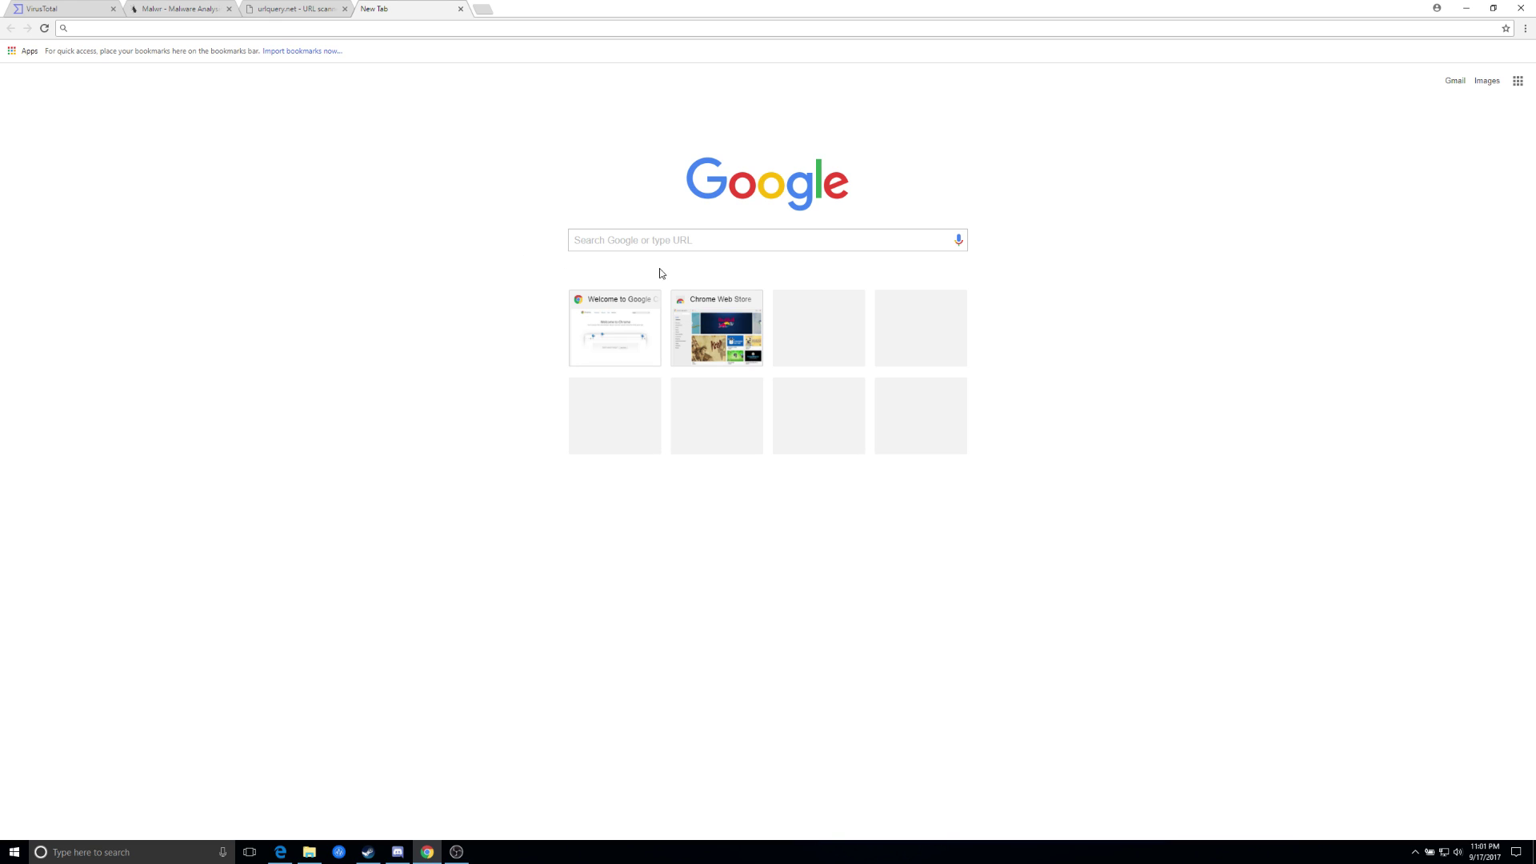
Search Google for 'free games'
left_click(624, 241)
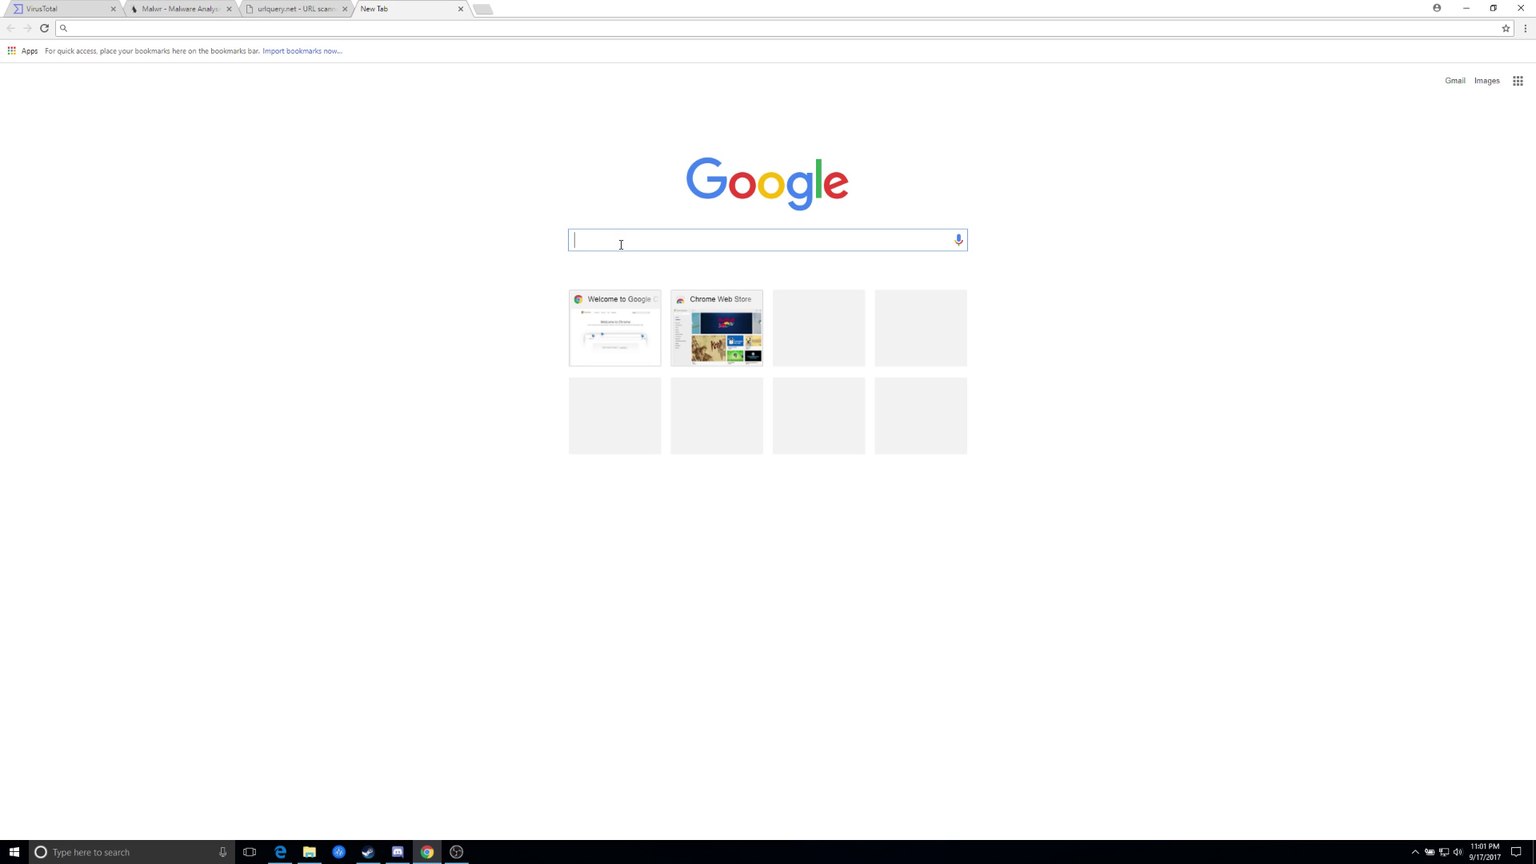
type("free gam")
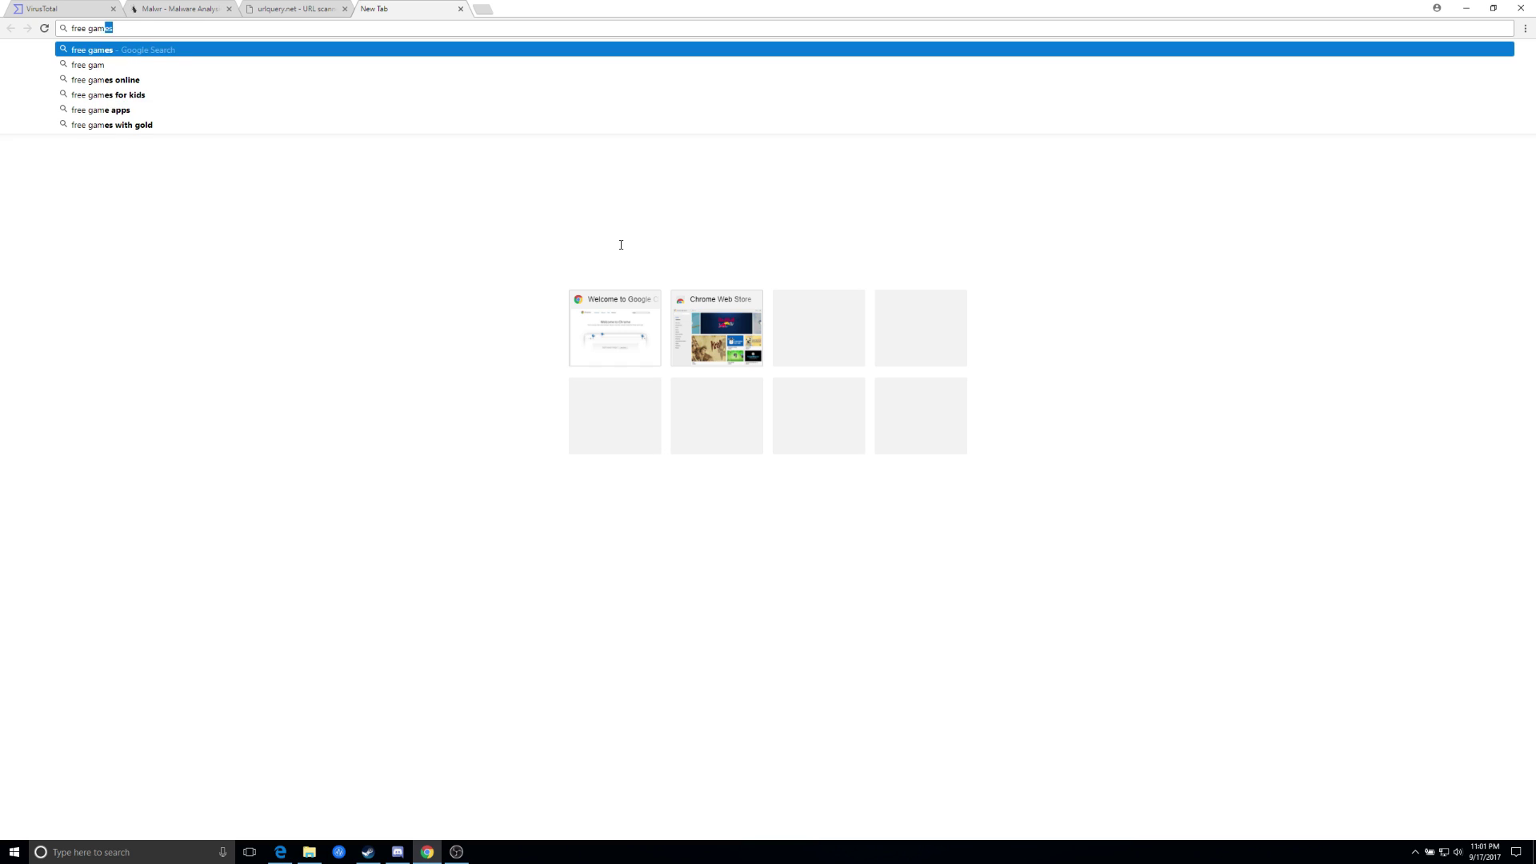
key("Return")
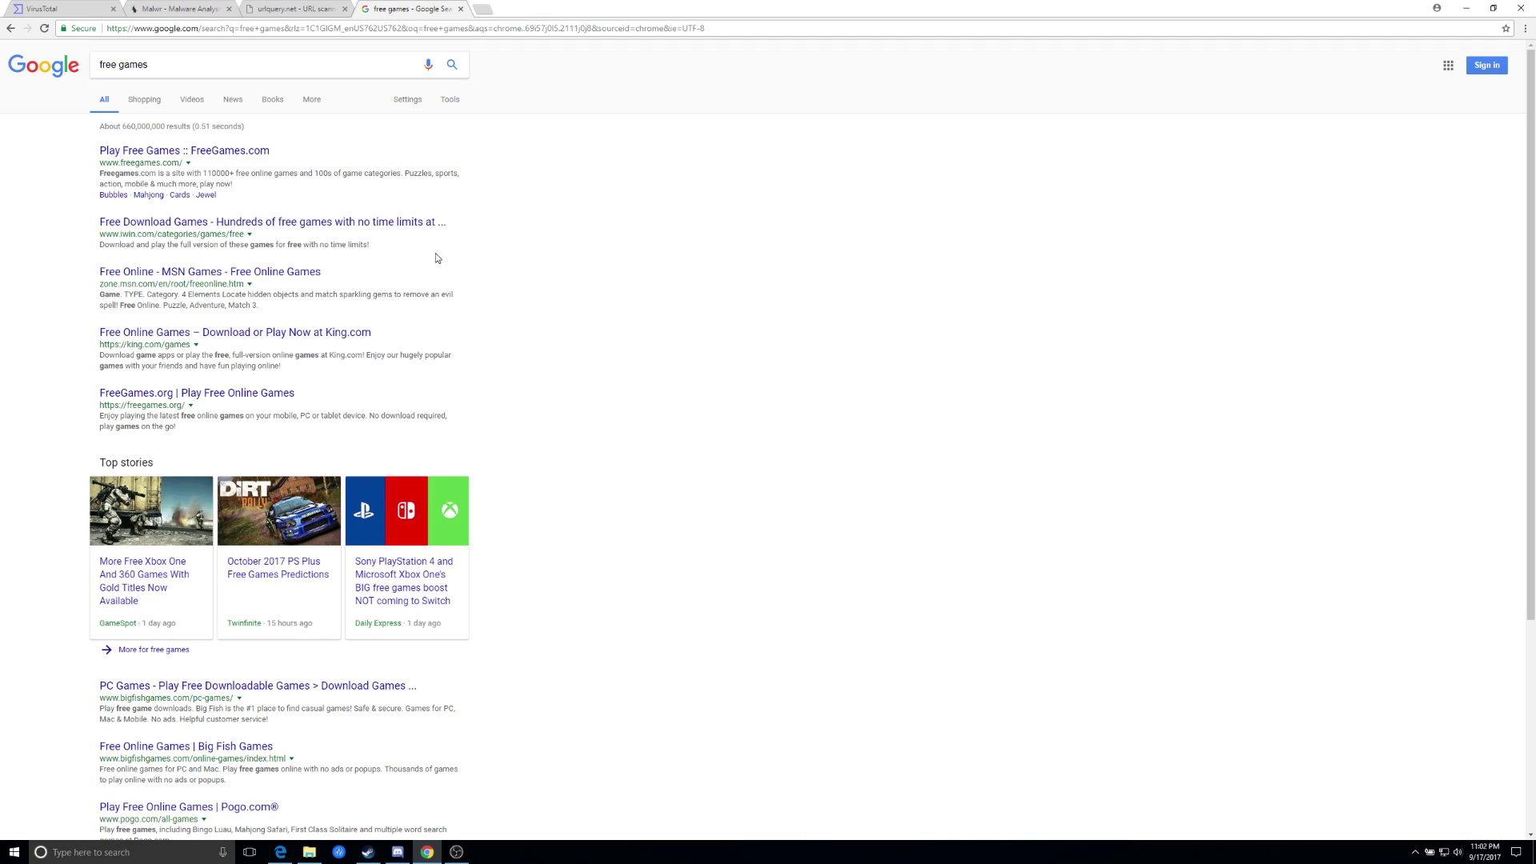
right_click(153, 164)
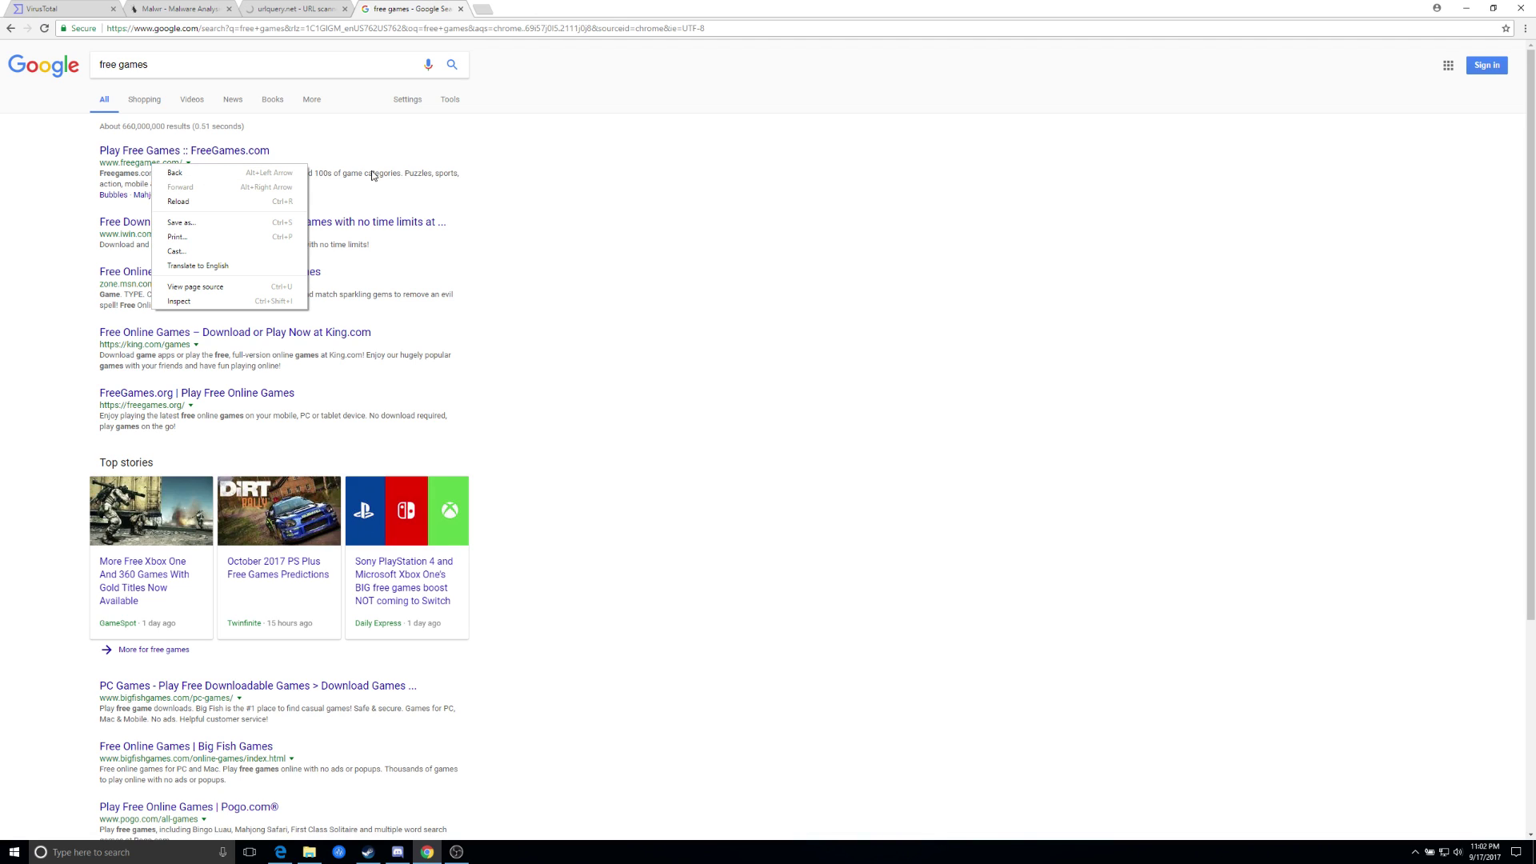
left_click(518, 157)
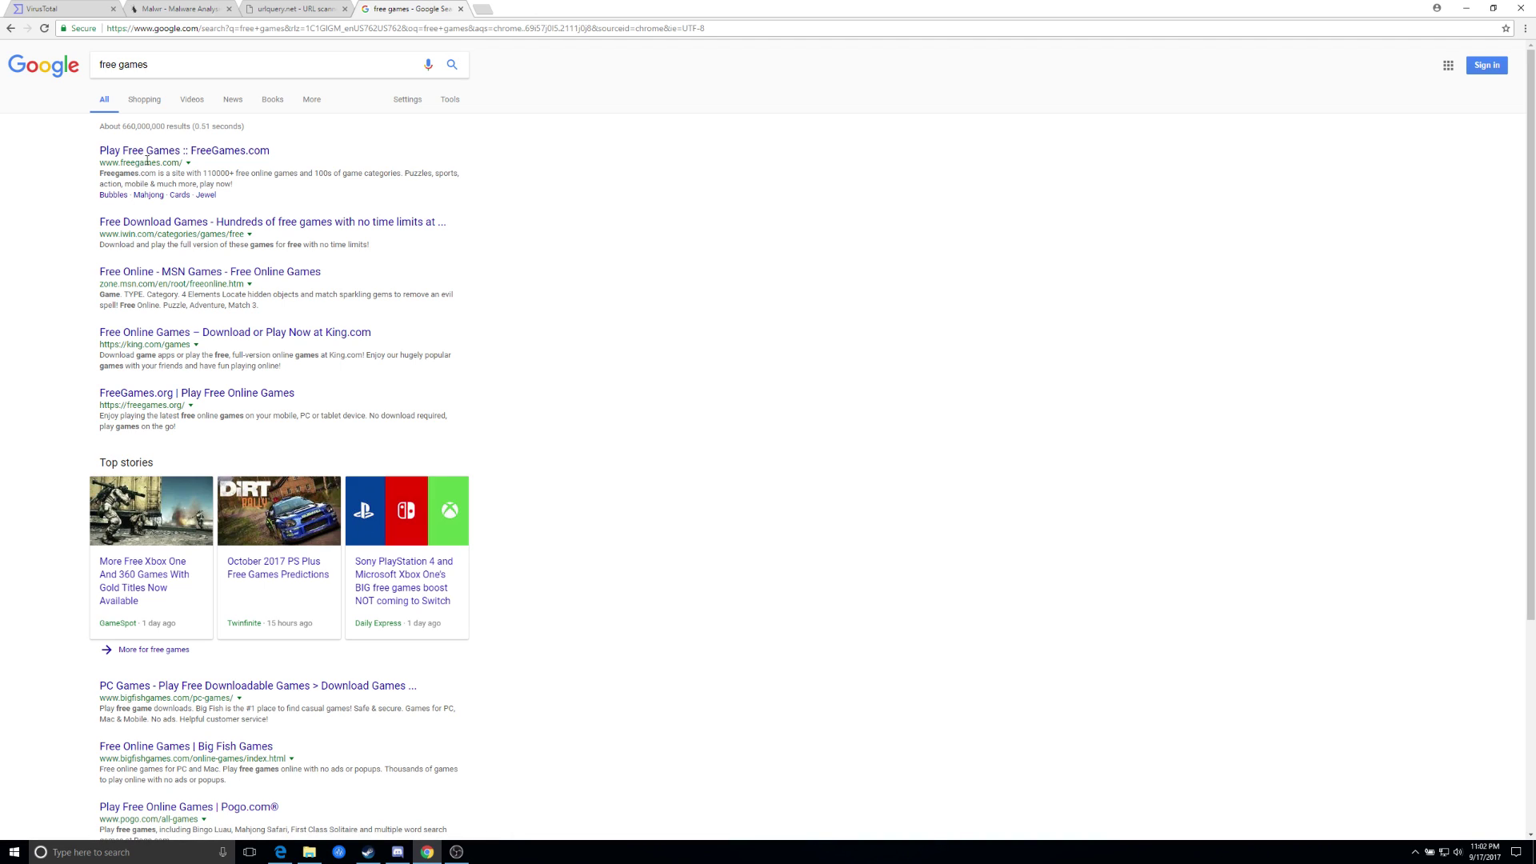
left_click_drag(183, 162, 108, 165)
key("ctrl+c")
right_click(109, 165)
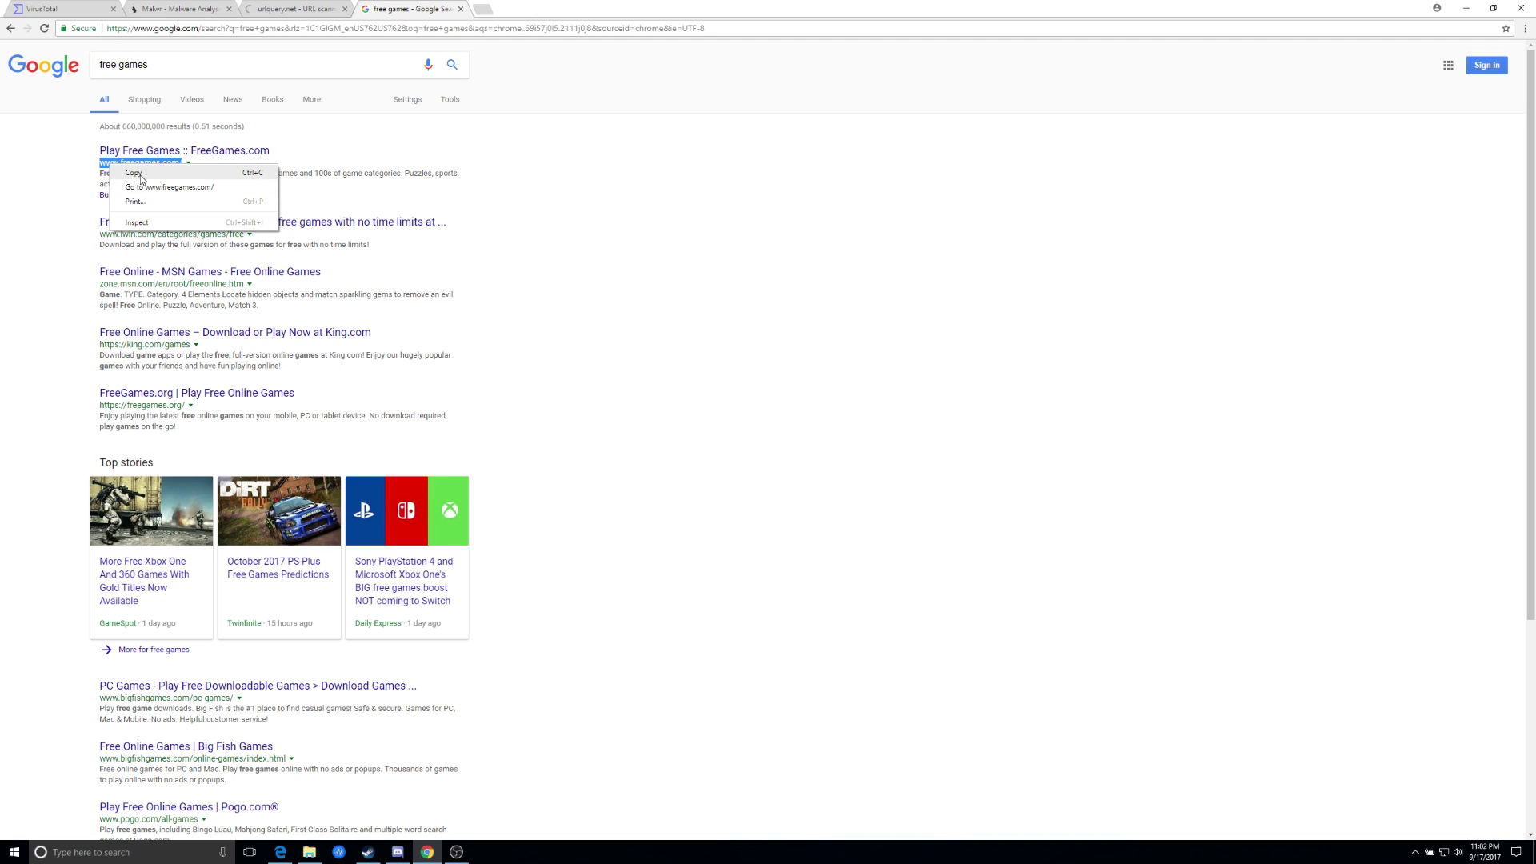
left_click(141, 174)
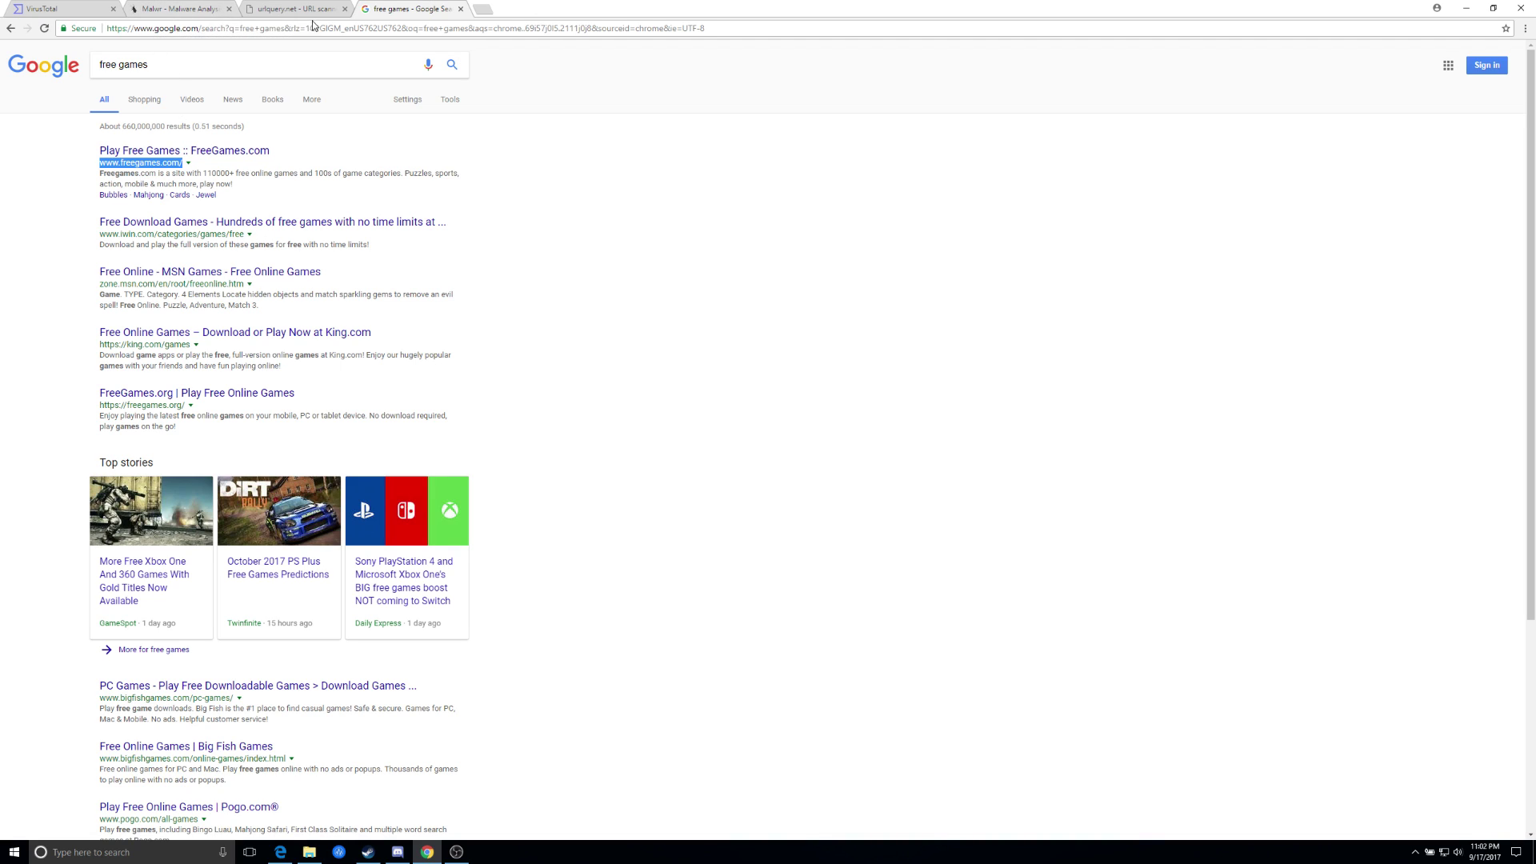
left_click(89, 11)
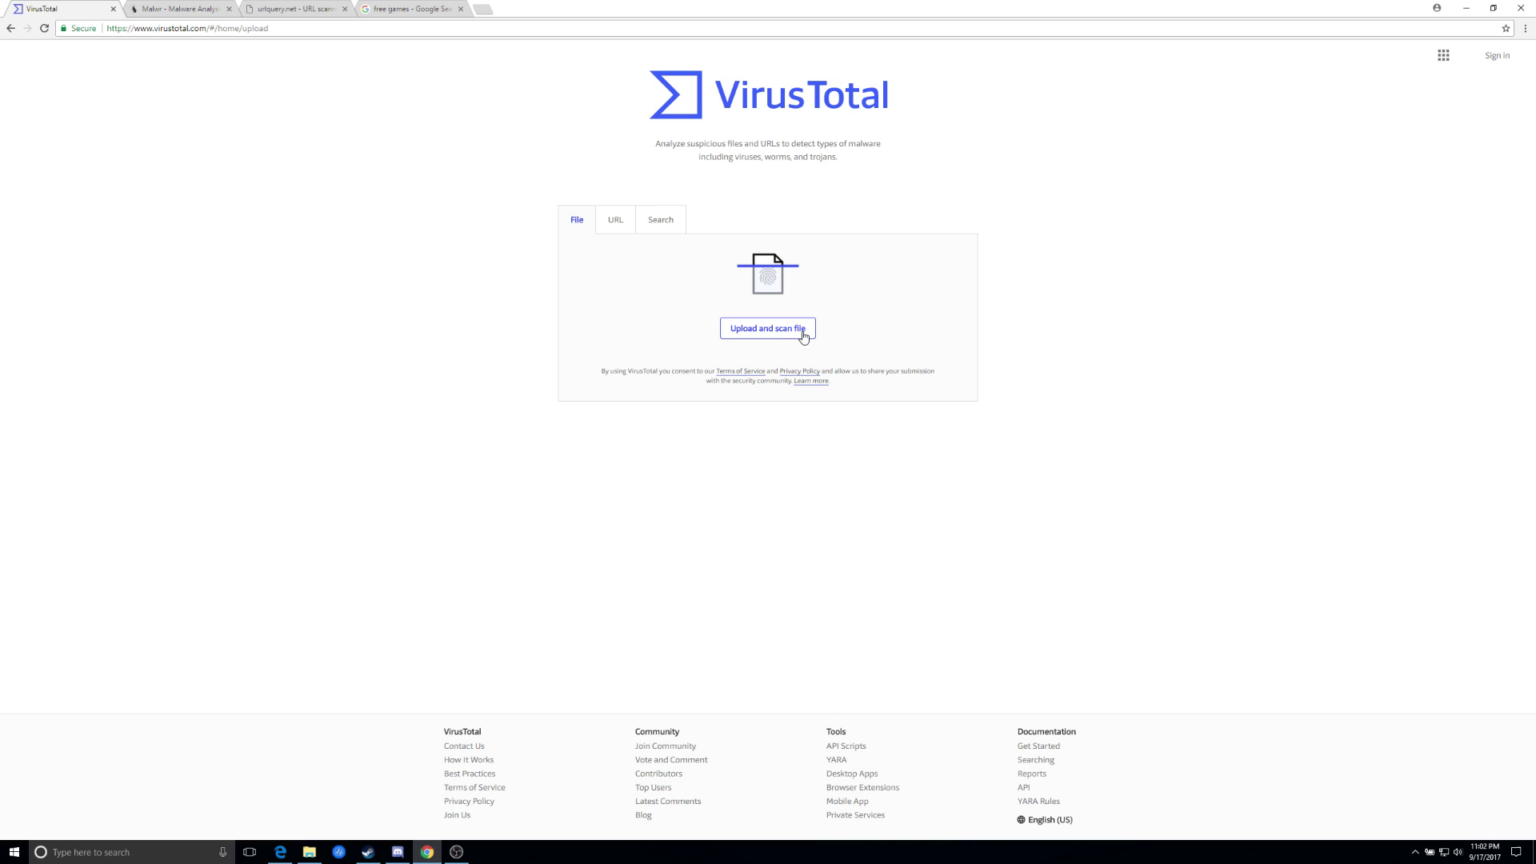
left_click(619, 232)
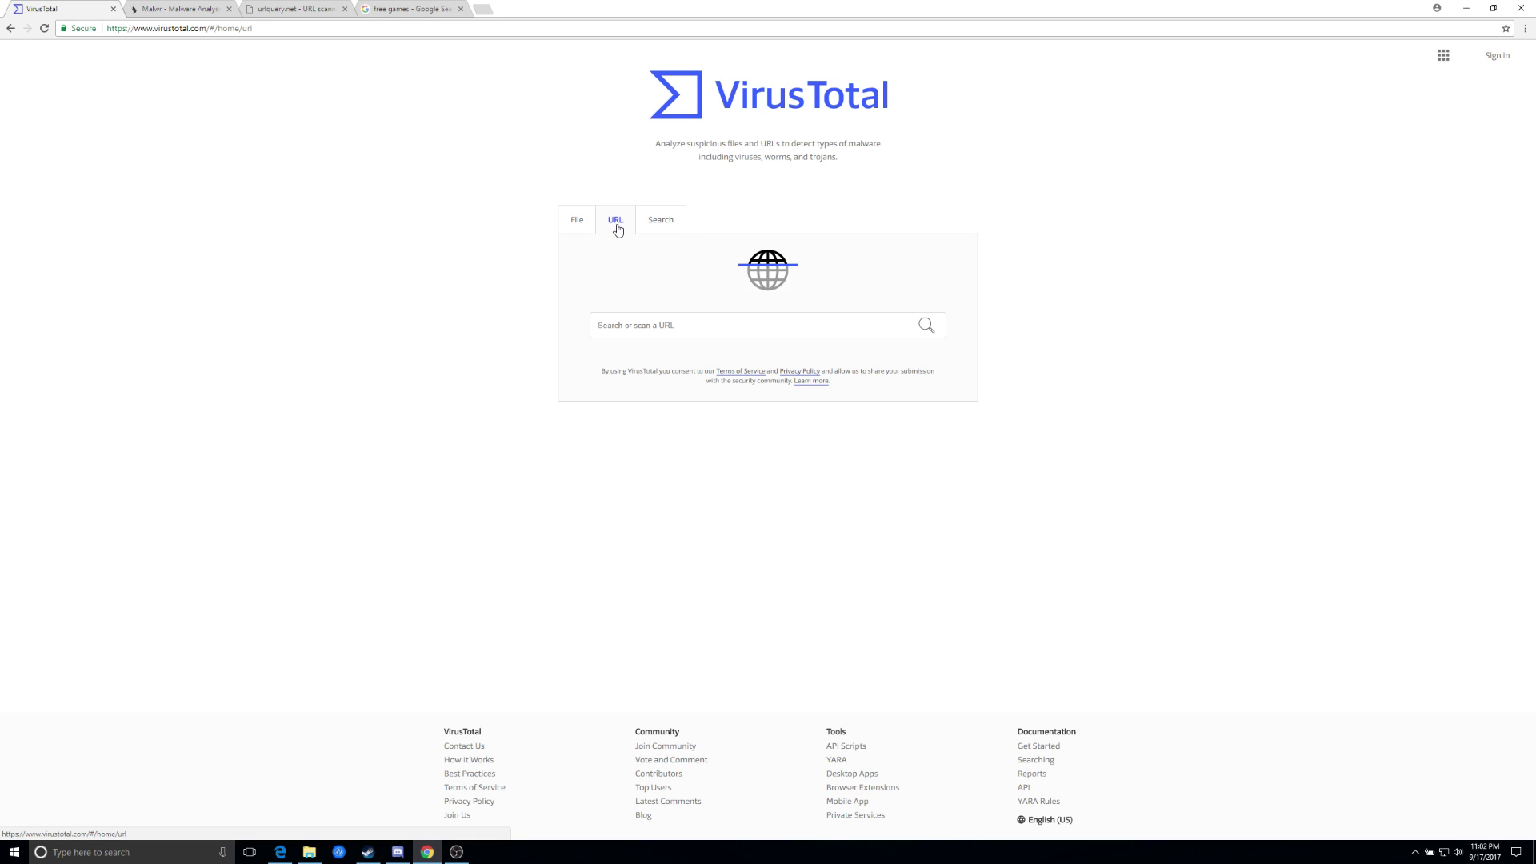
left_click(619, 331)
right_click(620, 327)
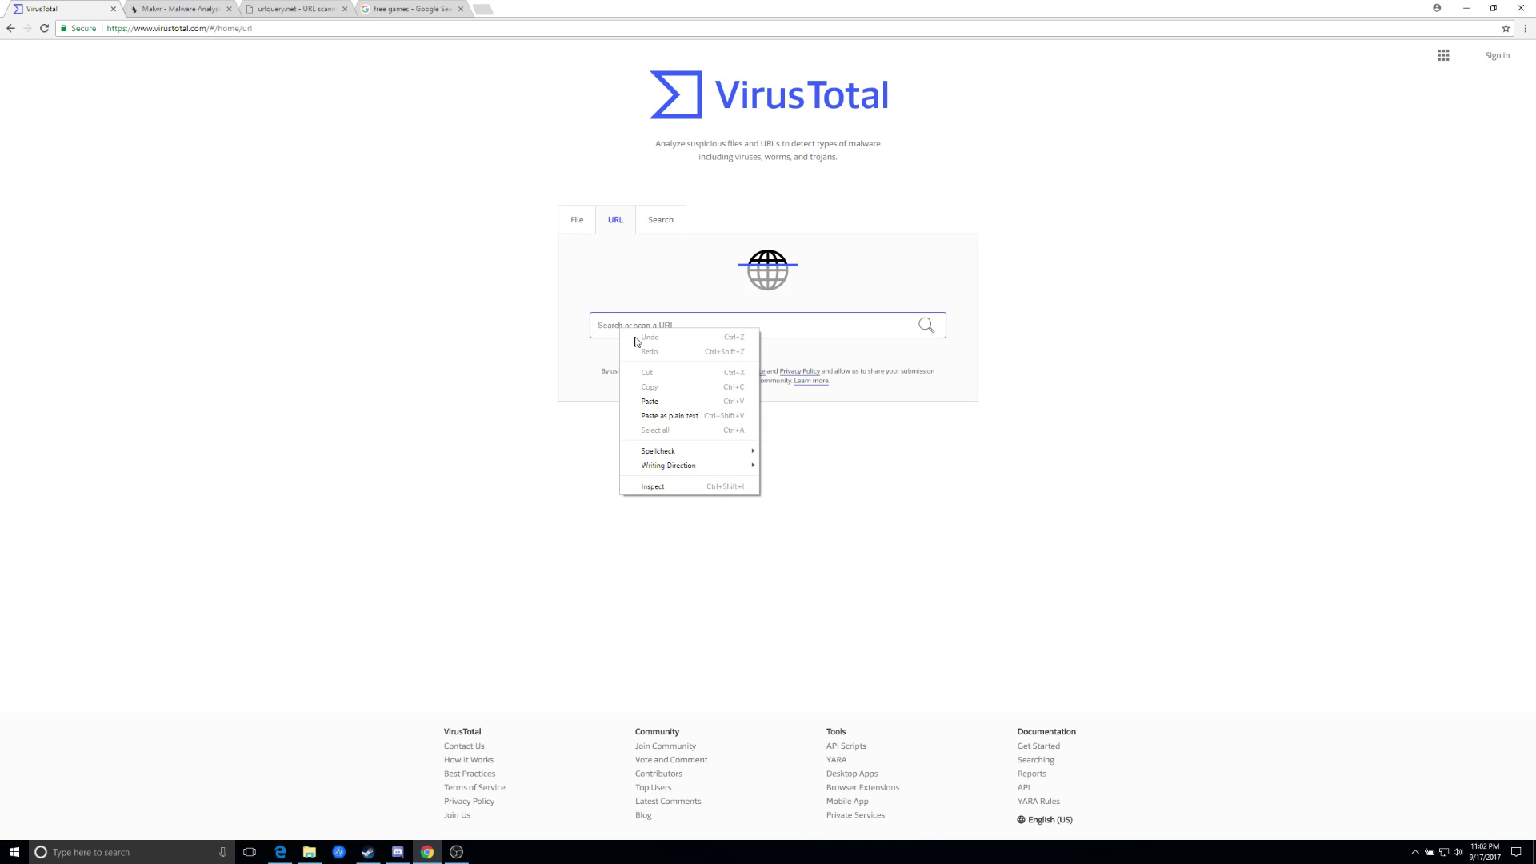
left_click(655, 401)
left_click(925, 327)
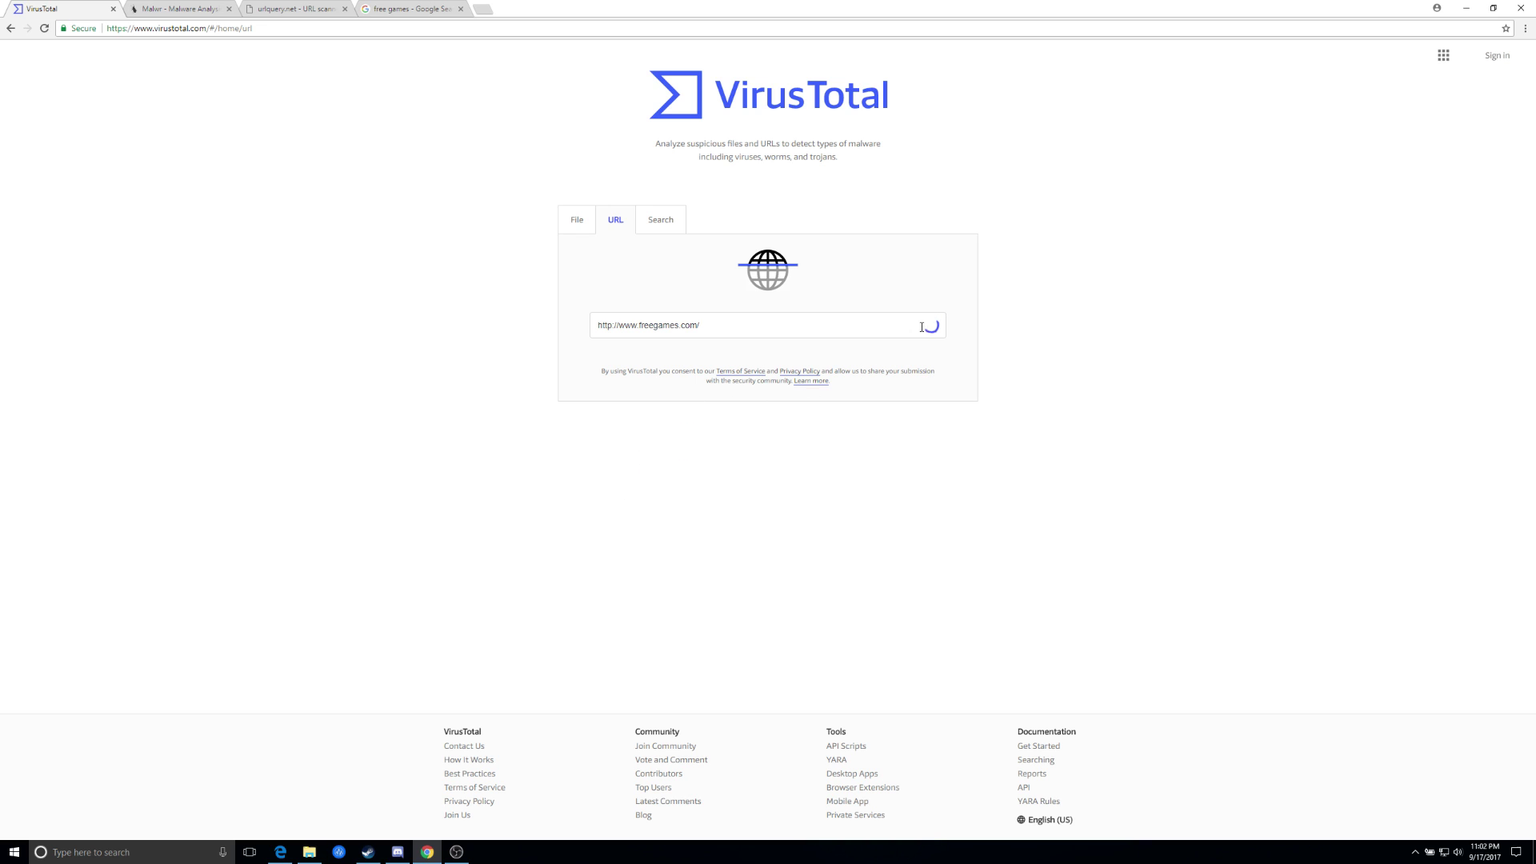
Review the freegames.com report's 0/64 detection results, all engines Clean
scroll(960, 423, "down", 5)
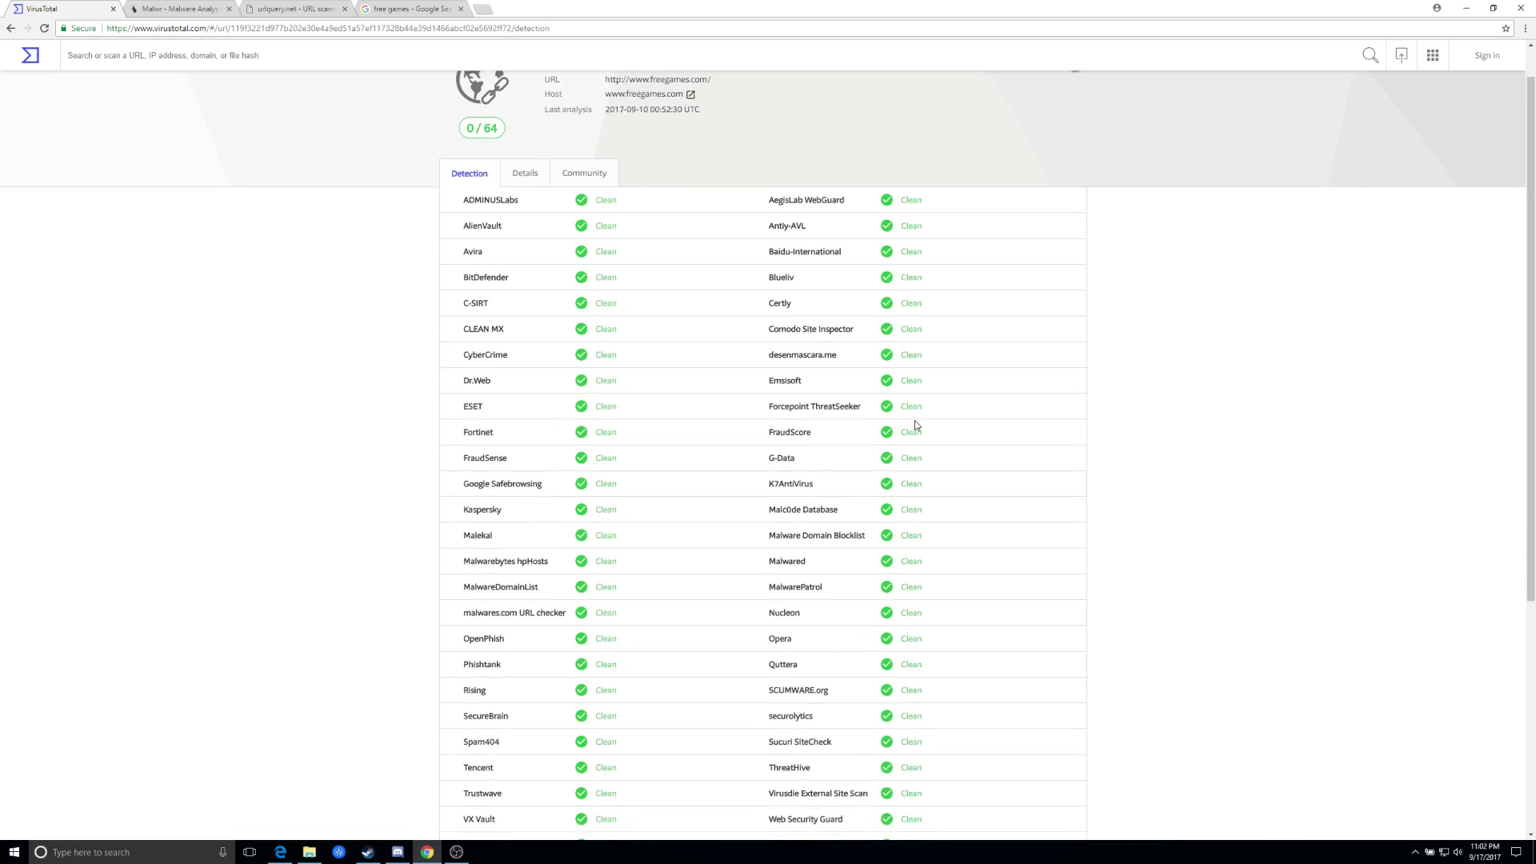
scroll(909, 435, "up", 4)
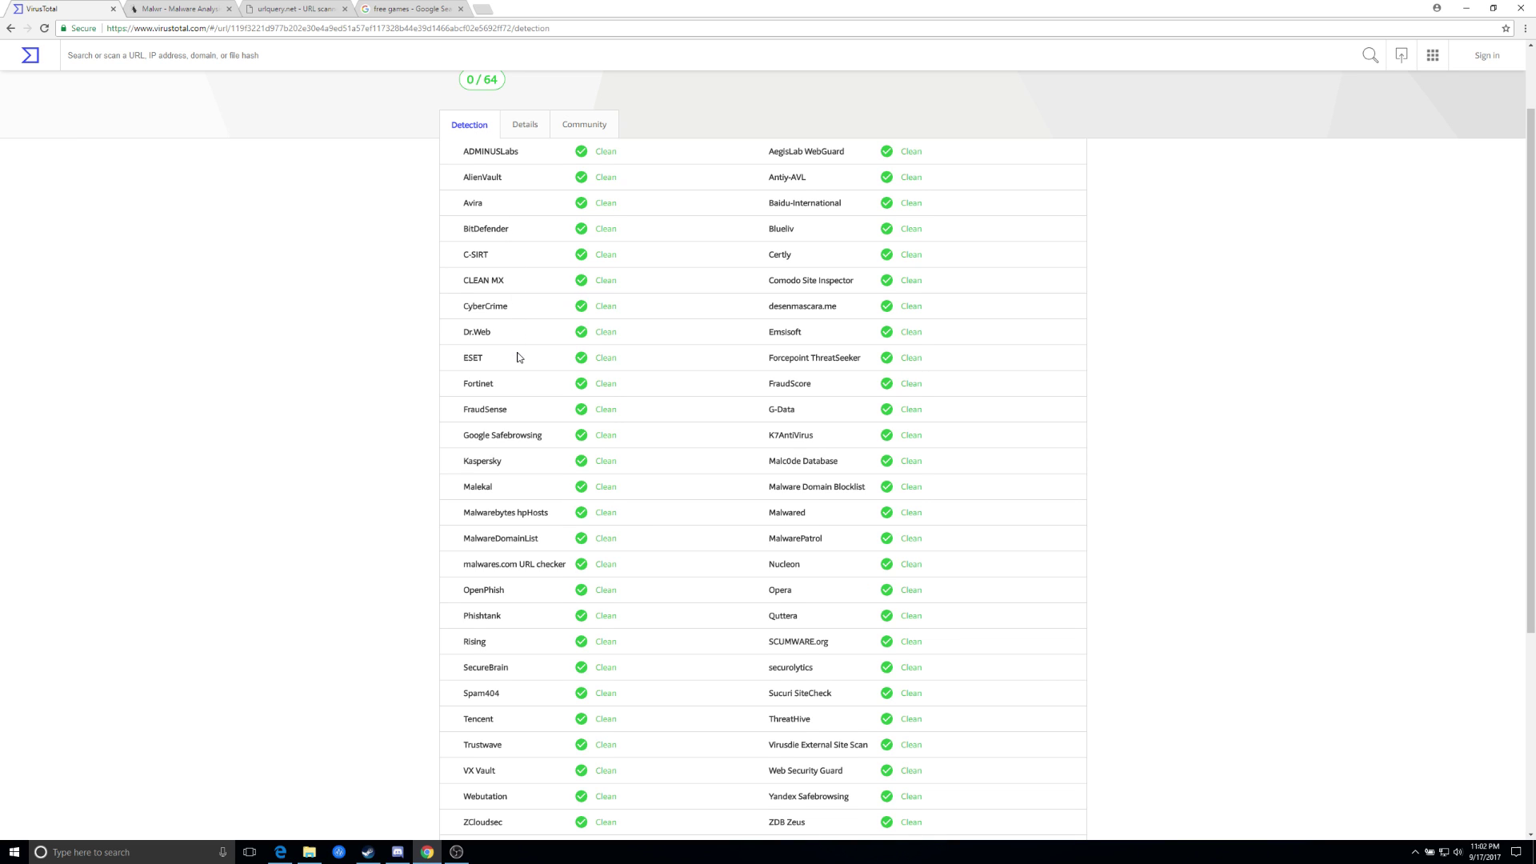
scroll(510, 584, "down", 1)
scroll(511, 584, "down", 4)
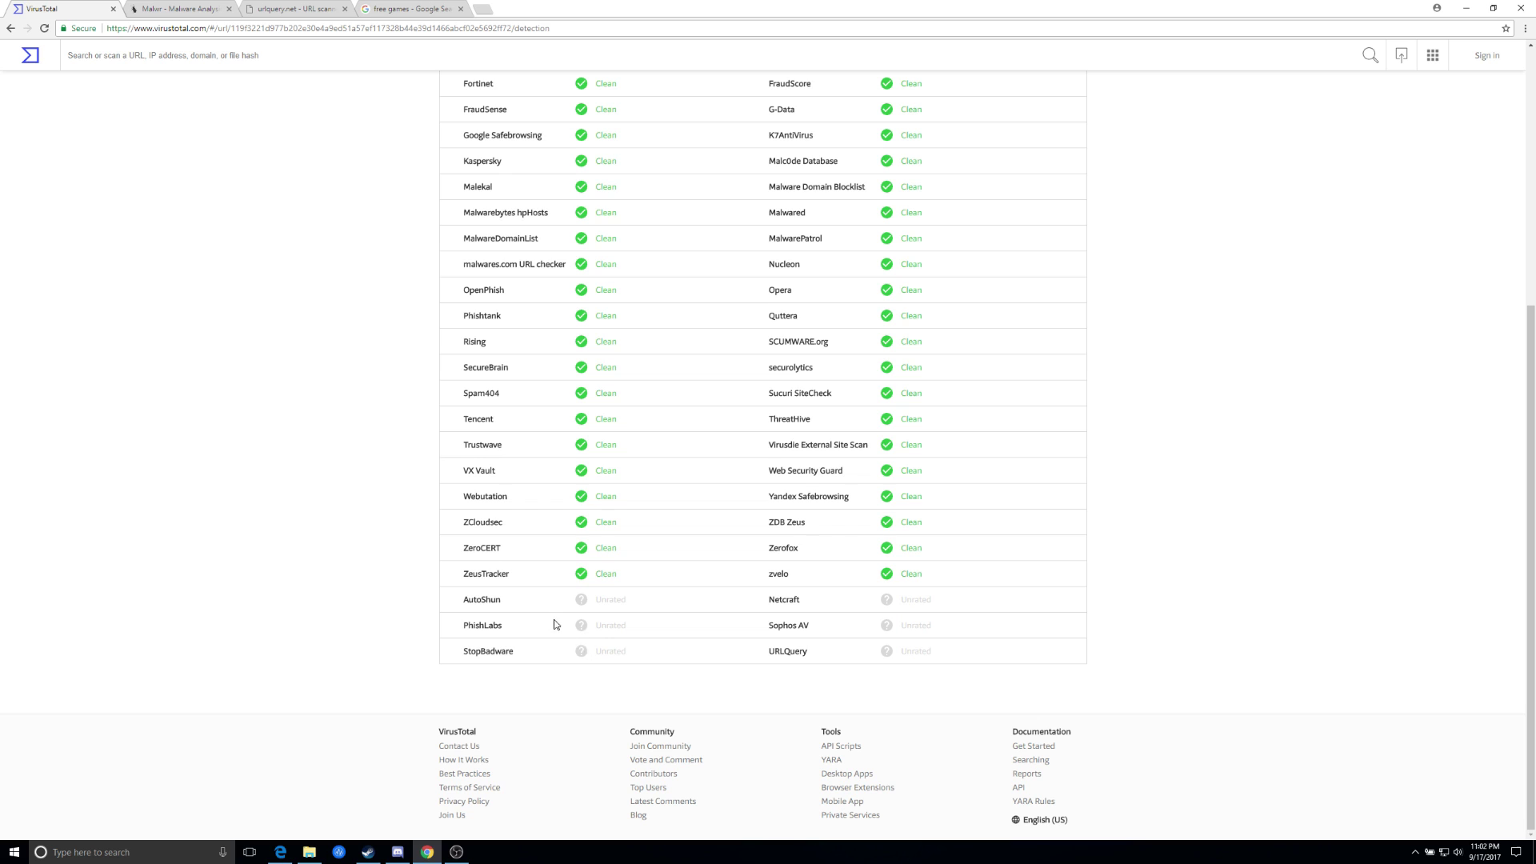
scroll(551, 621, "up", 2)
scroll(549, 612, "up", 1)
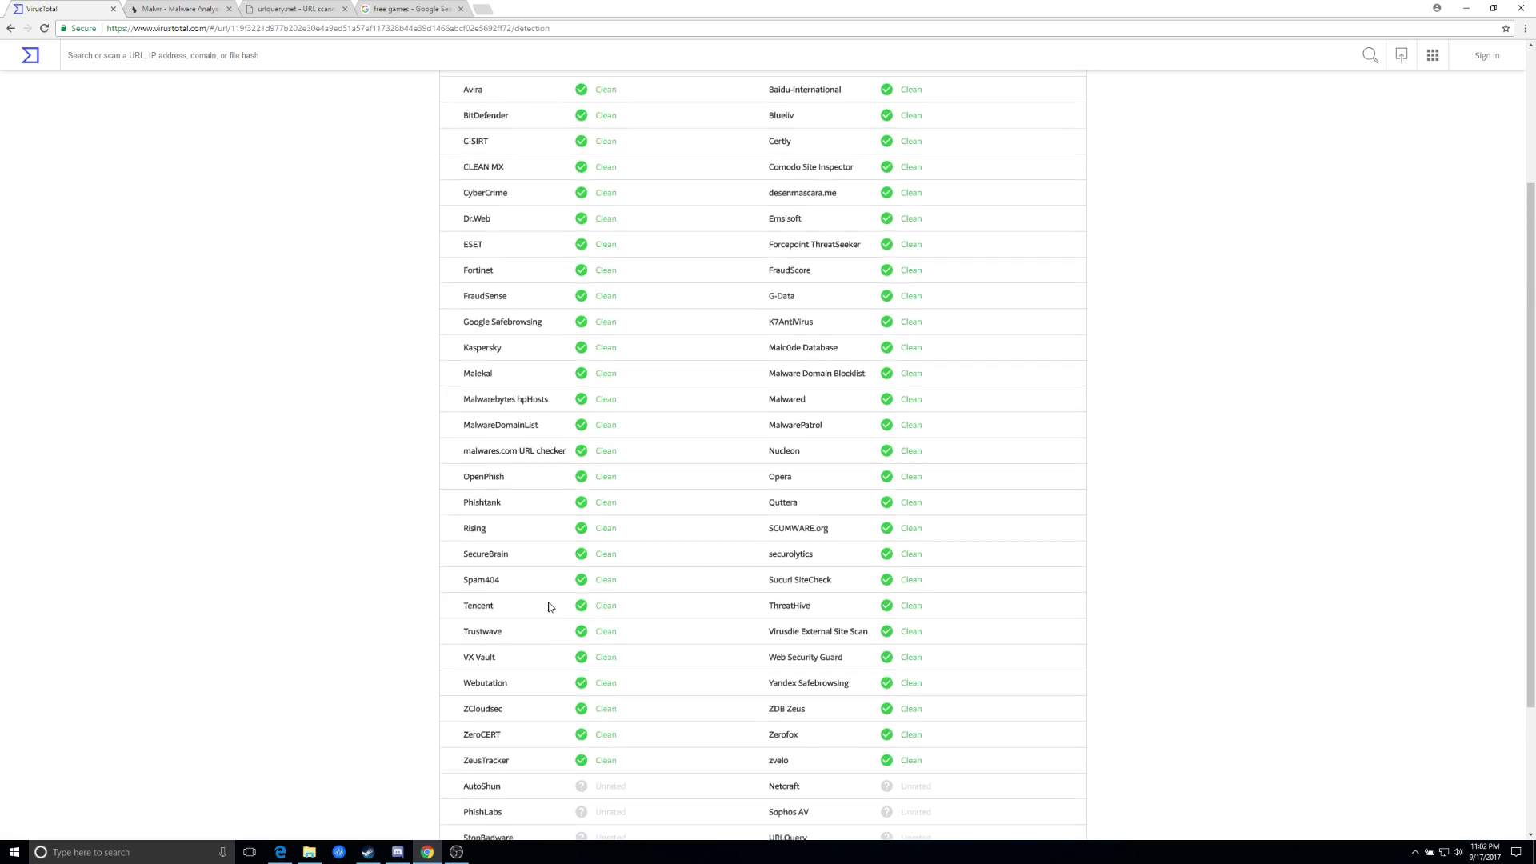
scroll(648, 568, "up", 1)
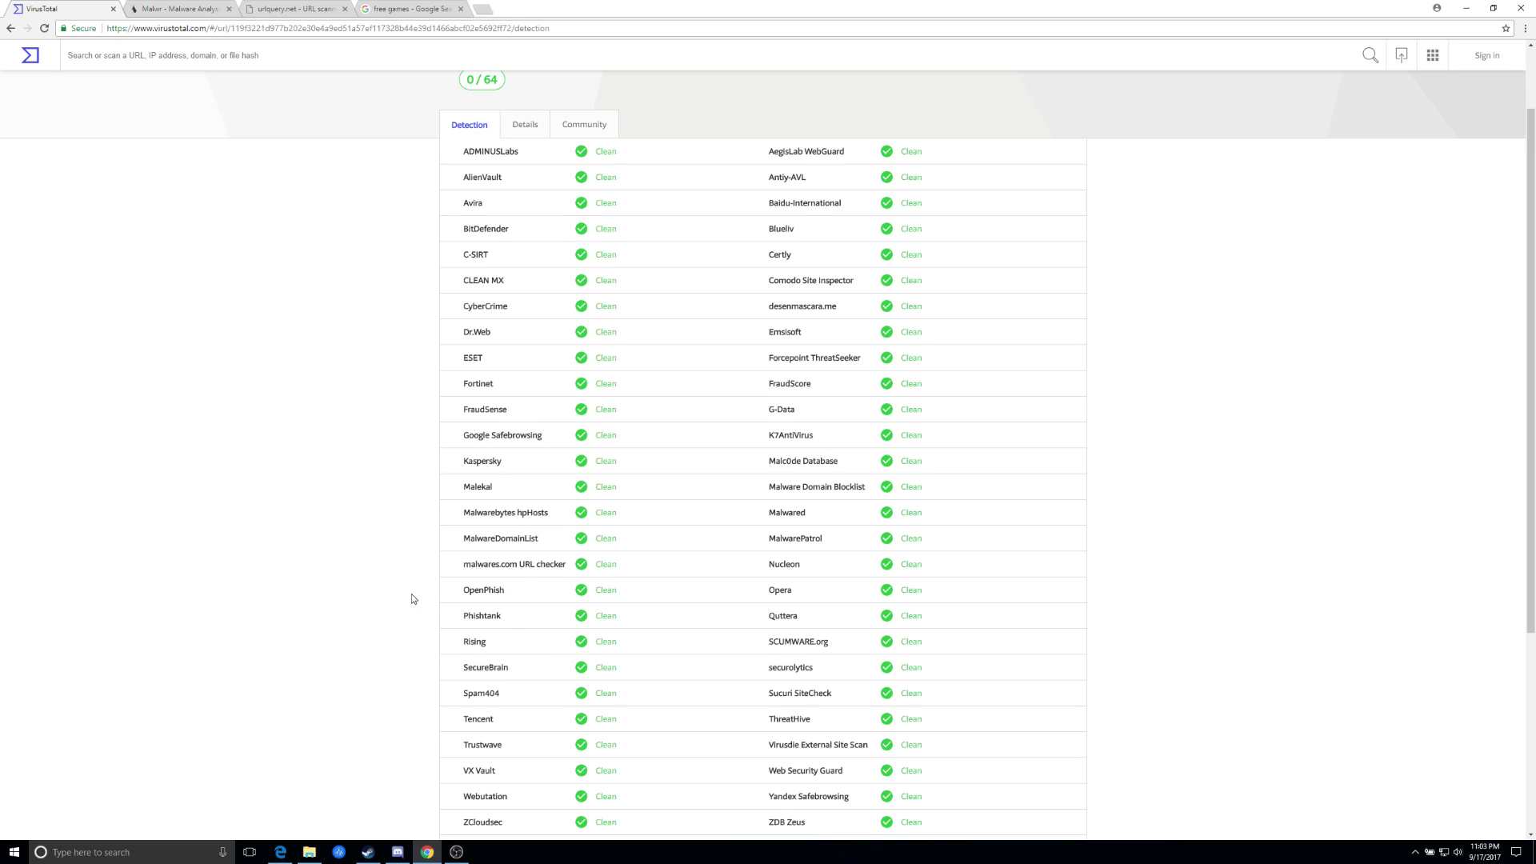
scroll(411, 596, "down", 2)
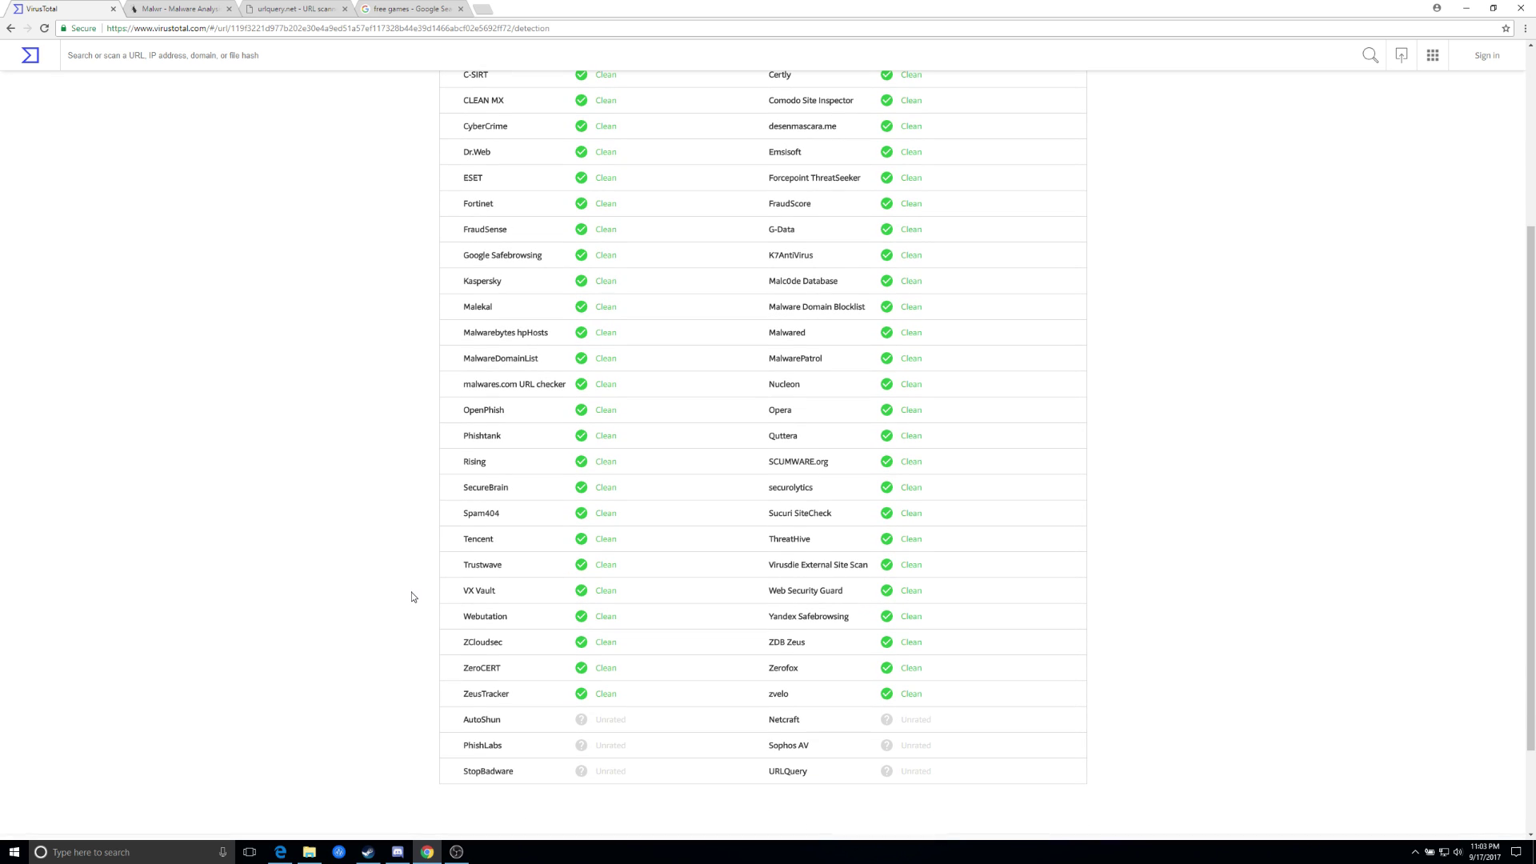
scroll(411, 596, "down", 1)
scroll(411, 596, "up", 2)
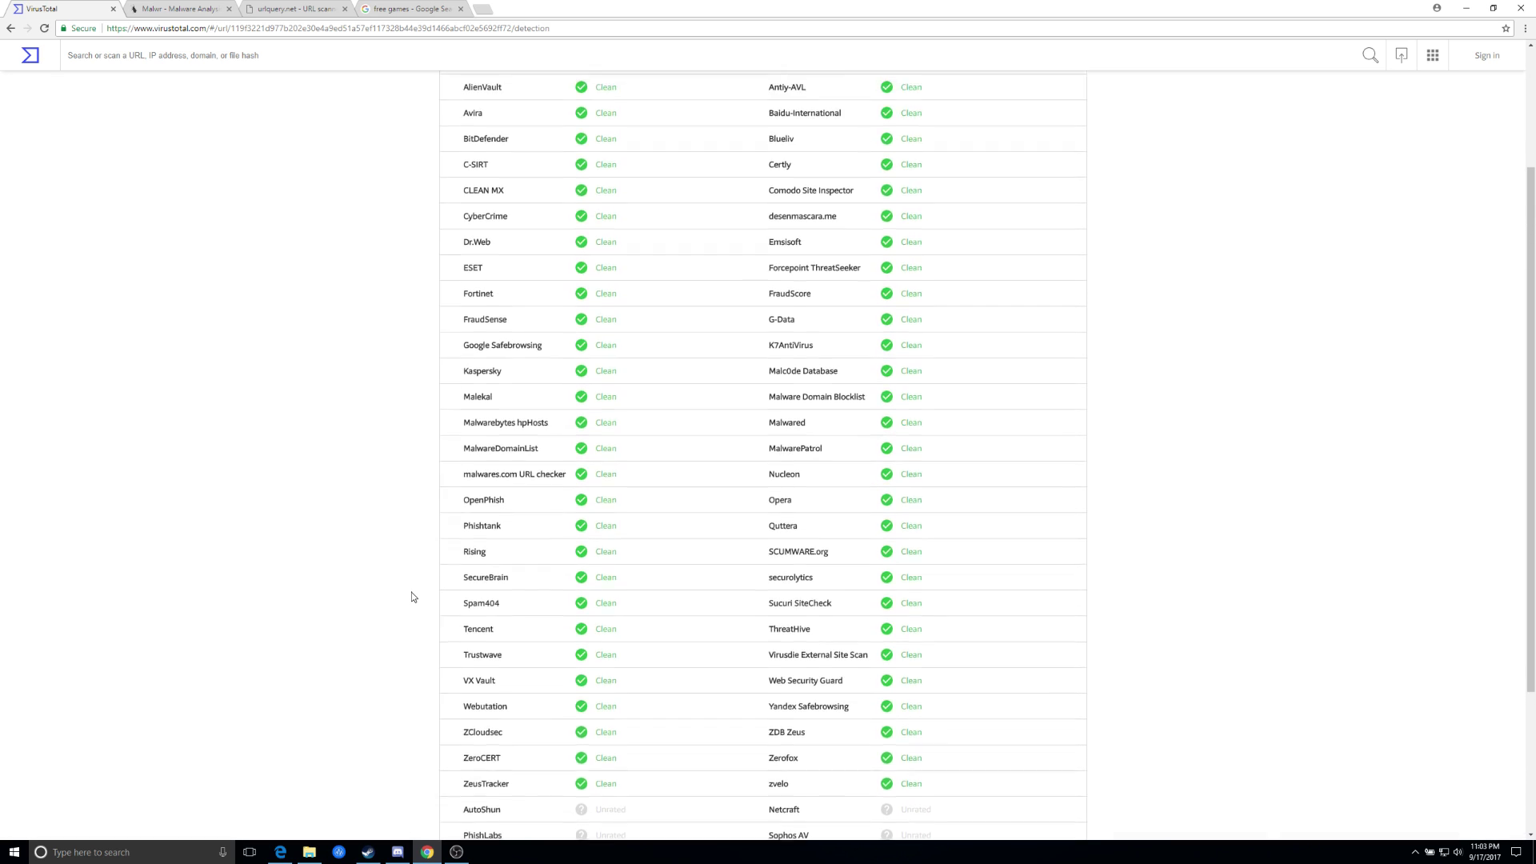
scroll(412, 596, "up", 1)
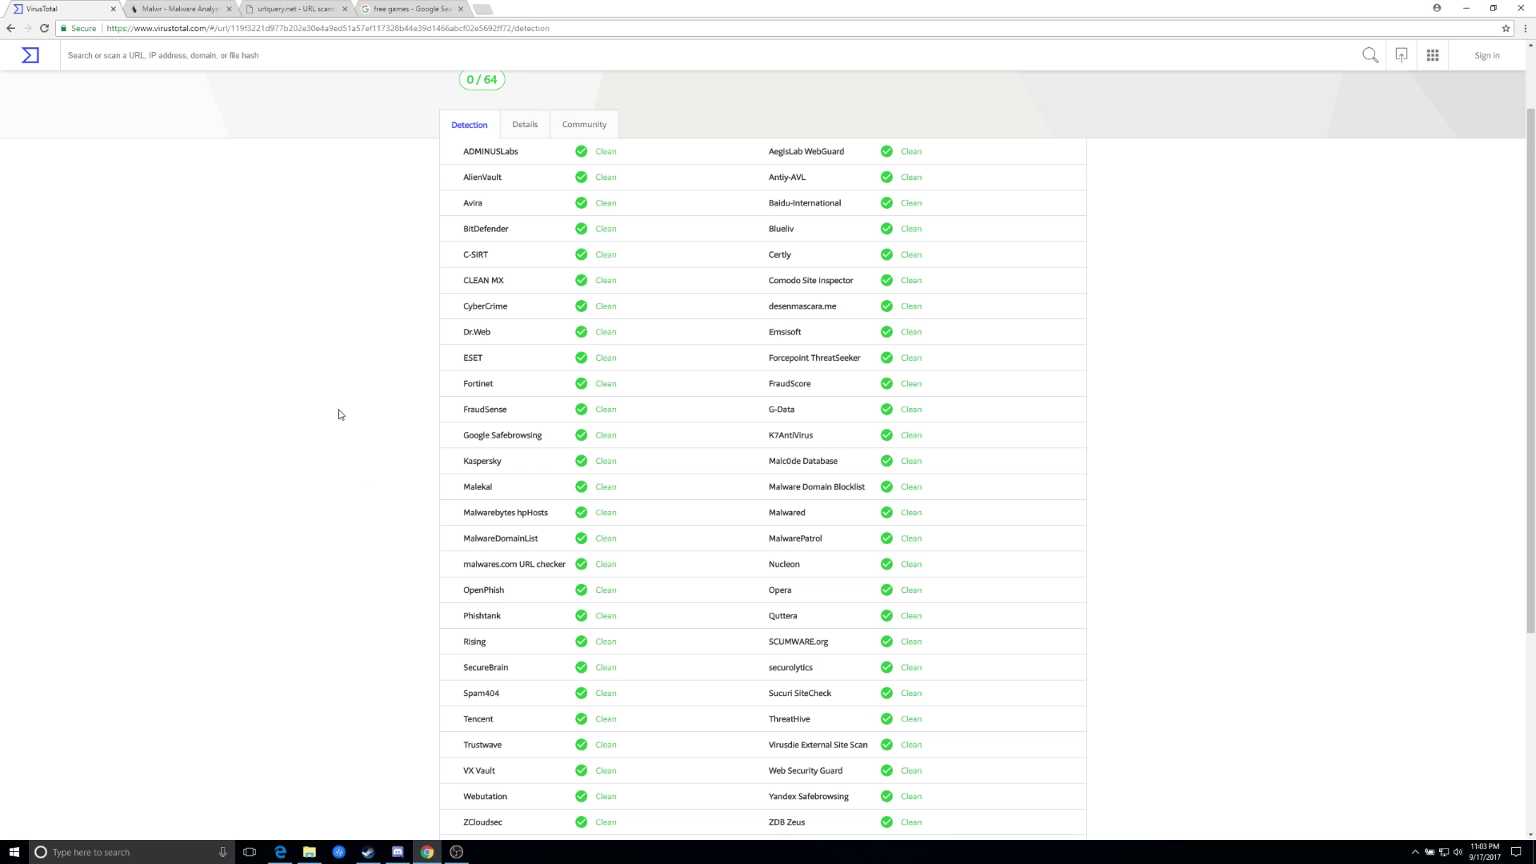
scroll(424, 164, "up", 1)
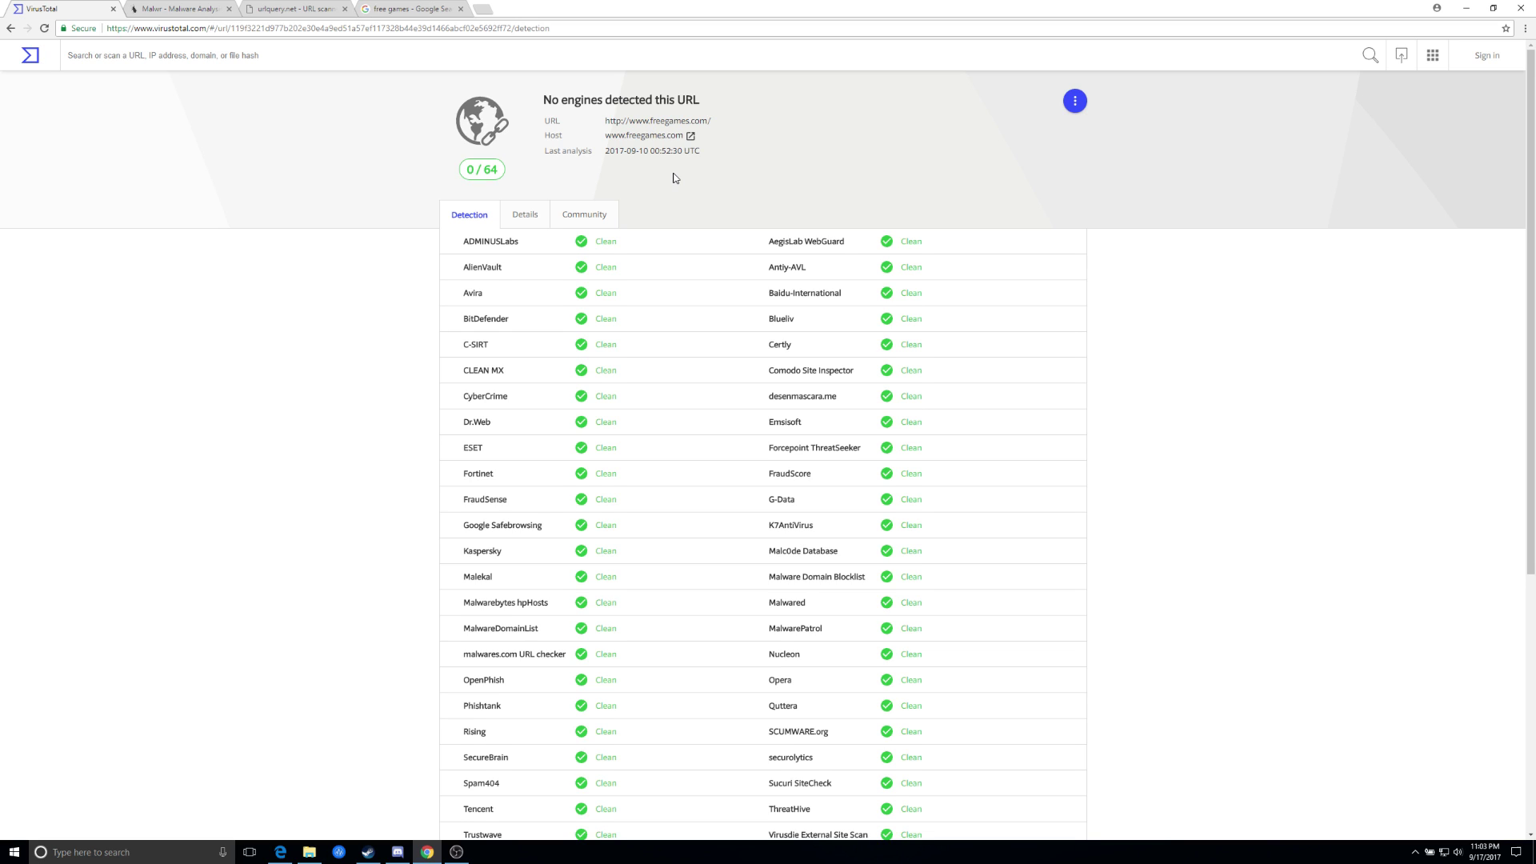
key("ctrl+3")
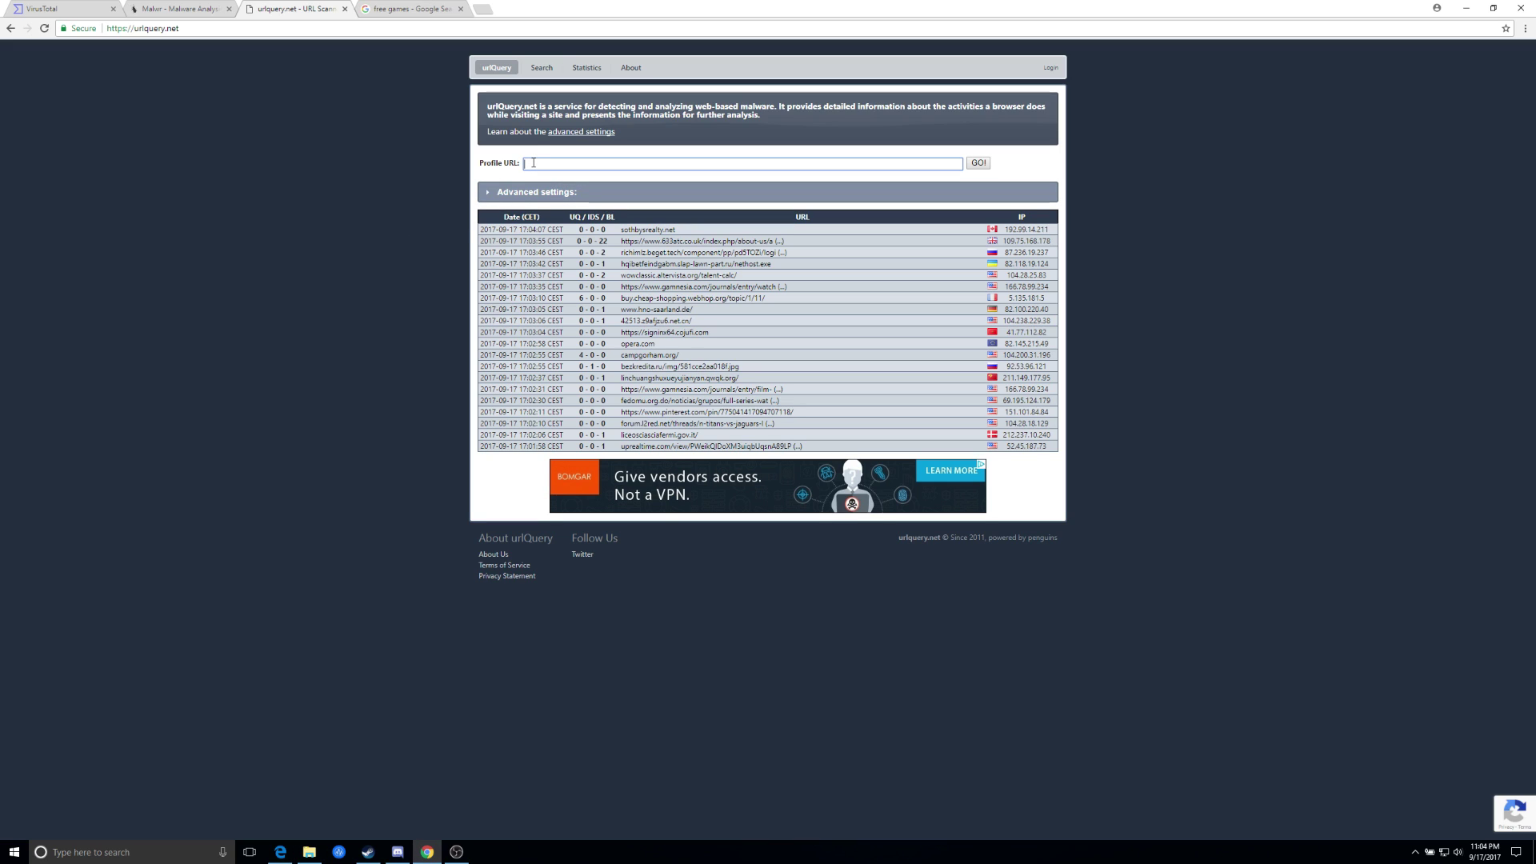
right_click(533, 163)
left_click(564, 236)
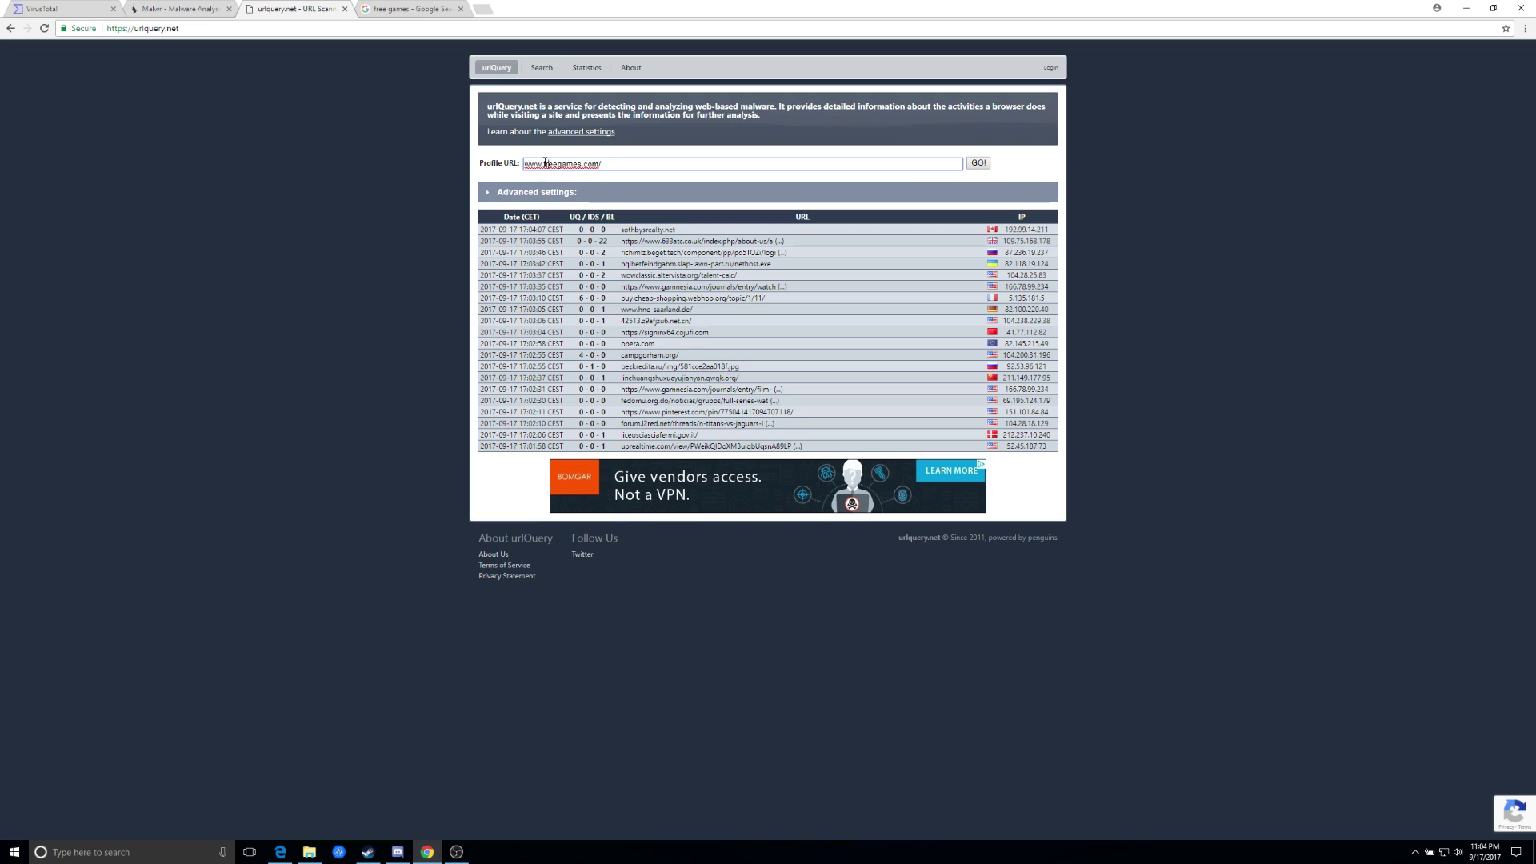
left_click(978, 163)
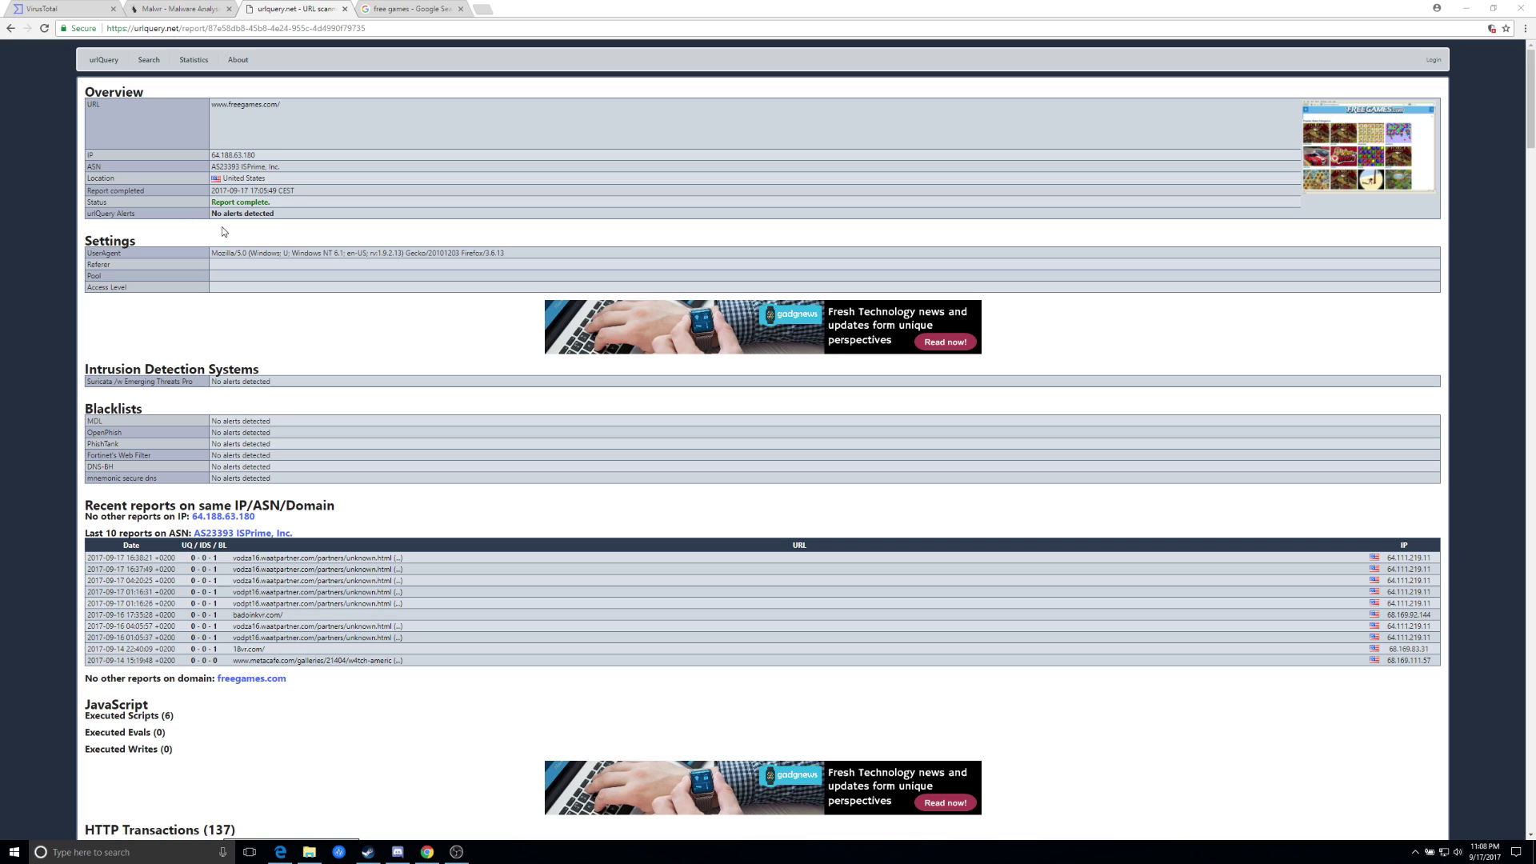
scroll(410, 234, "down", 5)
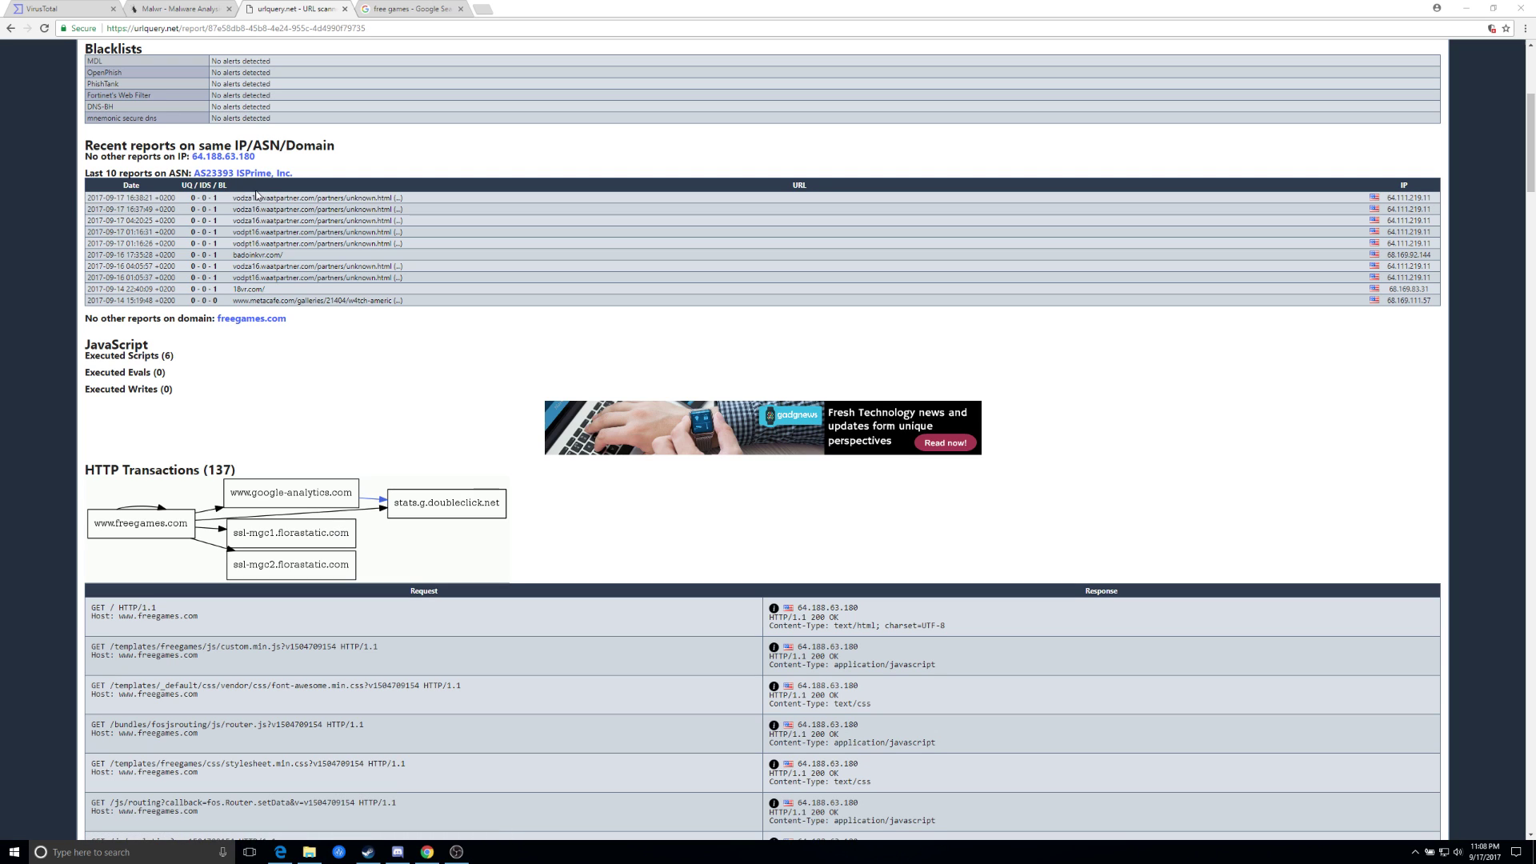
scroll(281, 332, "down", 2)
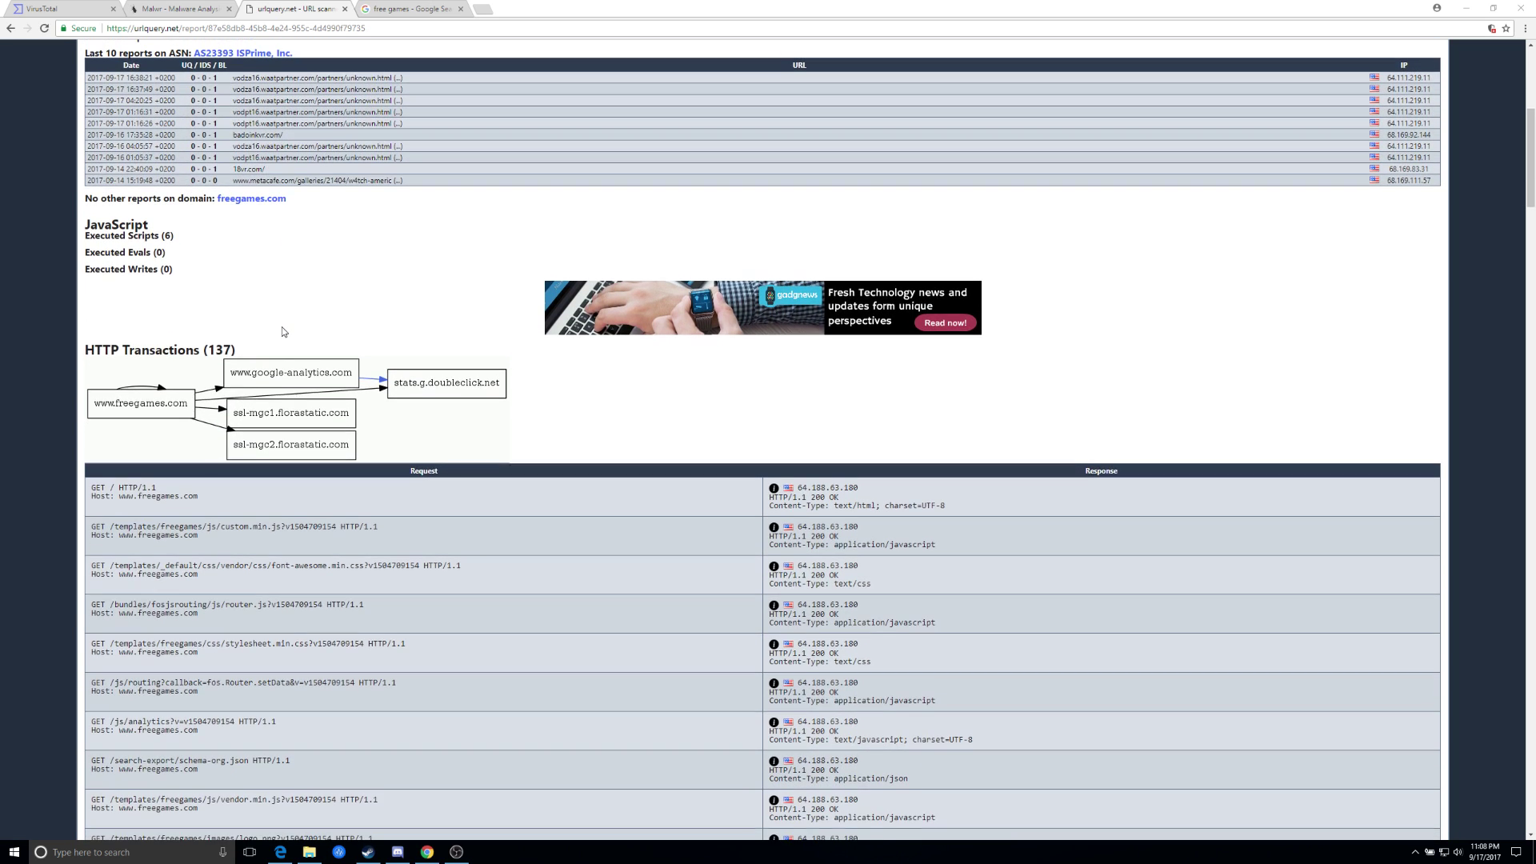
scroll(281, 332, "down", 1)
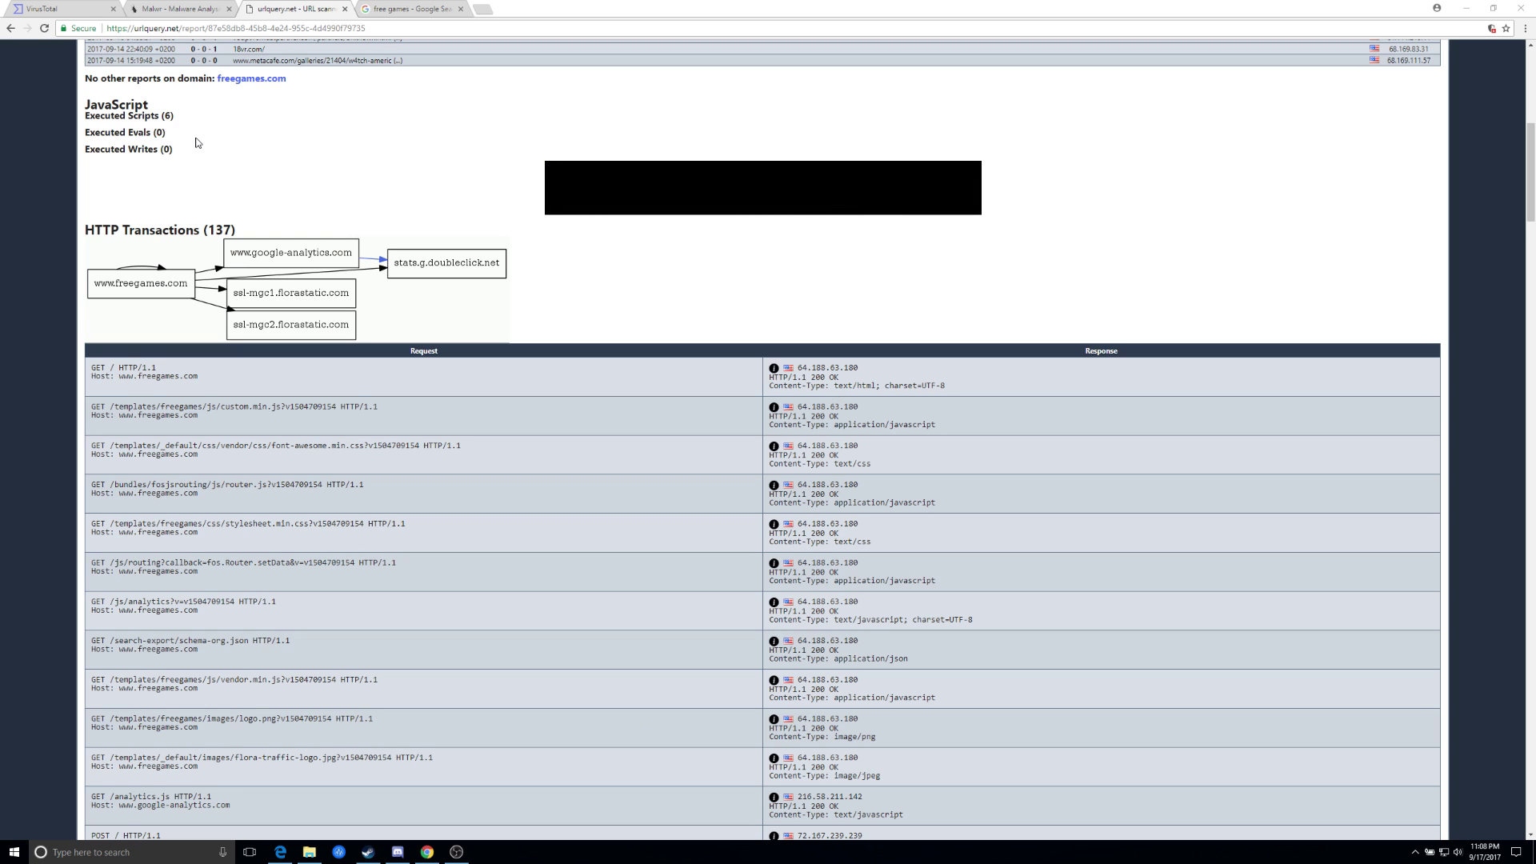
scroll(240, 184, "down", 3)
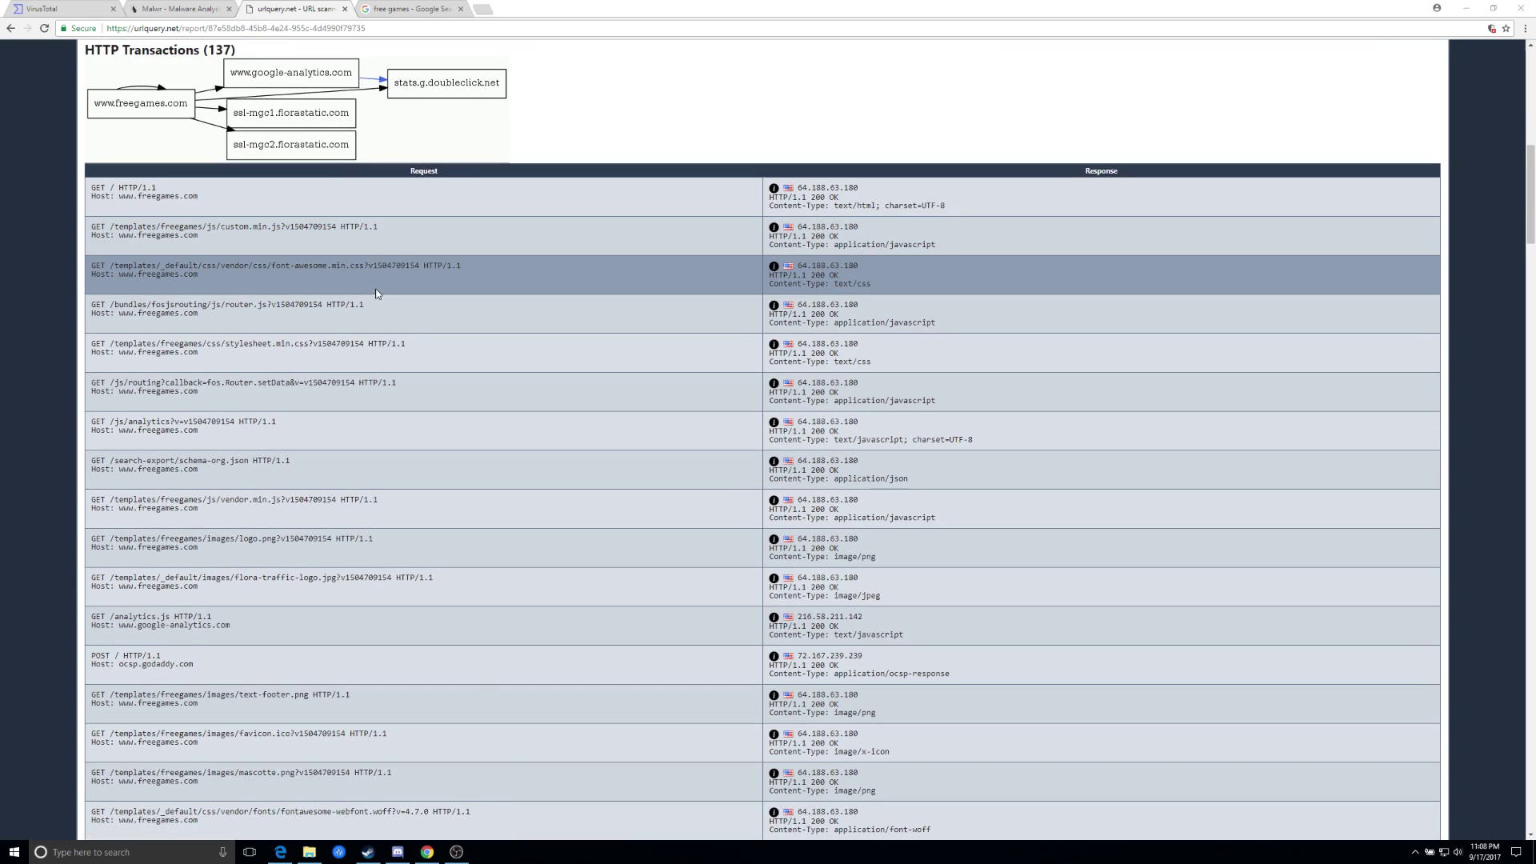
scroll(381, 295, "down", 5)
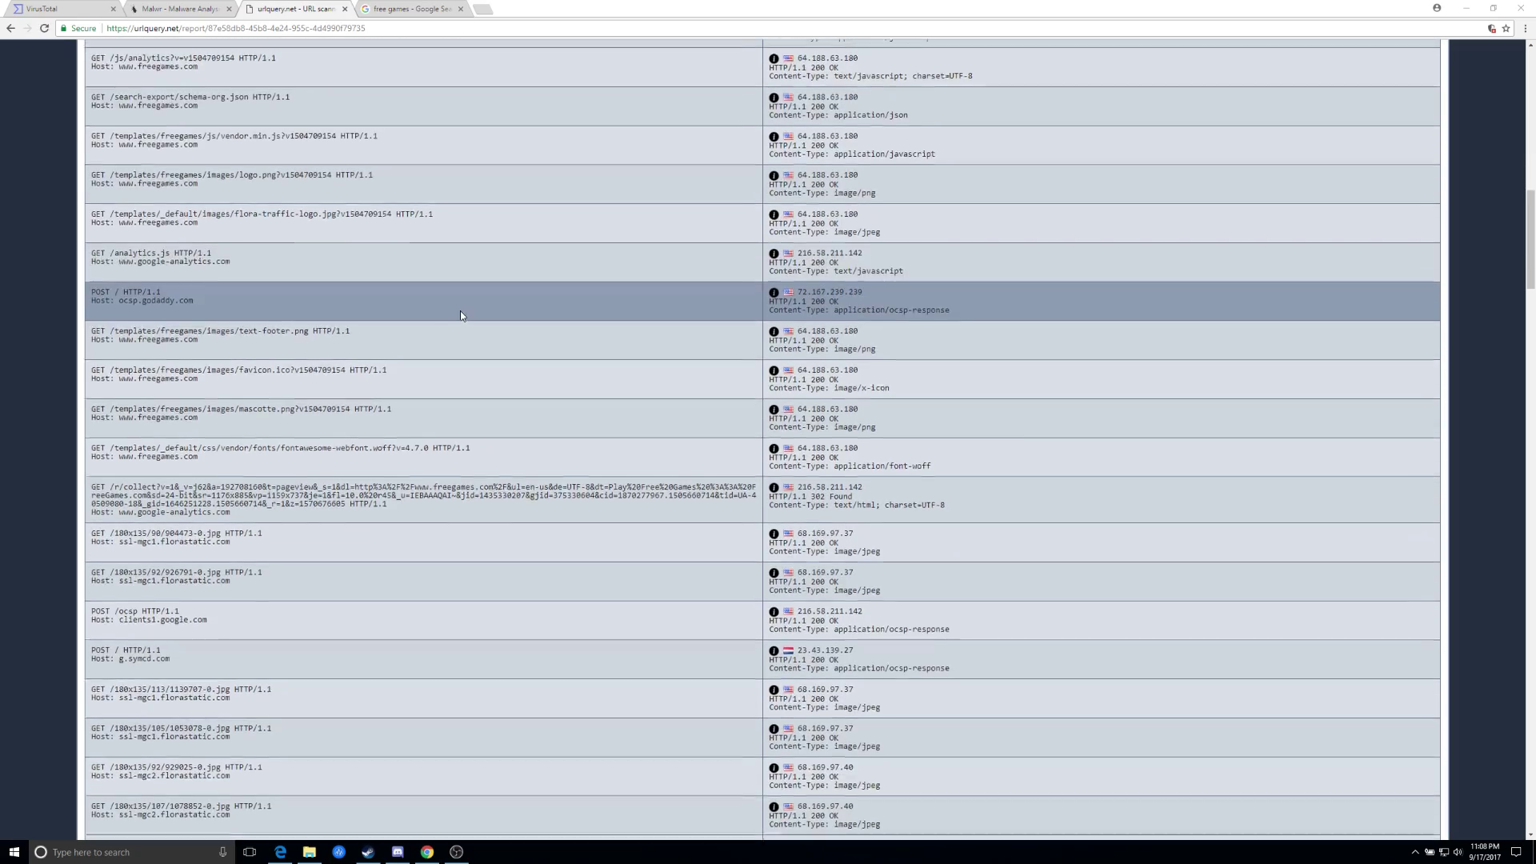
scroll(460, 311, "down", 7)
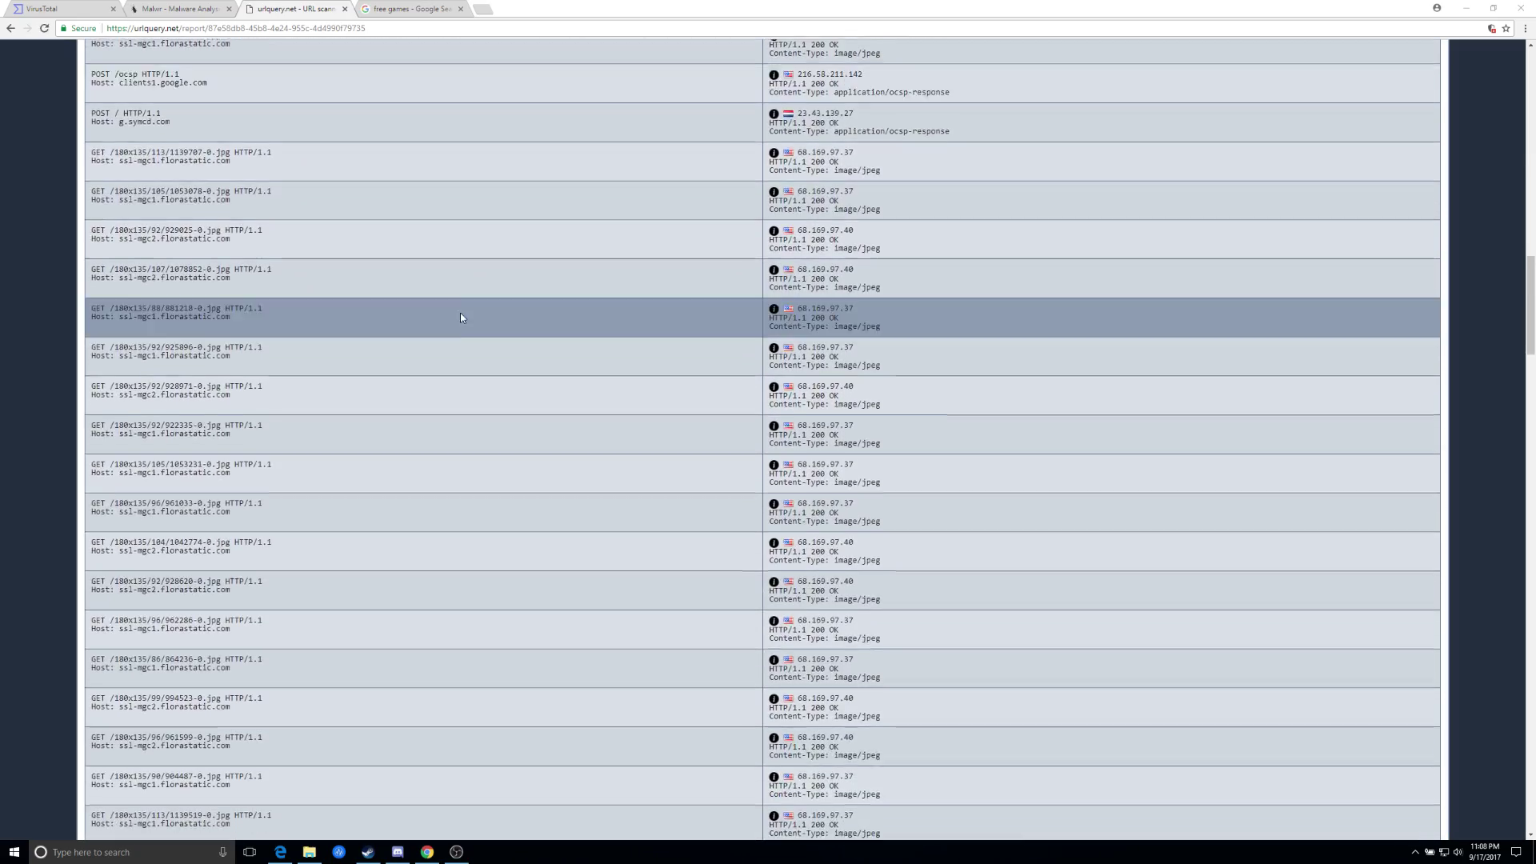
scroll(460, 317, "down", 12)
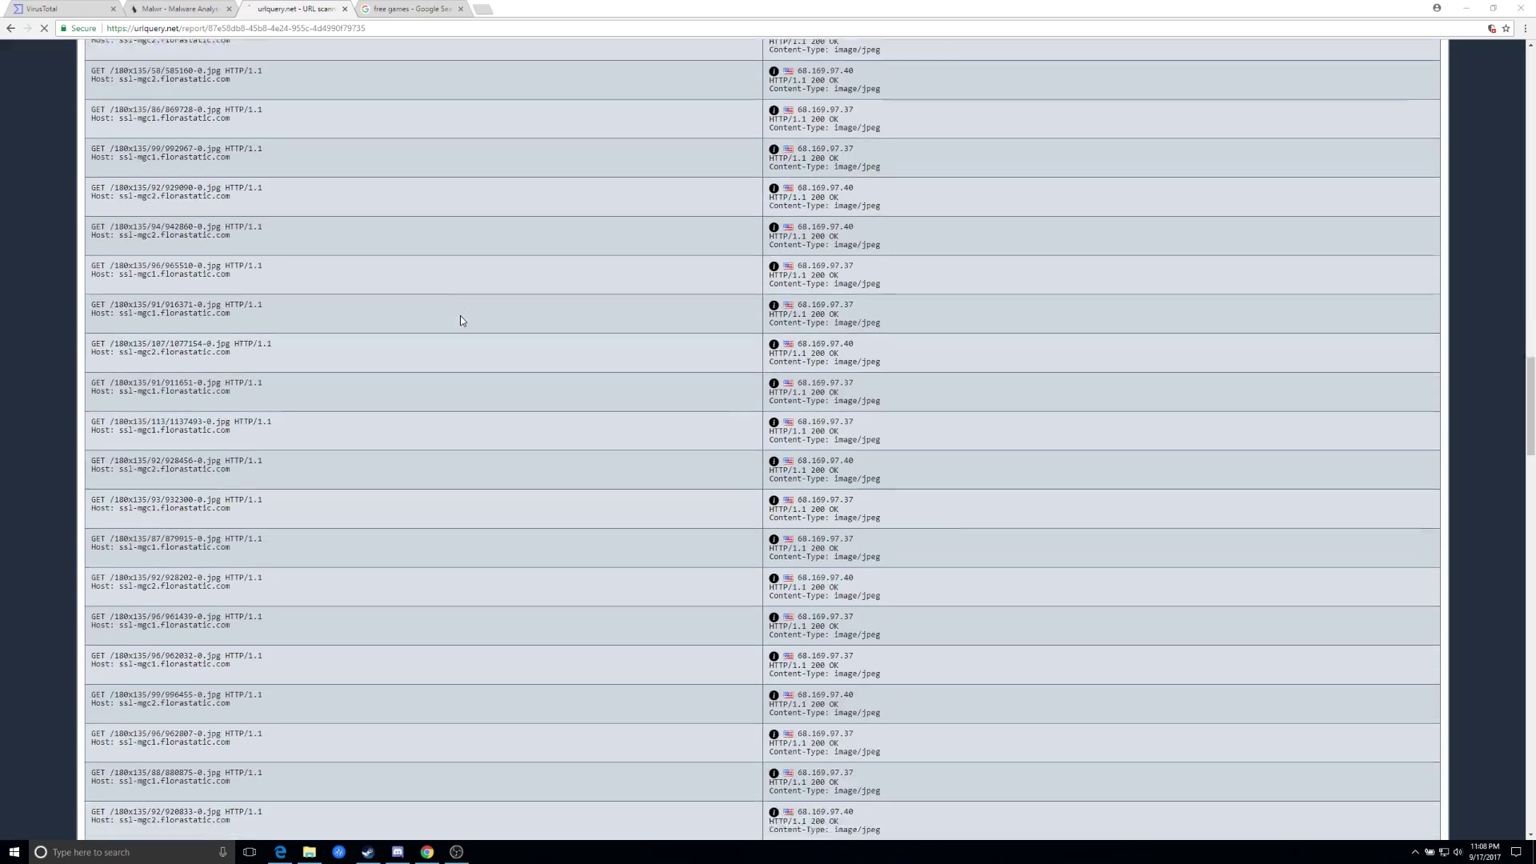
scroll(461, 317, "down", 10)
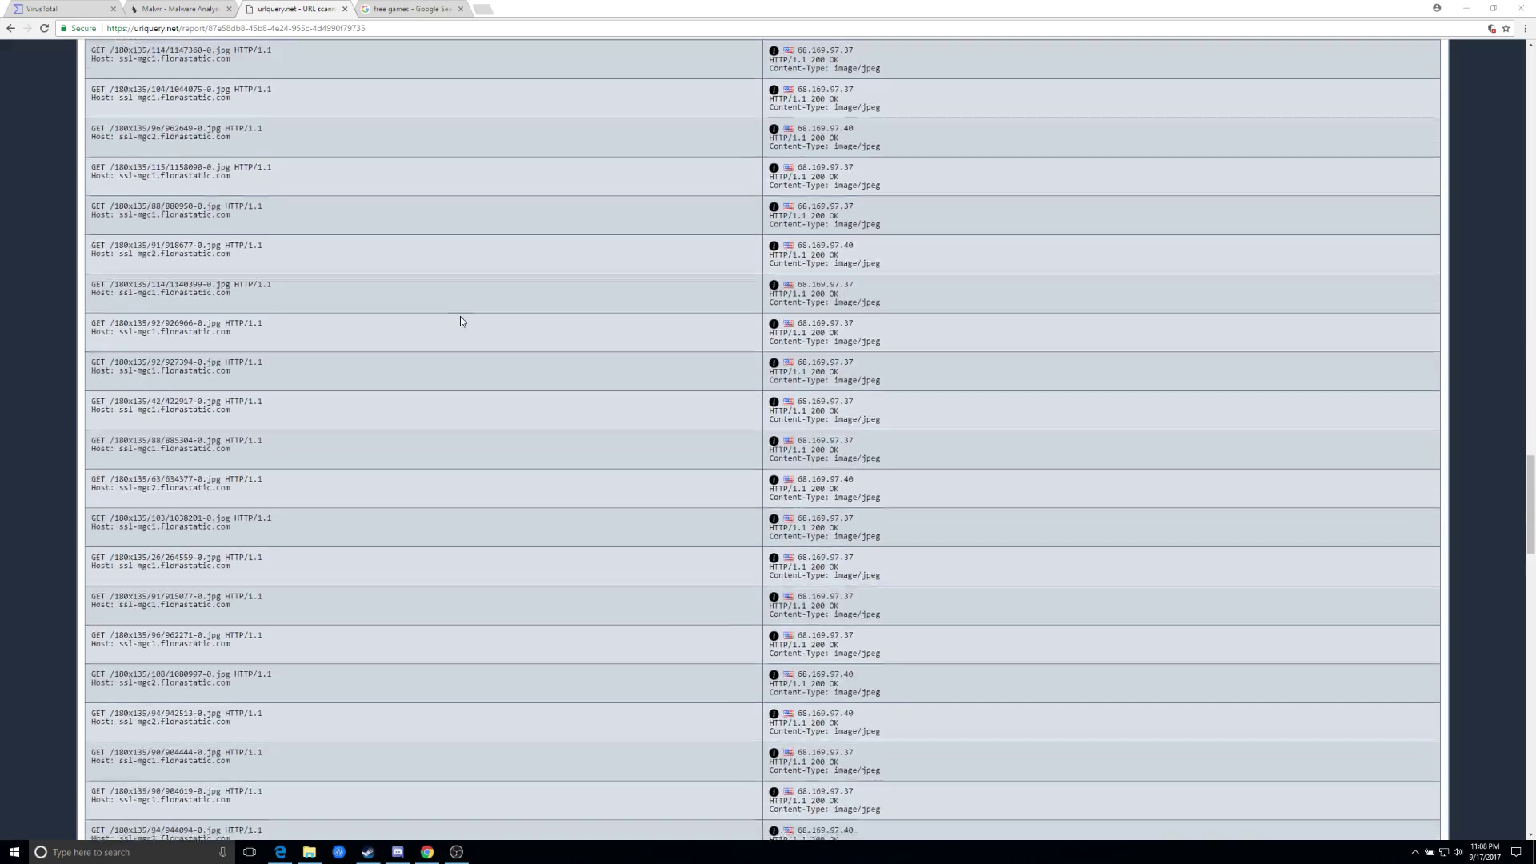
scroll(460, 318, "down", 10)
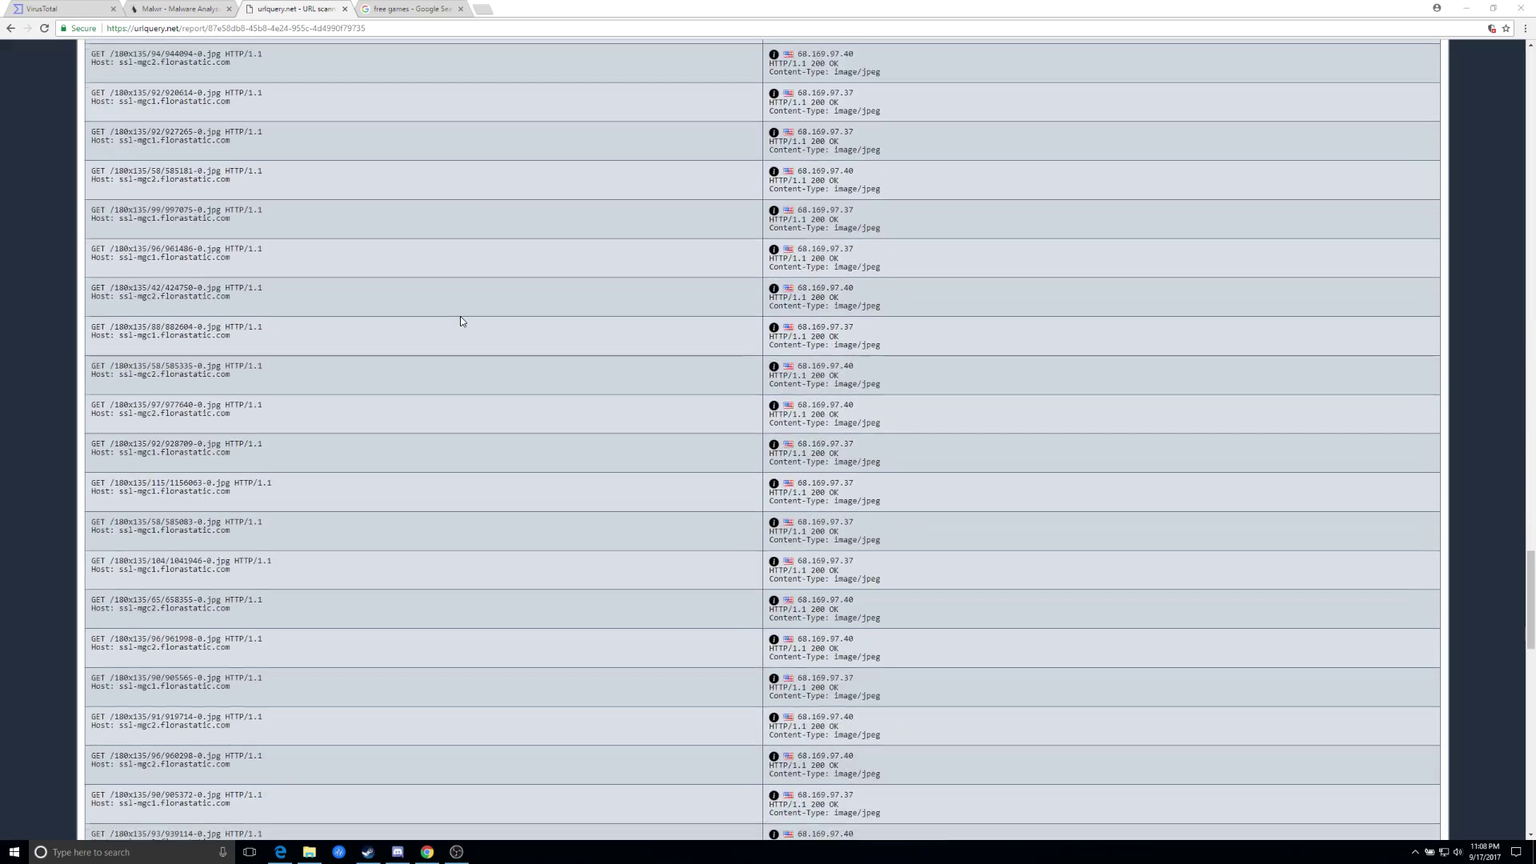
scroll(461, 321, "down", 10)
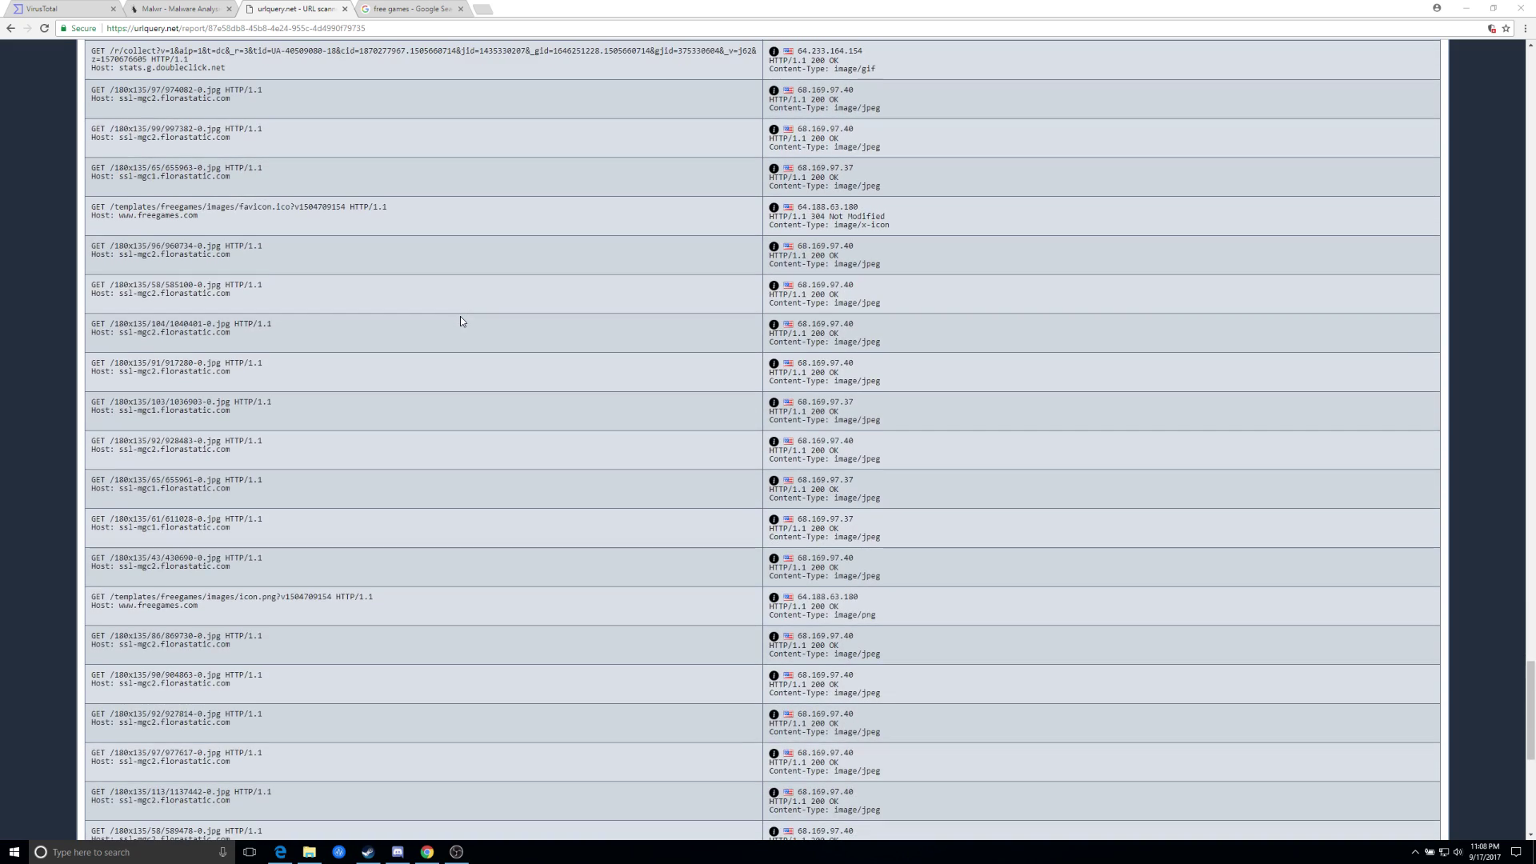
scroll(461, 320, "down", 8)
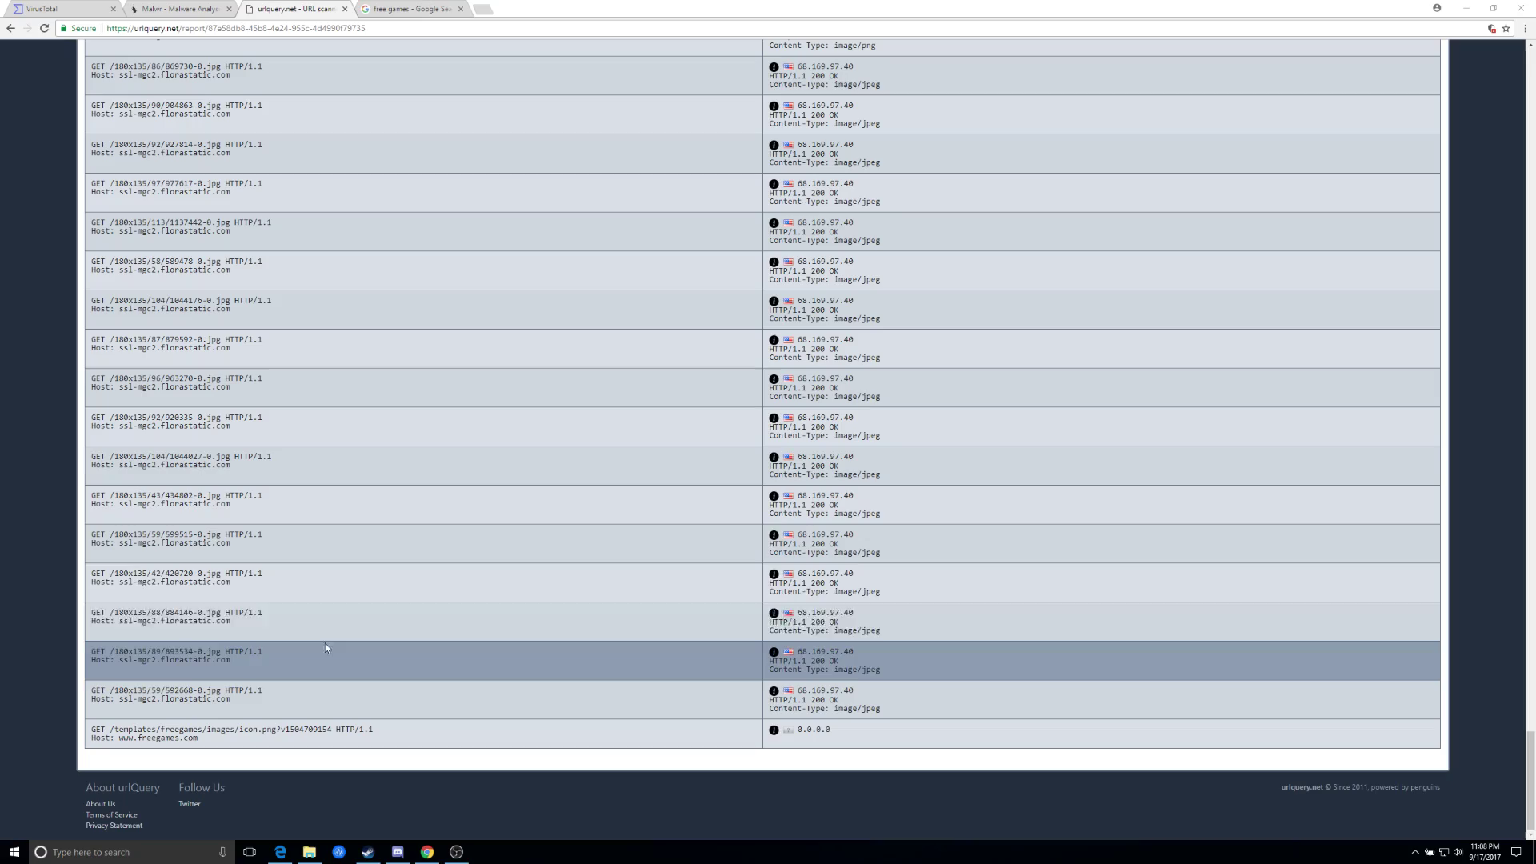
scroll(306, 537, "up", 8)
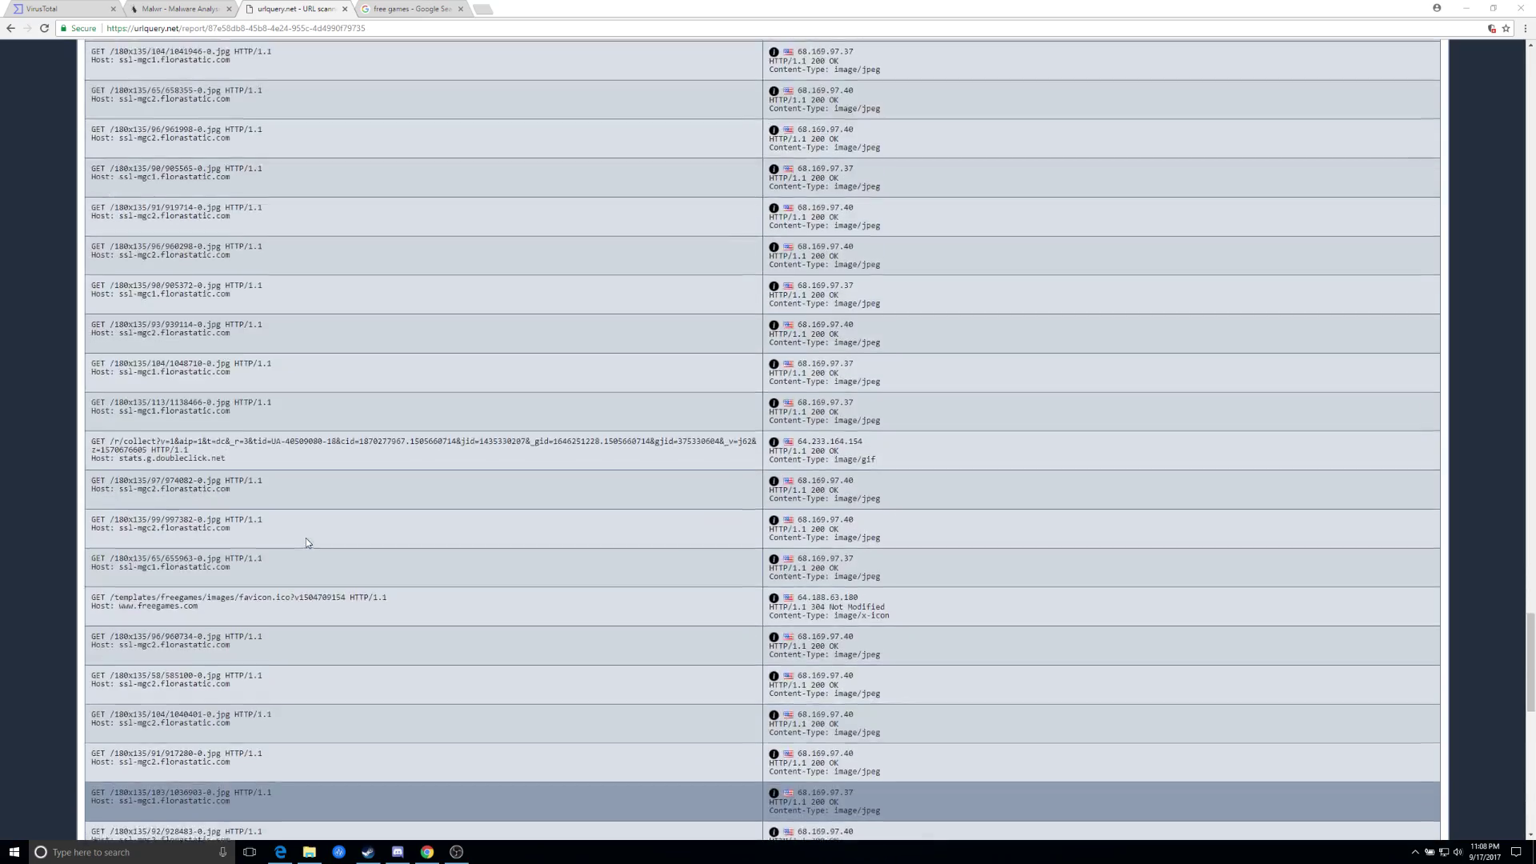
scroll(306, 542, "up", 5)
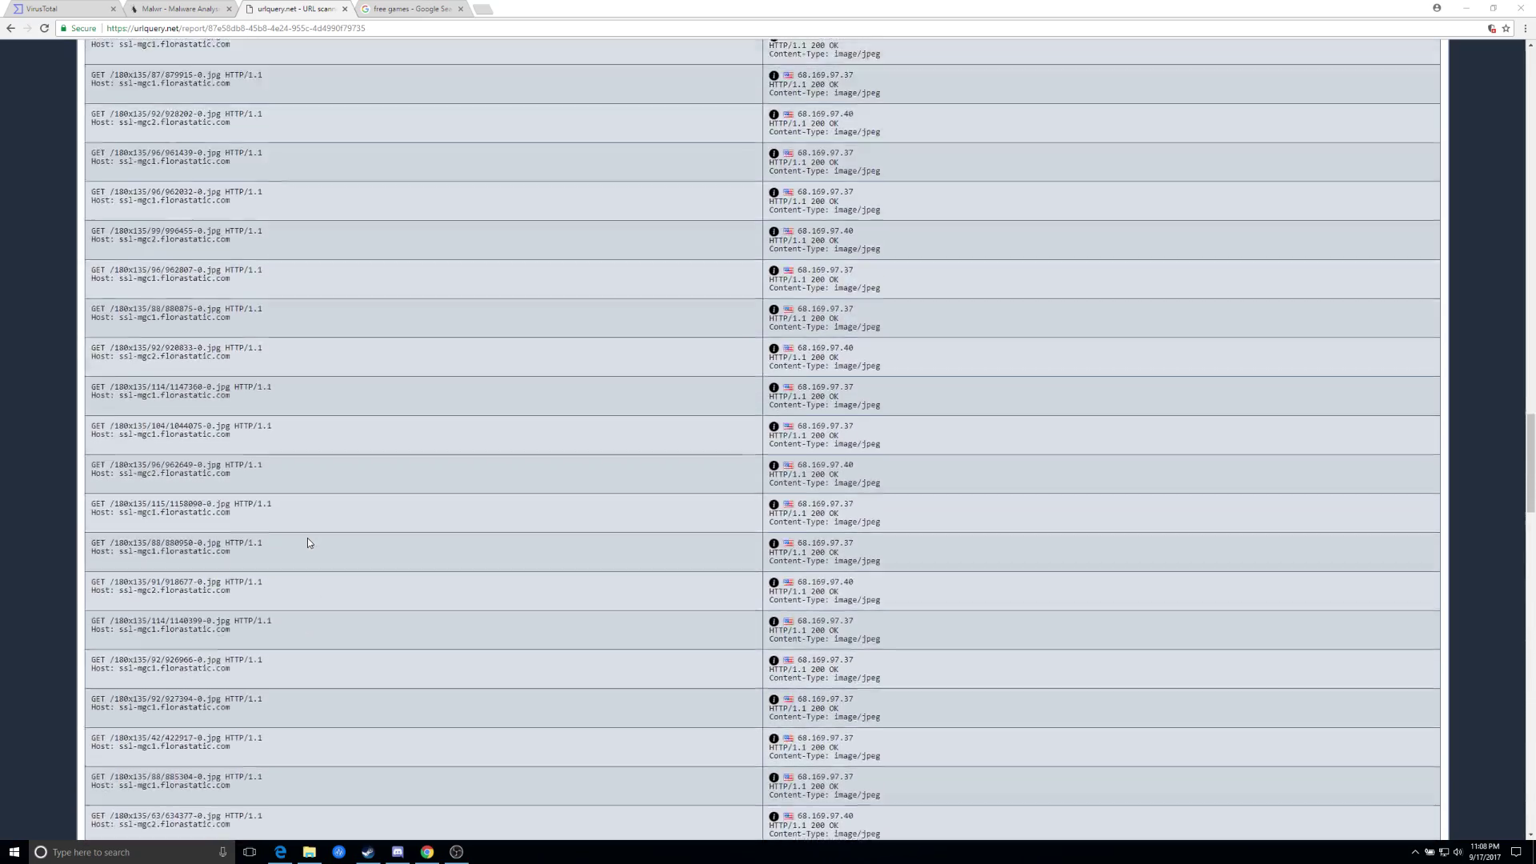
scroll(308, 542, "up", 10)
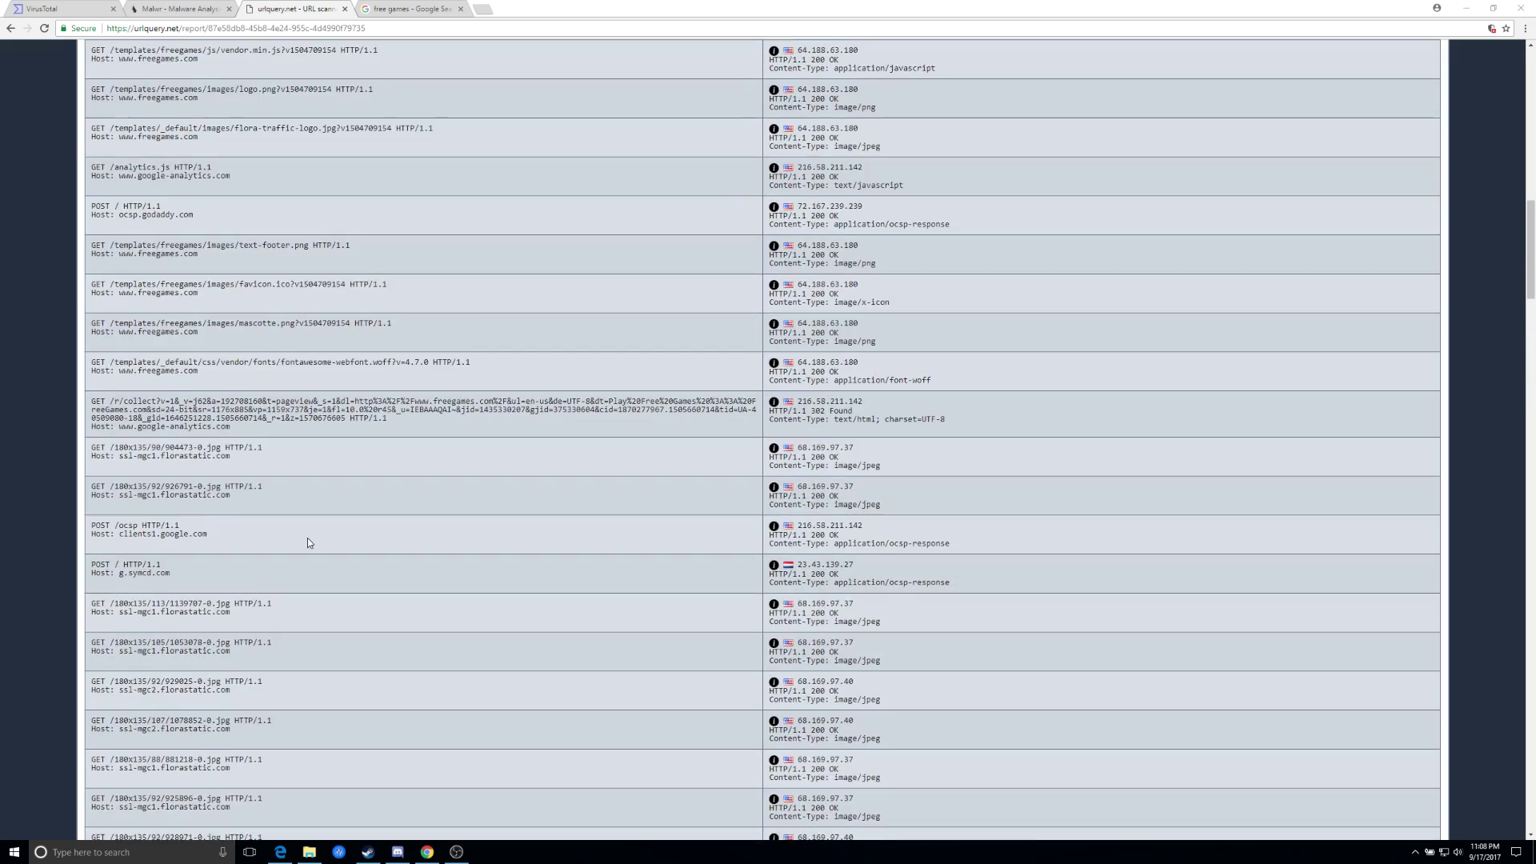
scroll(307, 542, "up", 12)
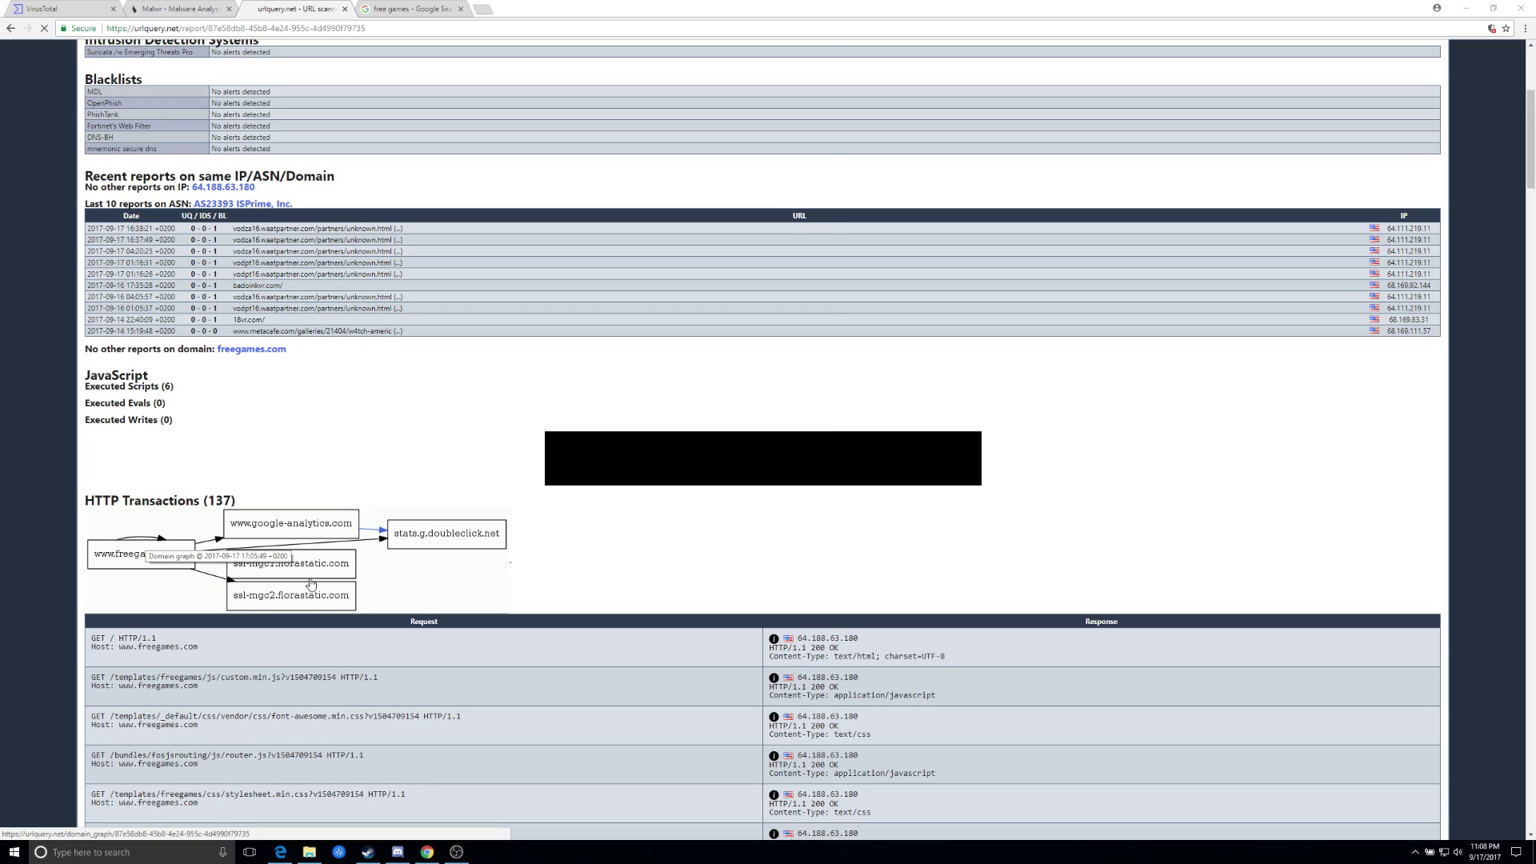
left_click(297, 600)
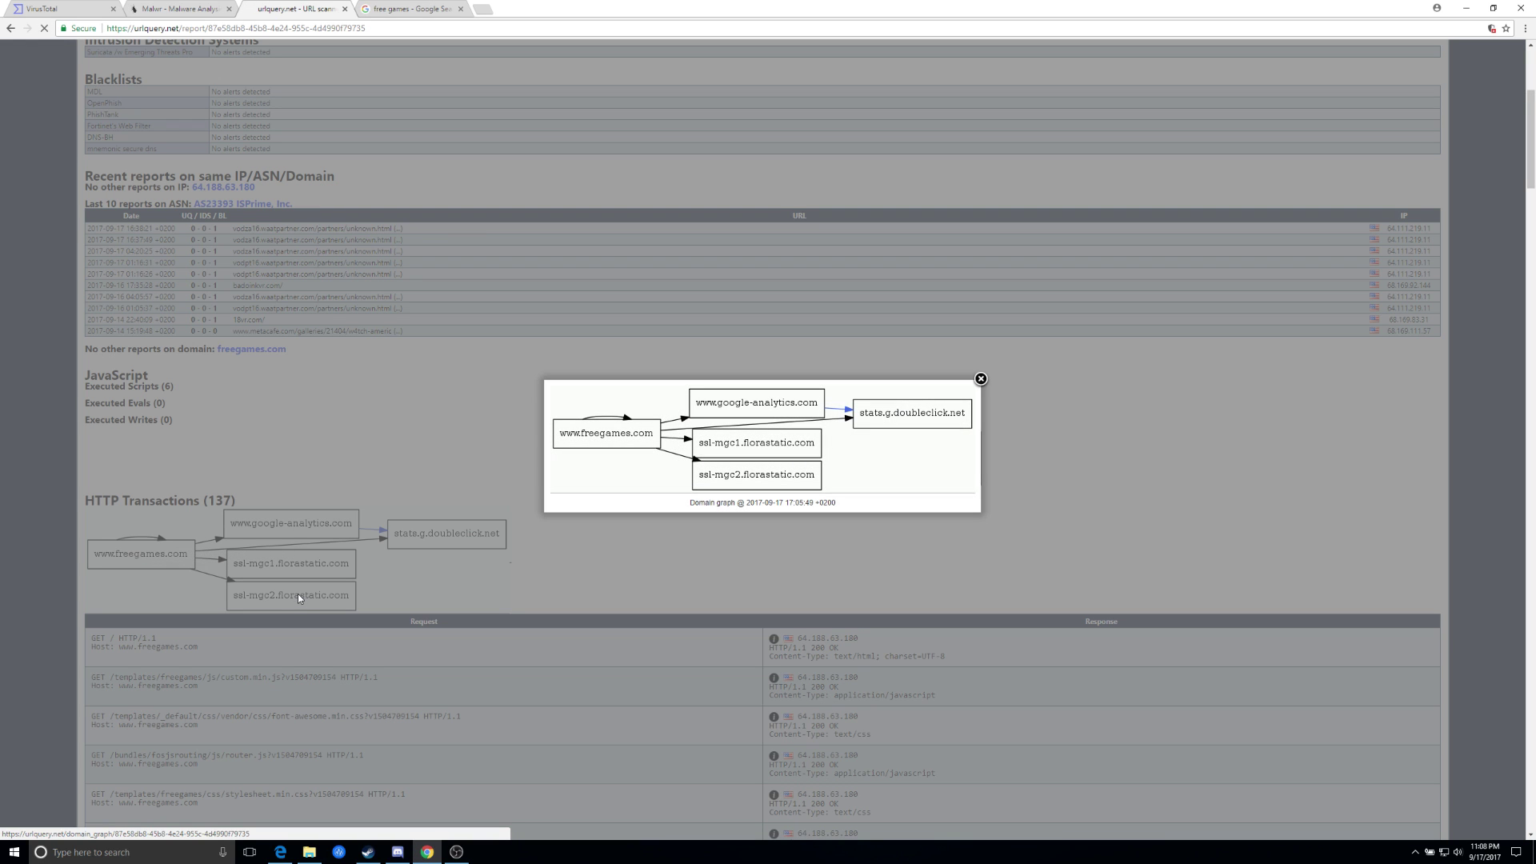
left_click(980, 379)
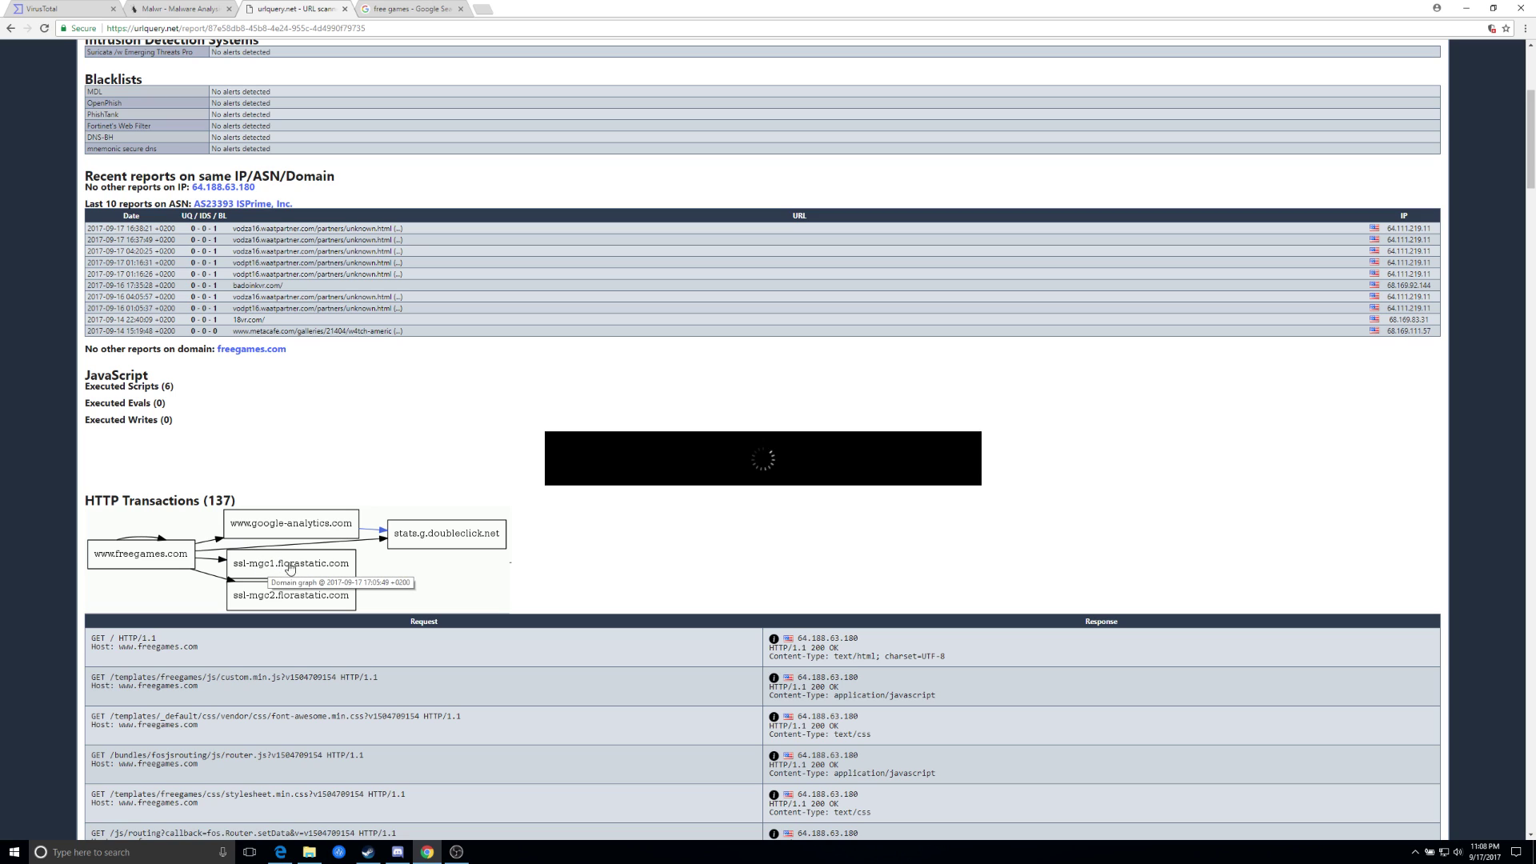
scroll(384, 564, "up", 4)
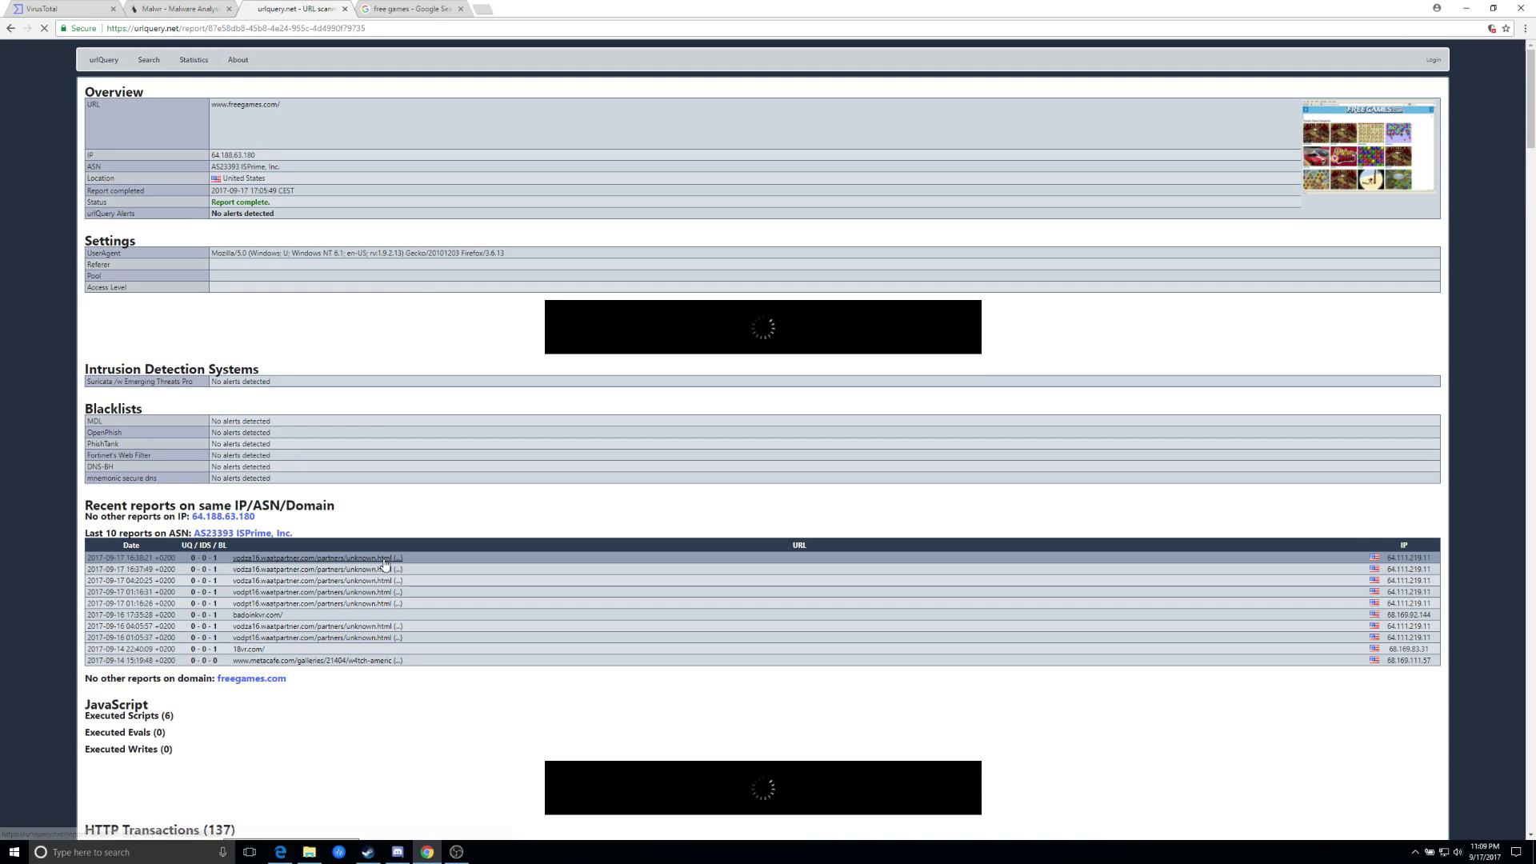
left_click(1395, 131)
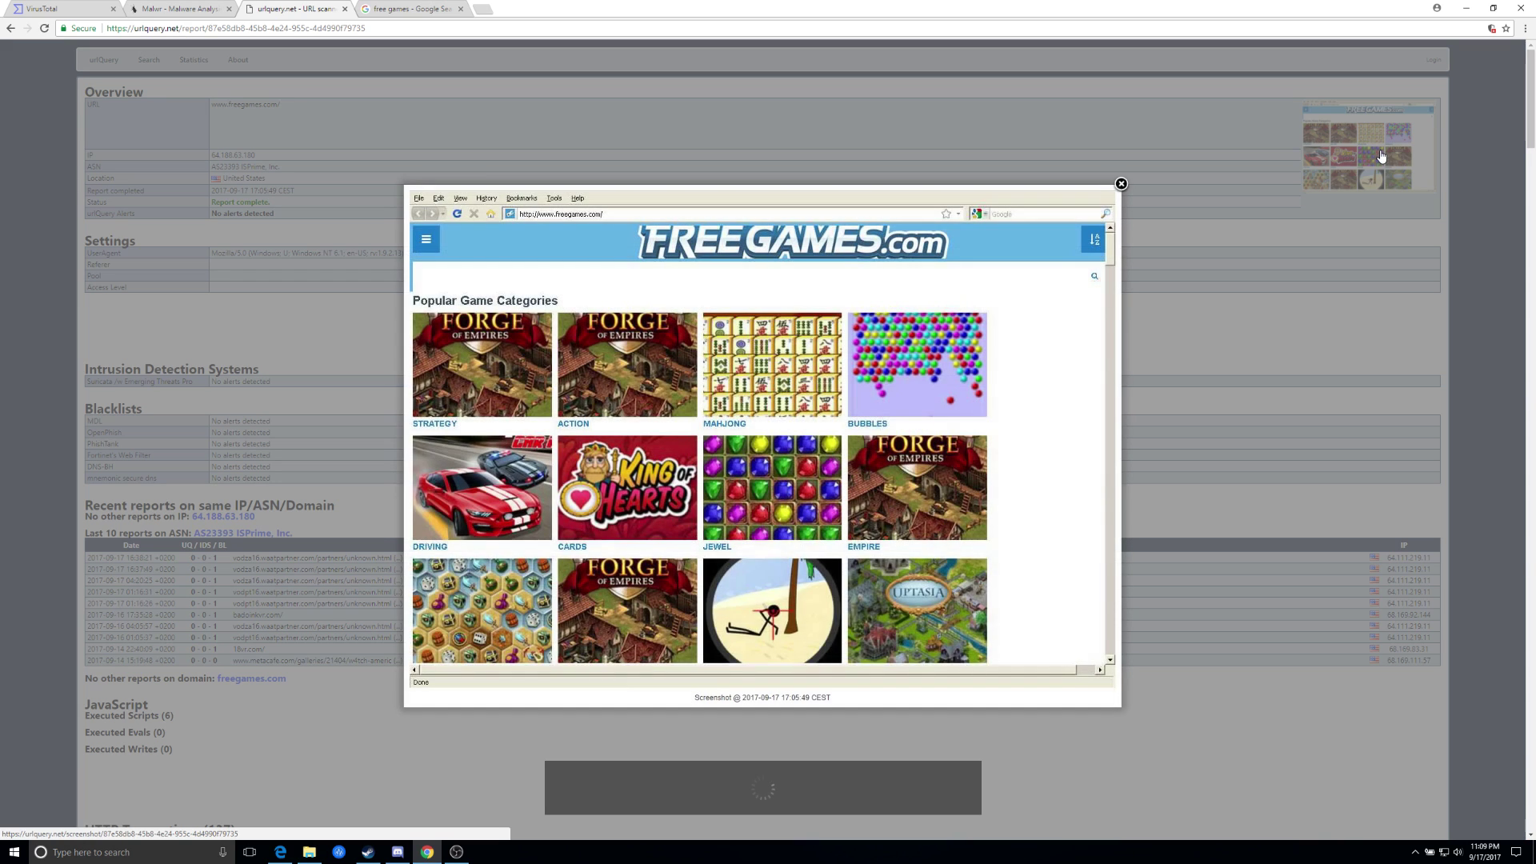
scroll(519, 346, "down", 1)
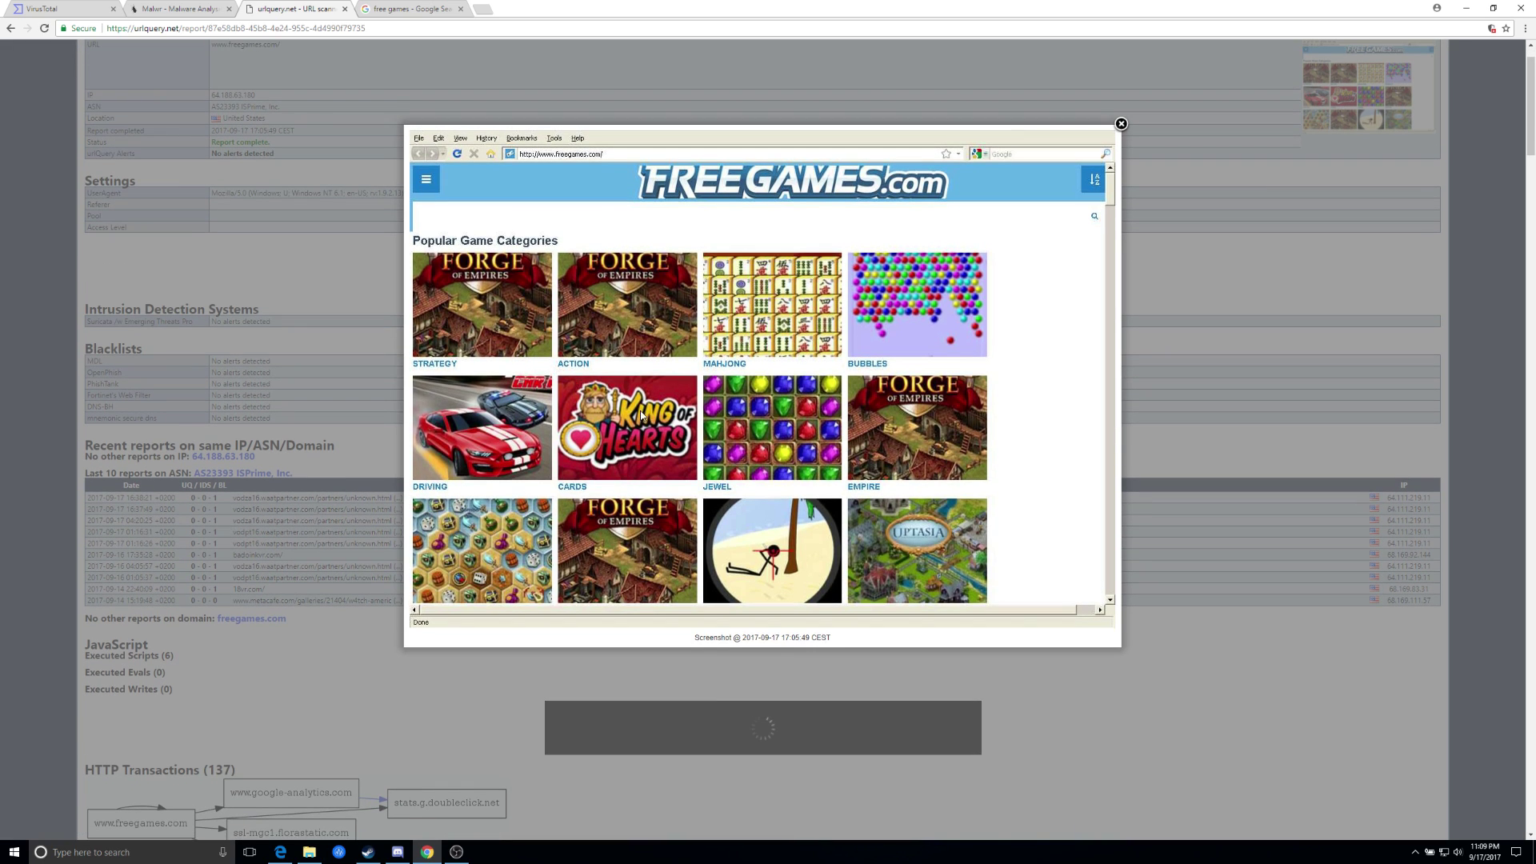
scroll(680, 440, "down", 1)
scroll(717, 460, "up", 1)
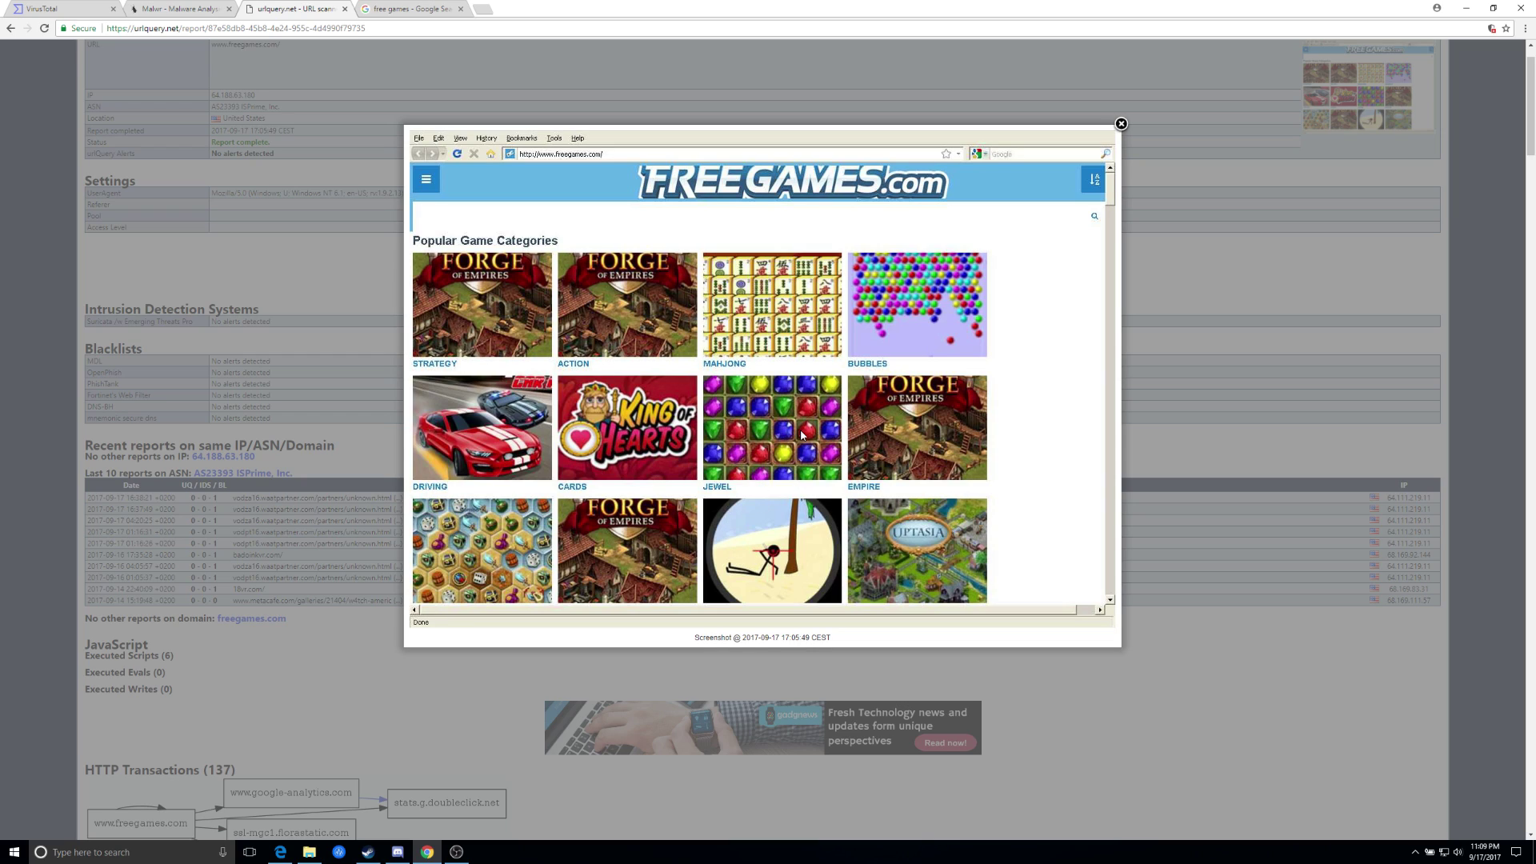
left_click(1121, 126)
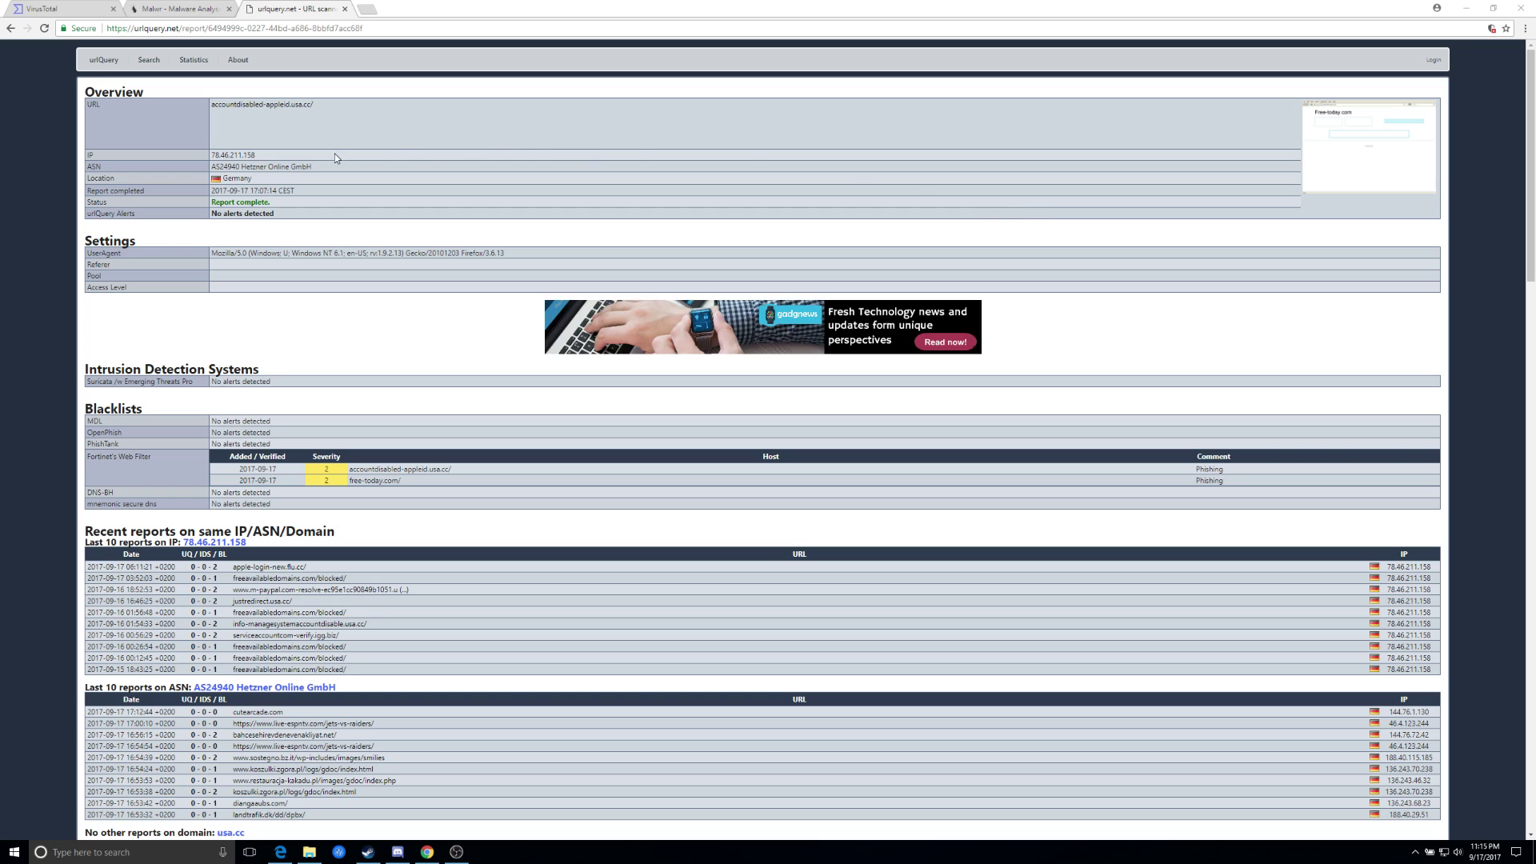
left_click(1346, 169)
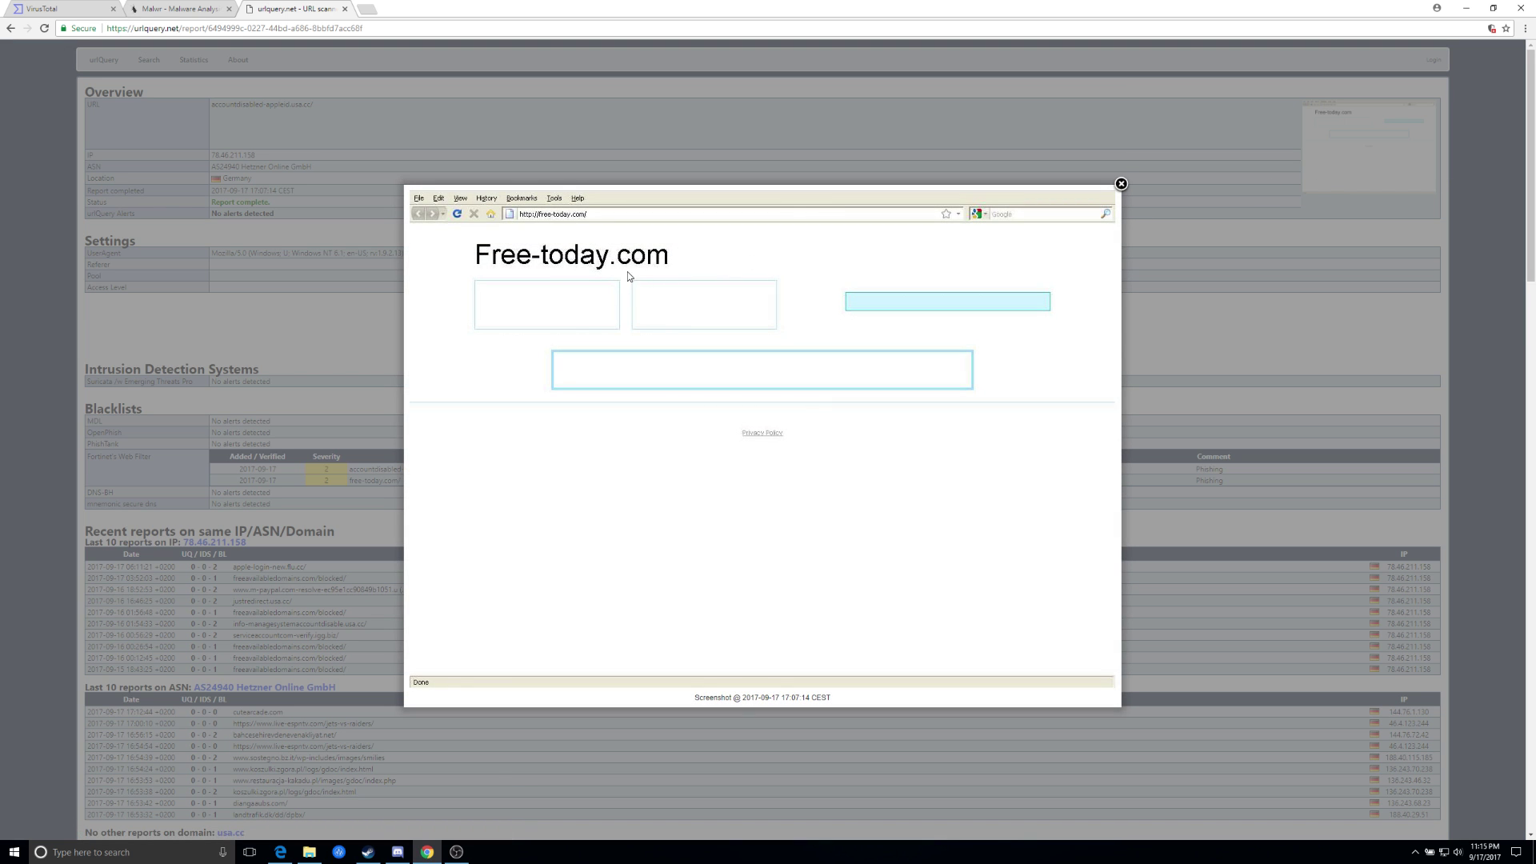
left_click(1122, 184)
scroll(1091, 243, "down", 1)
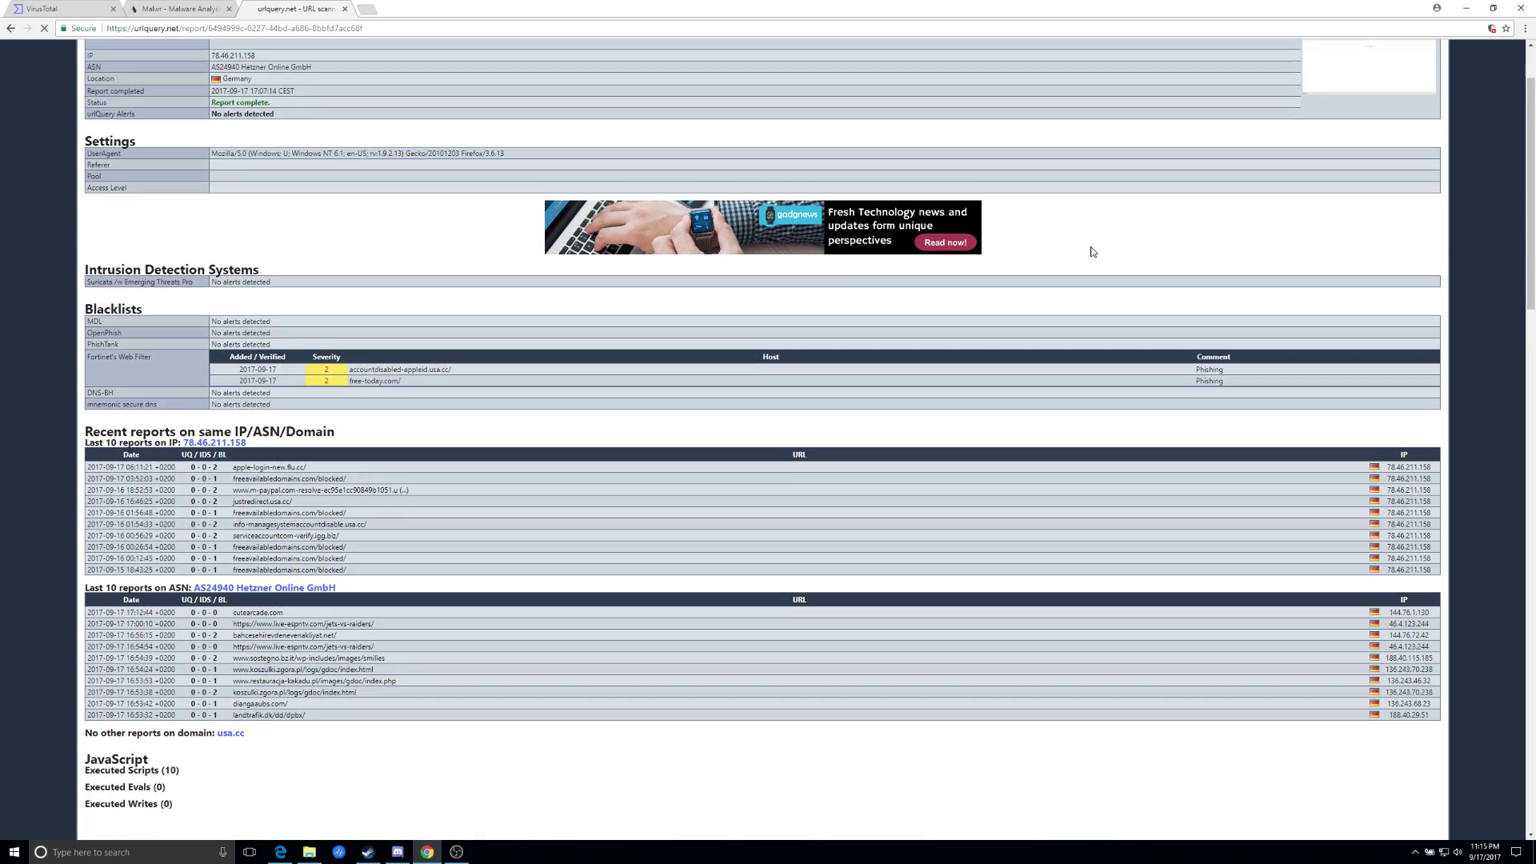
scroll(1092, 252, "down", 1)
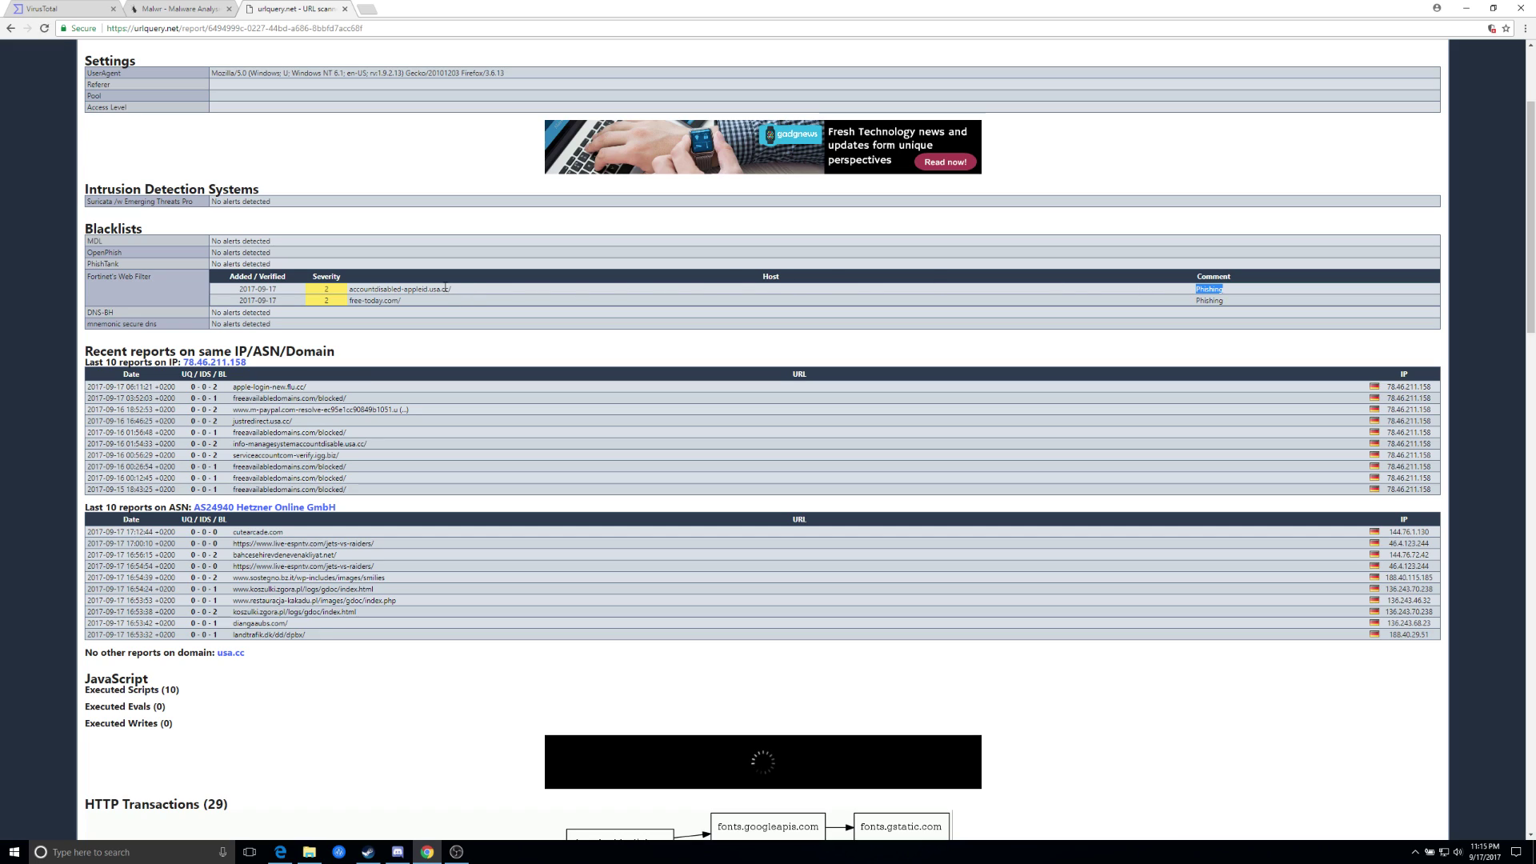
scroll(444, 287, "down", 3)
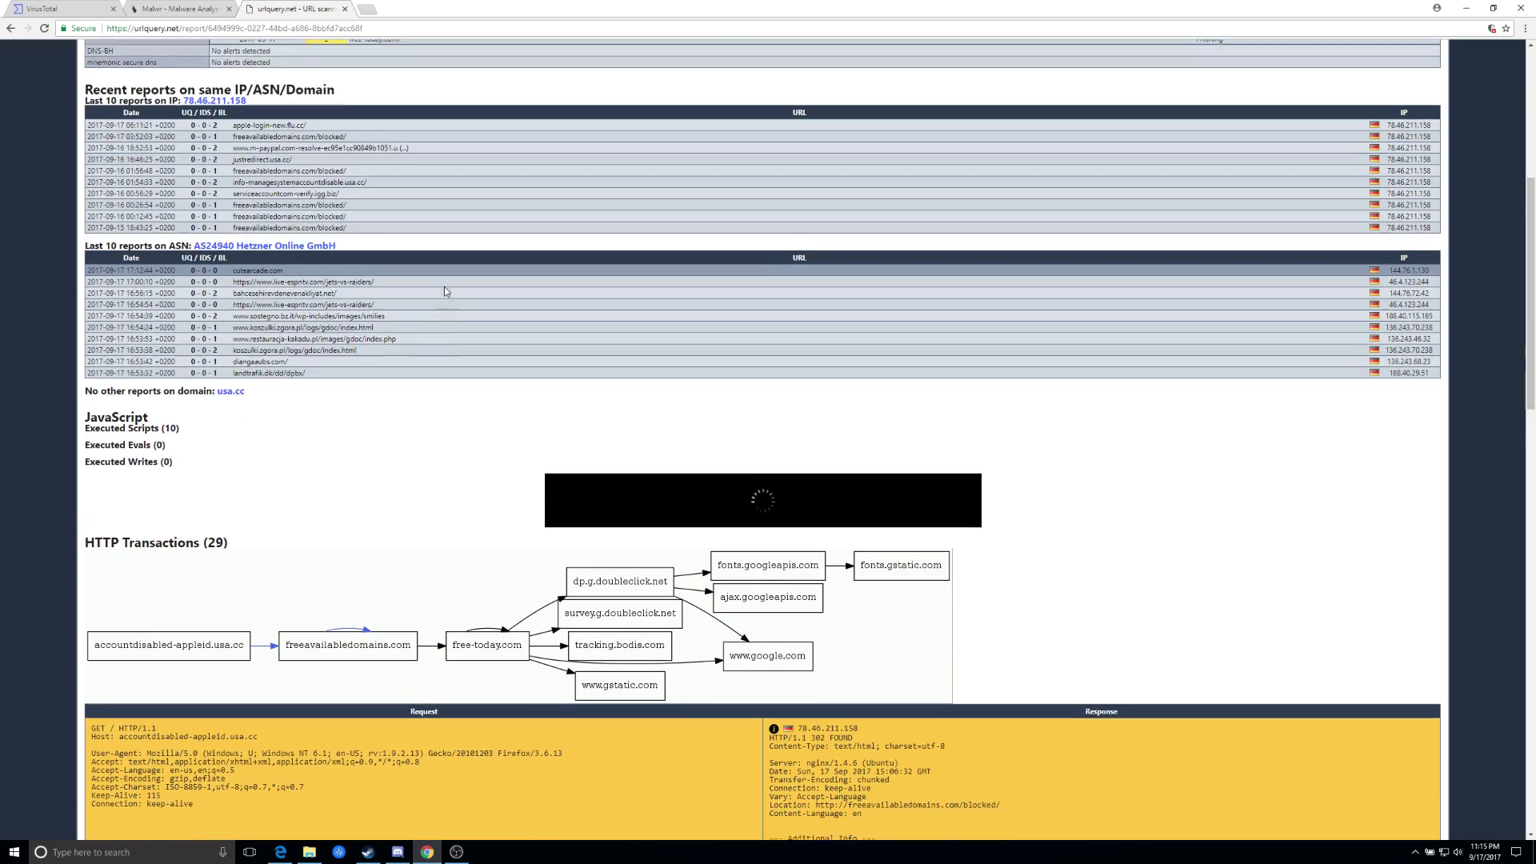
Scroll the urlquery.net report to the HTTP Transactions graph and first request entries
scroll(444, 288, "down", 4)
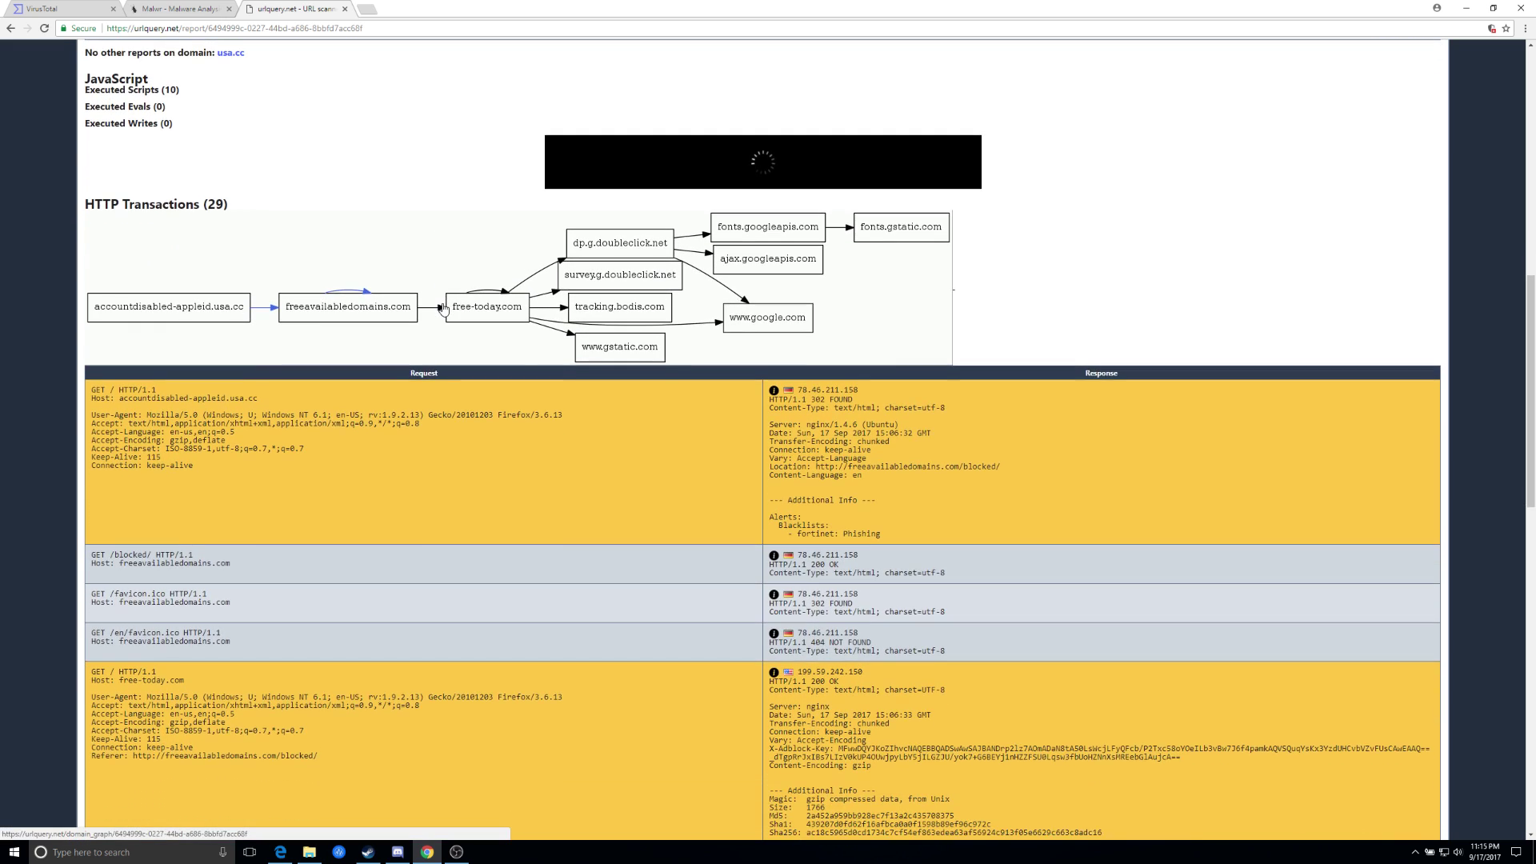
scroll(443, 309, "down", 2)
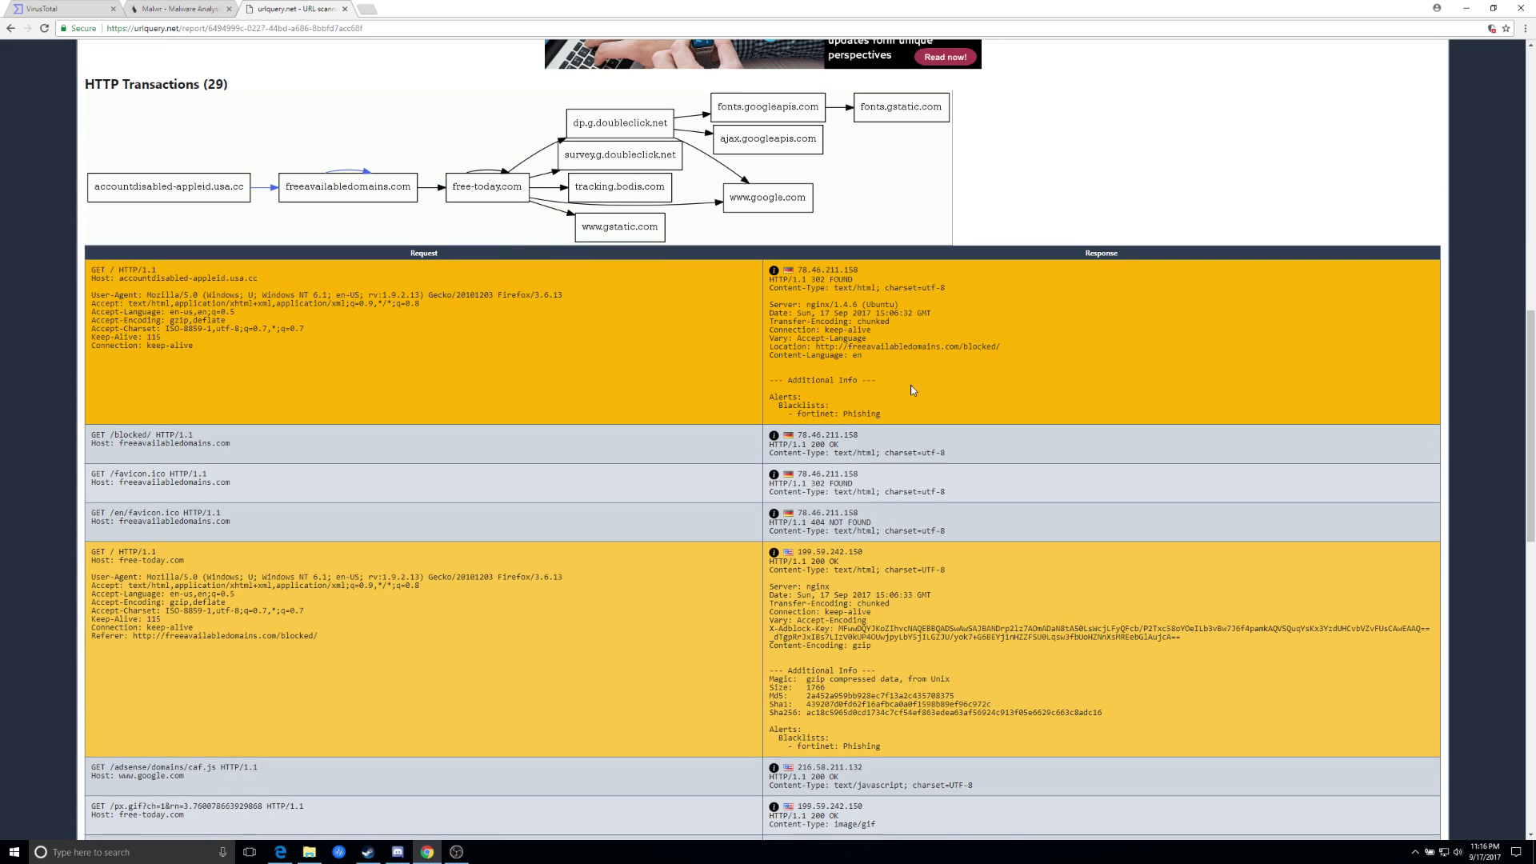
scroll(944, 373, "down", 1)
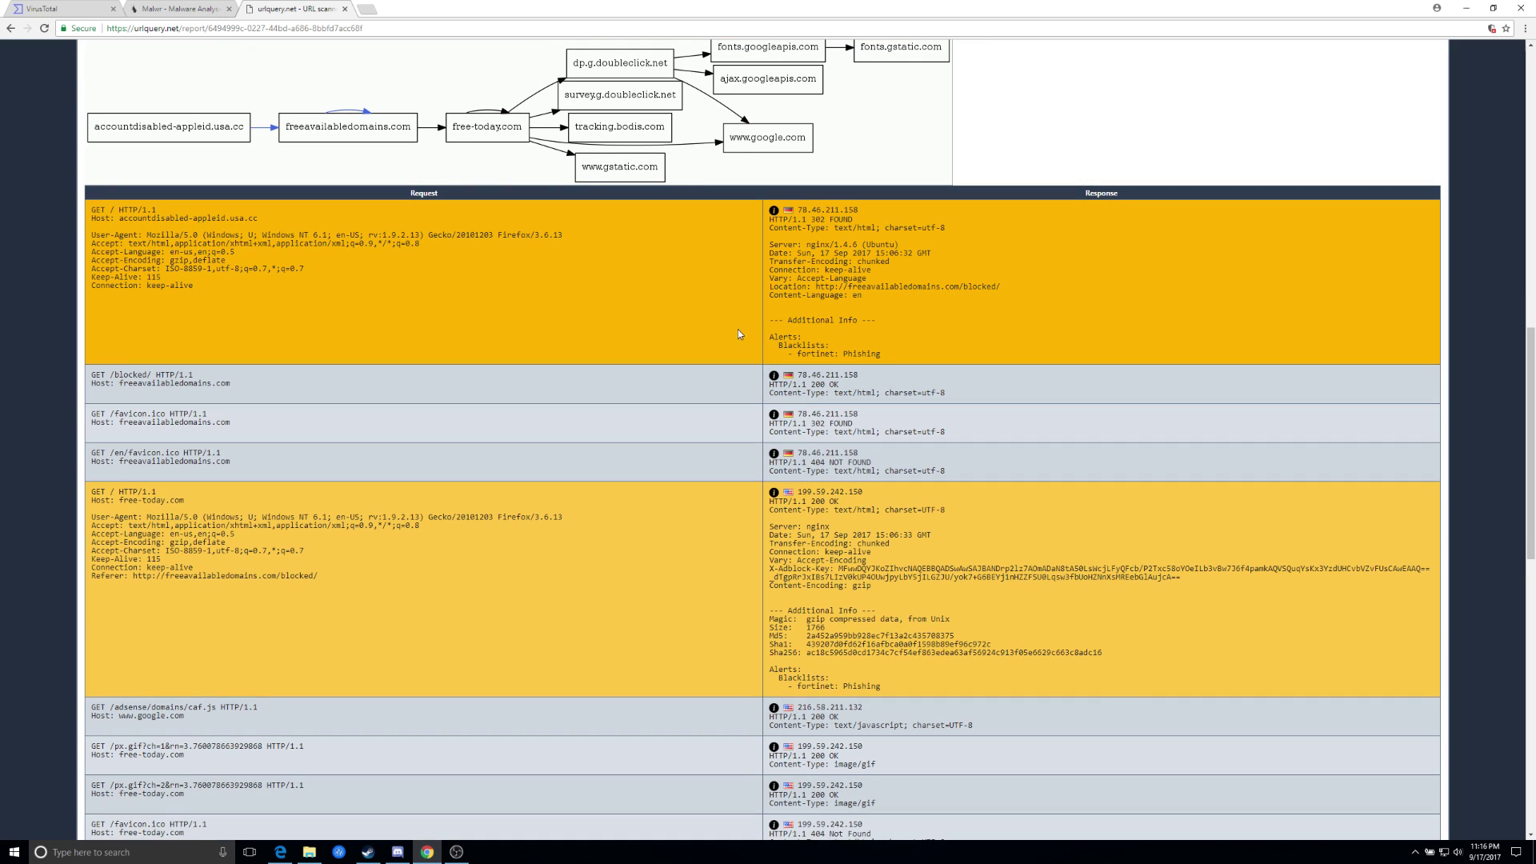
scroll(655, 324, "down", 1)
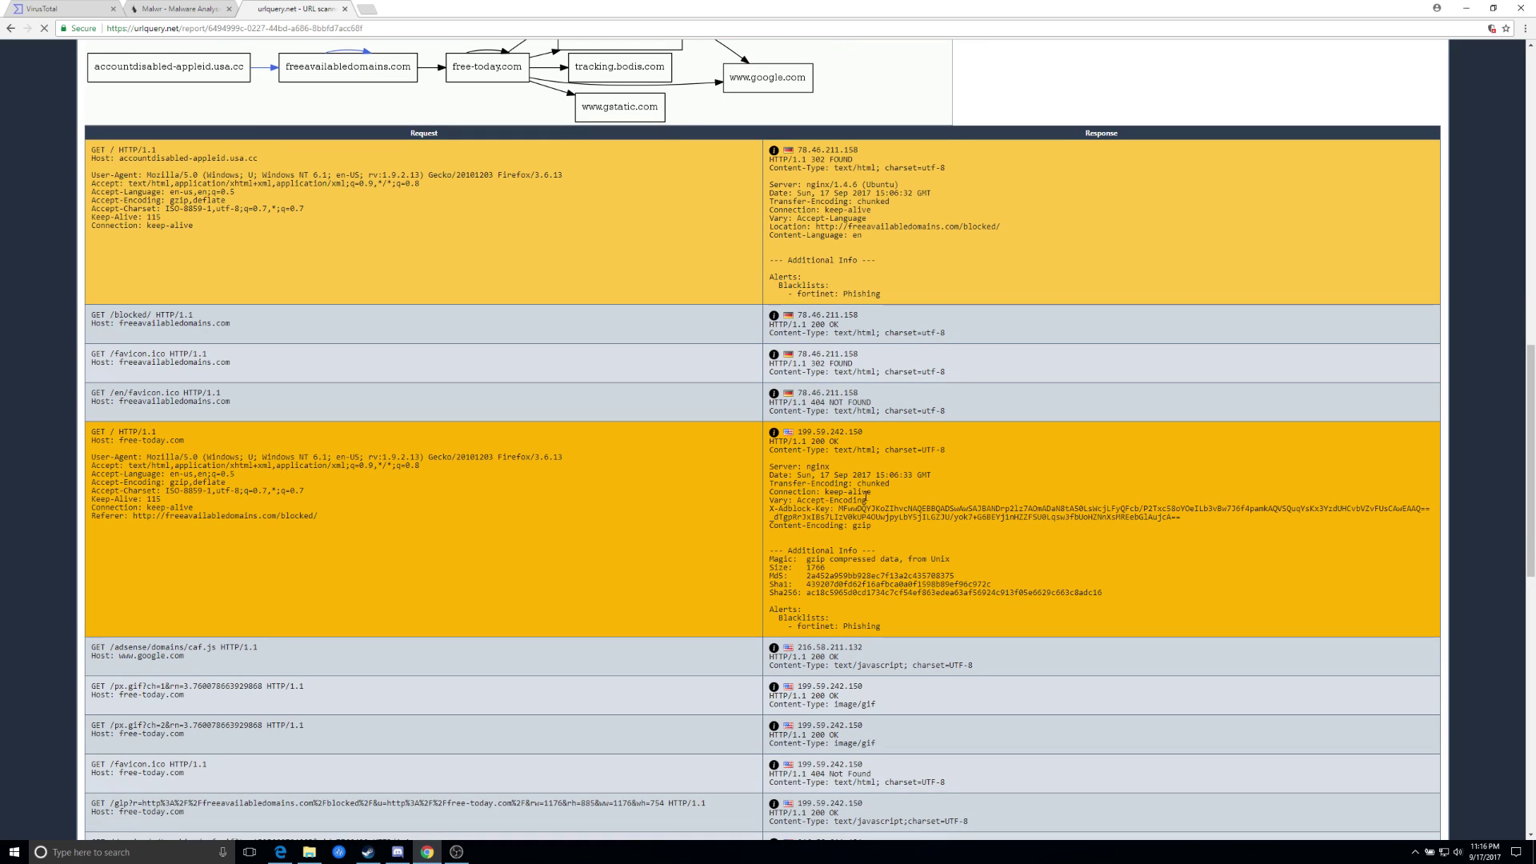
scroll(862, 492, "down", 2)
scroll(857, 489, "up", 1)
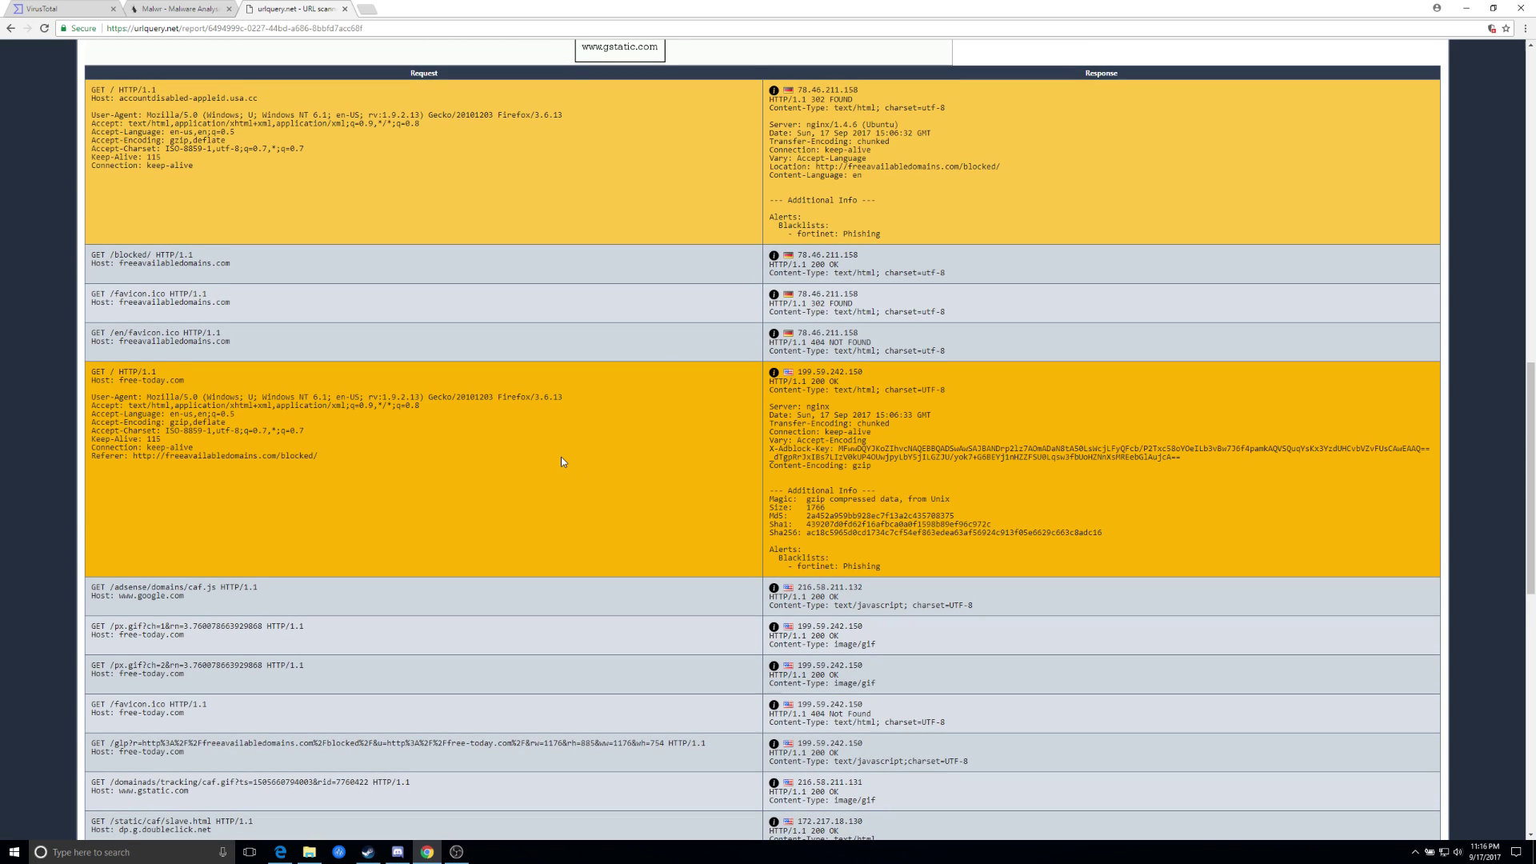
scroll(562, 461, "down", 1)
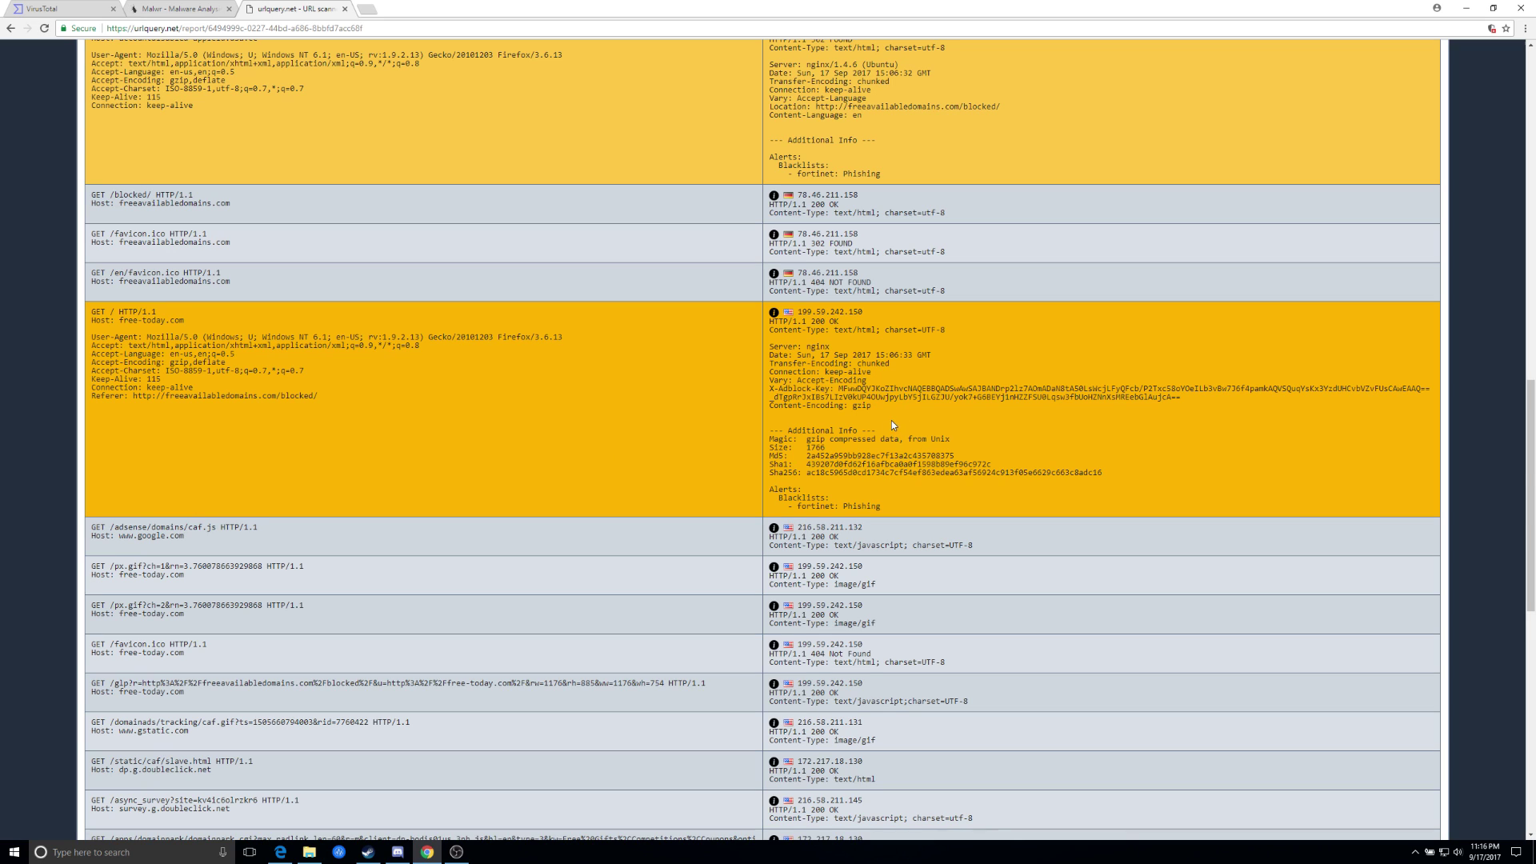
scroll(1010, 452, "down", 1)
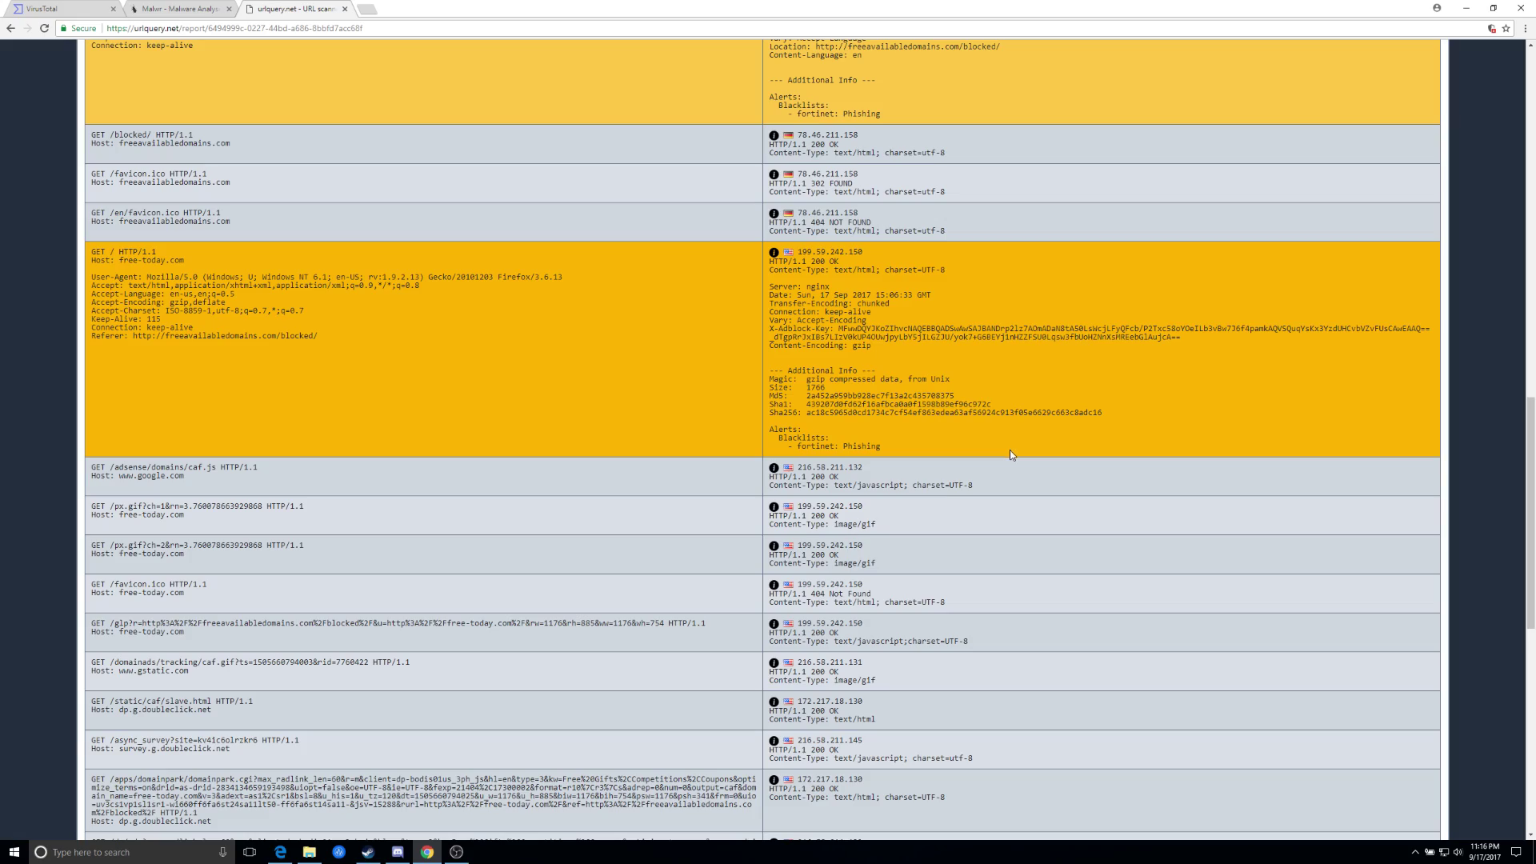
scroll(1010, 454, "down", 6)
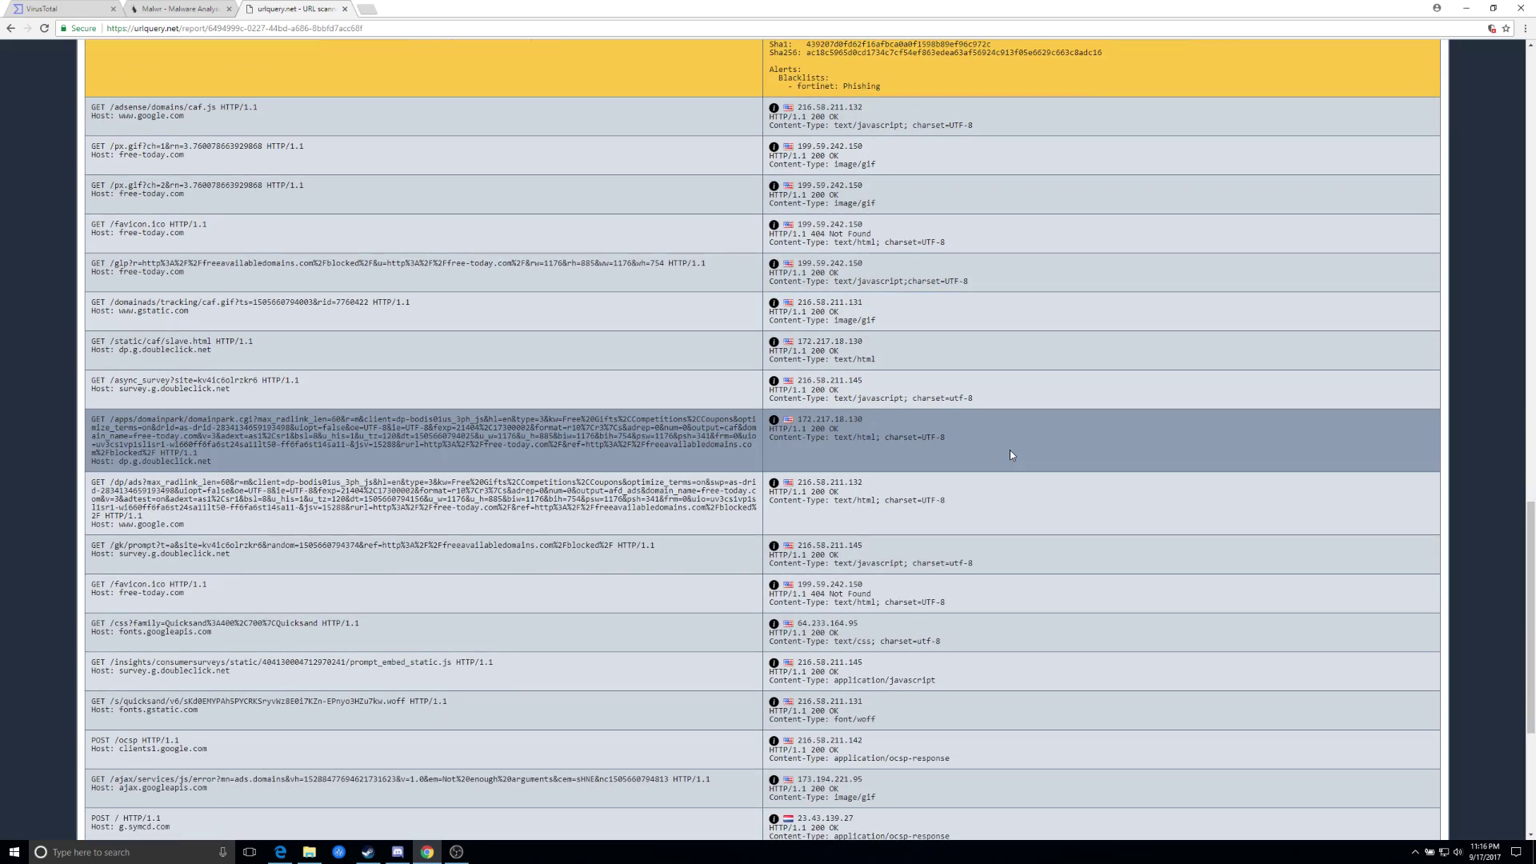
scroll(1009, 454, "down", 2)
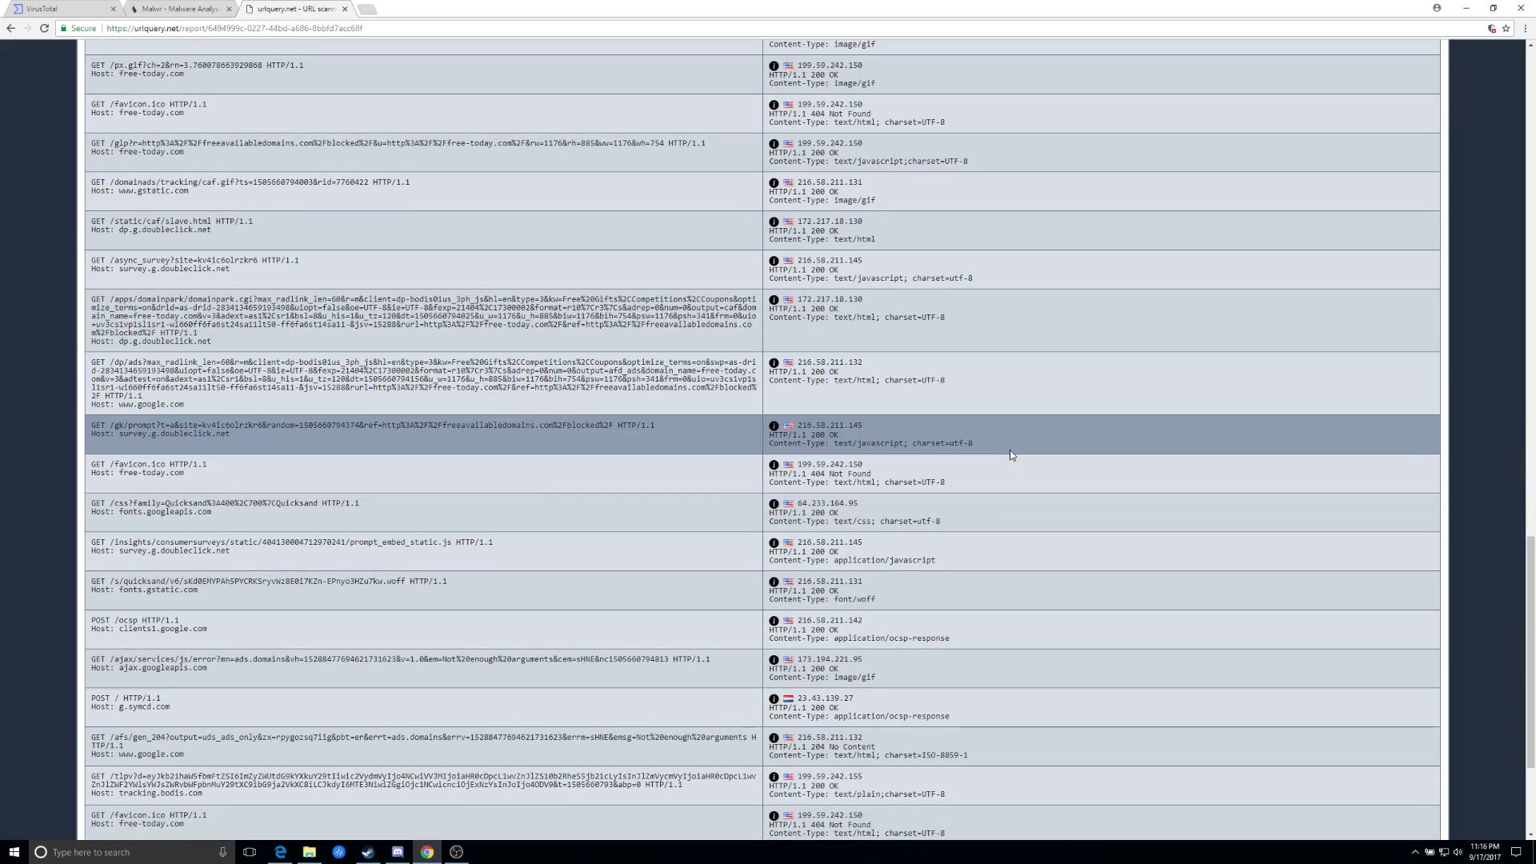
scroll(1009, 454, "down", 3)
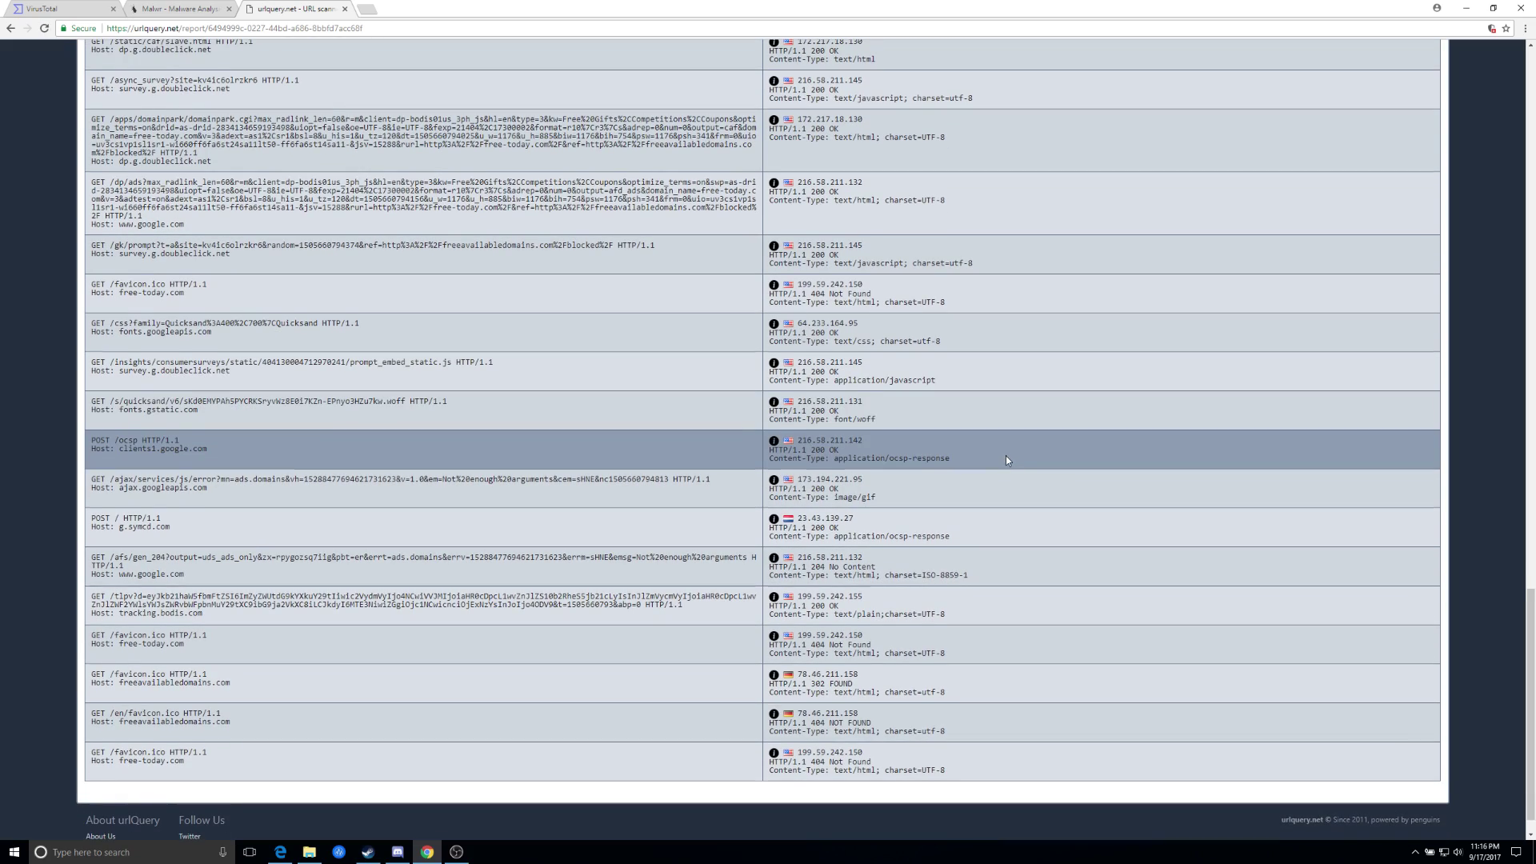
scroll(1006, 454, "down", 1)
scroll(1005, 454, "up", 2)
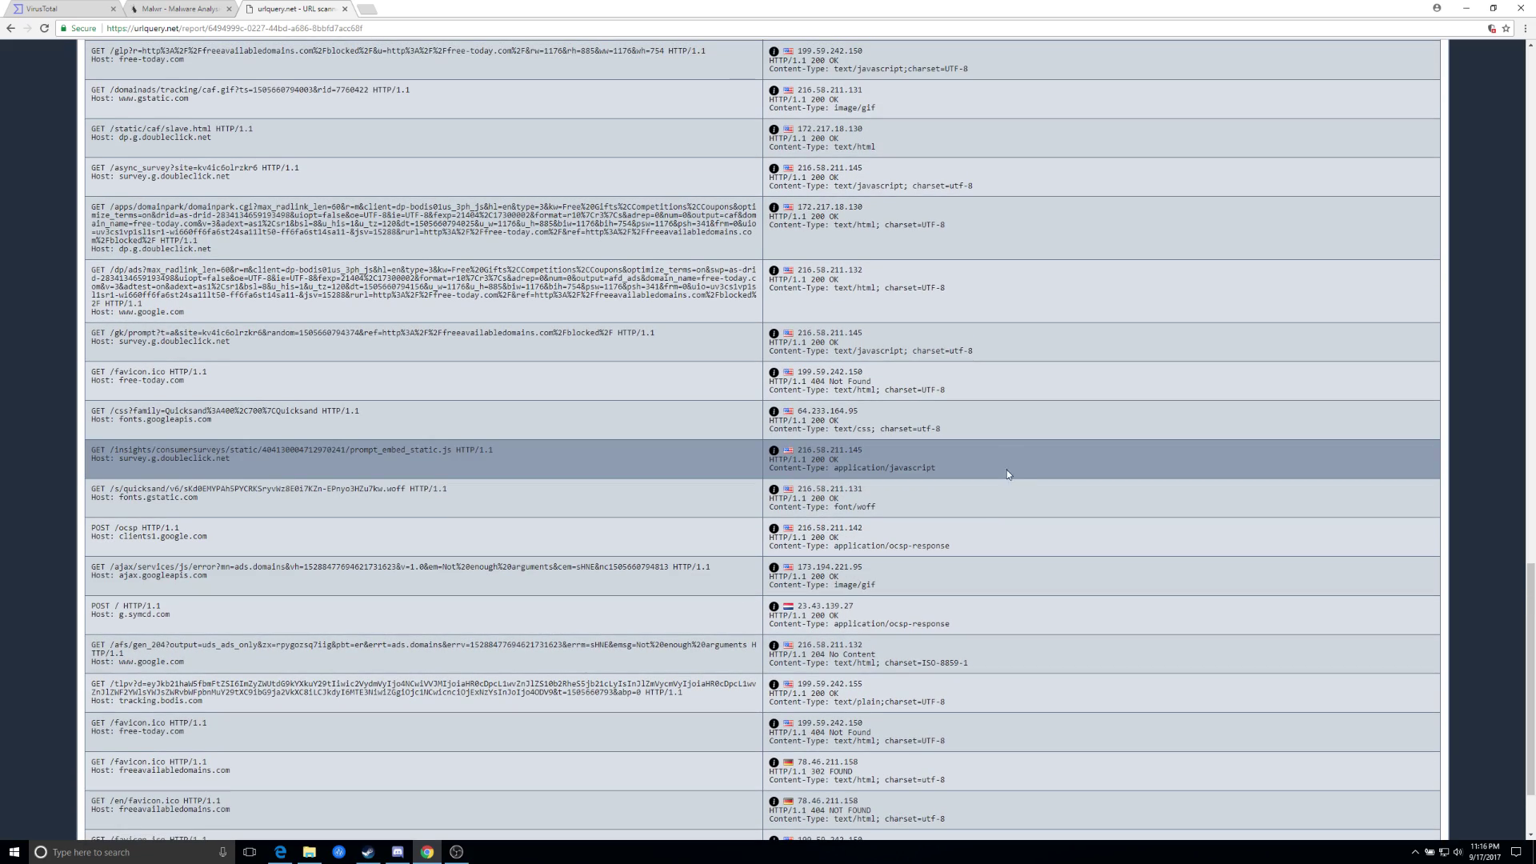
scroll(1002, 494, "up", 9)
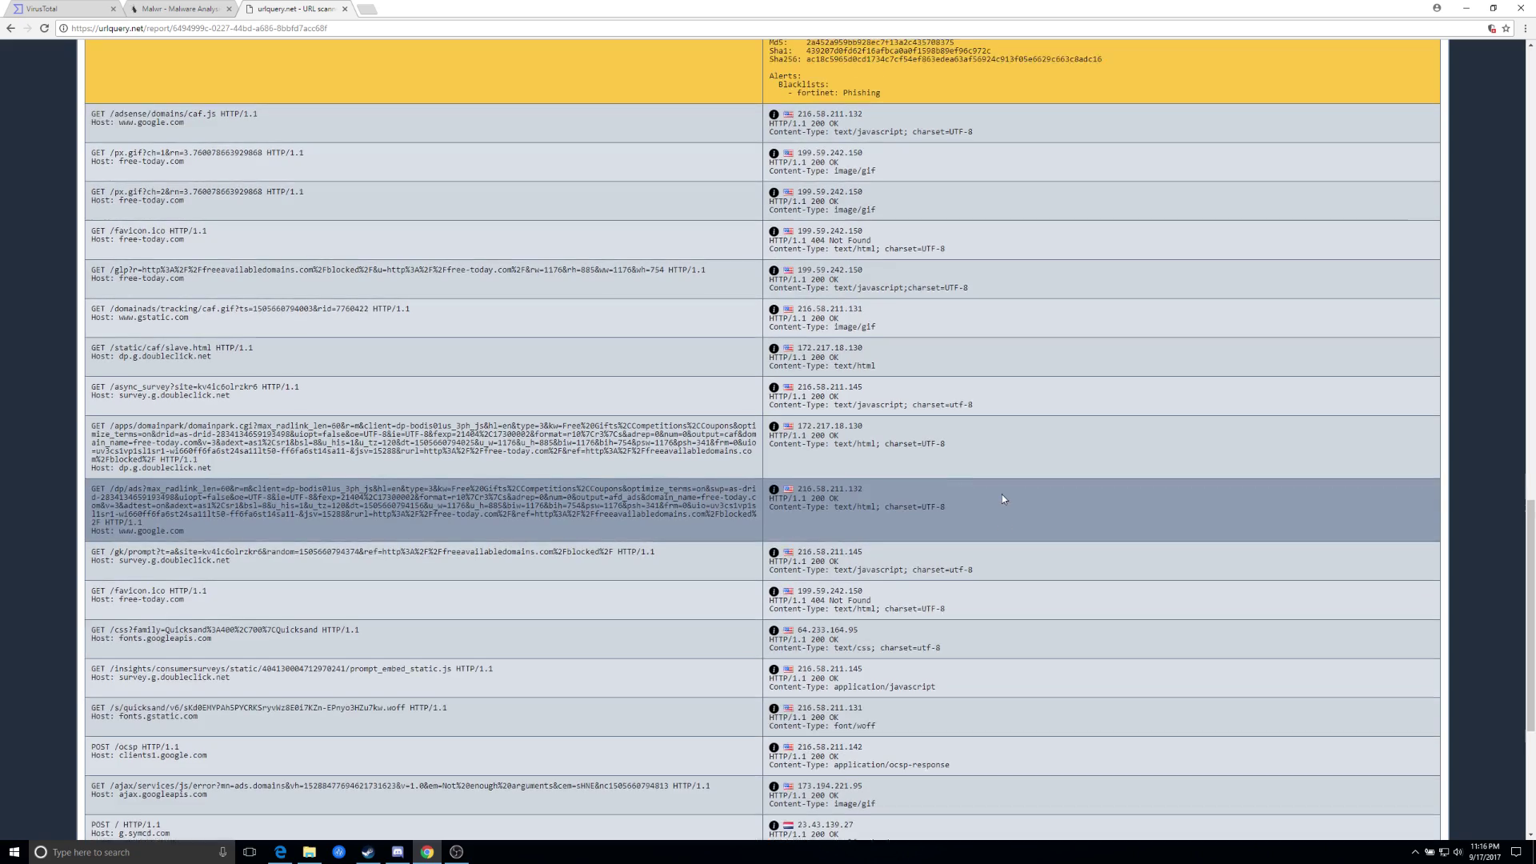
scroll(1001, 498, "up", 3)
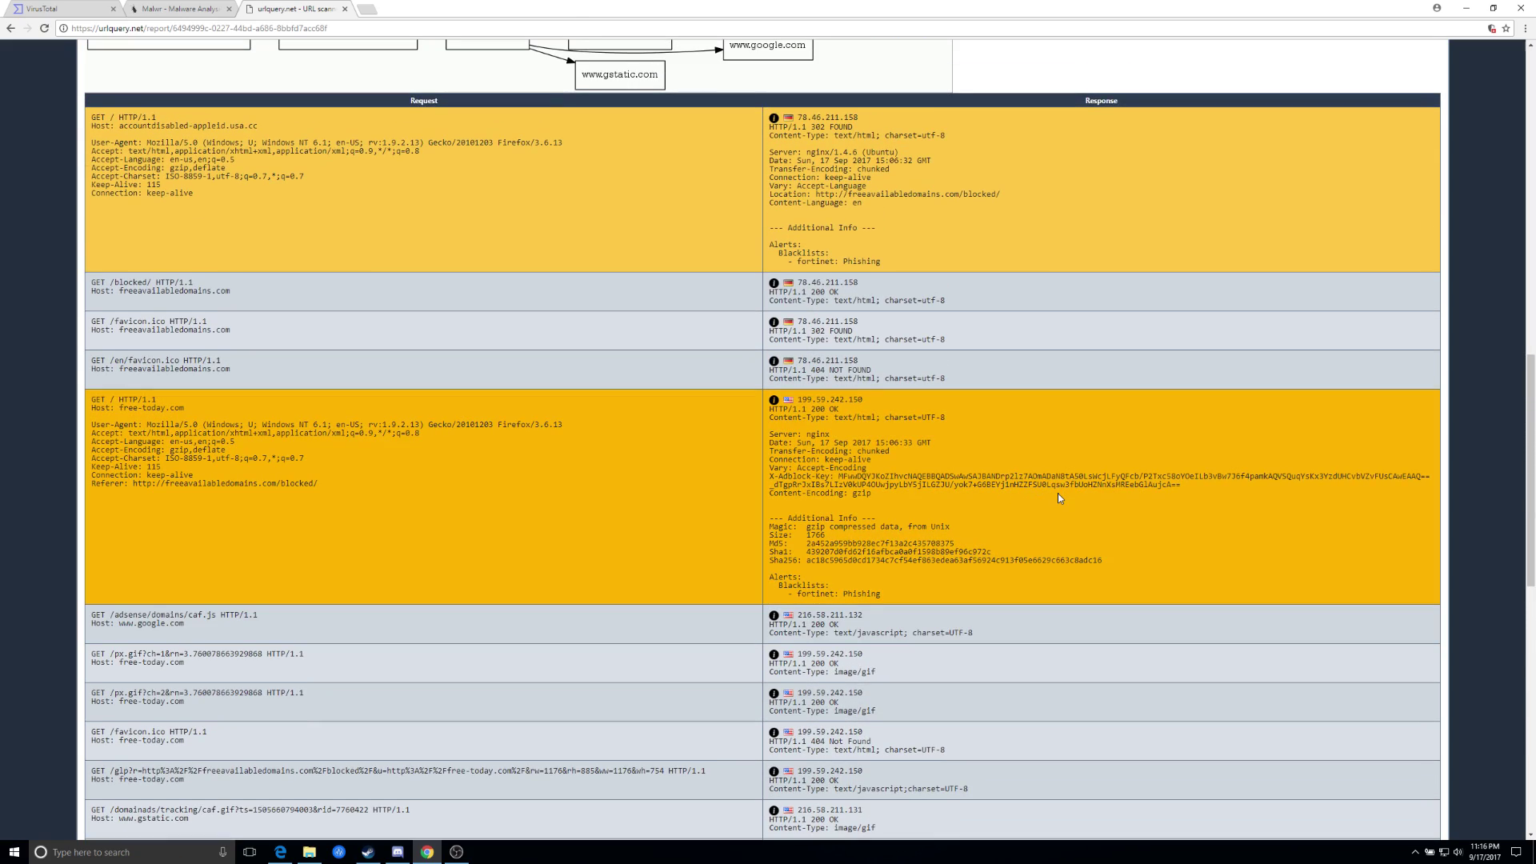
scroll(1057, 497, "up", 5)
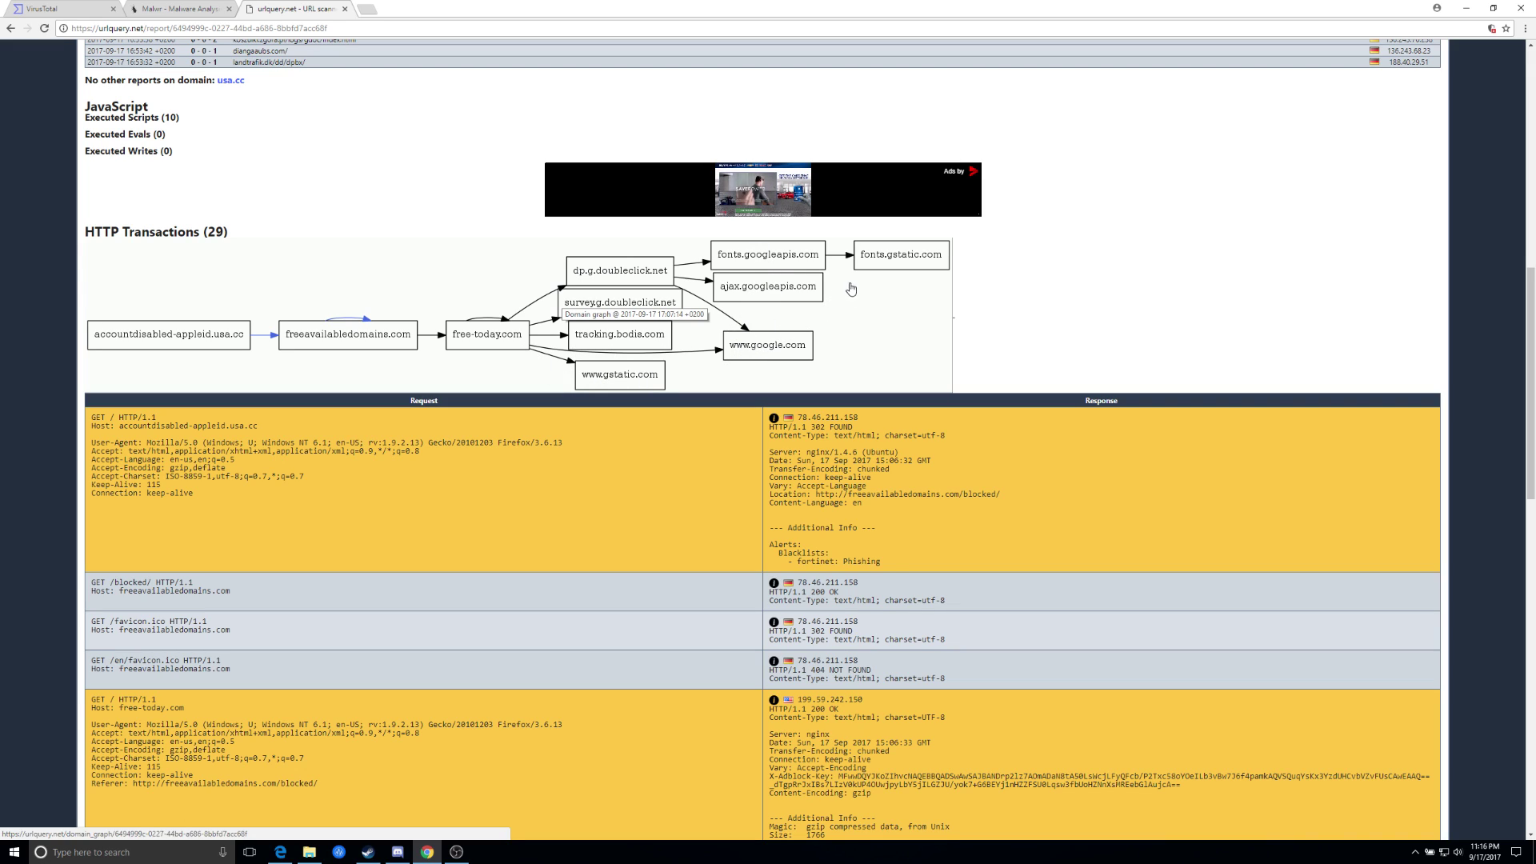
Open the domain graph link, then return to VirusTotal's start page
left_click(950, 304)
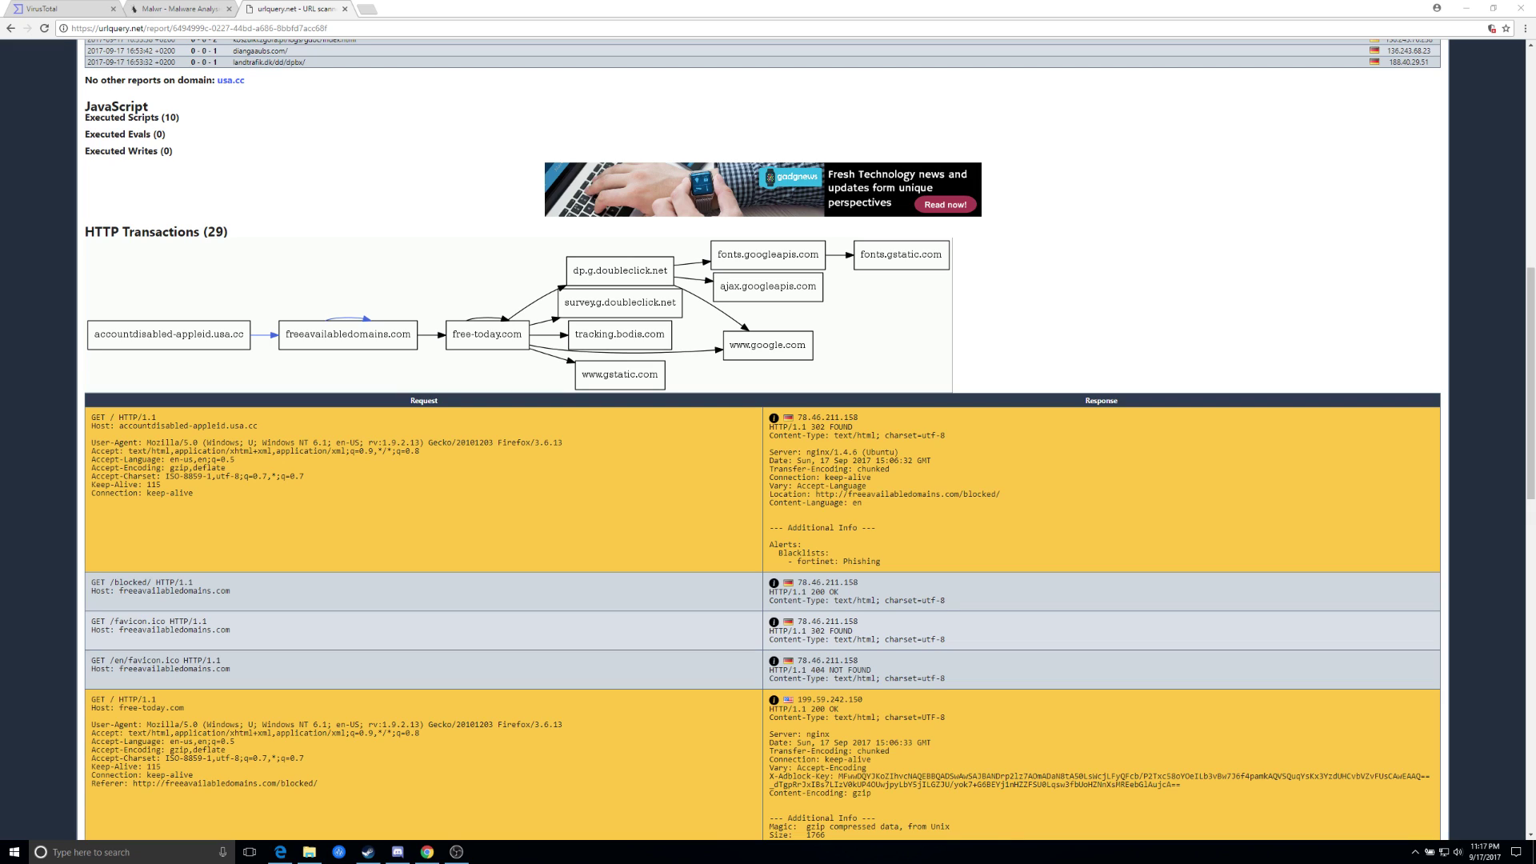
key("ctrl+Tab")
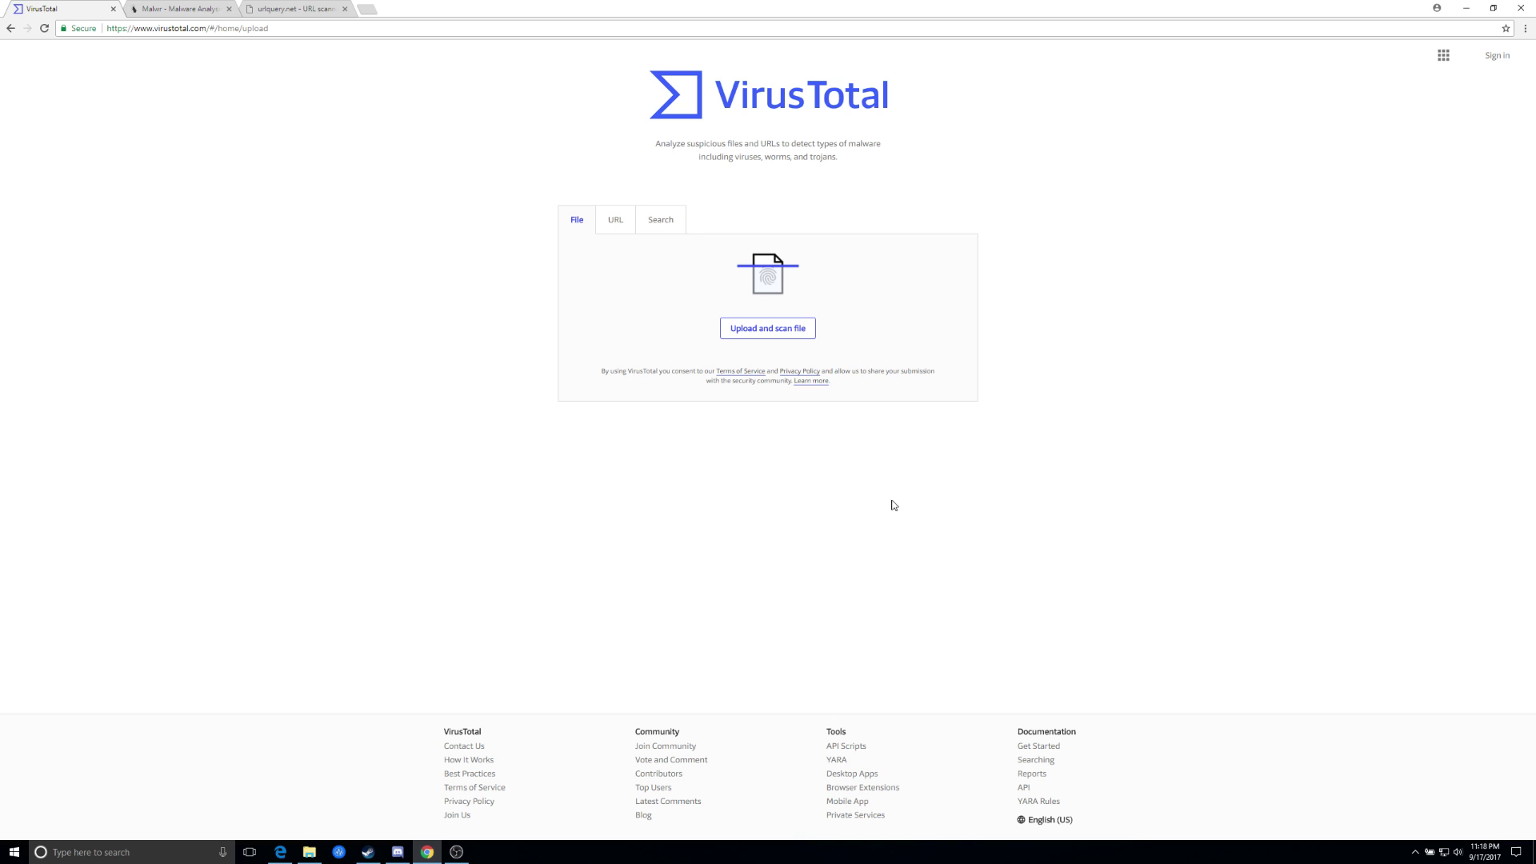
Upload Assembly-CSharp.dll from the Desktop to VirusTotal for scanning
left_click(770, 331)
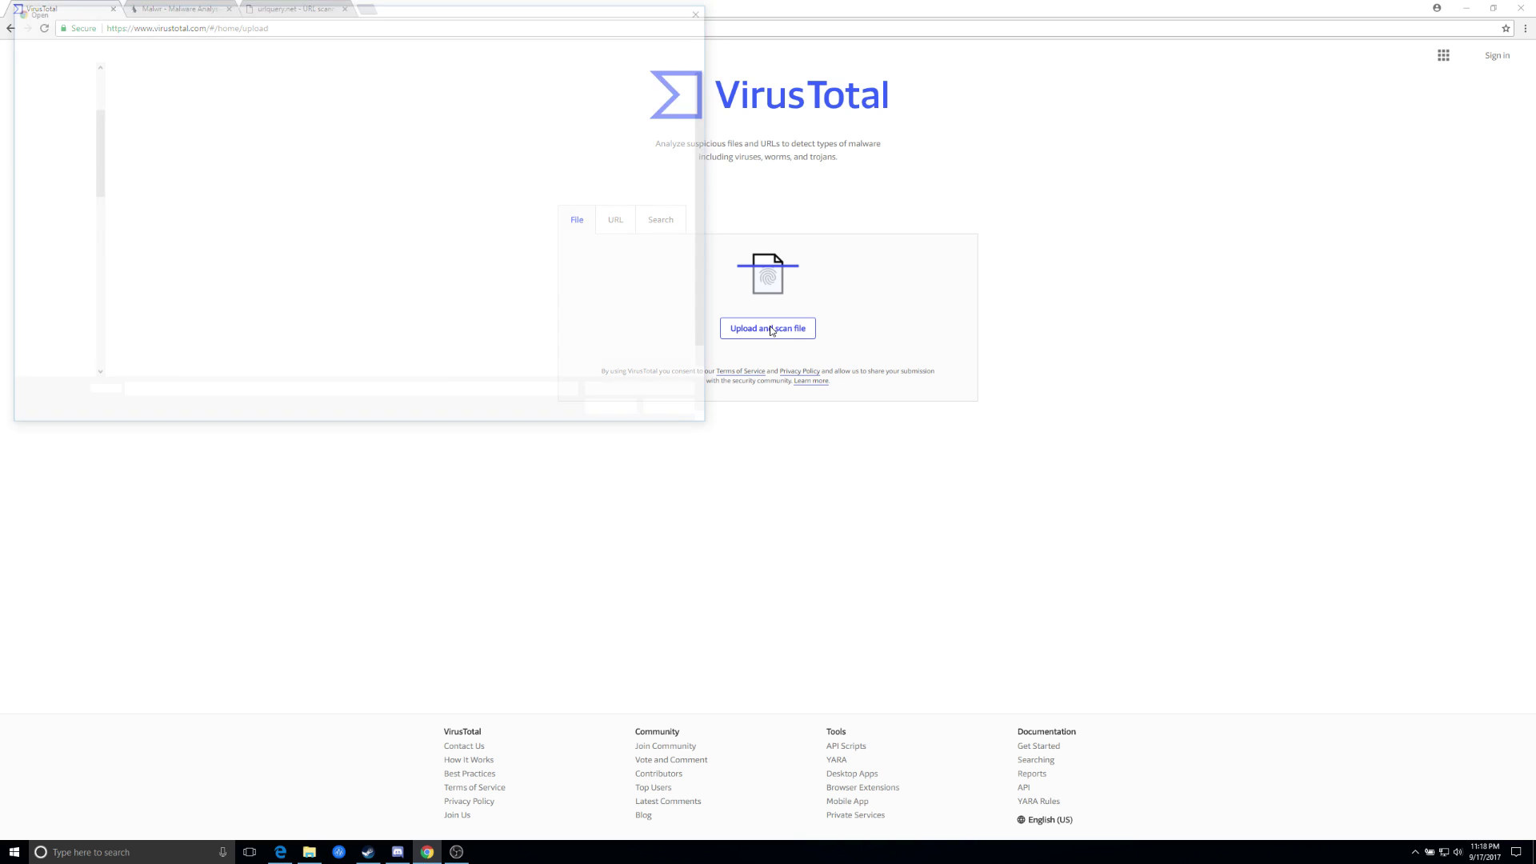
left_click(49, 85)
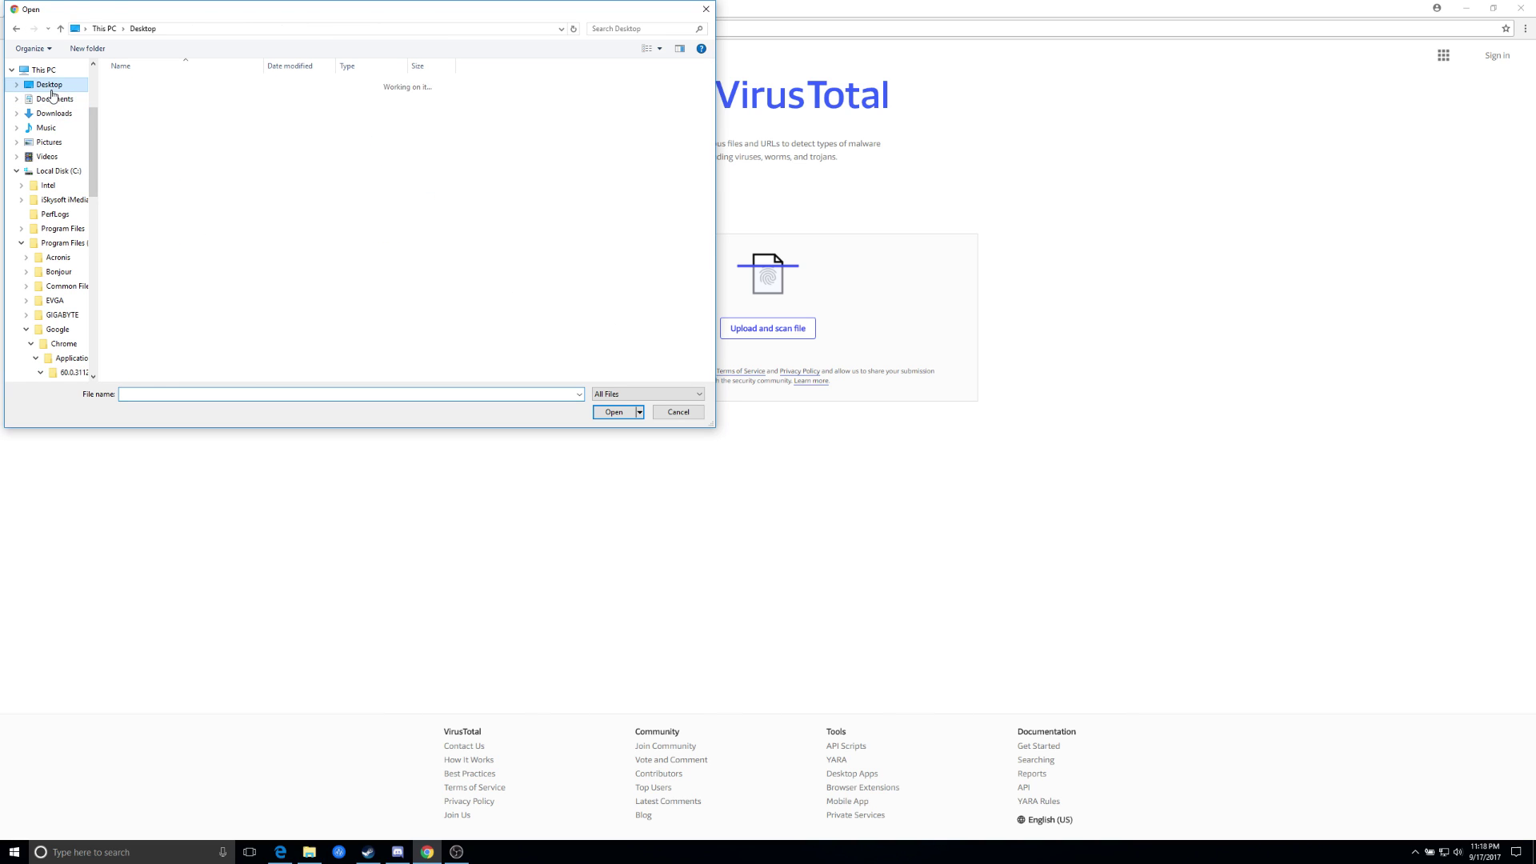
double_click(157, 99)
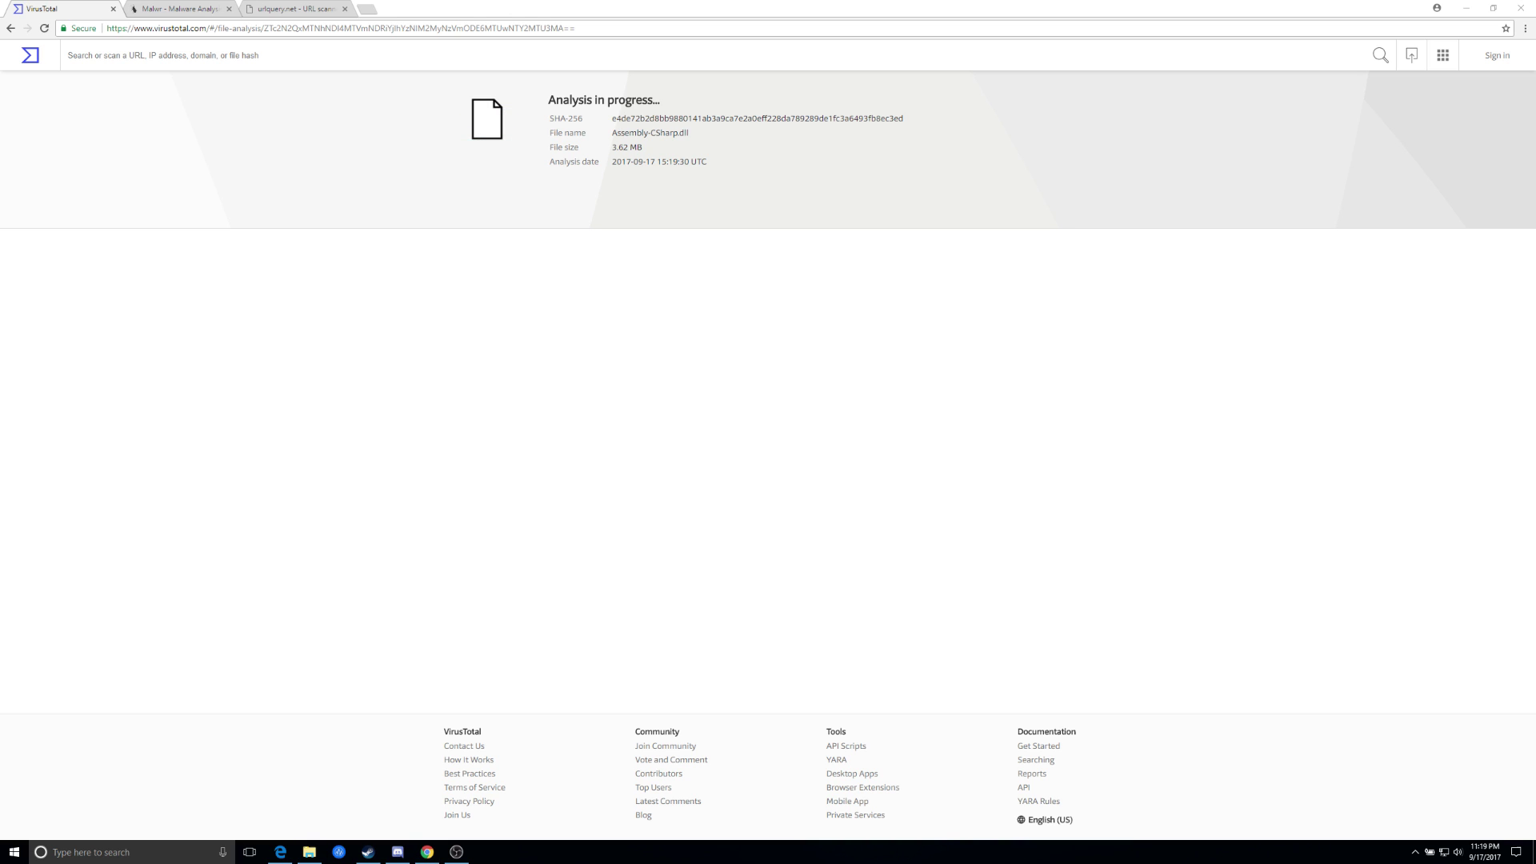
Scroll through Assembly-CSharp.dll's 0/64 Detection results, every engine Clean
scroll(1220, 301, "down", 2)
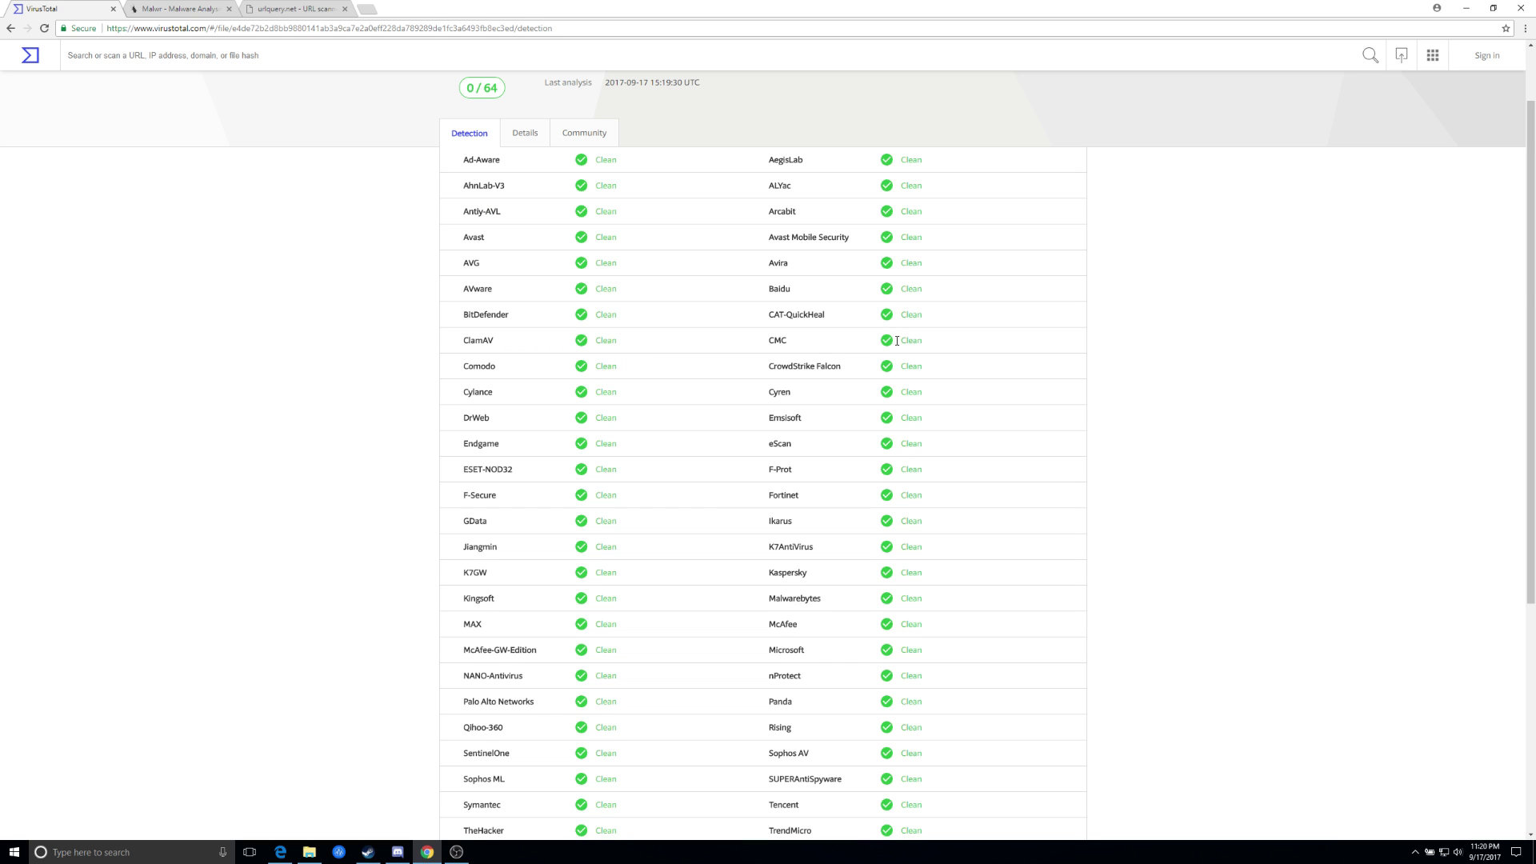
scroll(572, 408, "down", 2)
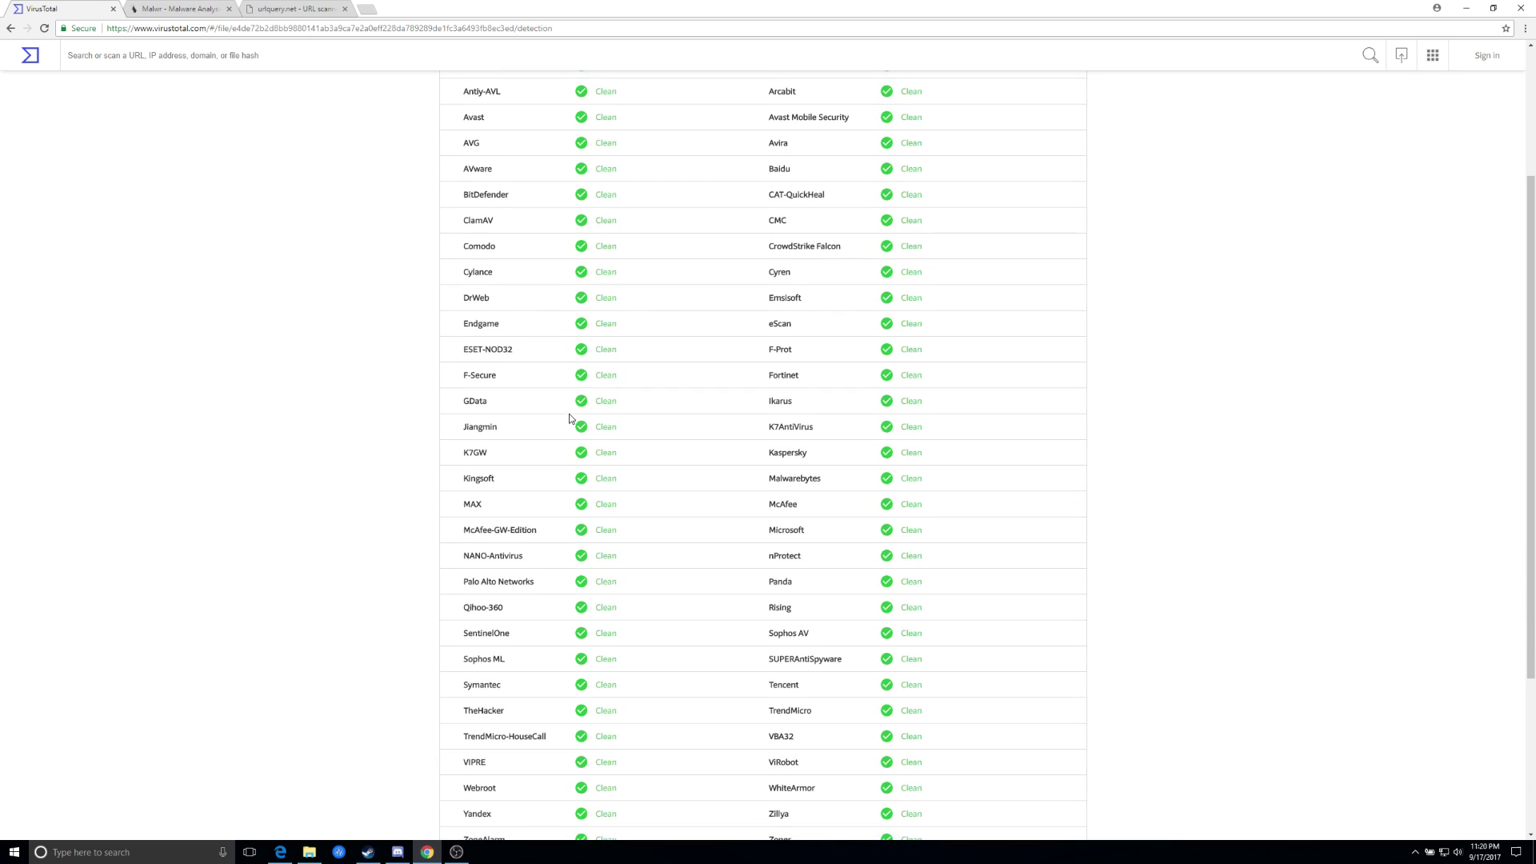
scroll(571, 420, "up", 2)
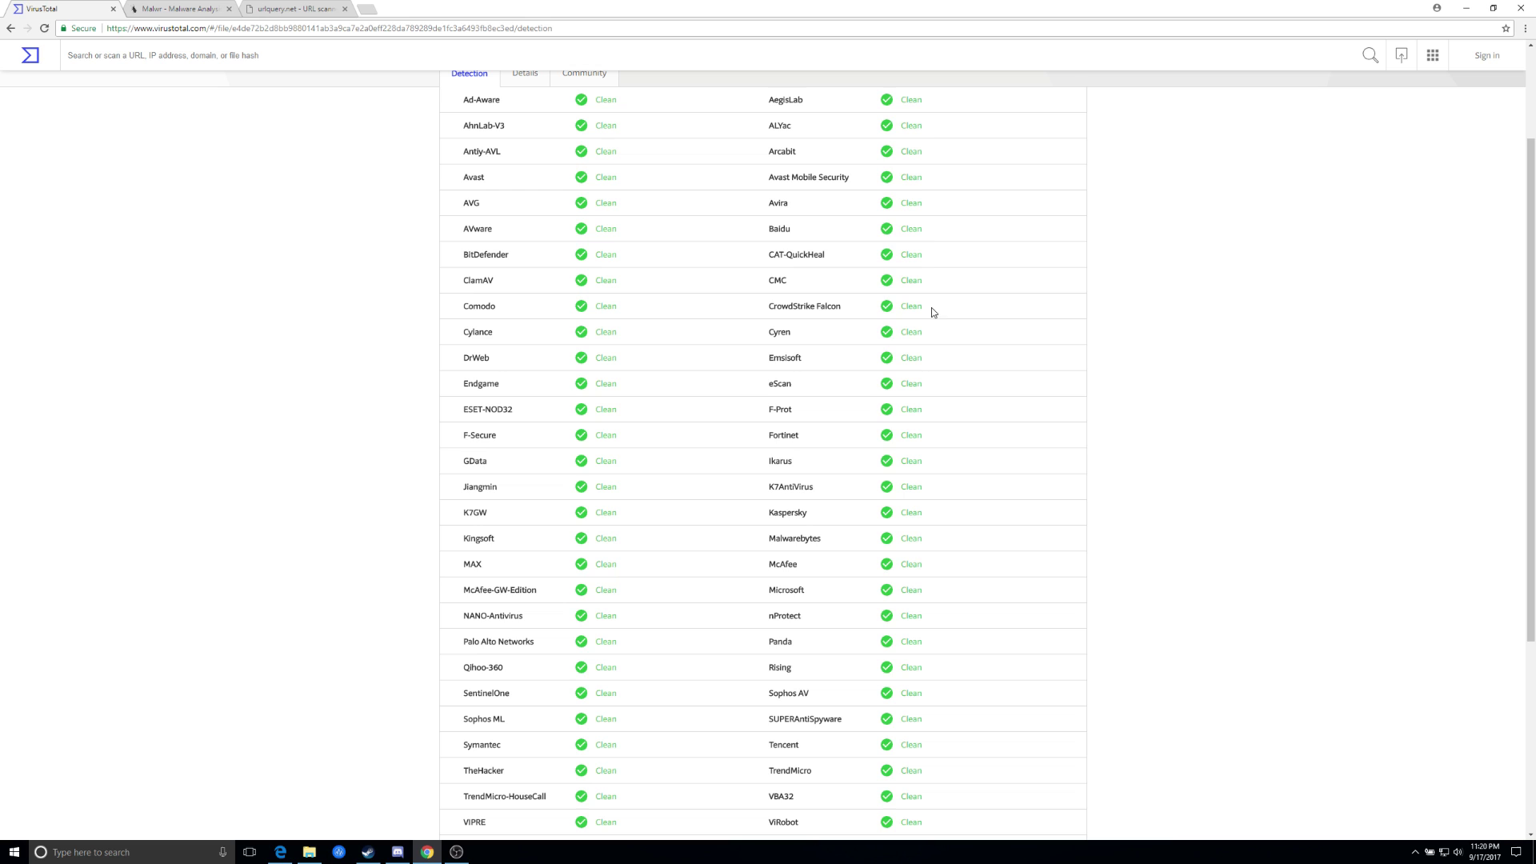
scroll(803, 374, "down", 3)
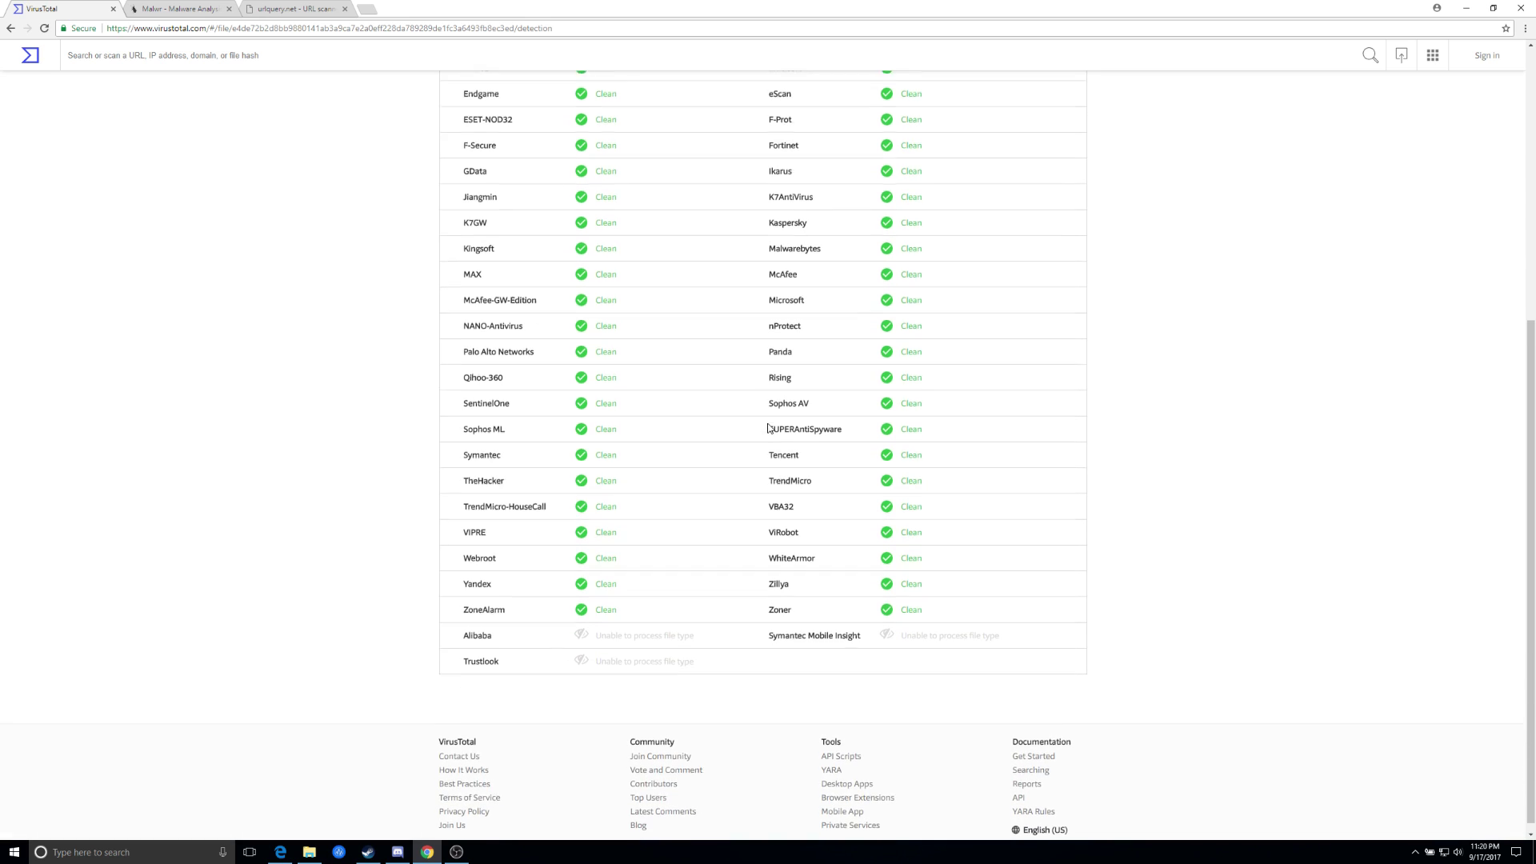
scroll(768, 429, "up", 3)
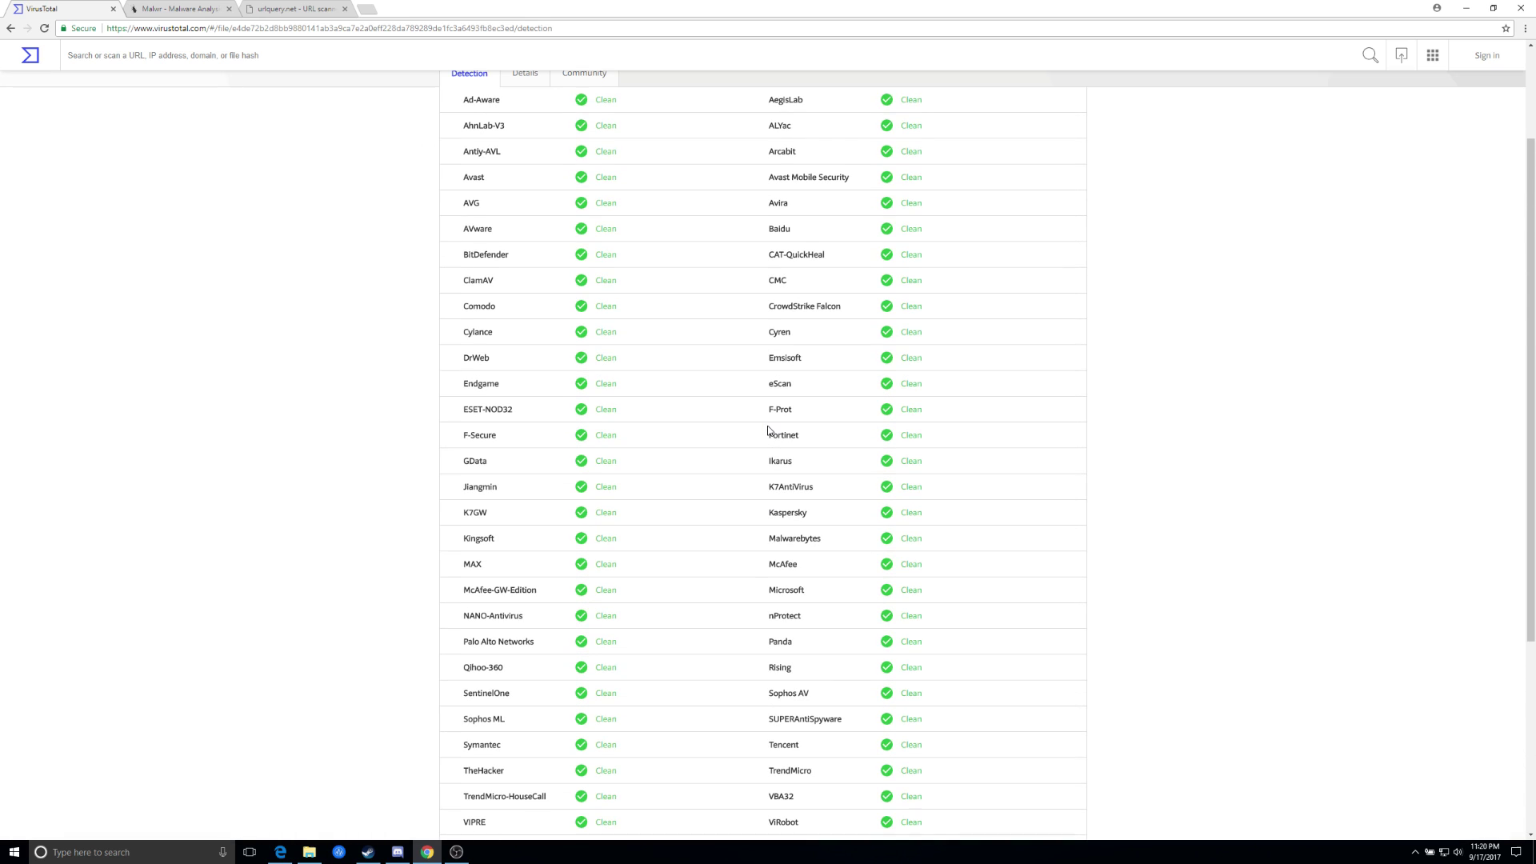
scroll(768, 430, "up", 2)
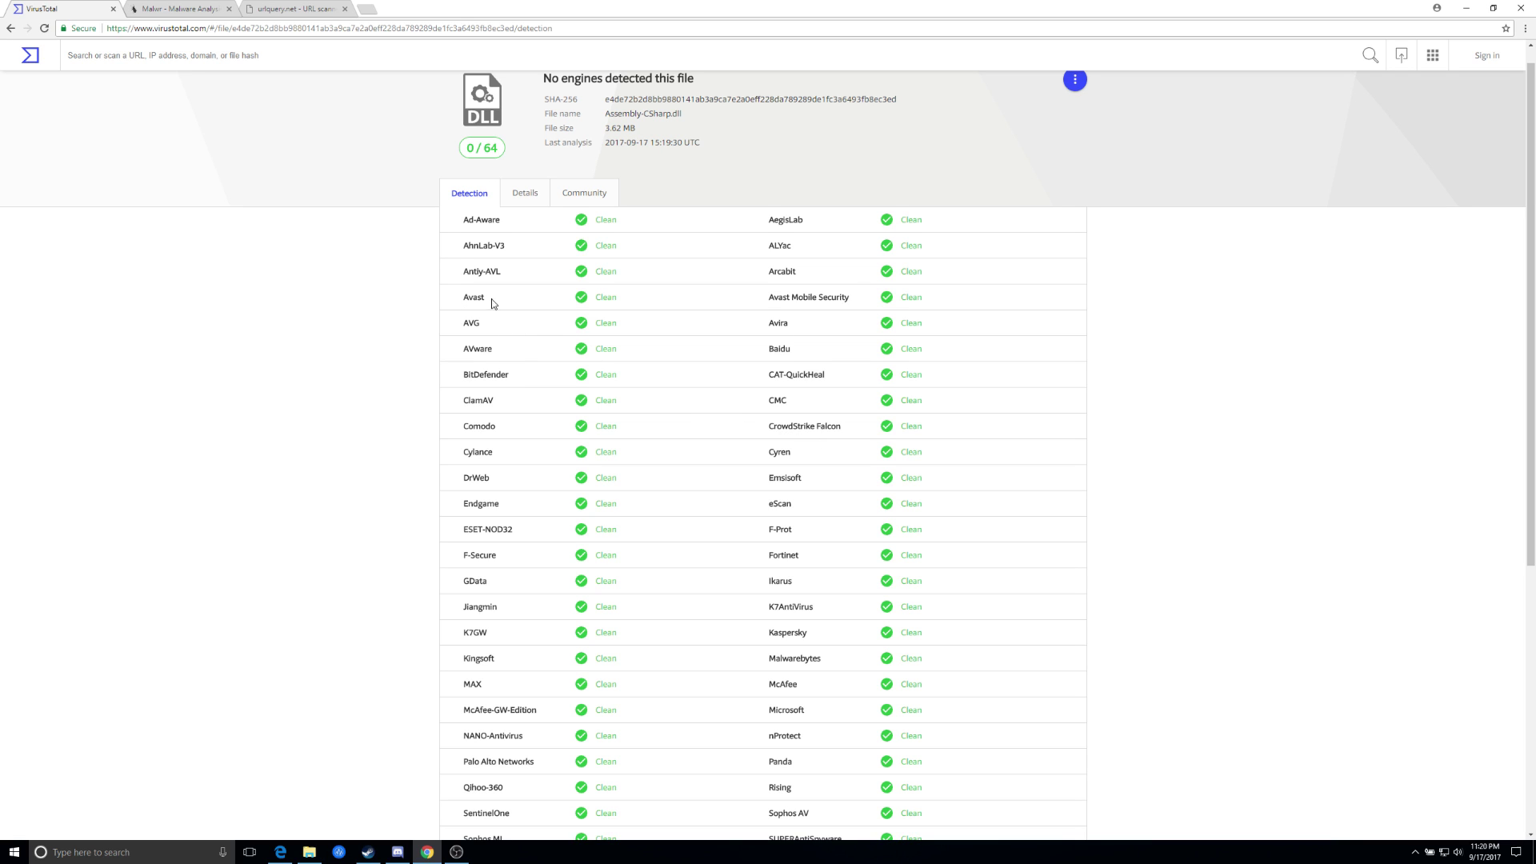
scroll(535, 326, "down", 5)
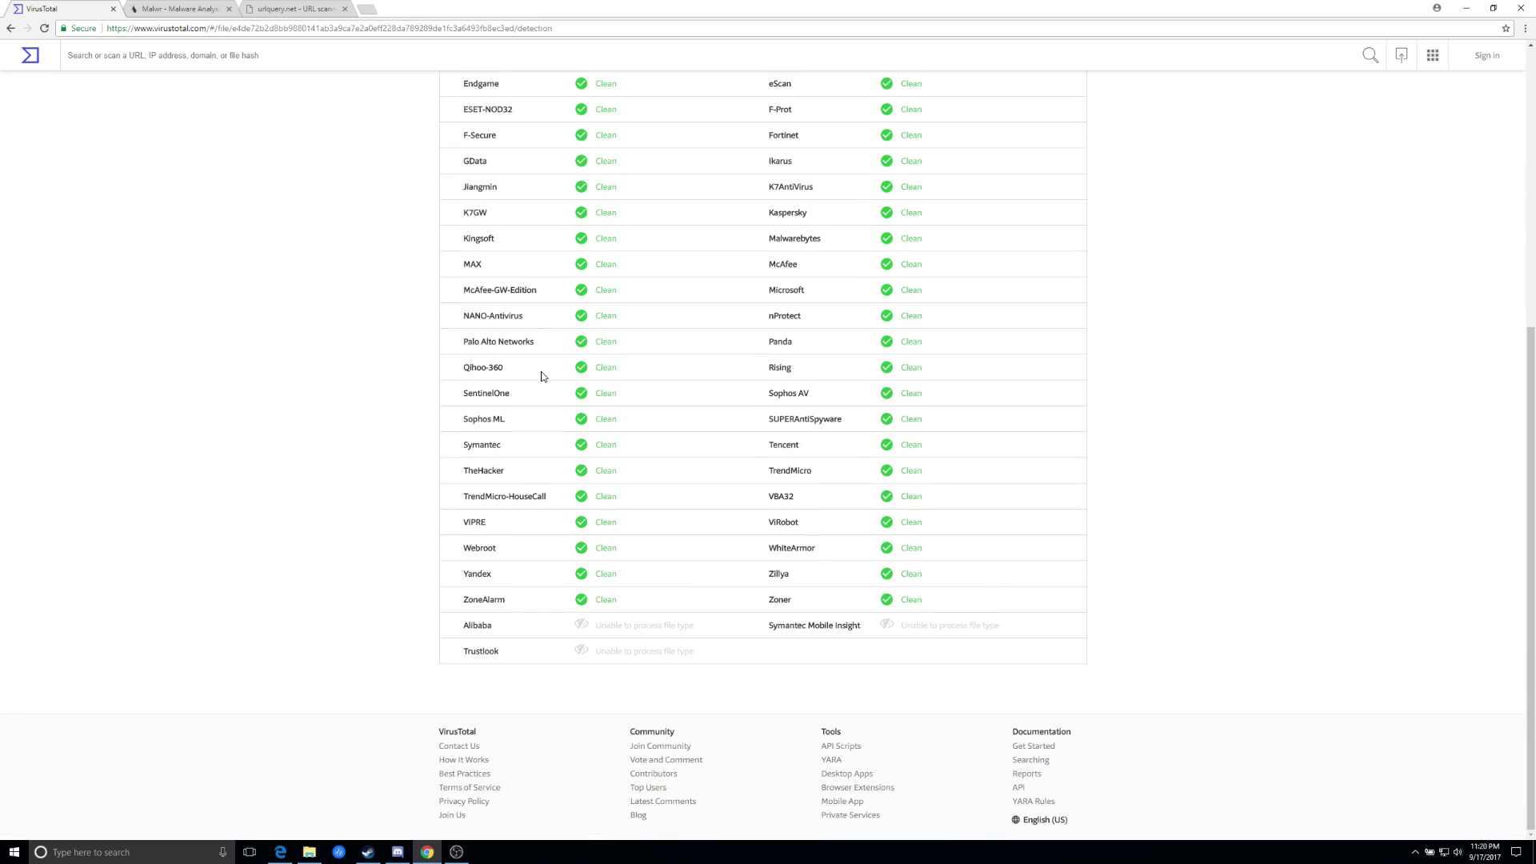
scroll(577, 509, "up", 5)
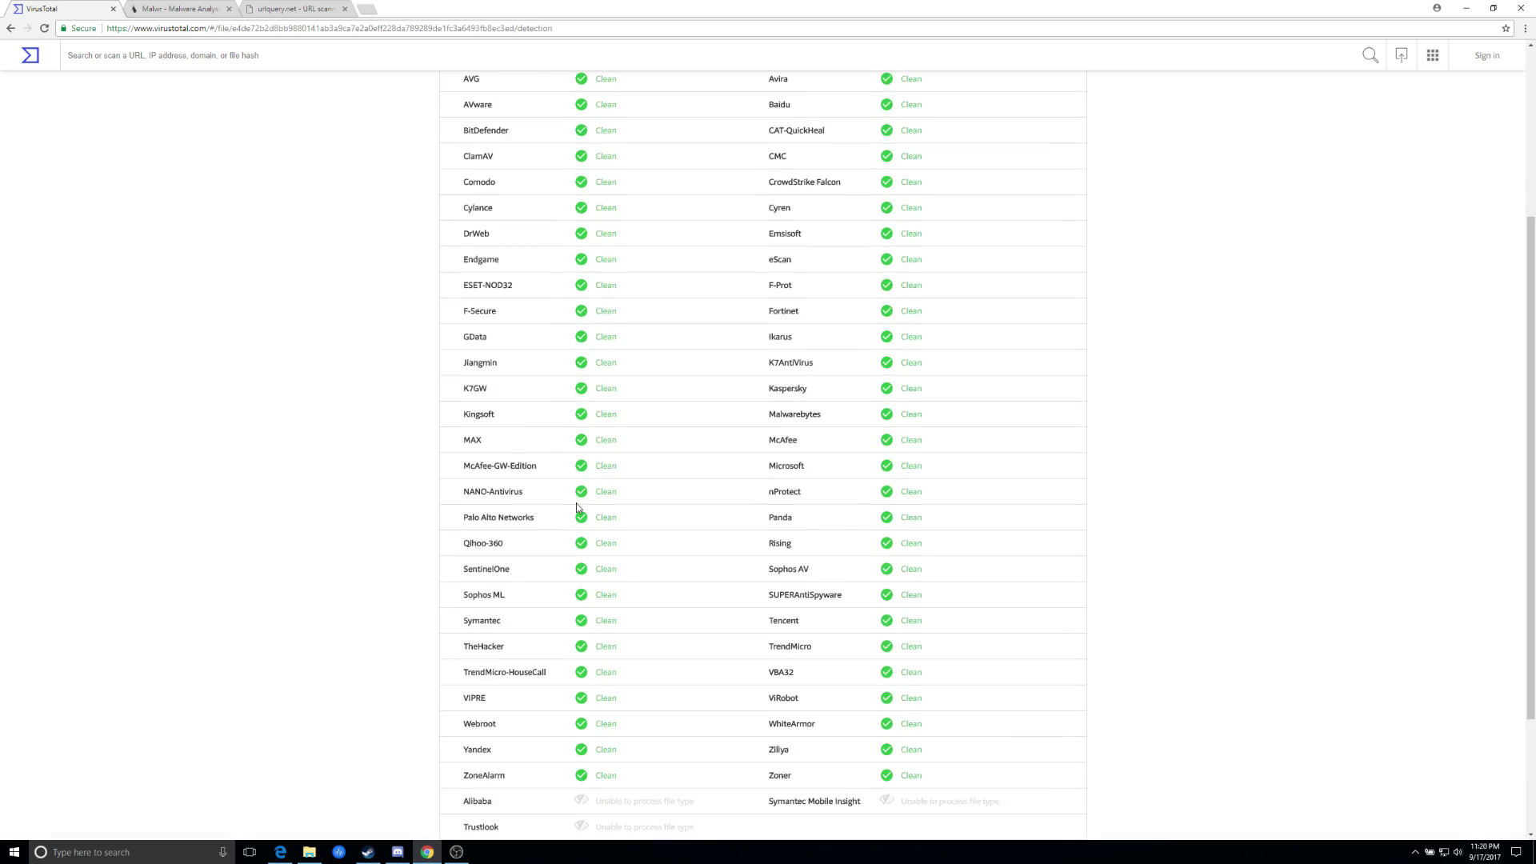
In the Details tab, highlight the note 'This file is not signed'
left_click(525, 216)
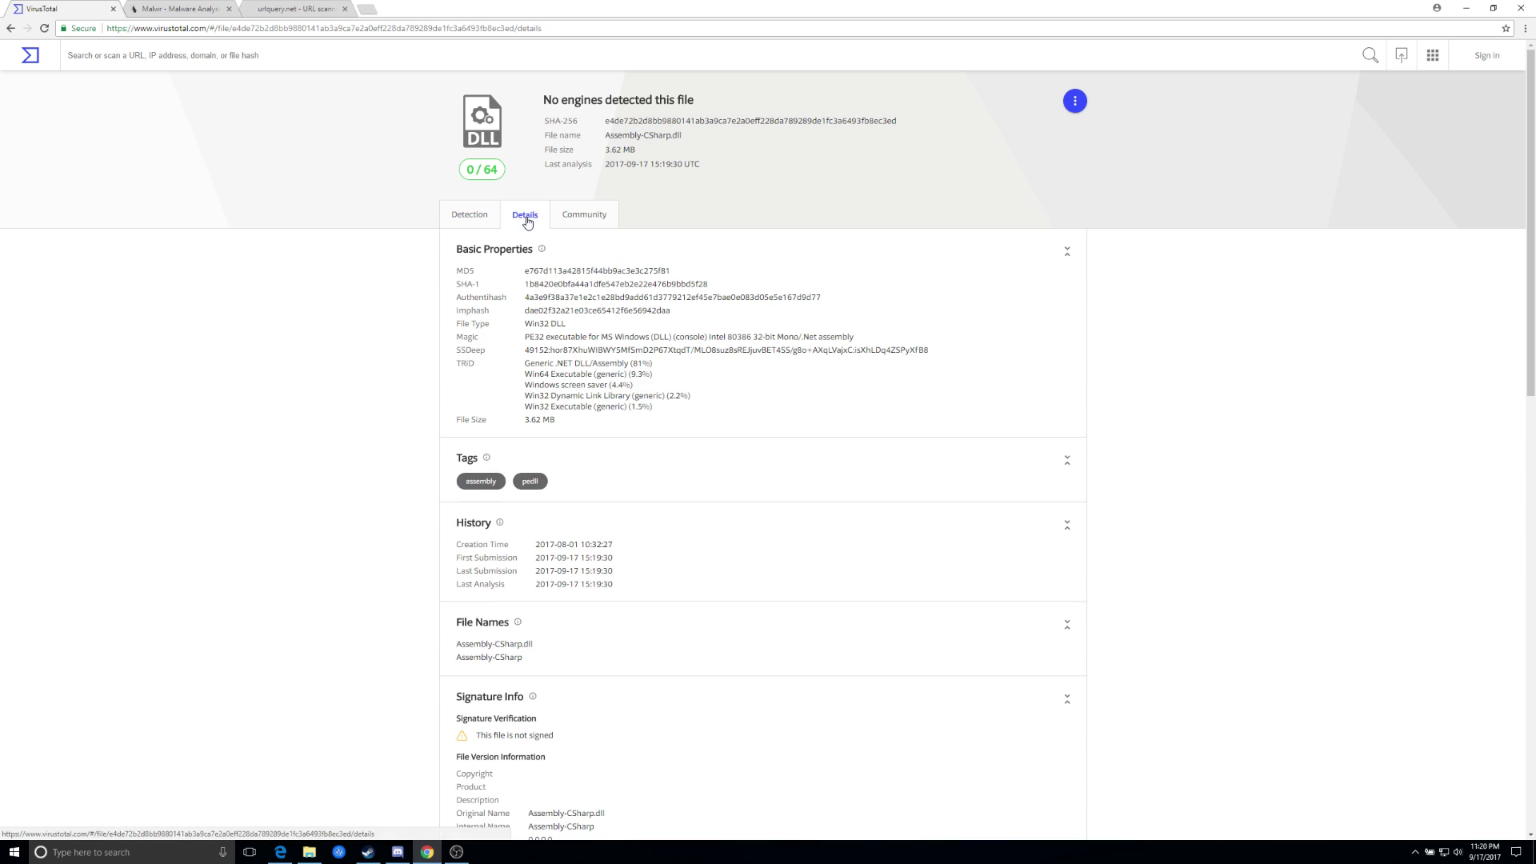
scroll(589, 342, "down", 2)
scroll(590, 343, "down", 2)
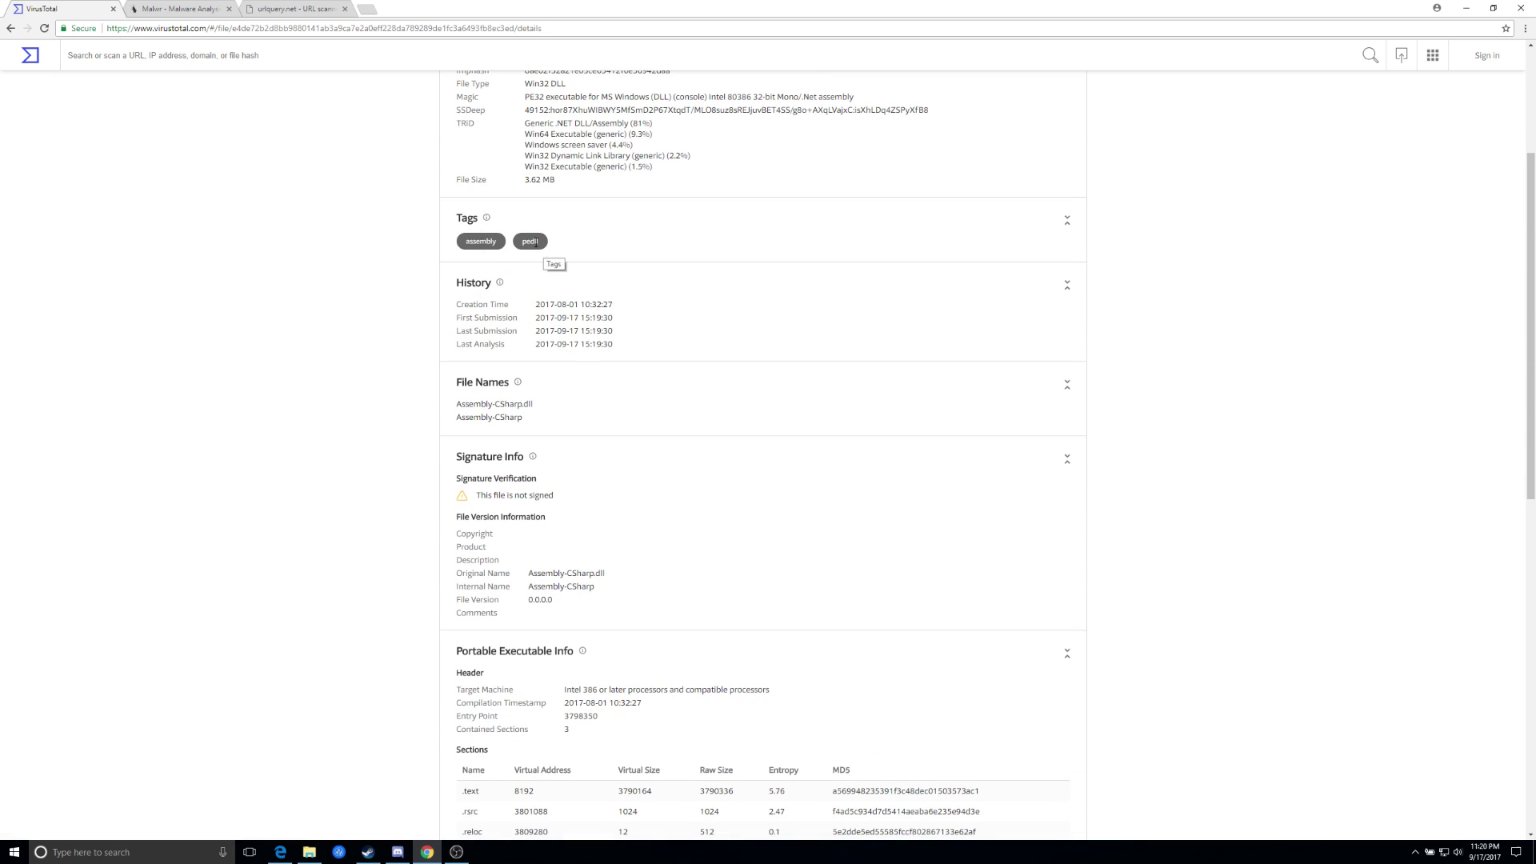
scroll(549, 280, "down", 2)
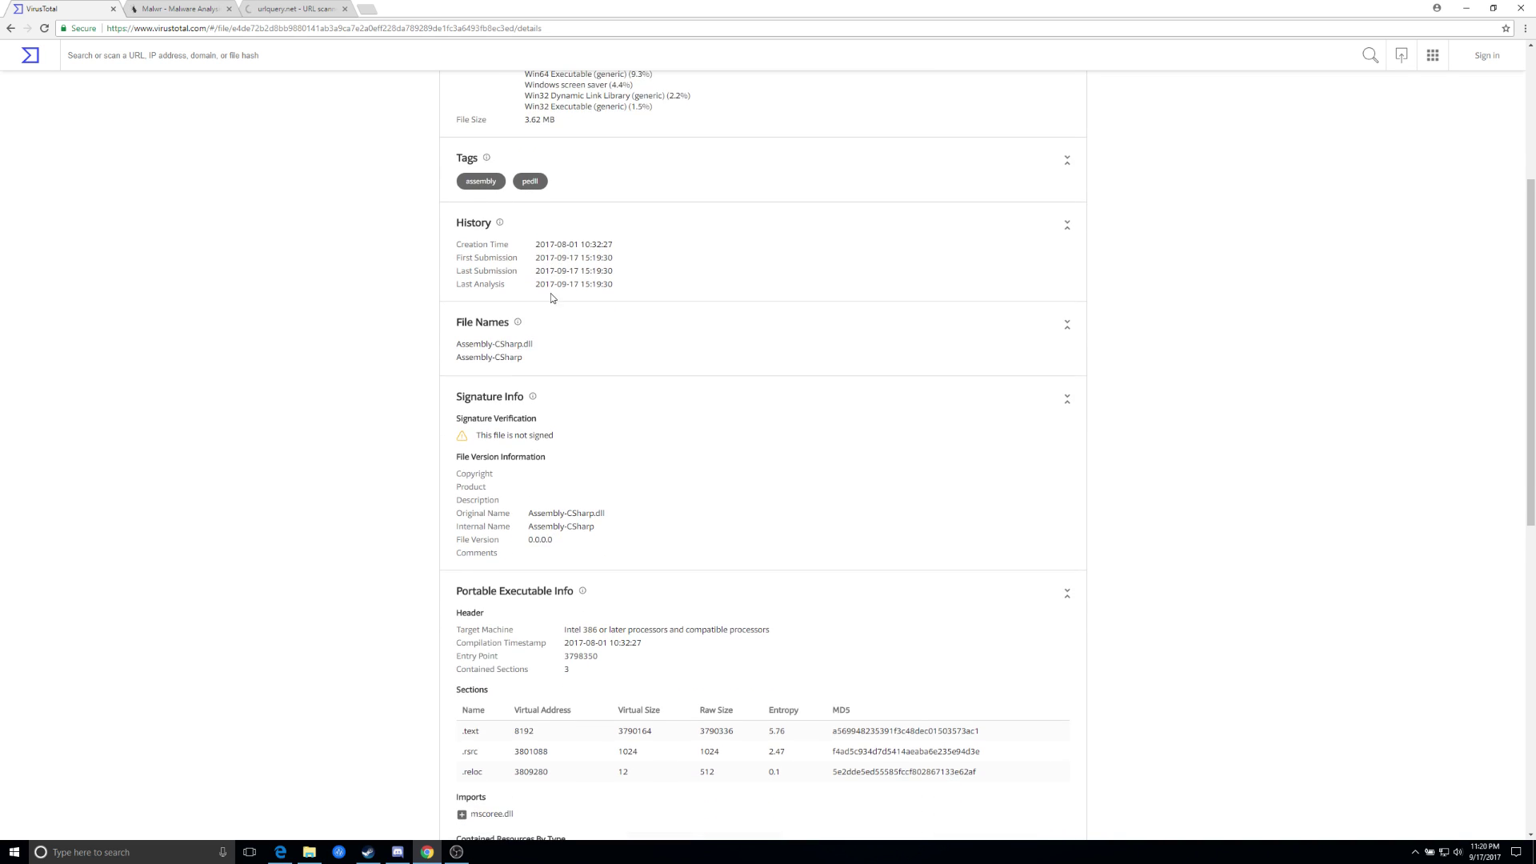
scroll(520, 352, "down", 1)
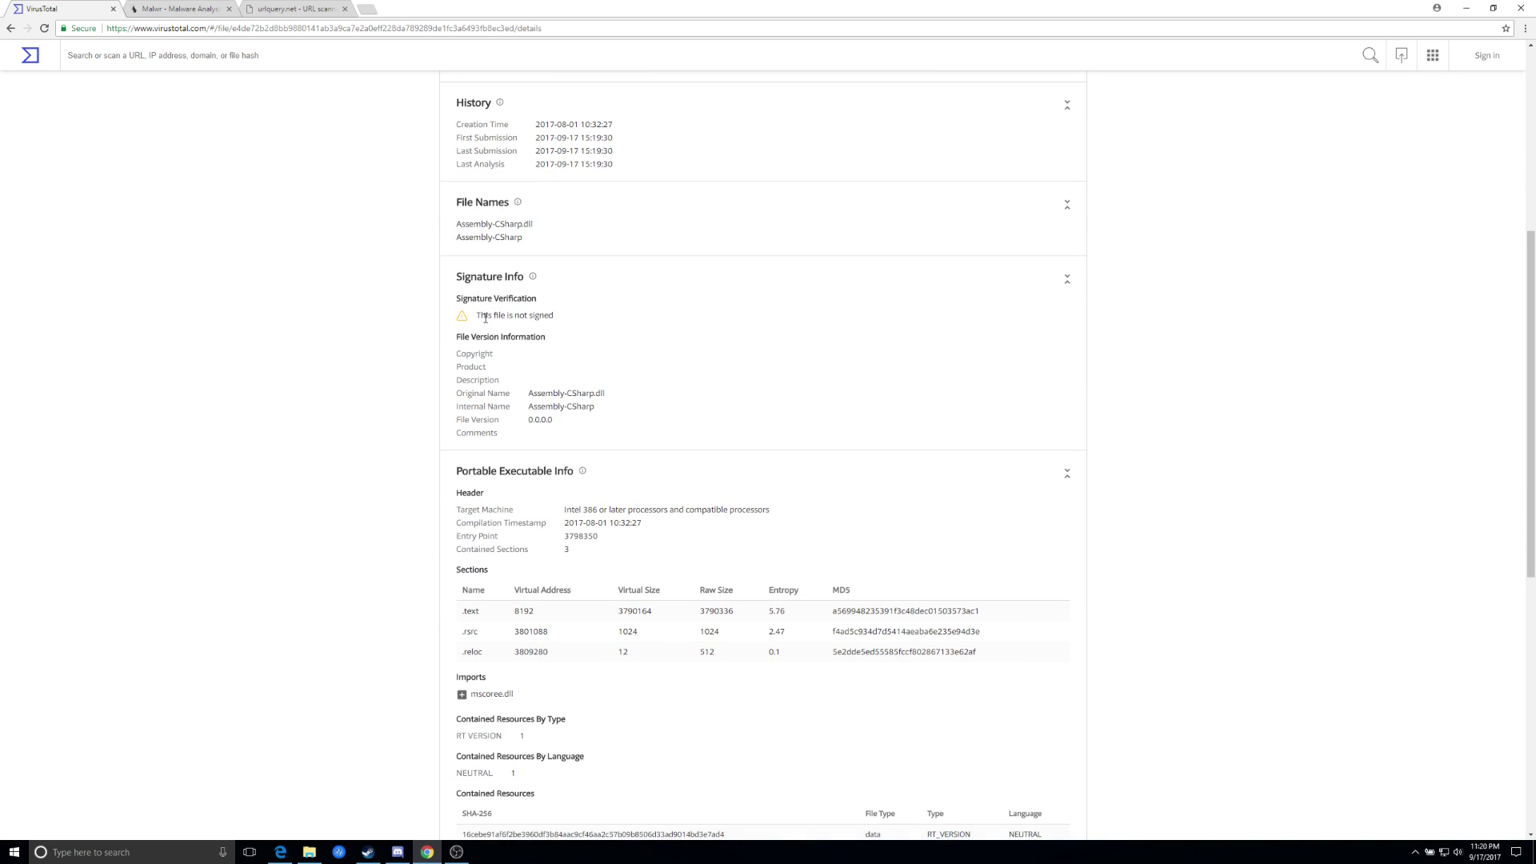
left_click_drag(477, 317, 573, 317)
Scroll through the DLL's remaining file detail sections
scroll(650, 384, "down", 3)
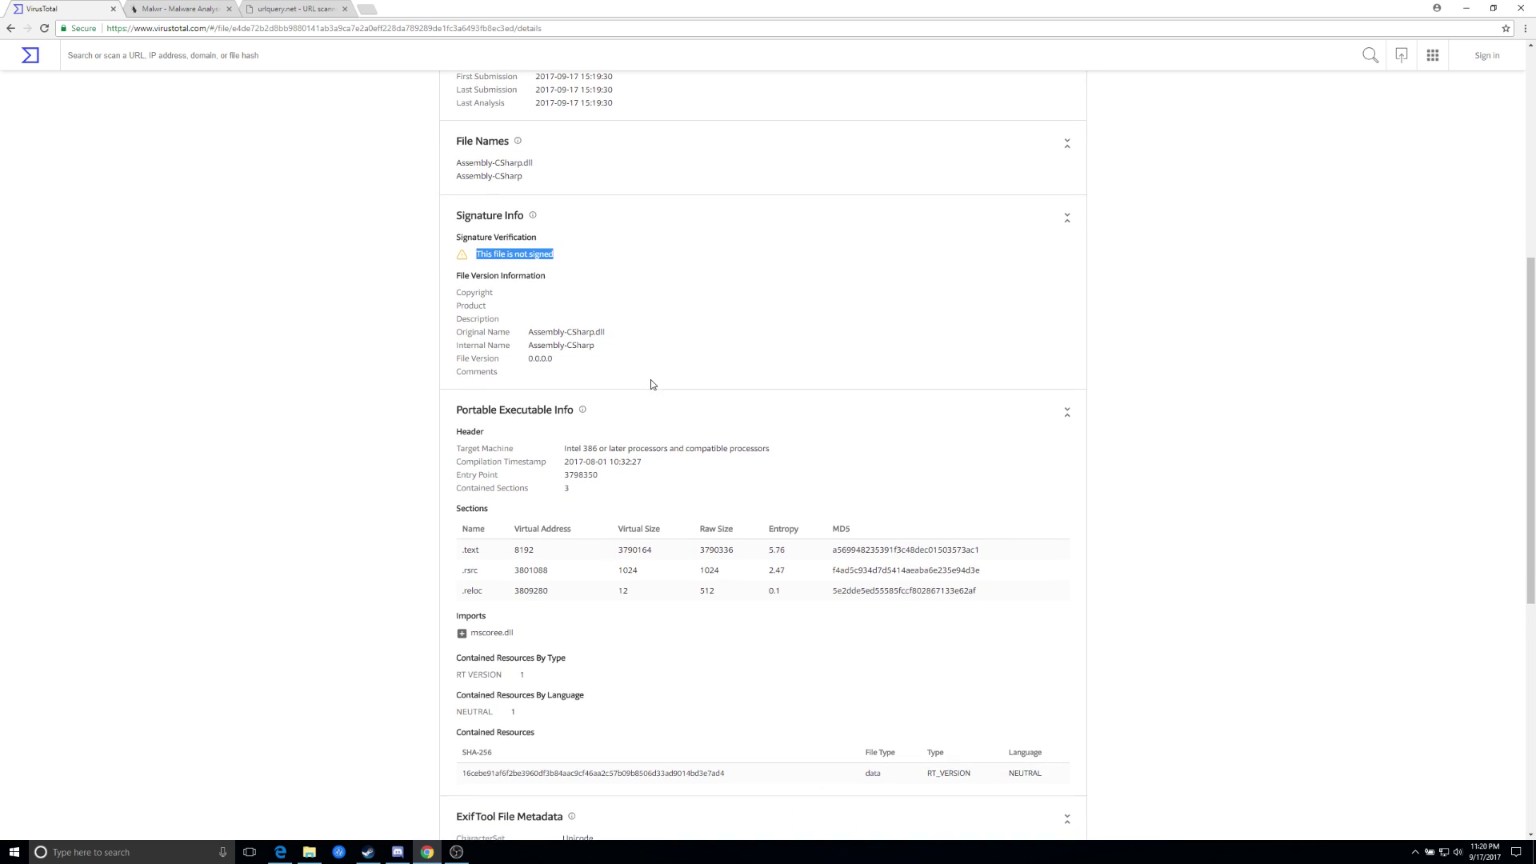
scroll(683, 402, "down", 4)
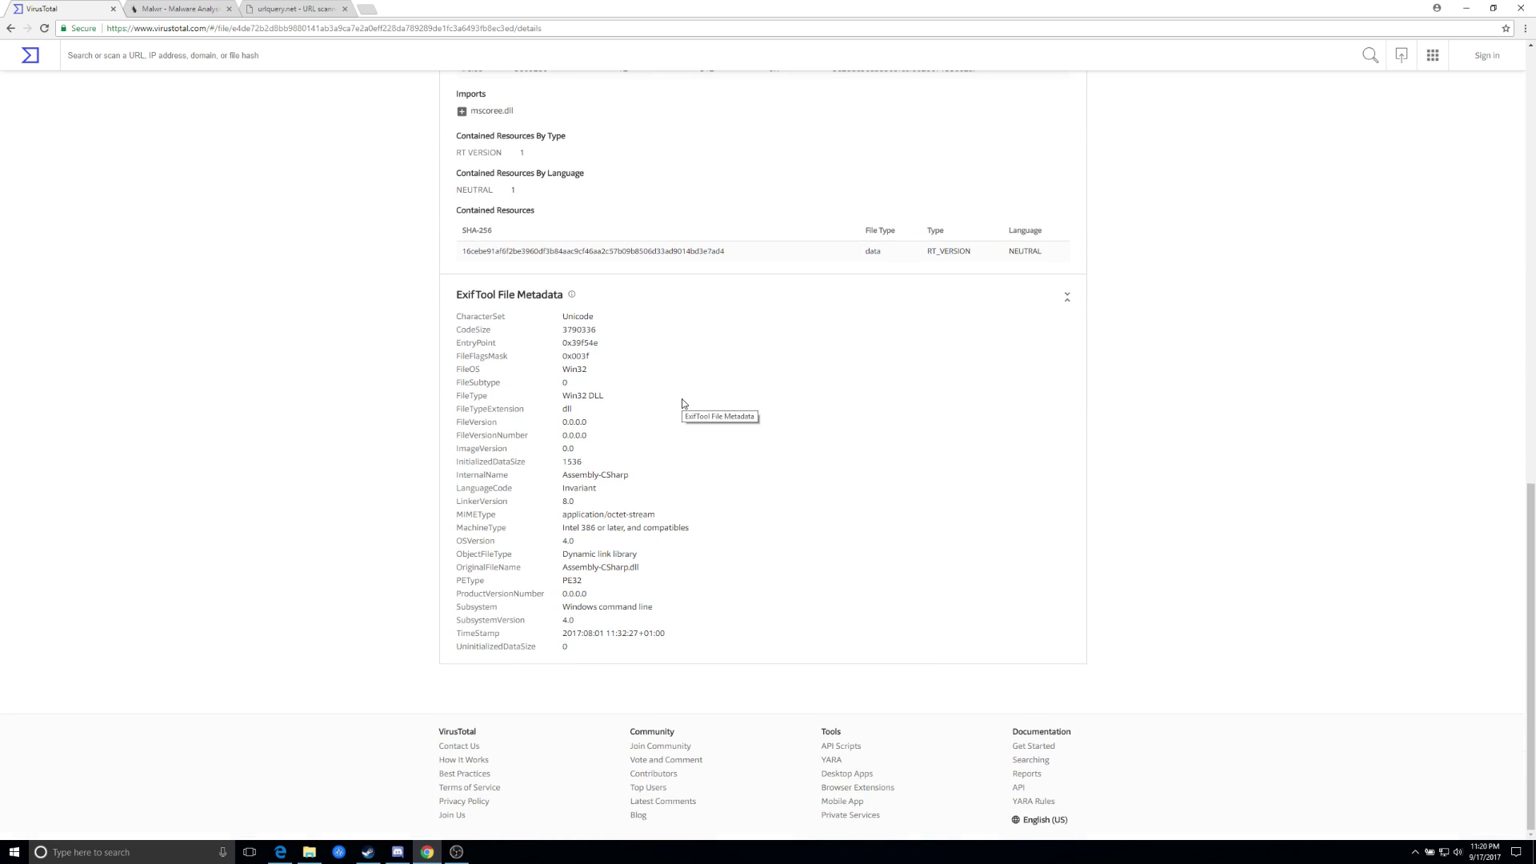
scroll(683, 403, "up", 1)
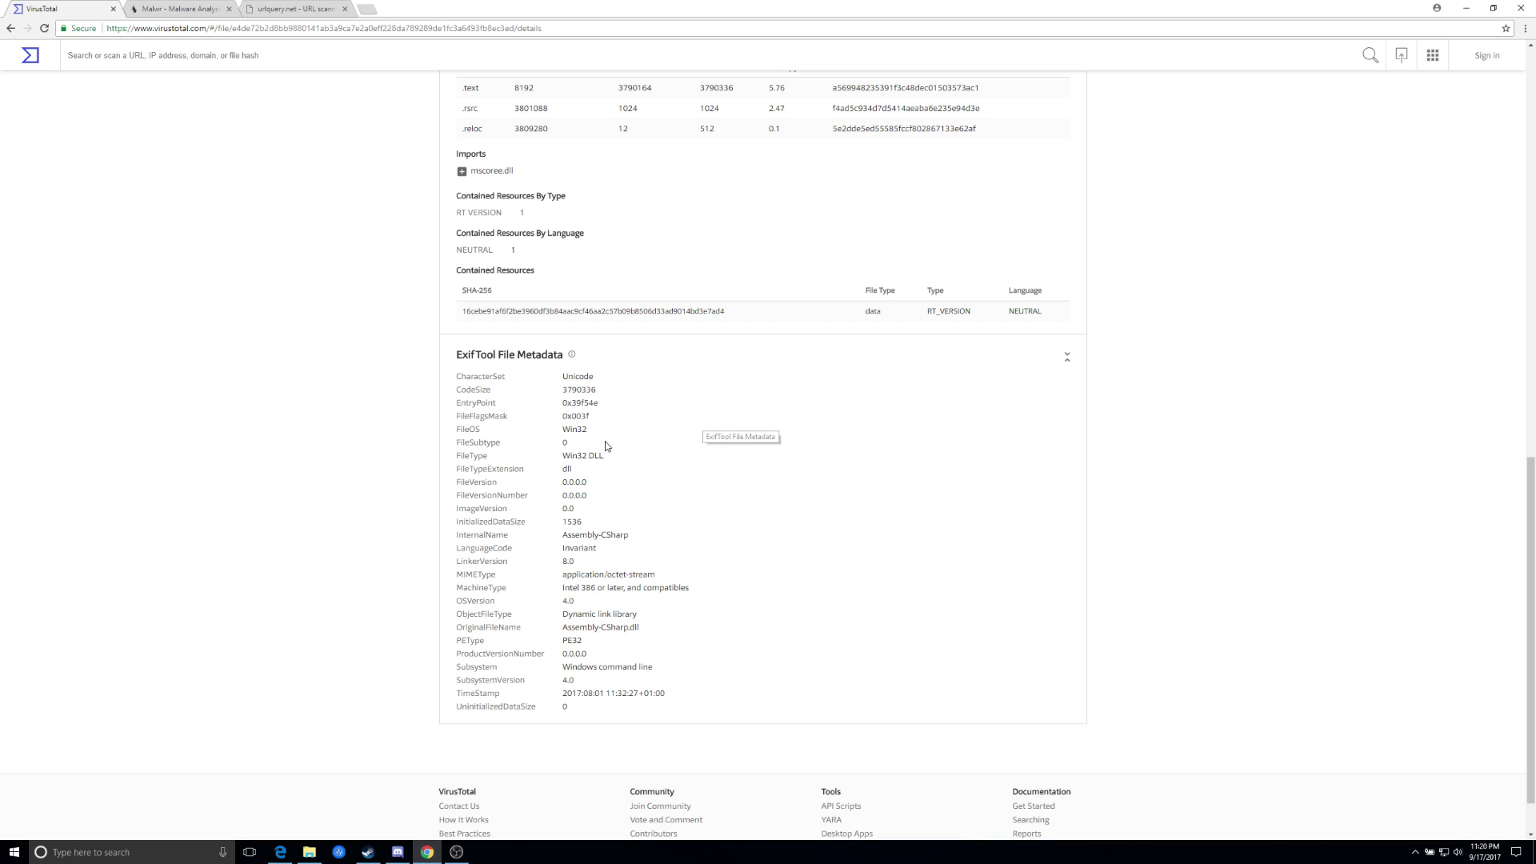
scroll(628, 422, "down", 1)
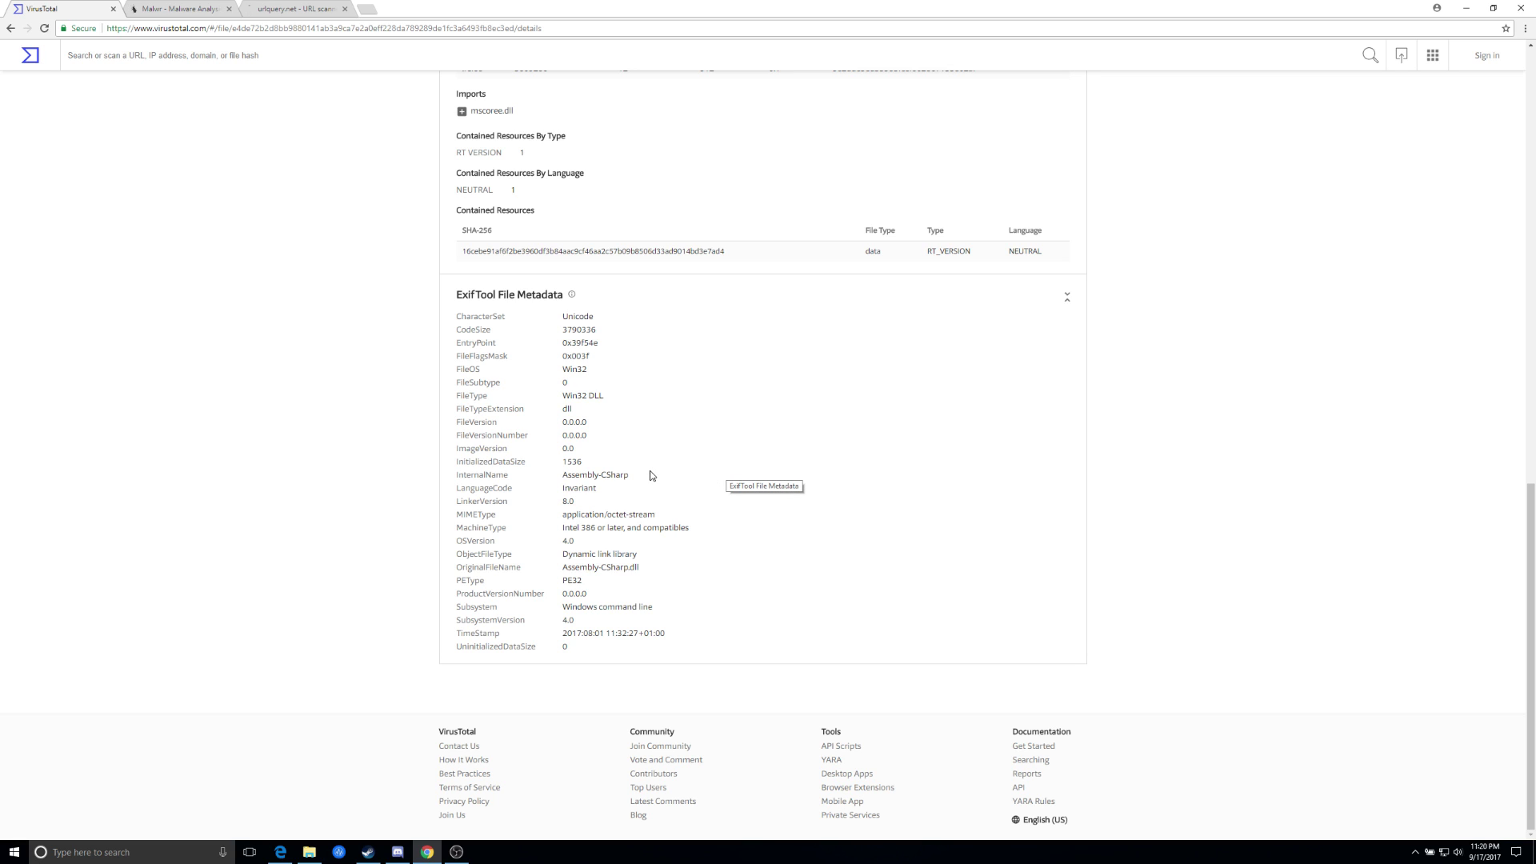
scroll(645, 468, "up", 10)
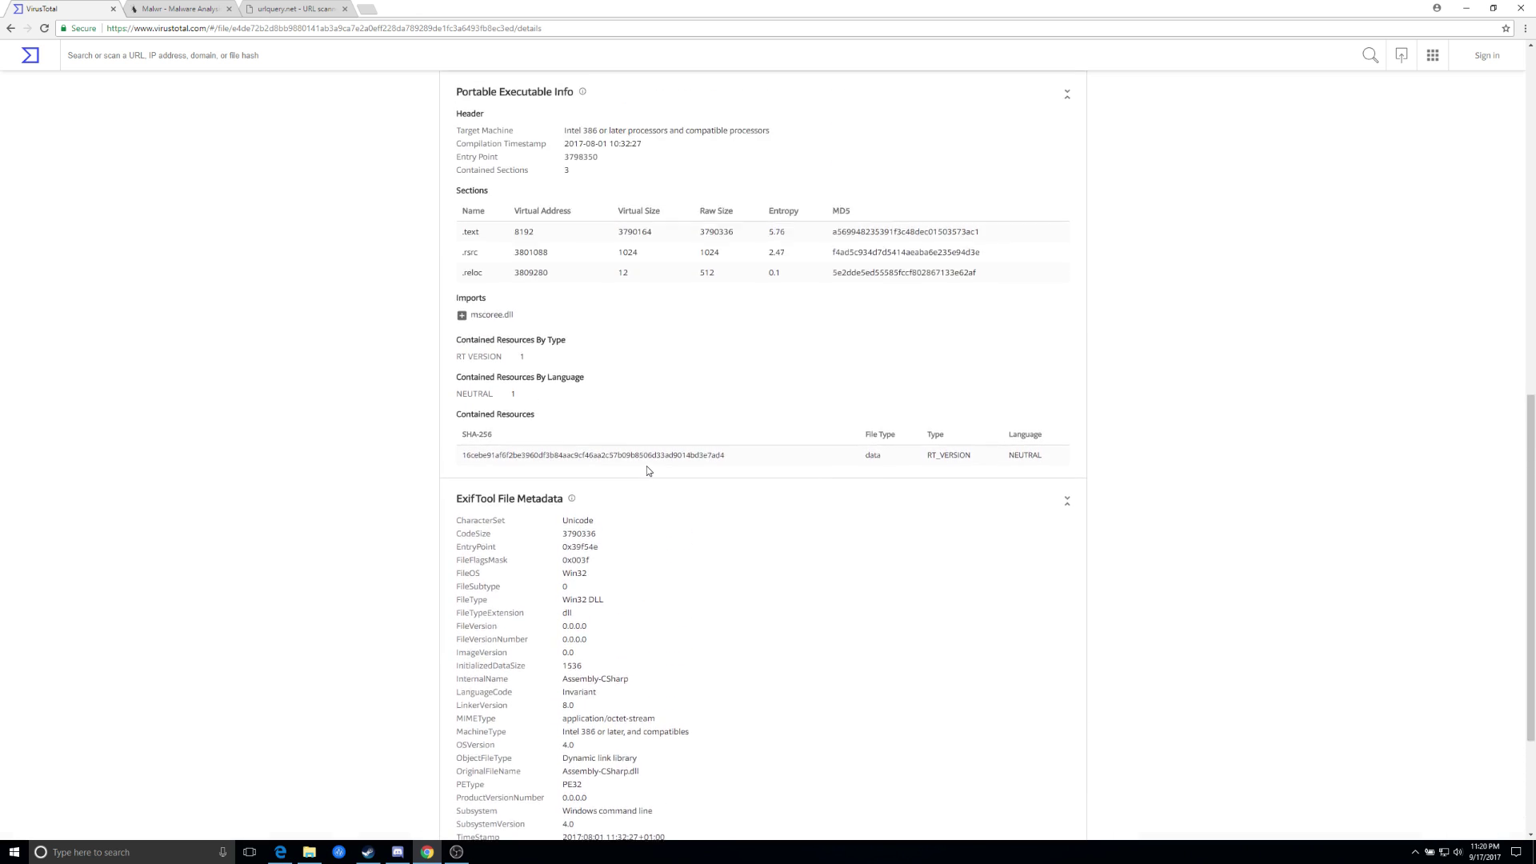
scroll(640, 459, "up", 3)
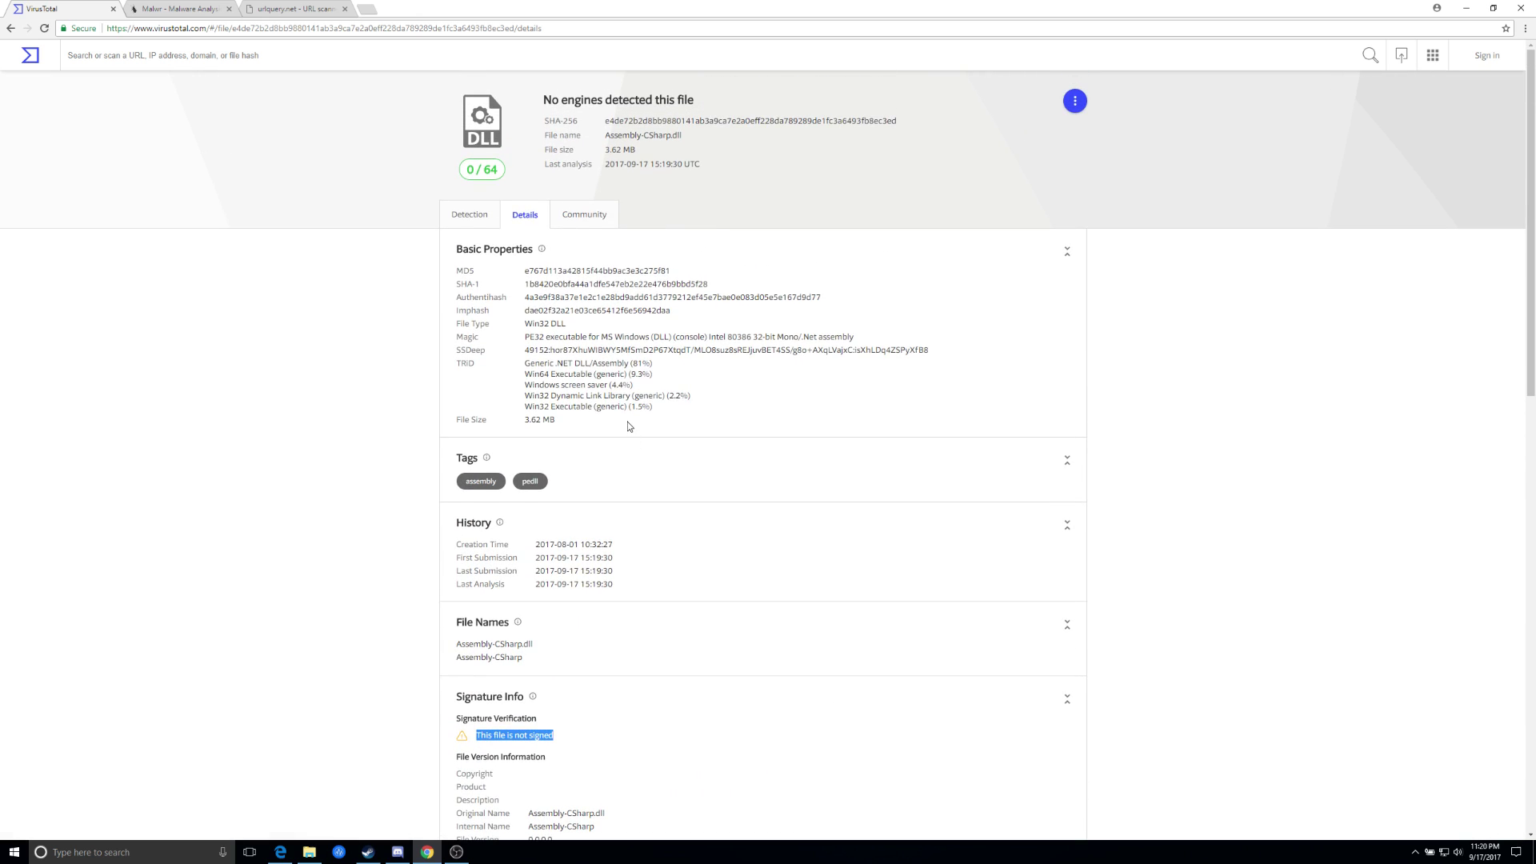
Recheck the DLL's detection results, then switch to the Malwr sandbox homepage
left_click(480, 220)
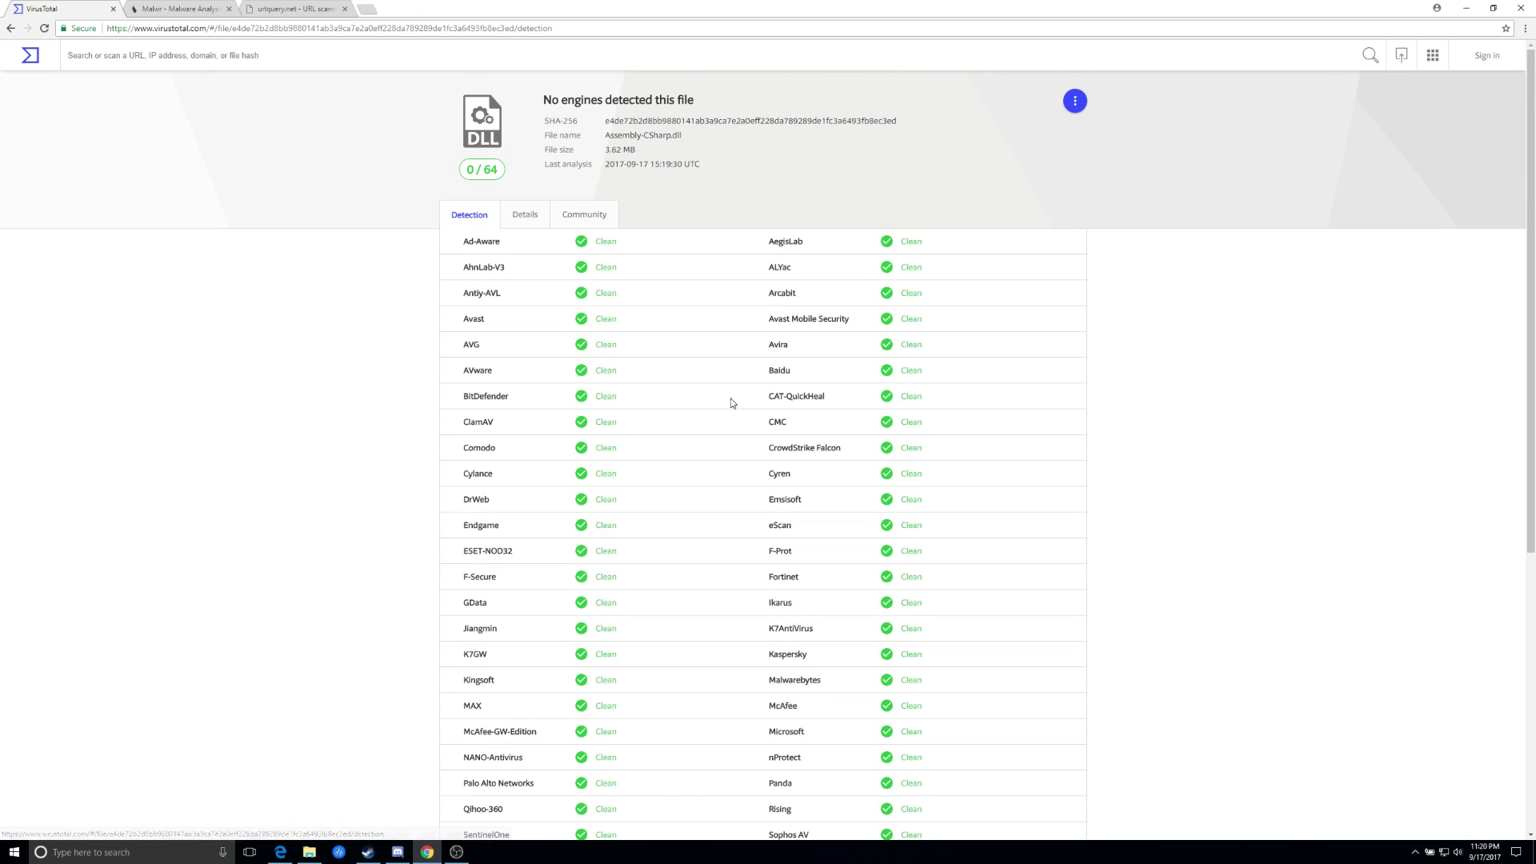
scroll(728, 406, "down", 2)
scroll(728, 409, "down", 3)
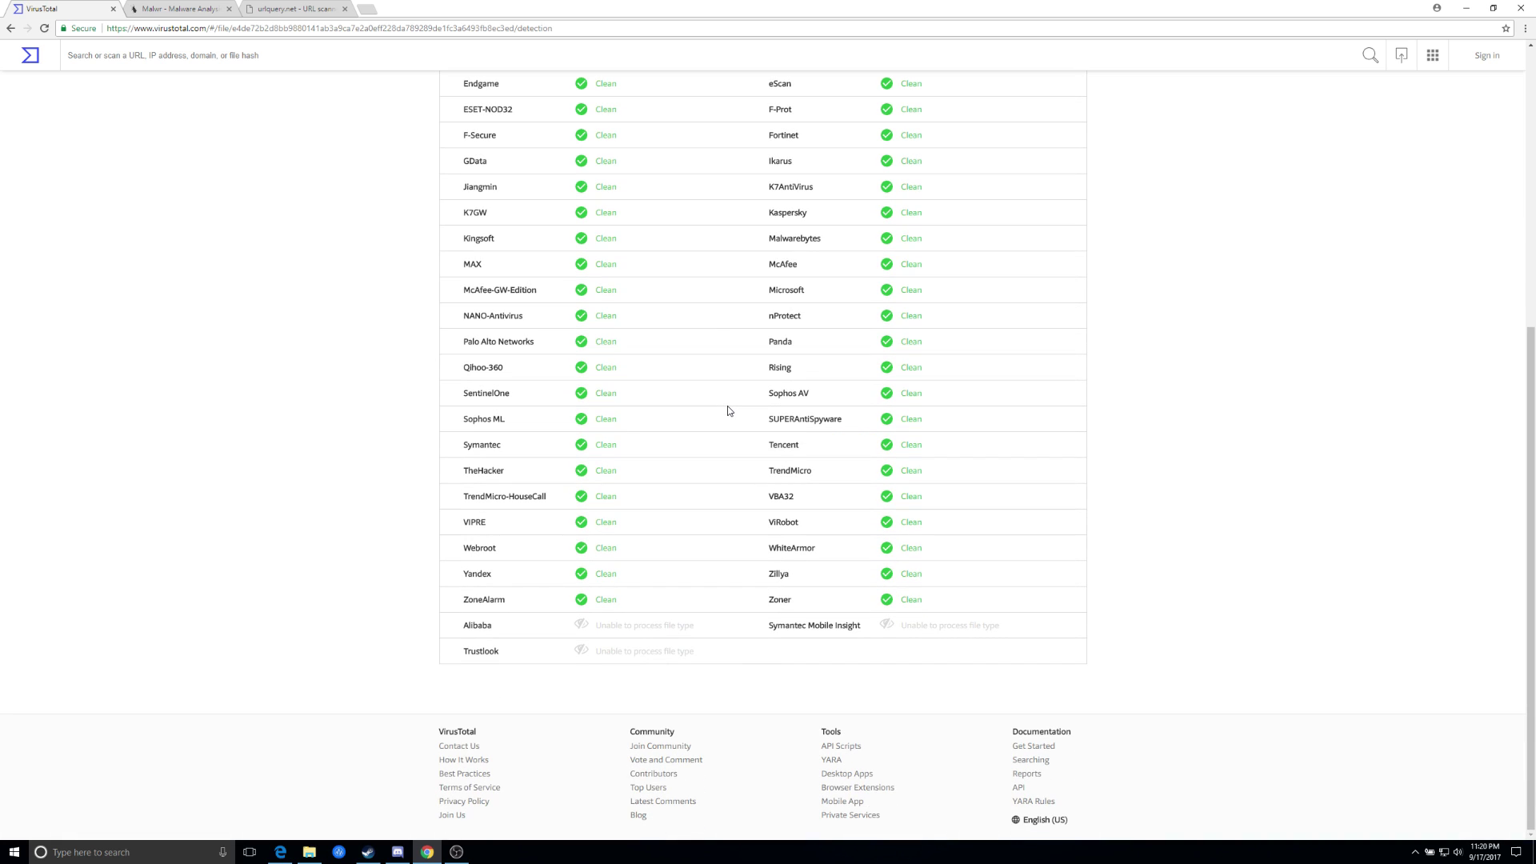
scroll(728, 409, "up", 5)
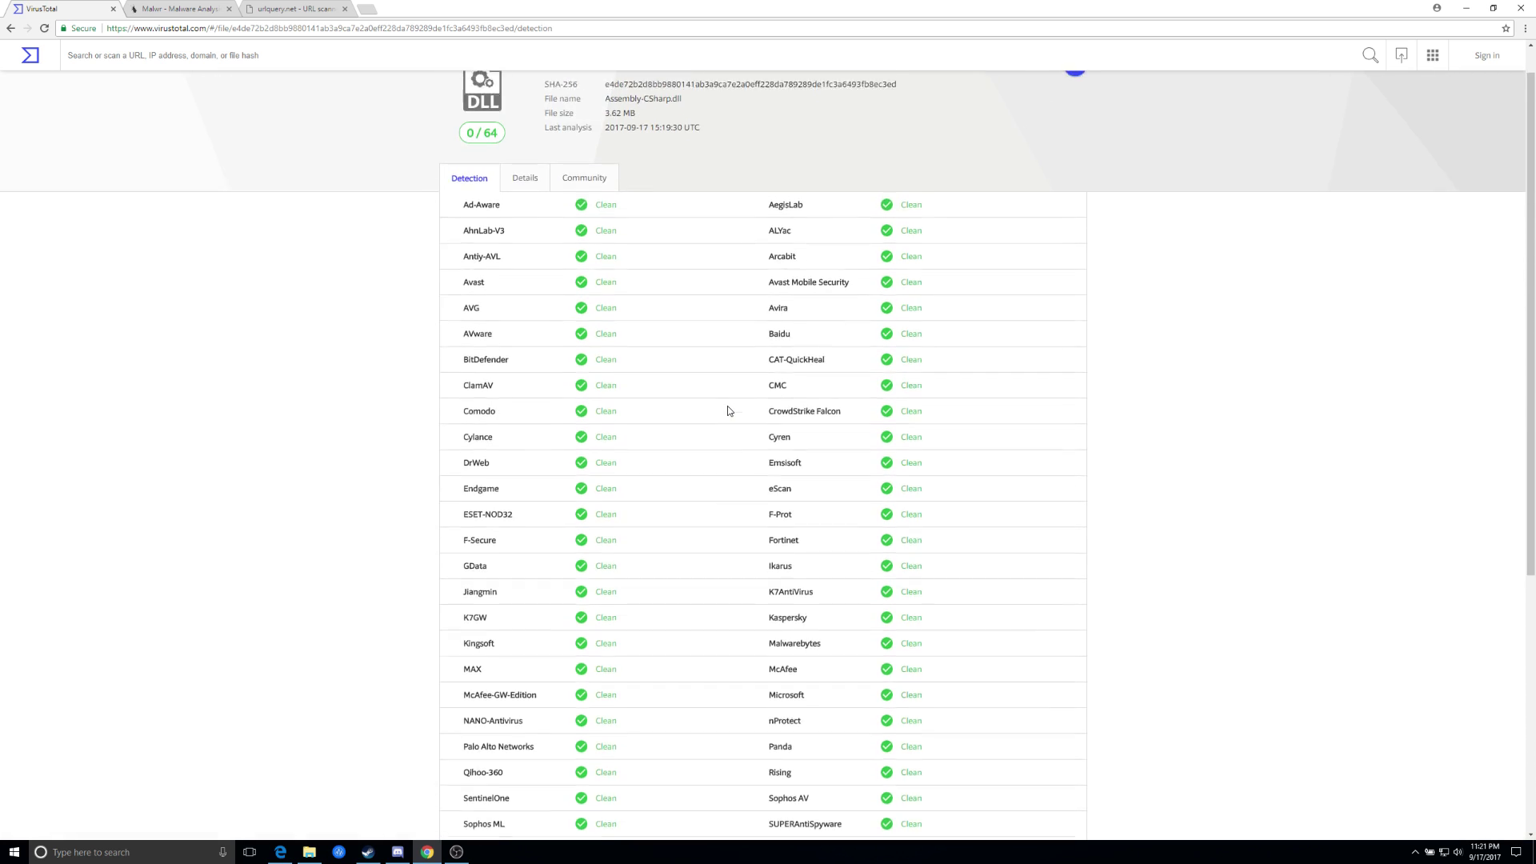
scroll(727, 410, "up", 1)
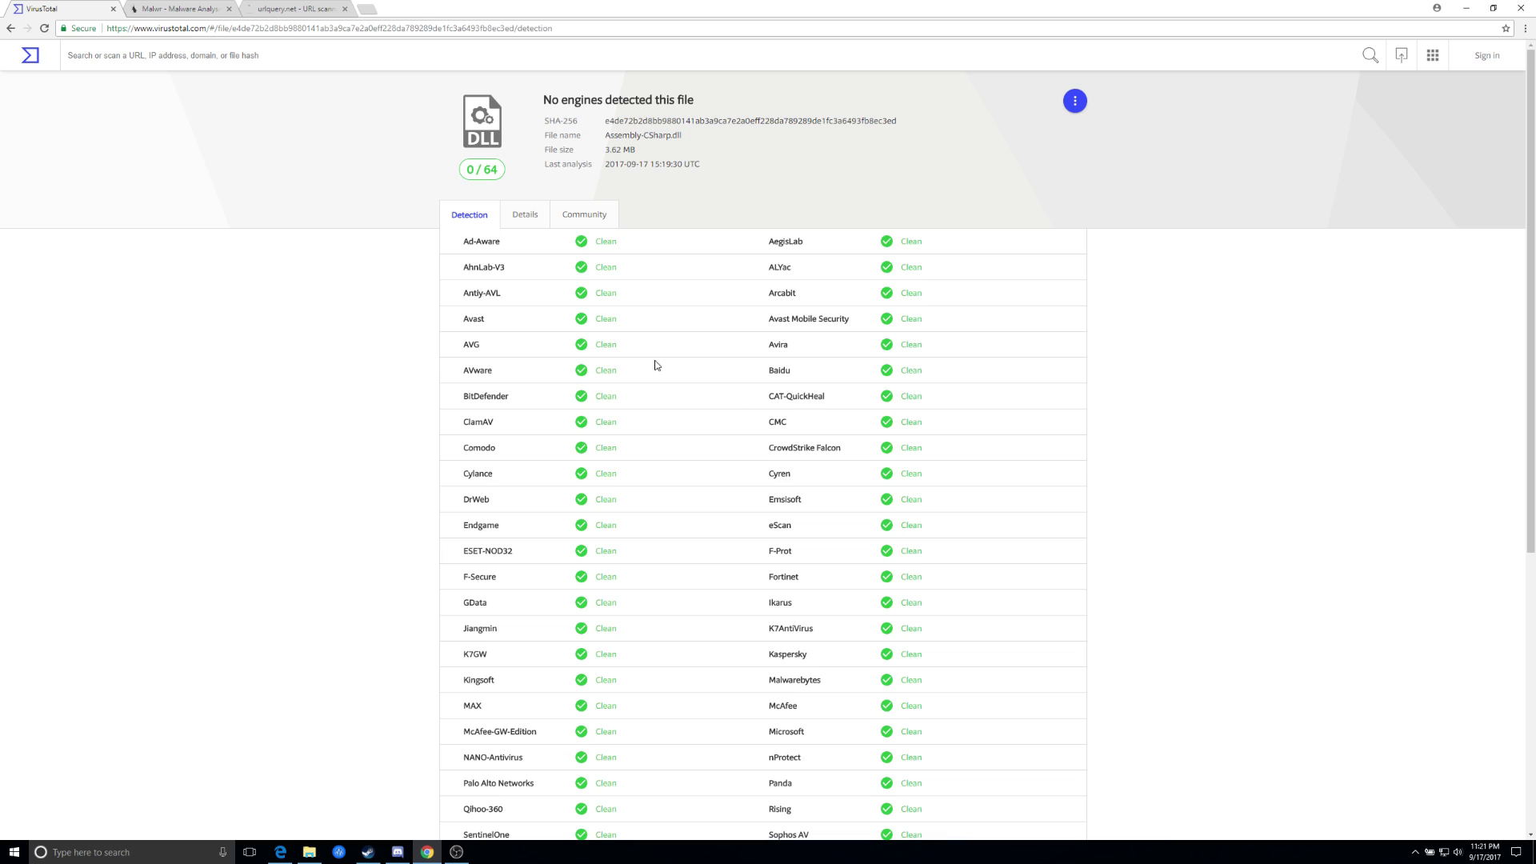
left_click(9, 28)
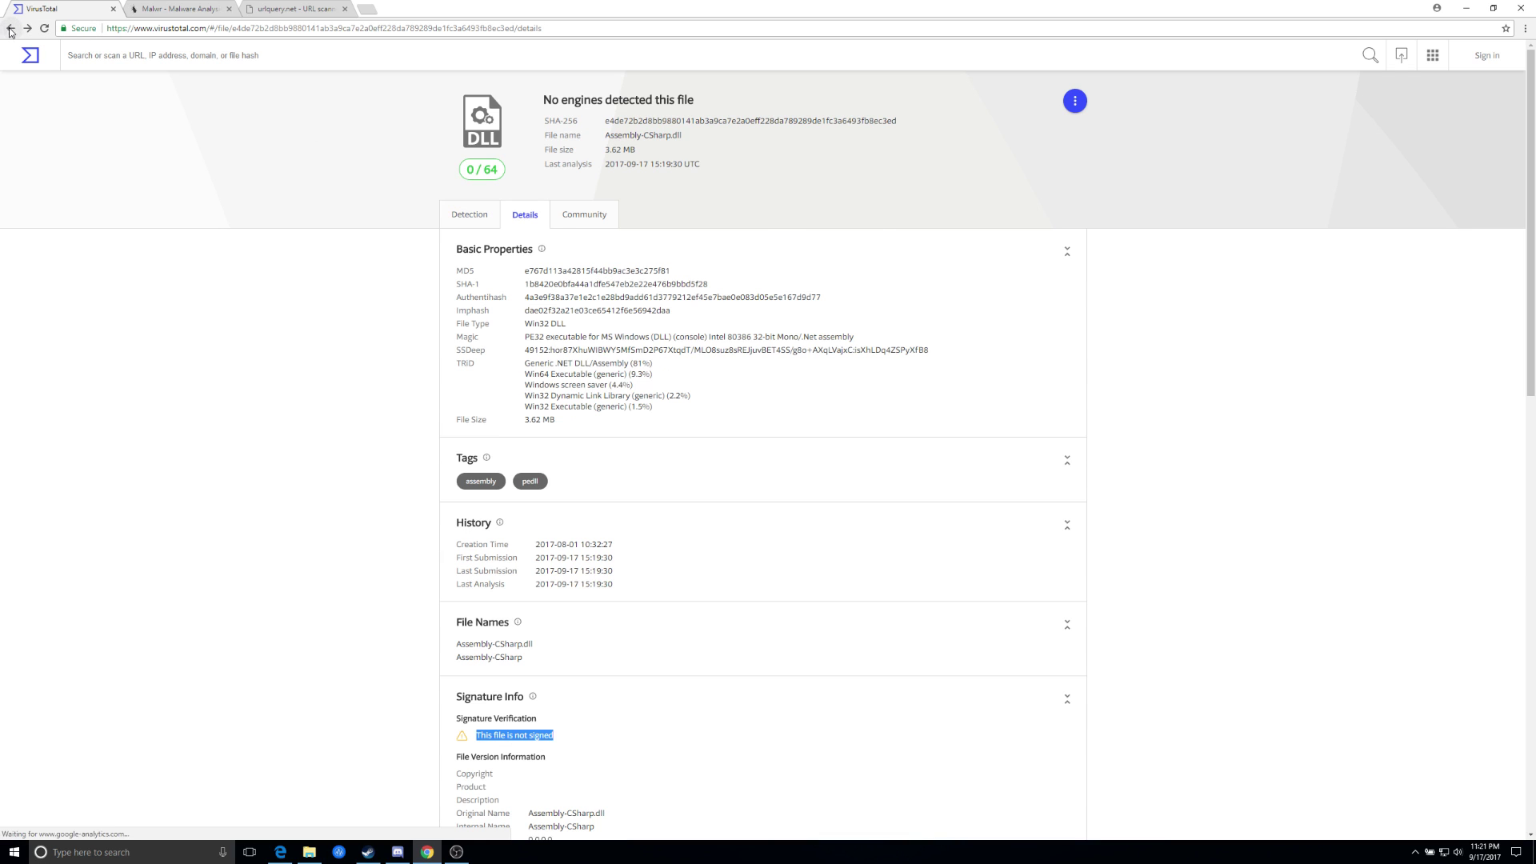
left_click(469, 221)
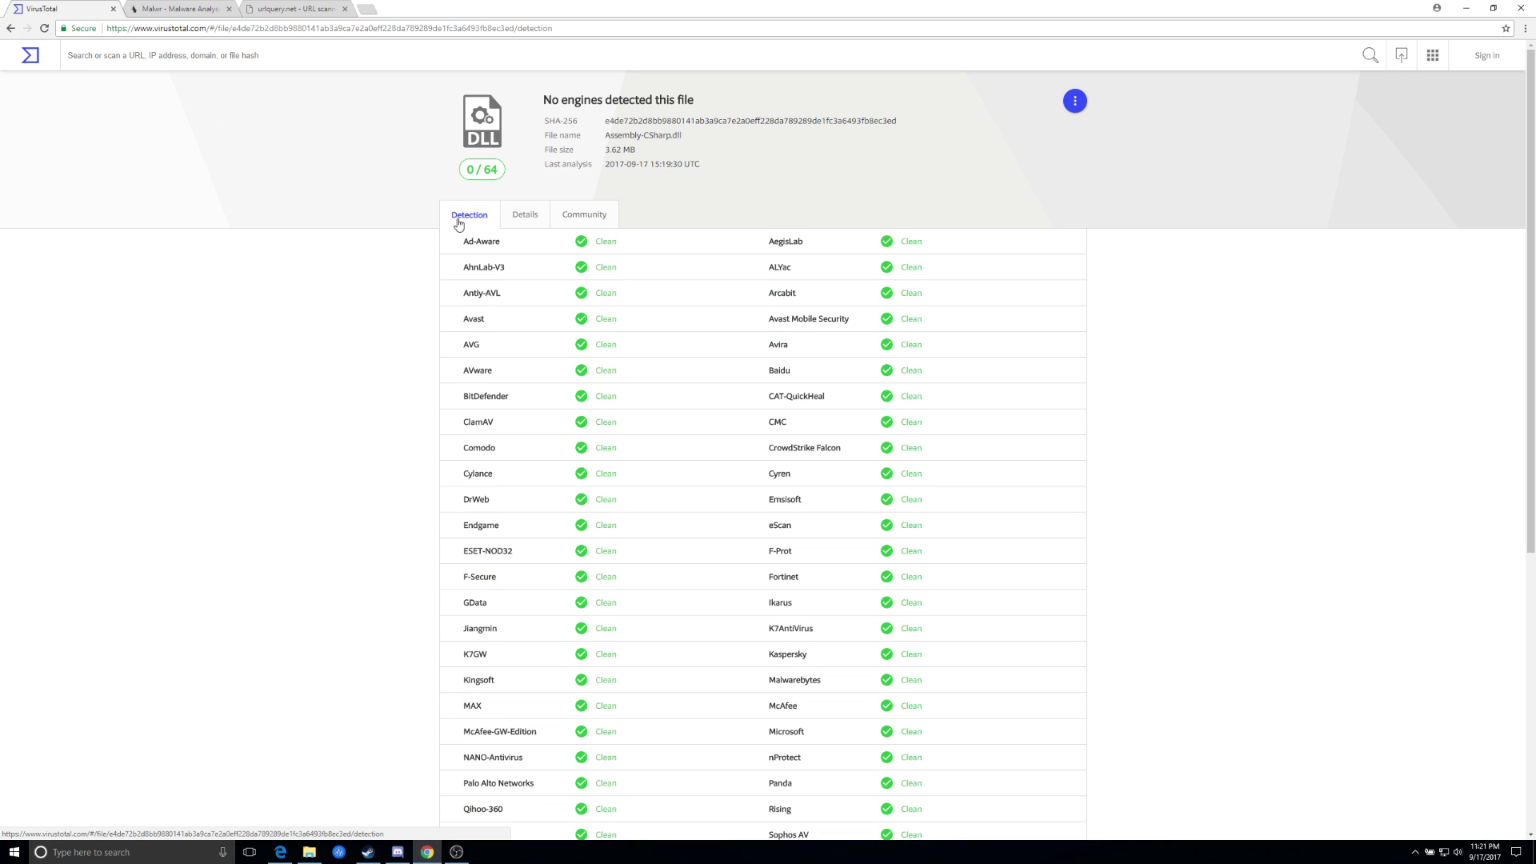
left_click(10, 28)
scroll(293, 204, "down", 1)
scroll(291, 210, "up", 1)
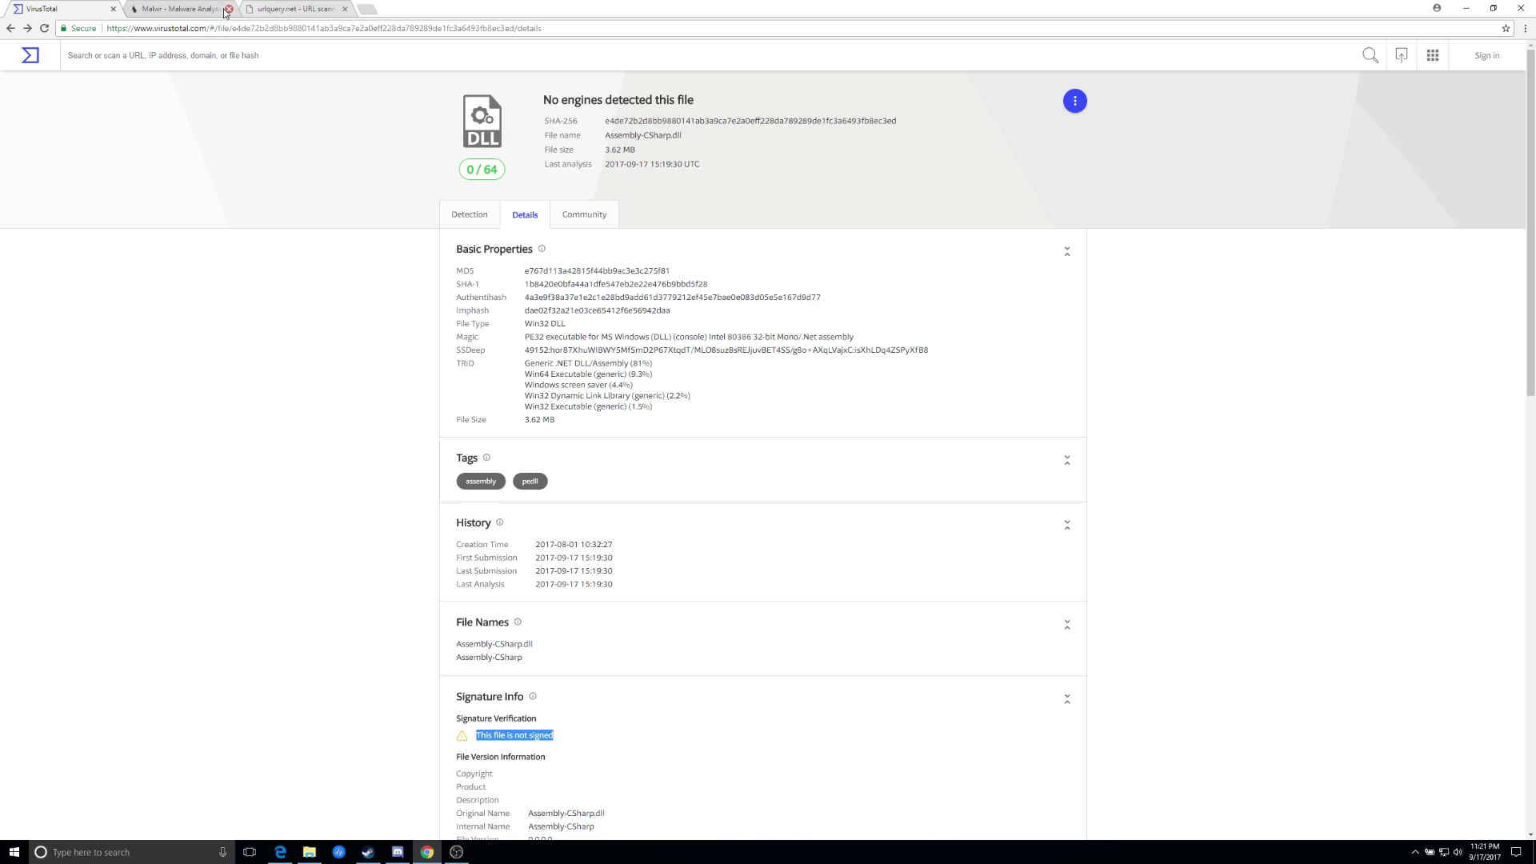
left_click(192, 12)
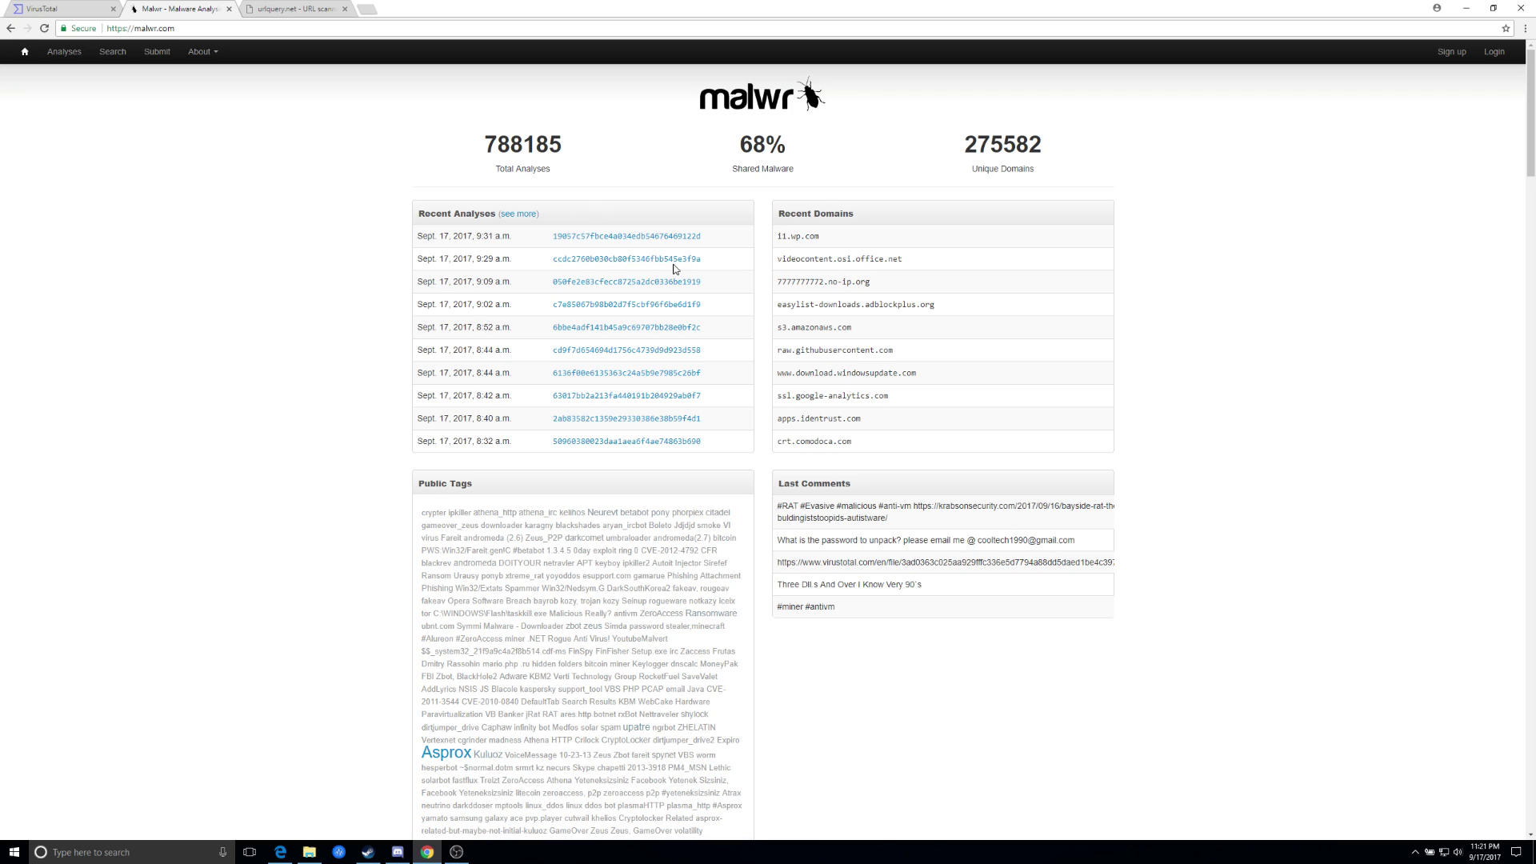
Submit Assembly-CSharp.dll to Malwr, answering the captcha, for sandbox analysis
left_click(157, 52)
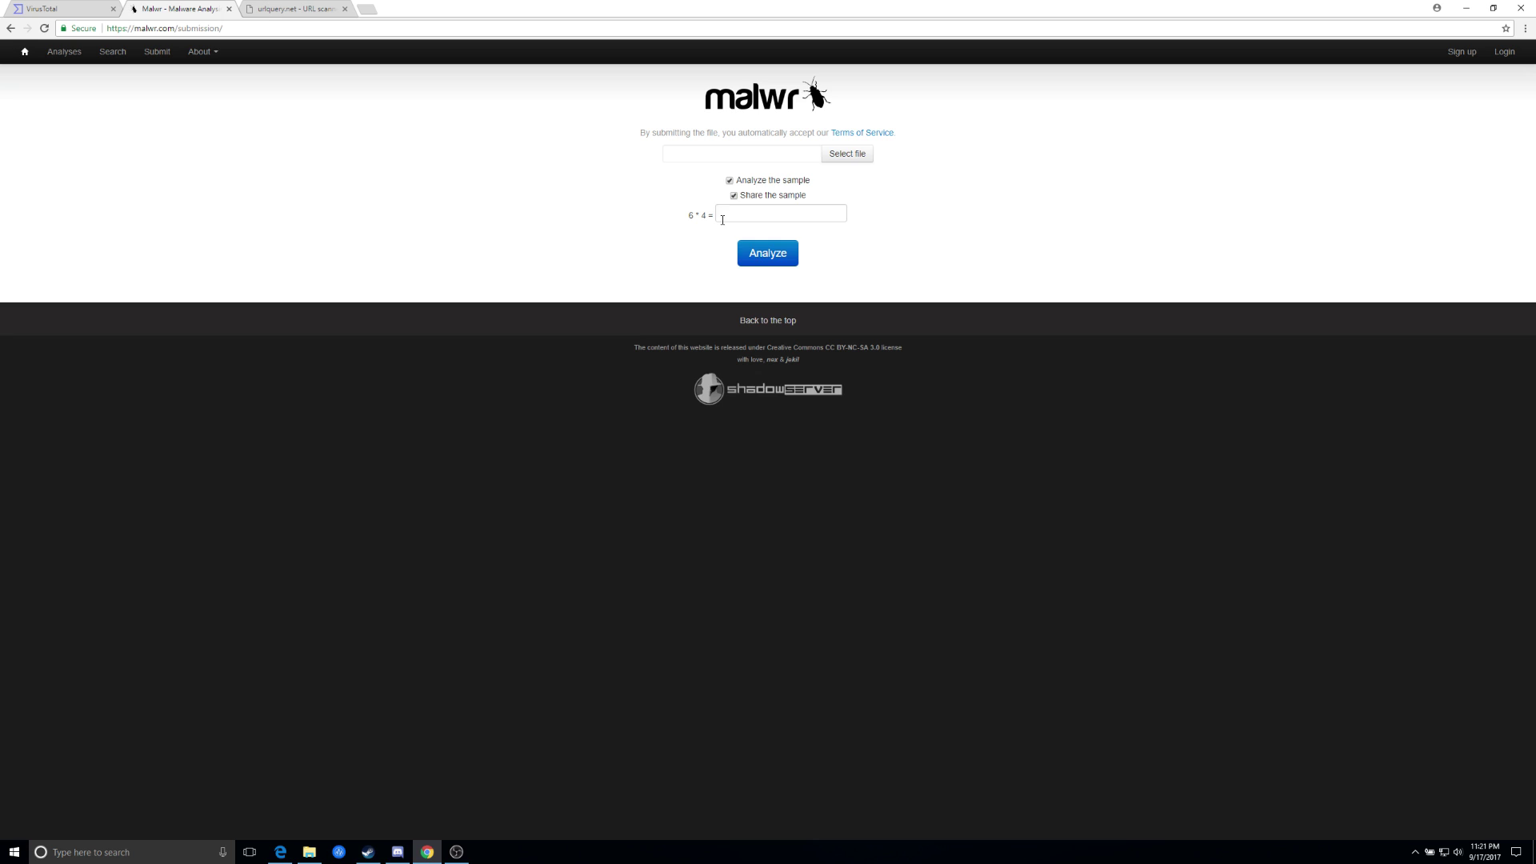
left_click(847, 153)
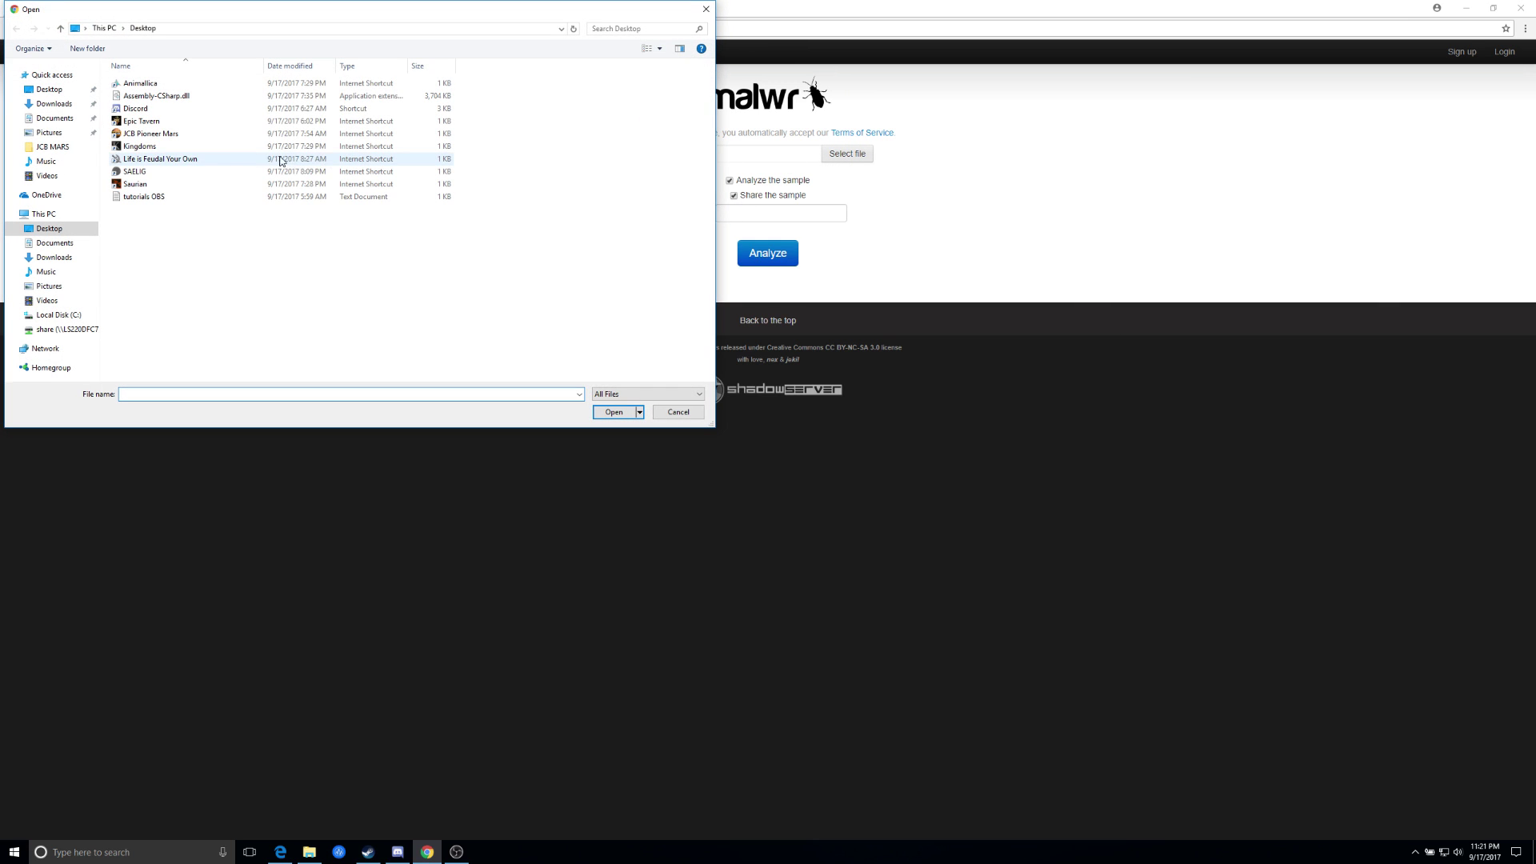
double_click(137, 96)
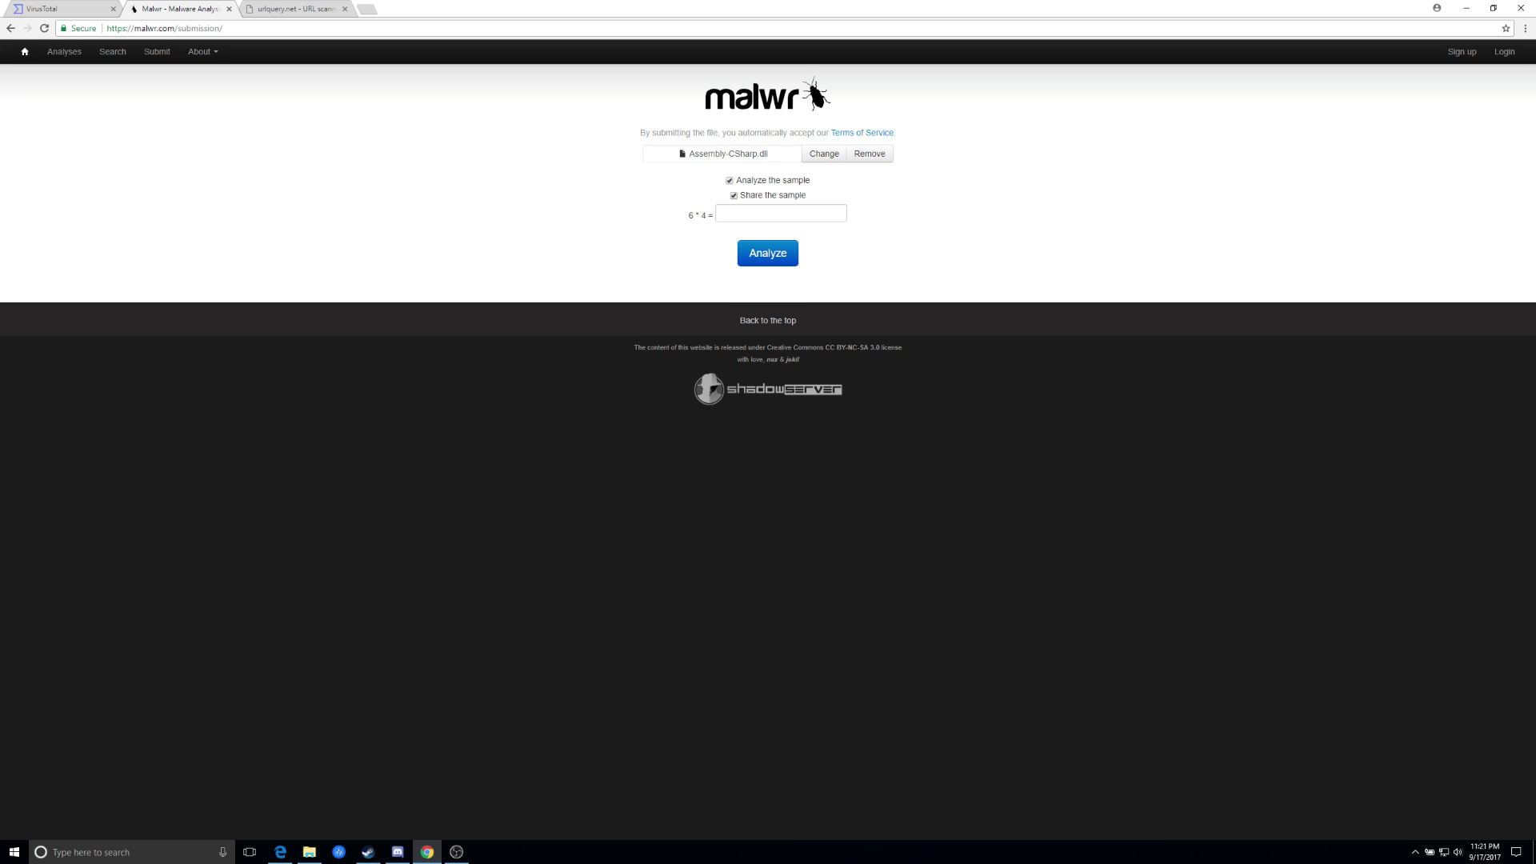
type("24")
left_click(767, 254)
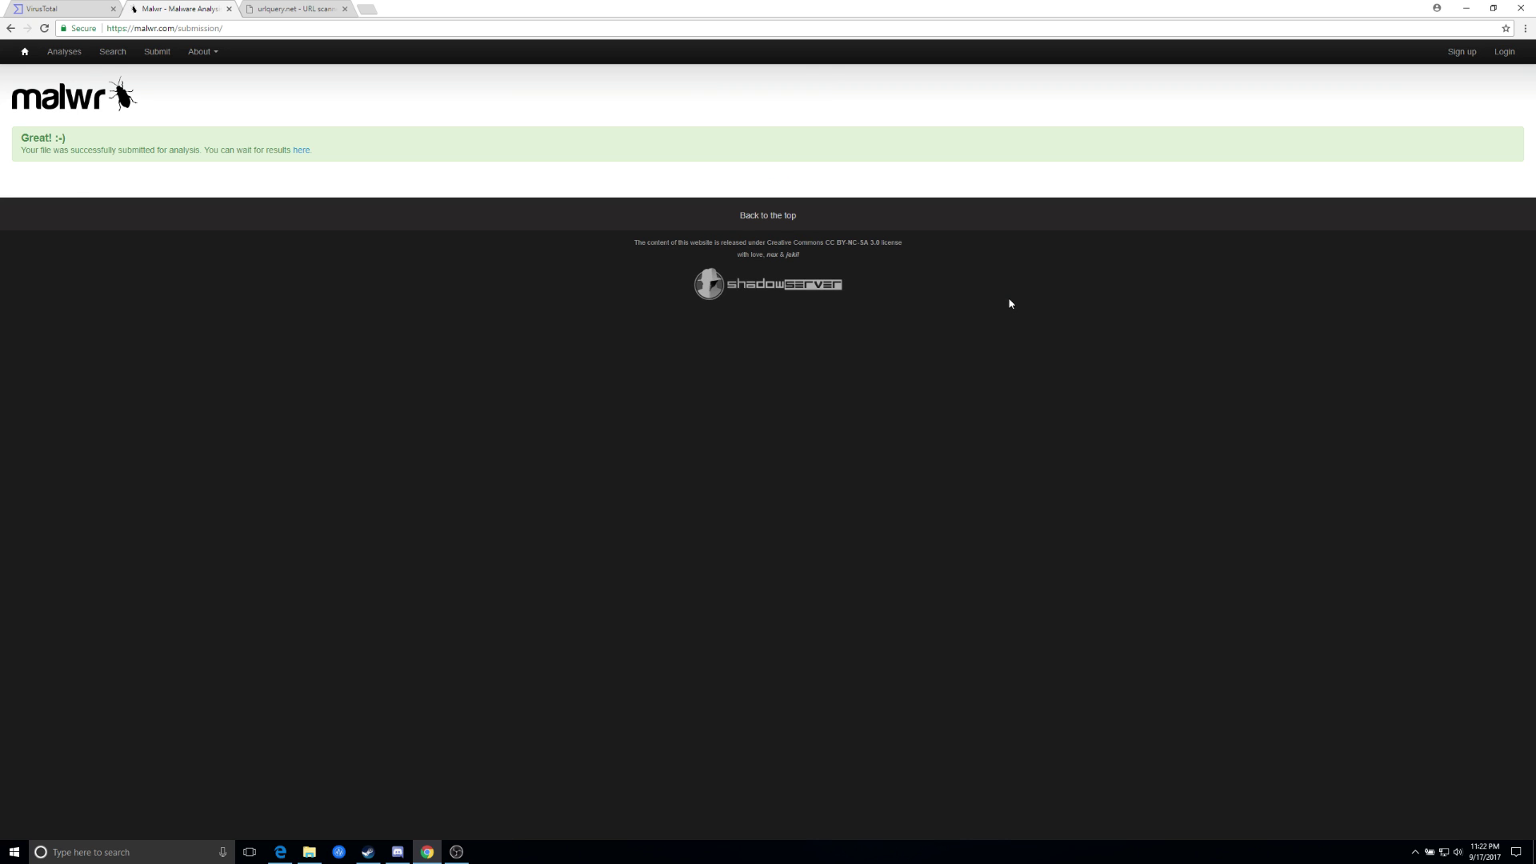
Open the Assembly-CSharp.dll submission's status page and wait for the 'Good news' completion notice
left_click(303, 152)
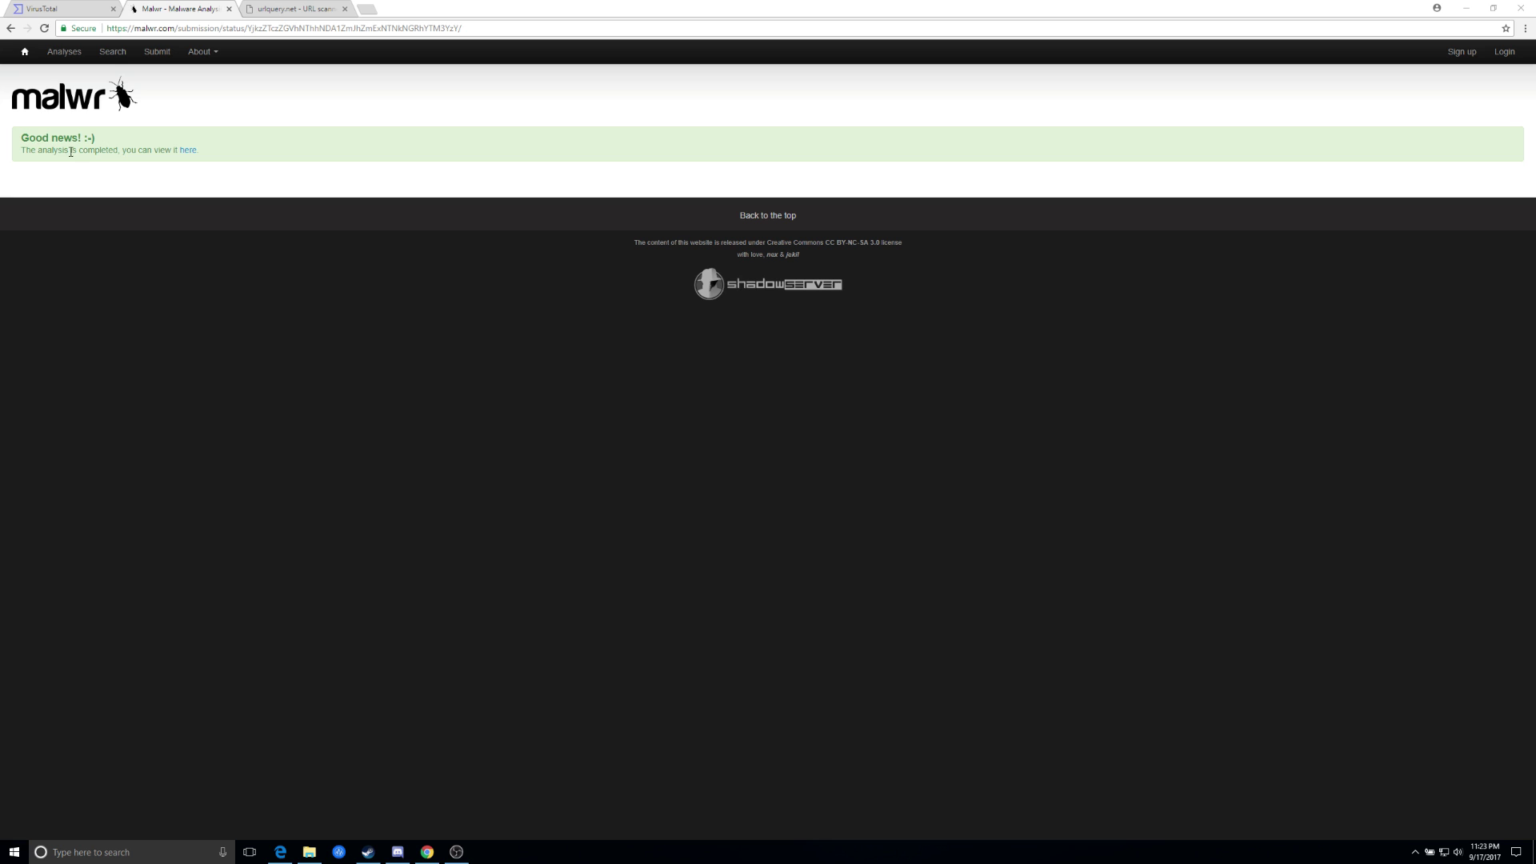
Open the completed Assembly-CSharp.dll report and scroll down to its Screenshots section
left_click(191, 152)
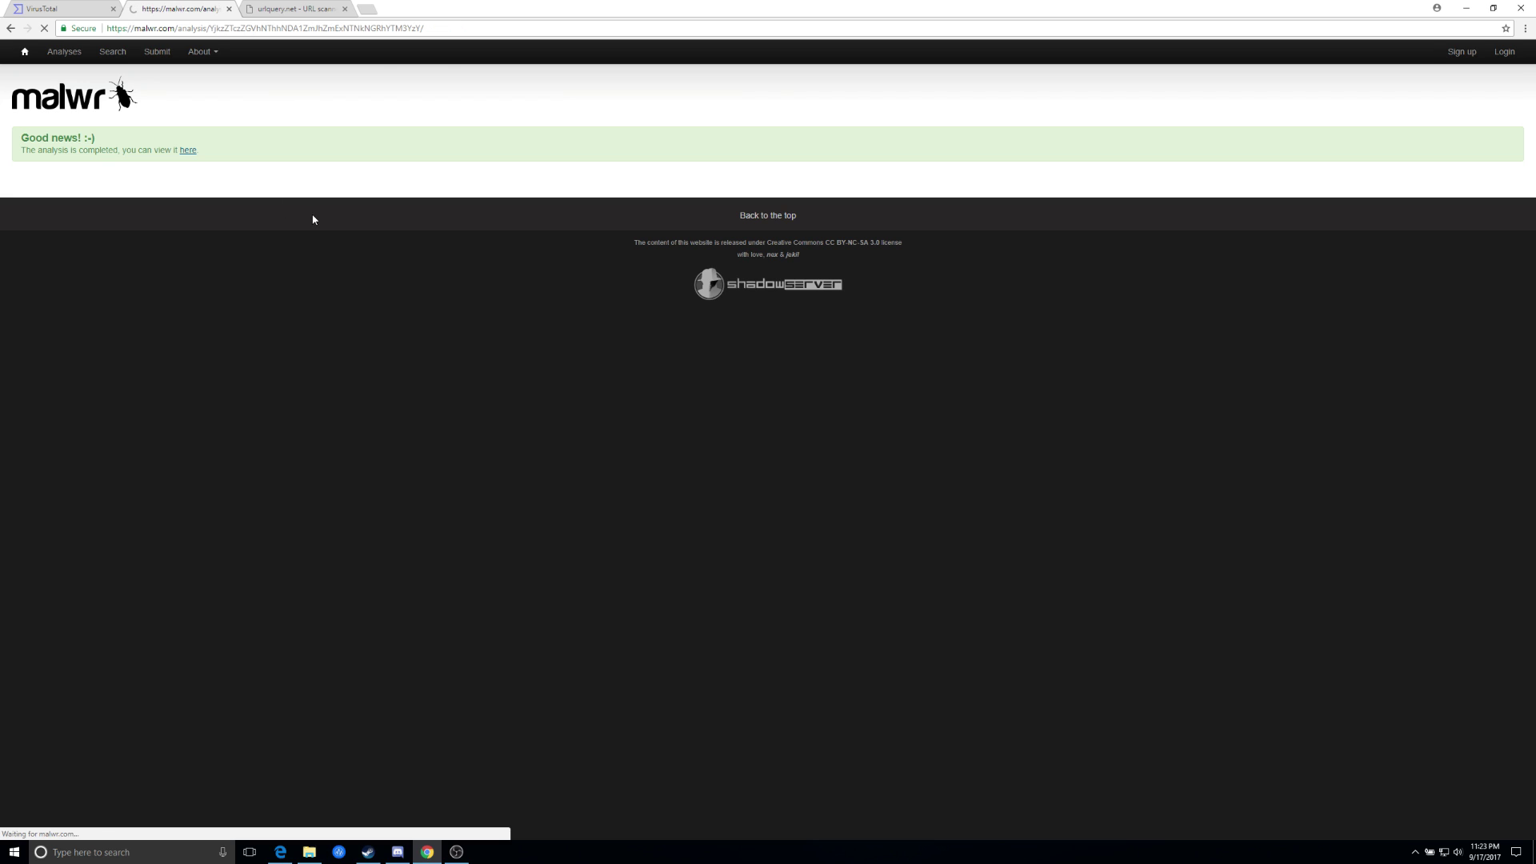
scroll(390, 365, "down", 1)
scroll(390, 366, "down", 2)
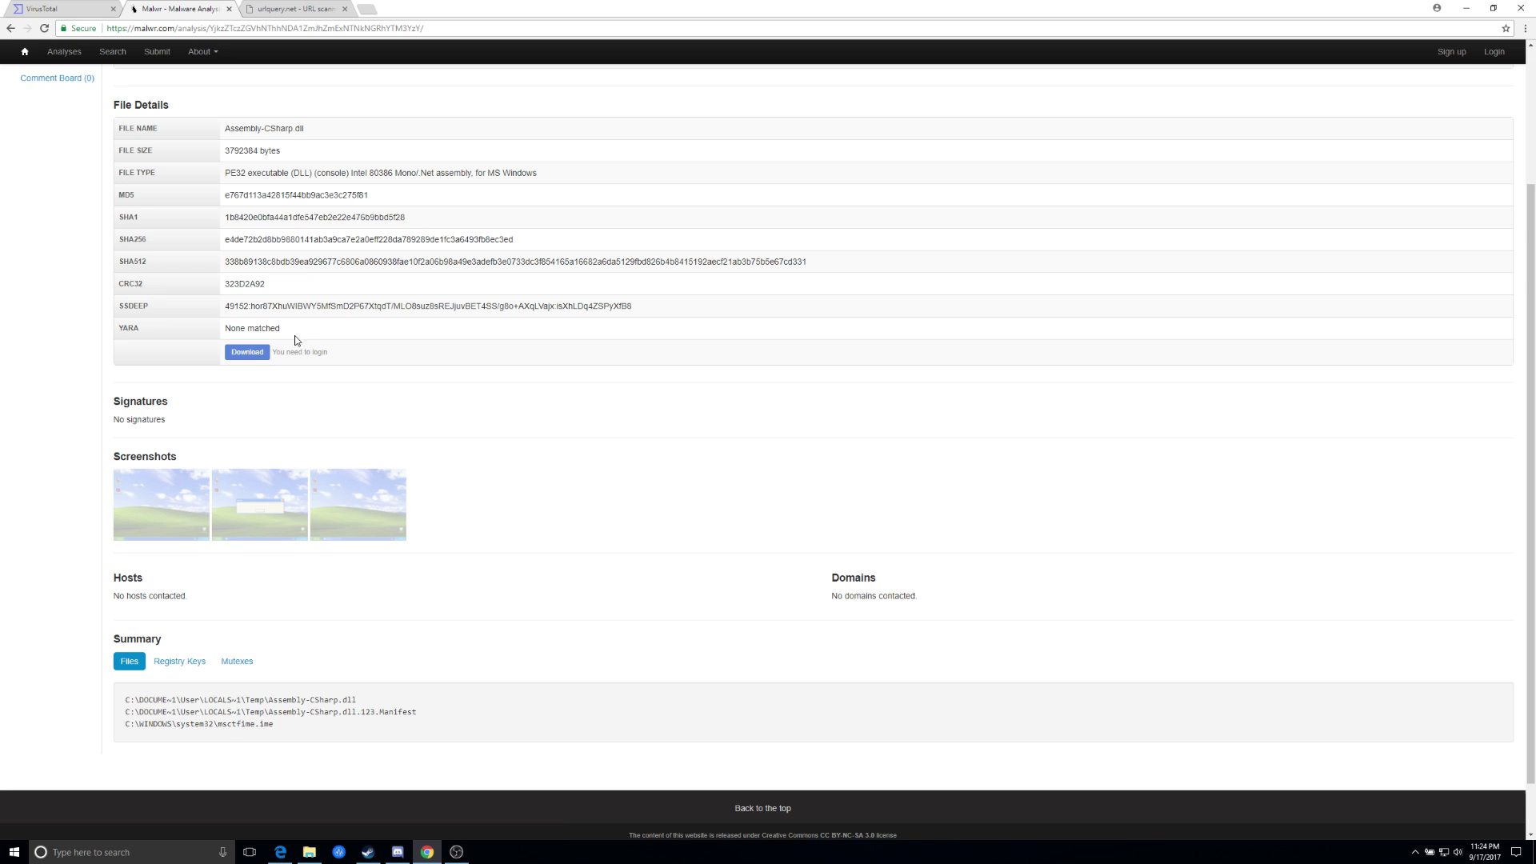
scroll(294, 344, "up", 3)
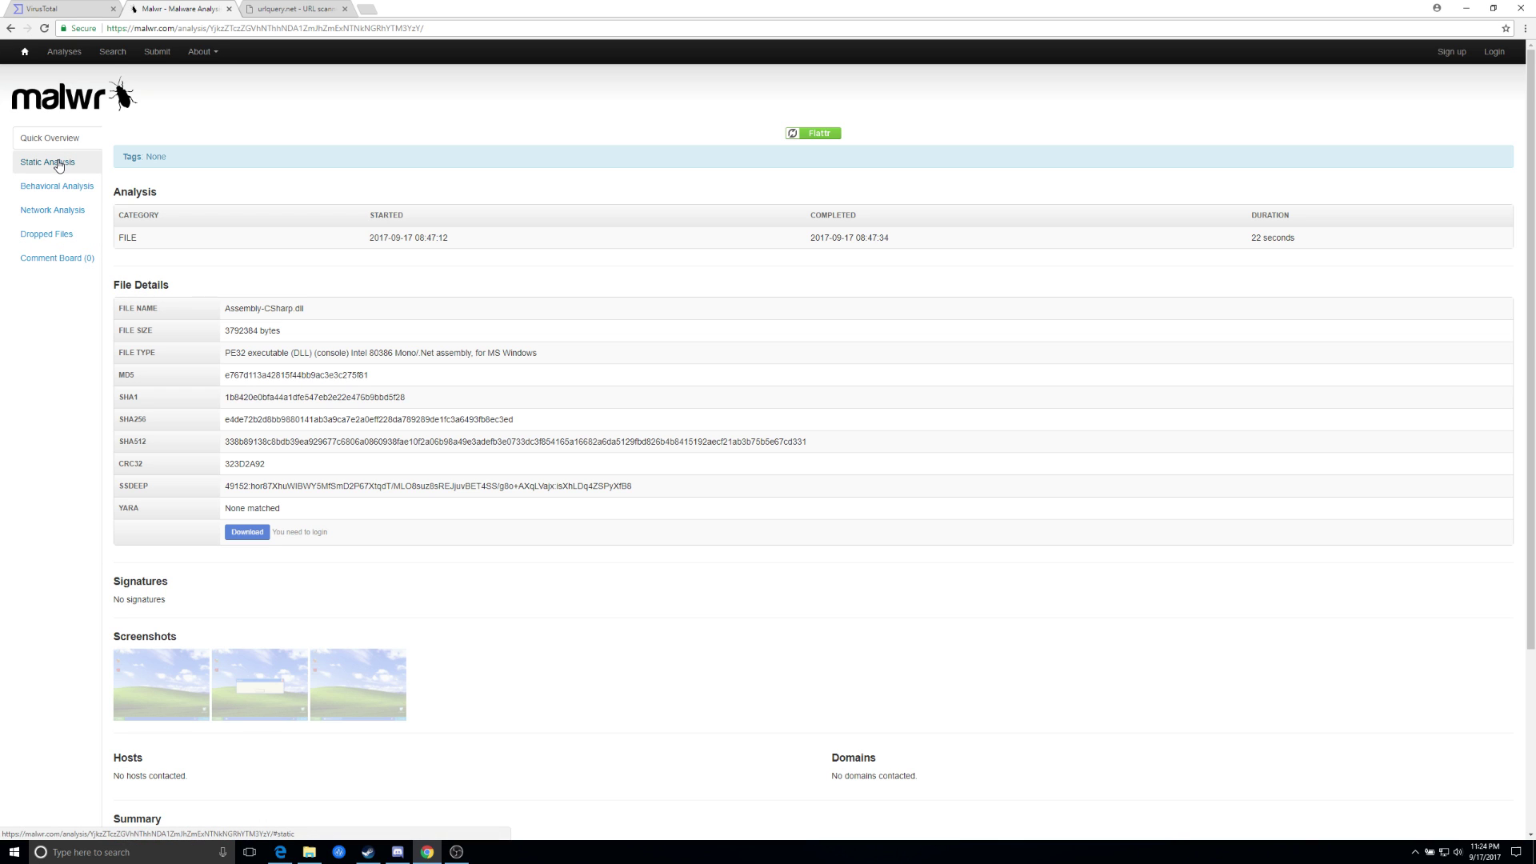
scroll(172, 560, "down", 3)
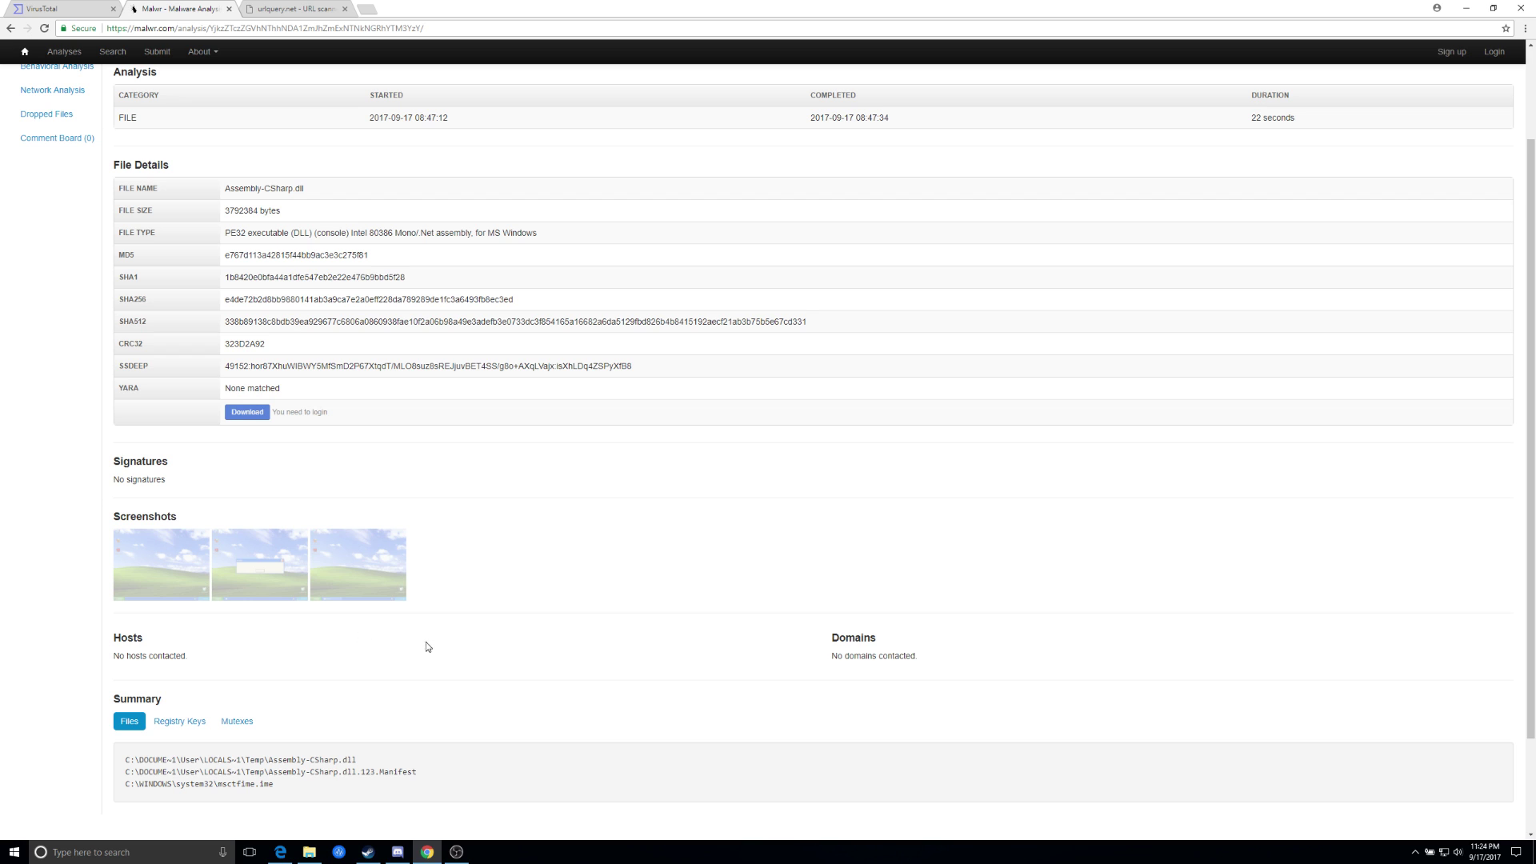
Enlarge and close each of the three sandbox screenshots in turn
left_click(204, 555)
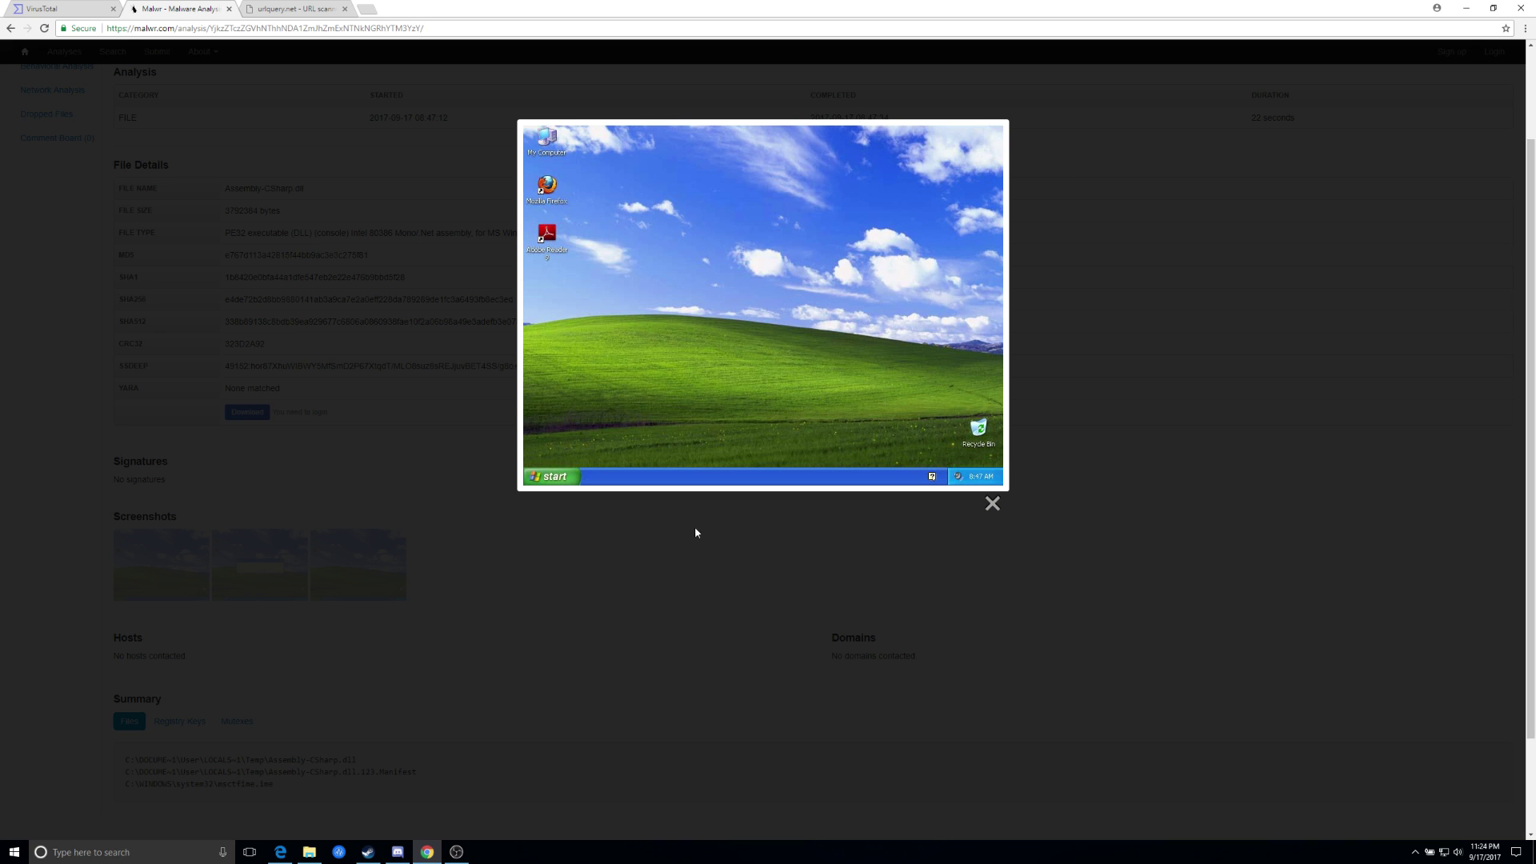
left_click(992, 503)
left_click(265, 554)
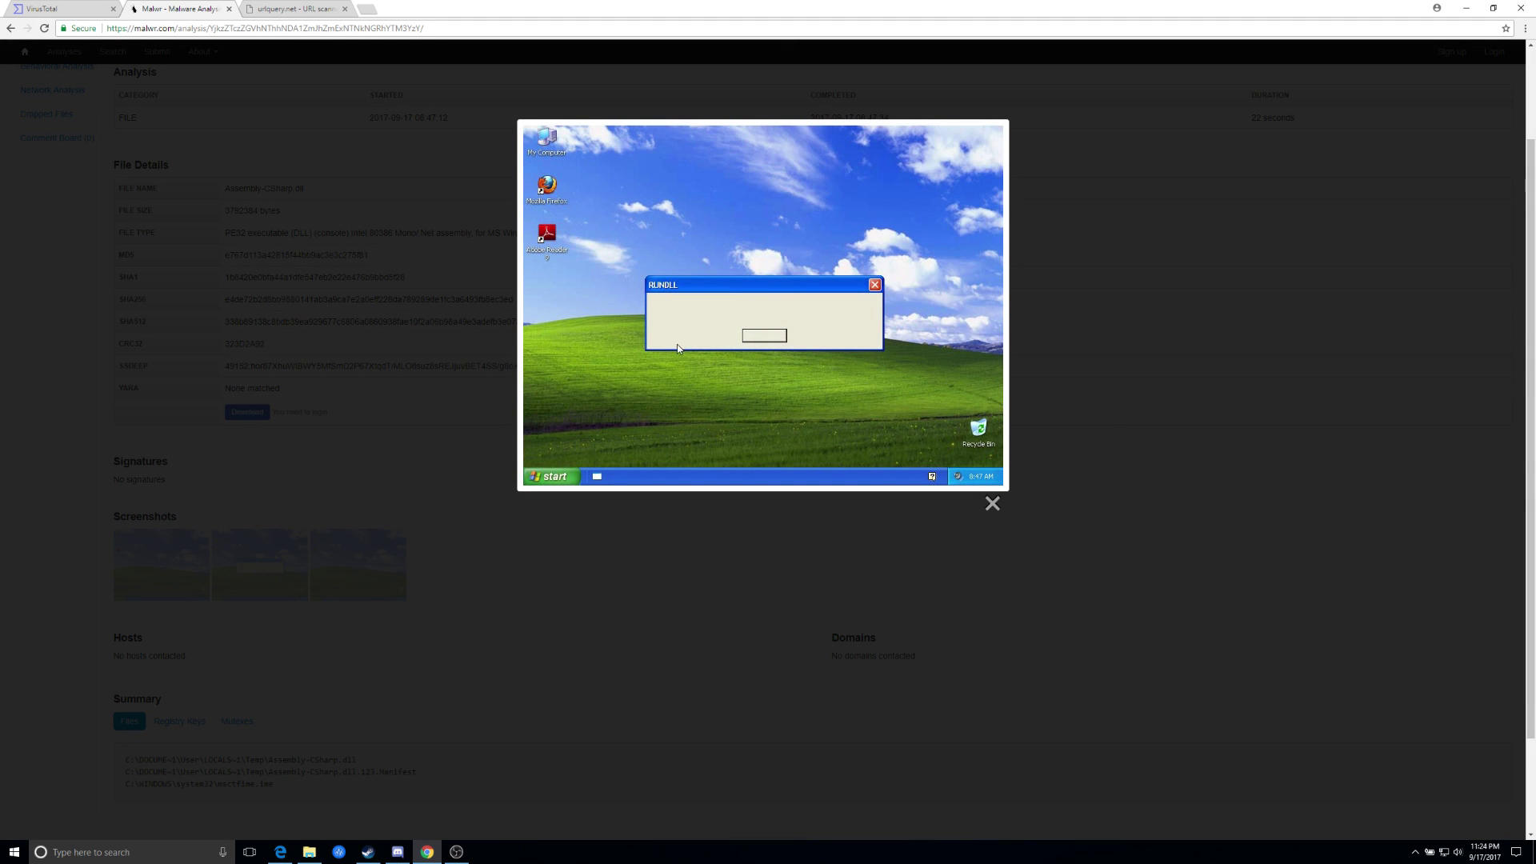
left_click(992, 504)
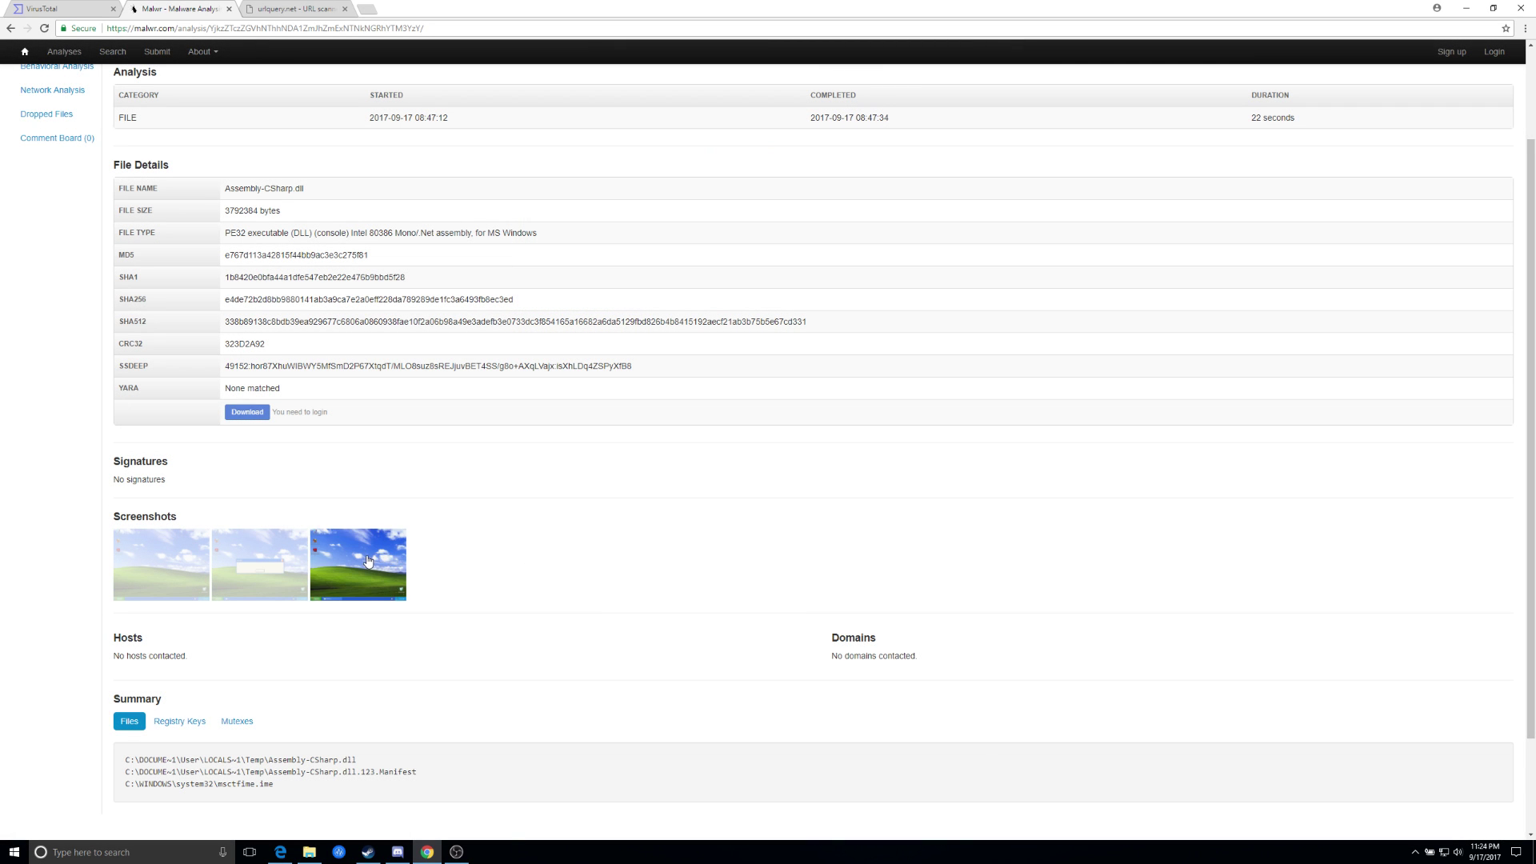
left_click(368, 560)
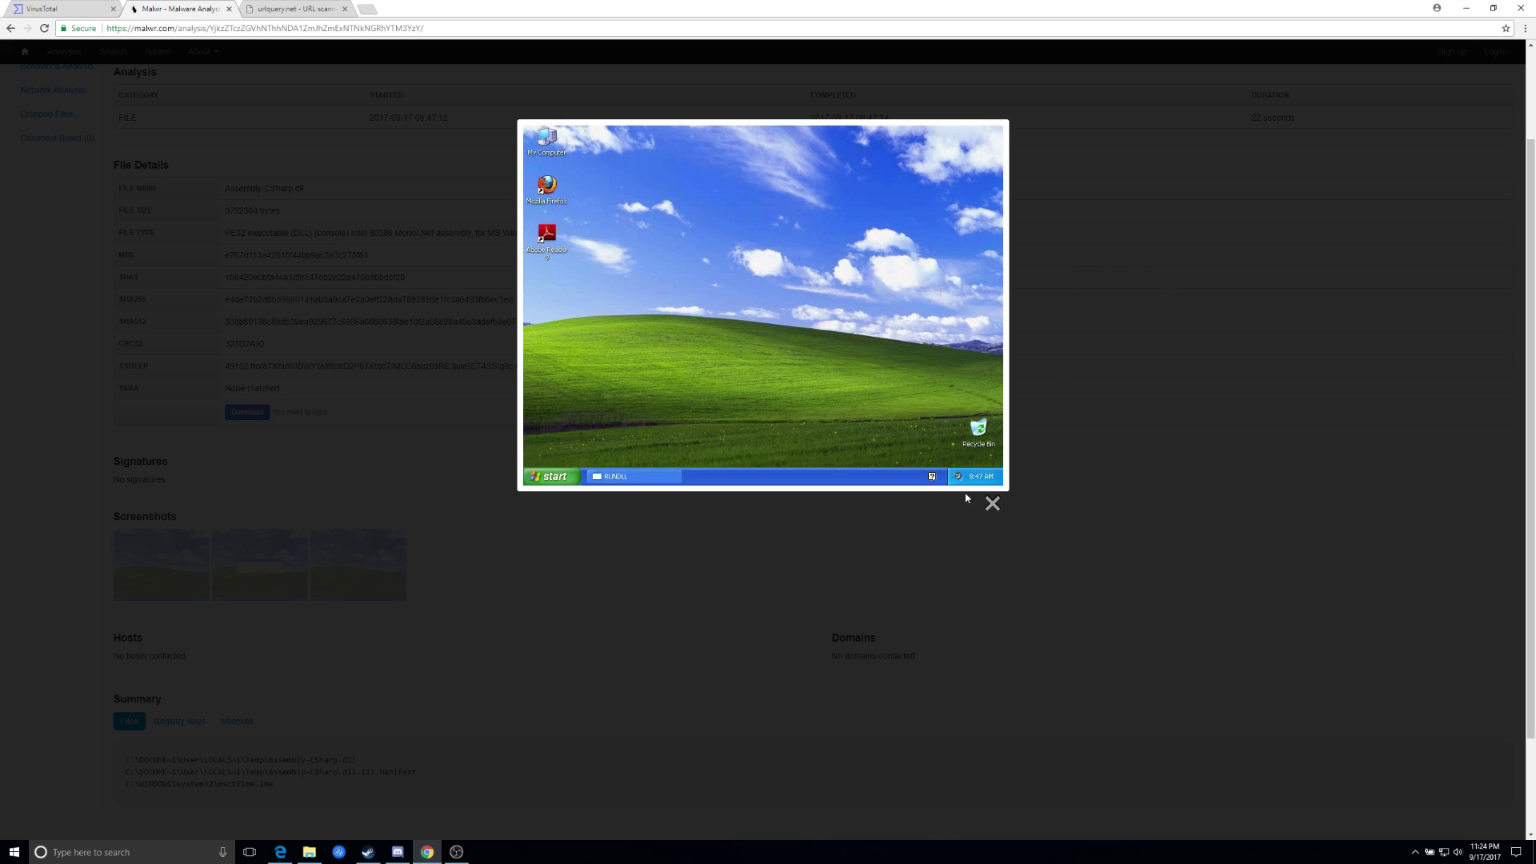
left_click(988, 506)
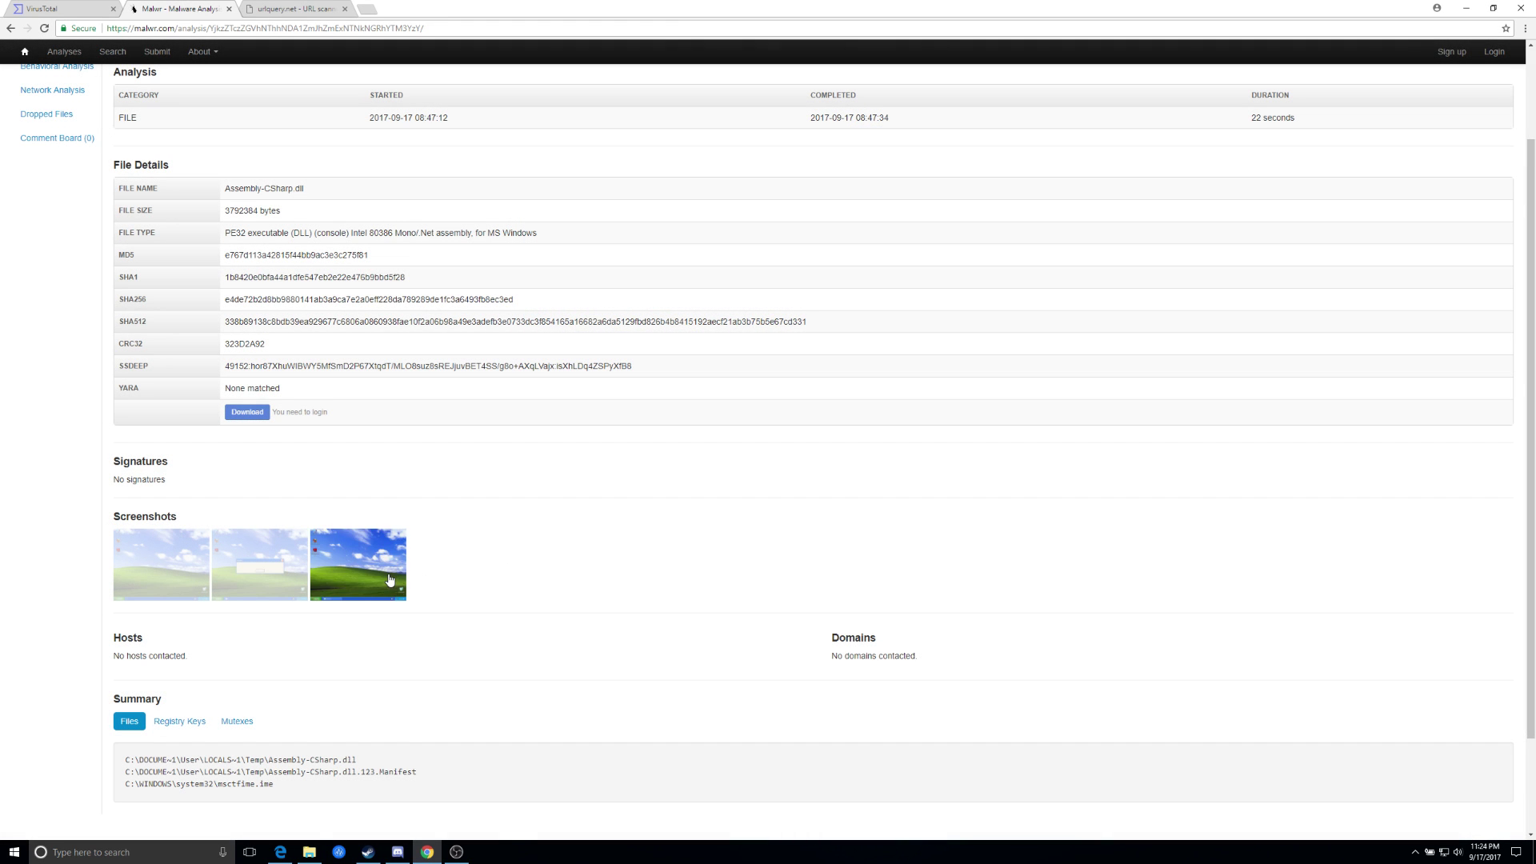
Open Static Analysis for the DLL and look through its extracted Strings
scroll(474, 487, "up", 2)
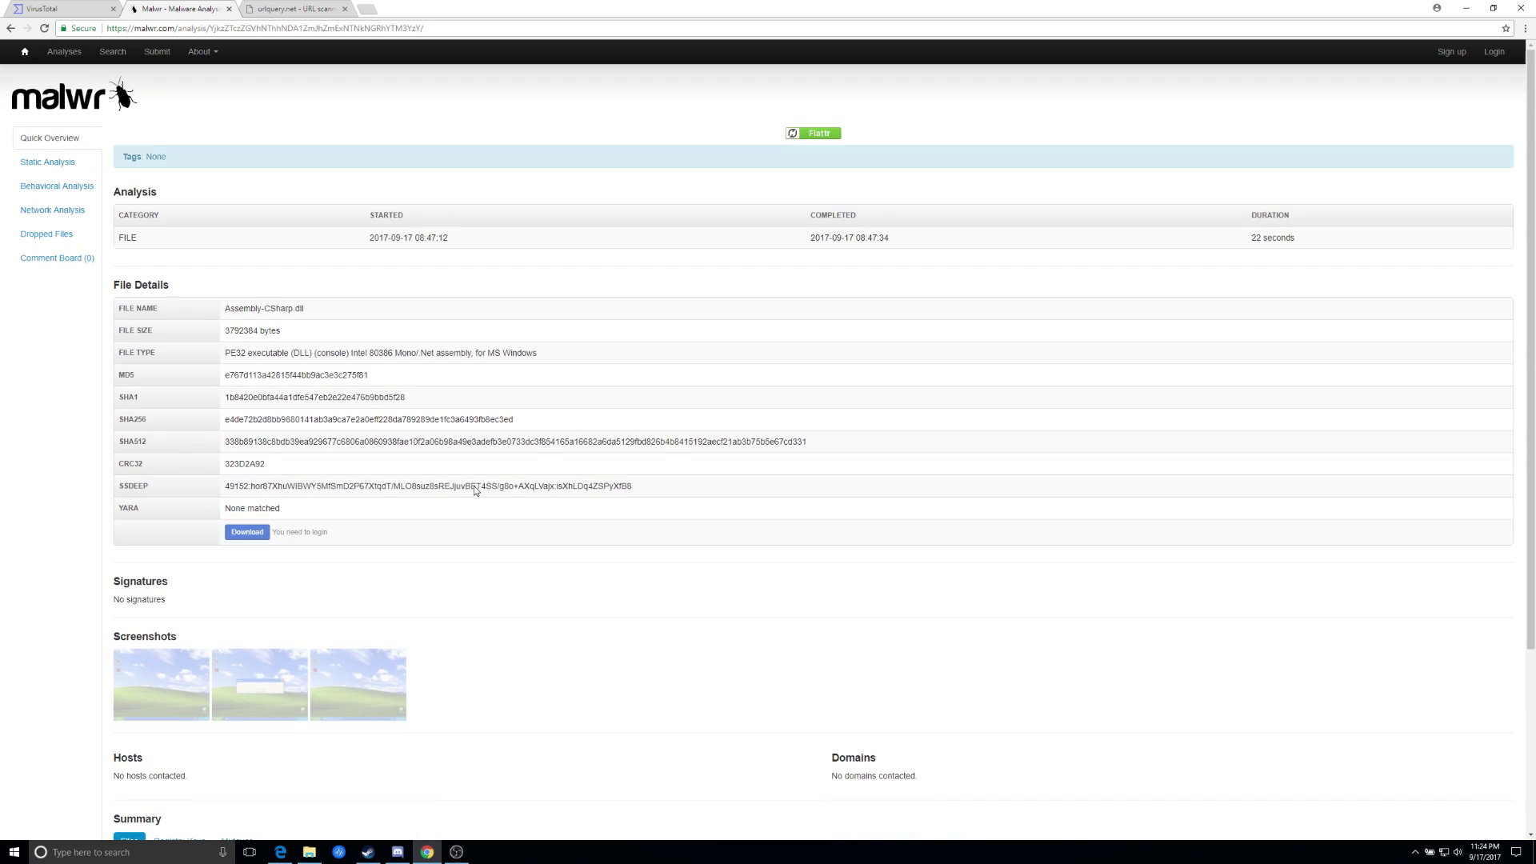
left_click(62, 162)
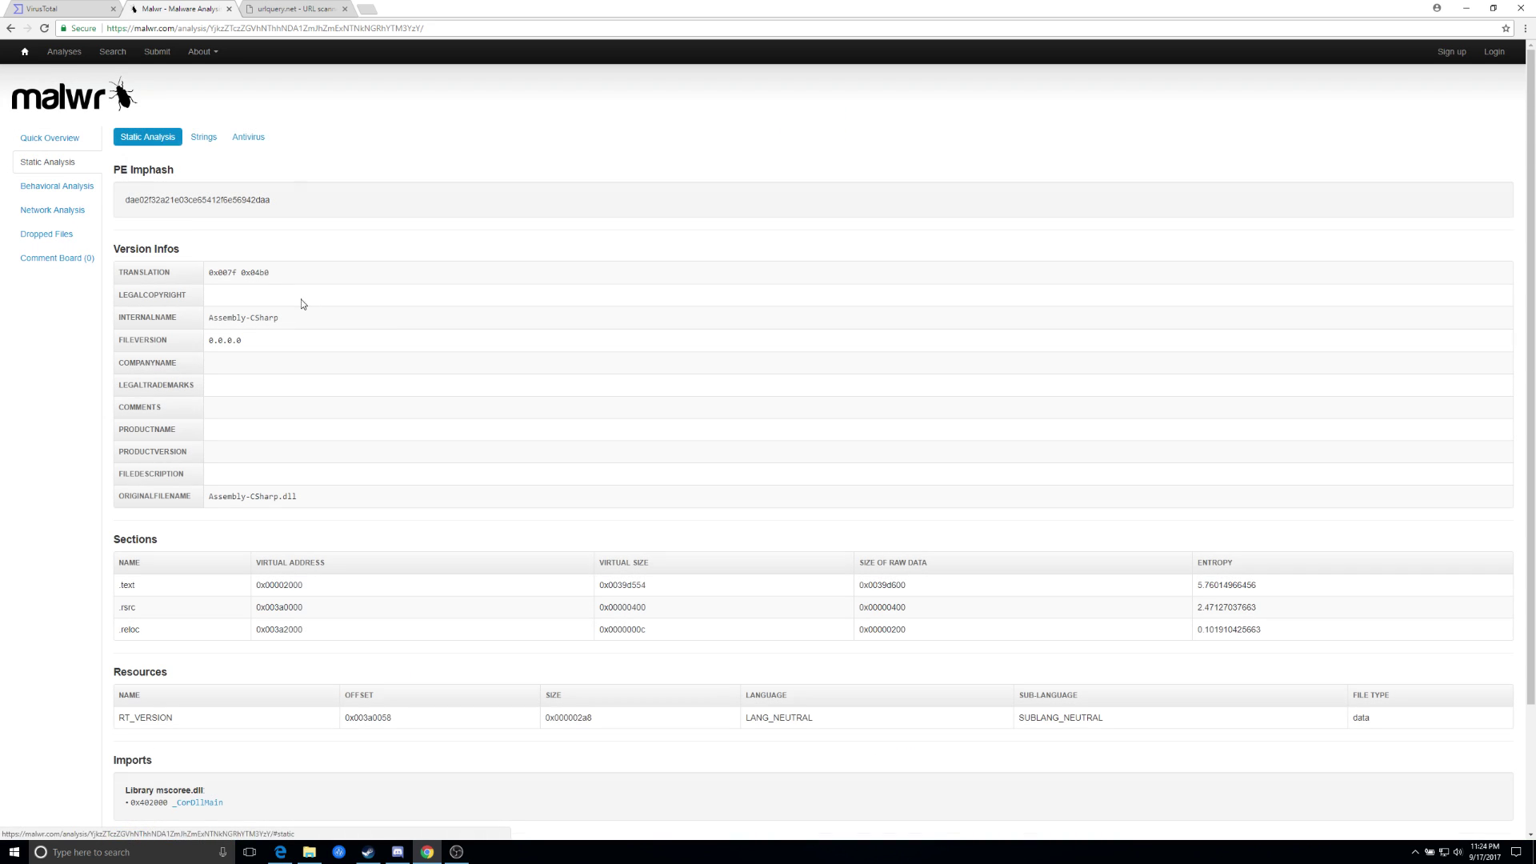
scroll(372, 338, "down", 2)
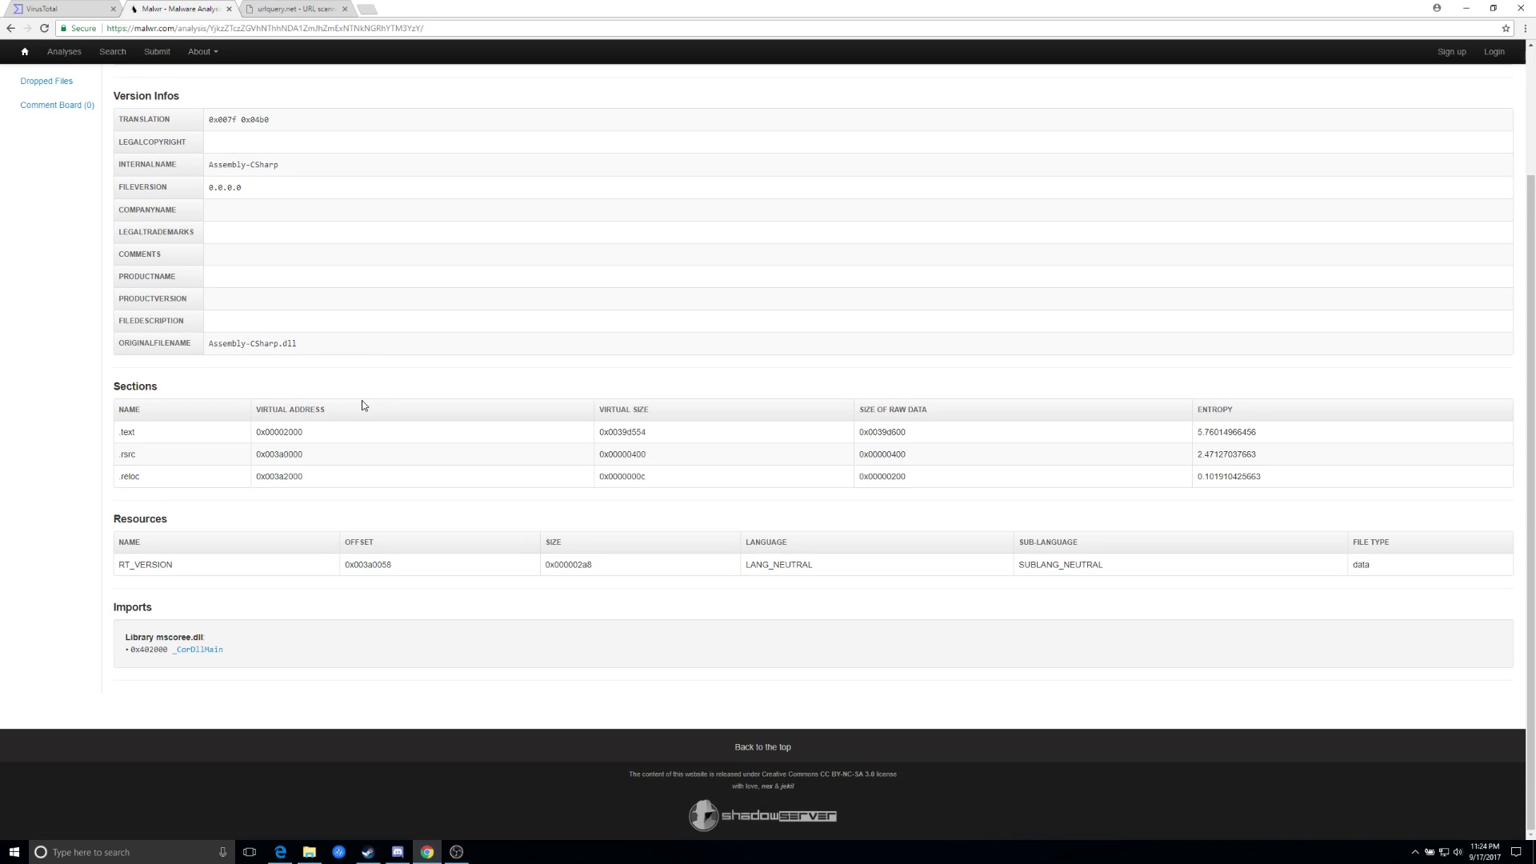
scroll(362, 407, "up", 1)
scroll(361, 407, "up", 1)
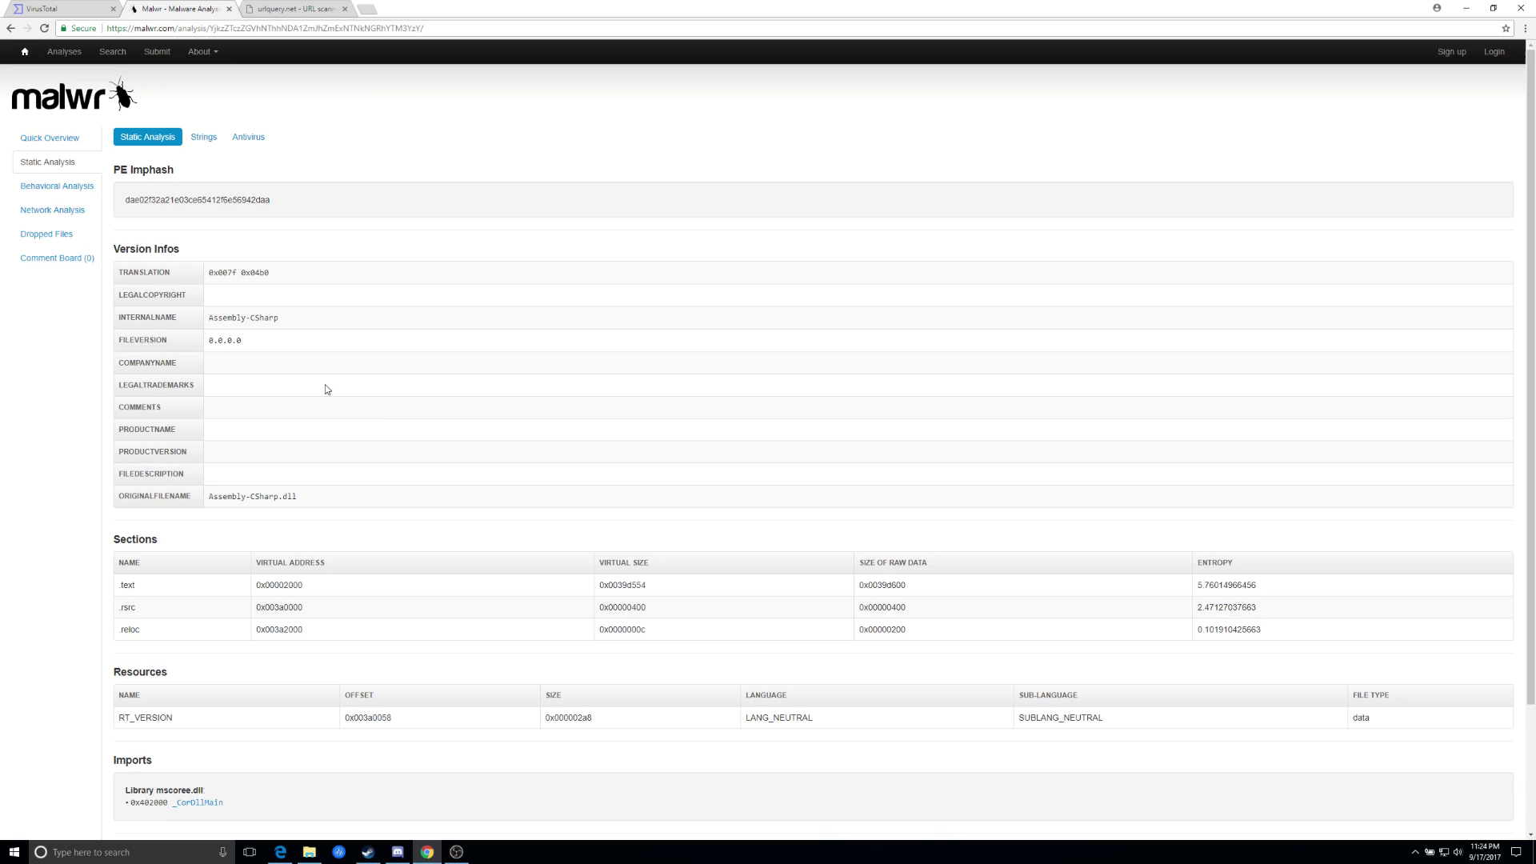
left_click(211, 140)
scroll(233, 281, "down", 3)
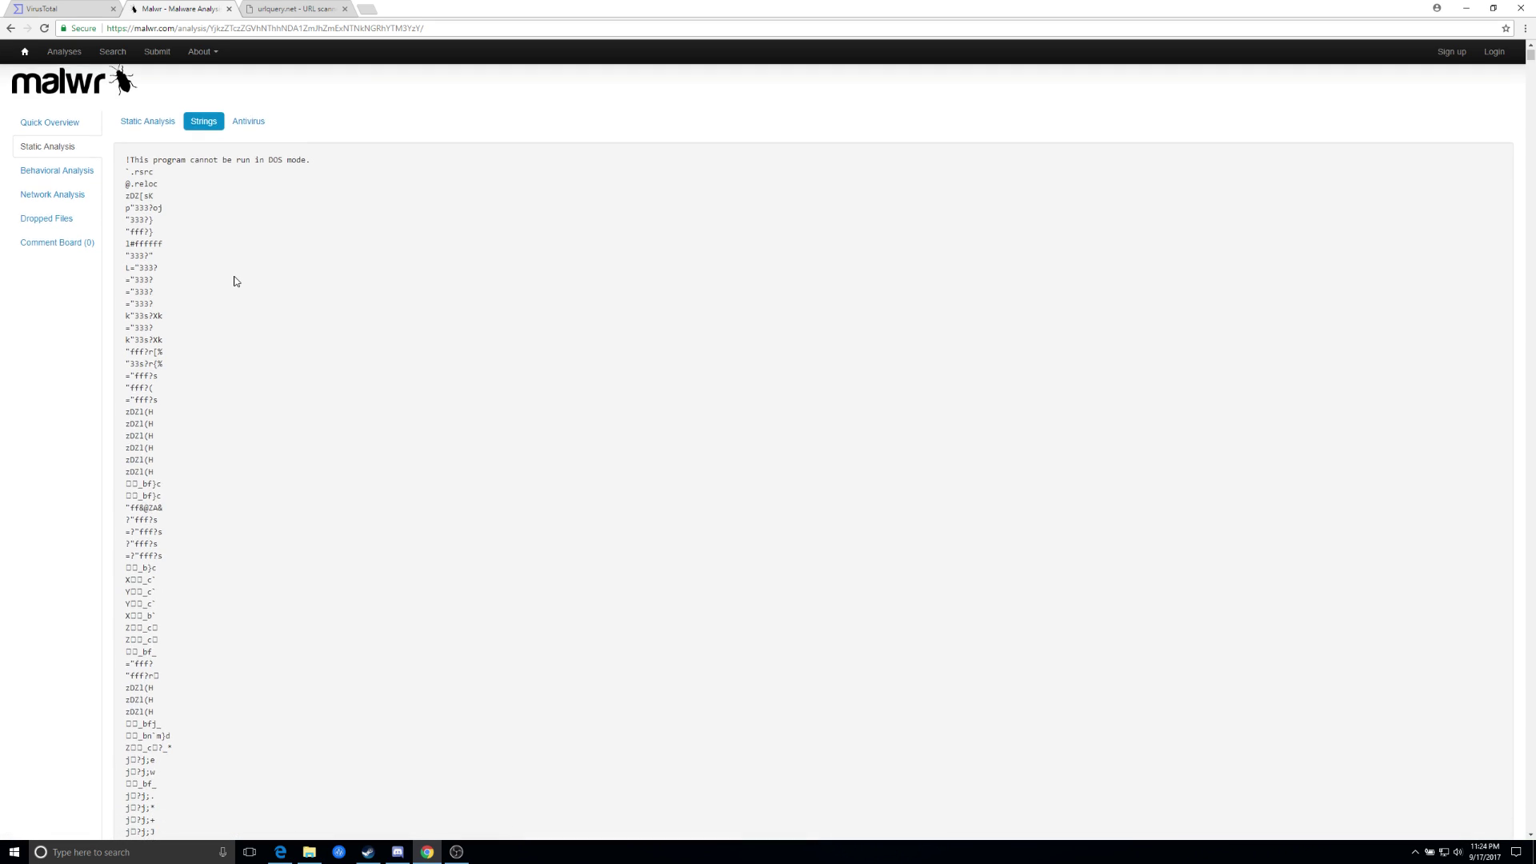
scroll(234, 282, "down", 7)
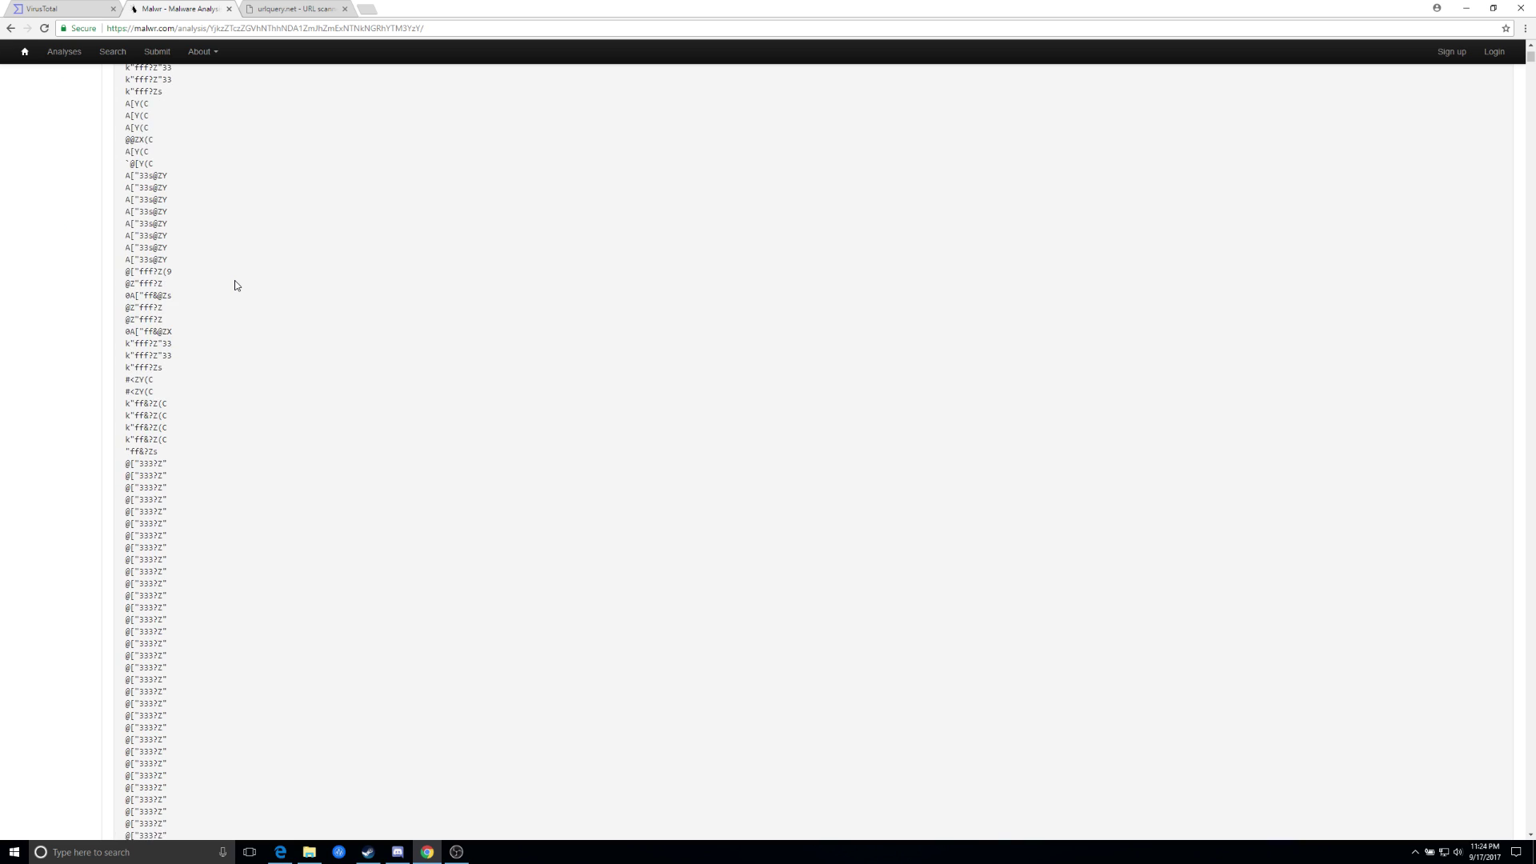
scroll(236, 285, "up", 10)
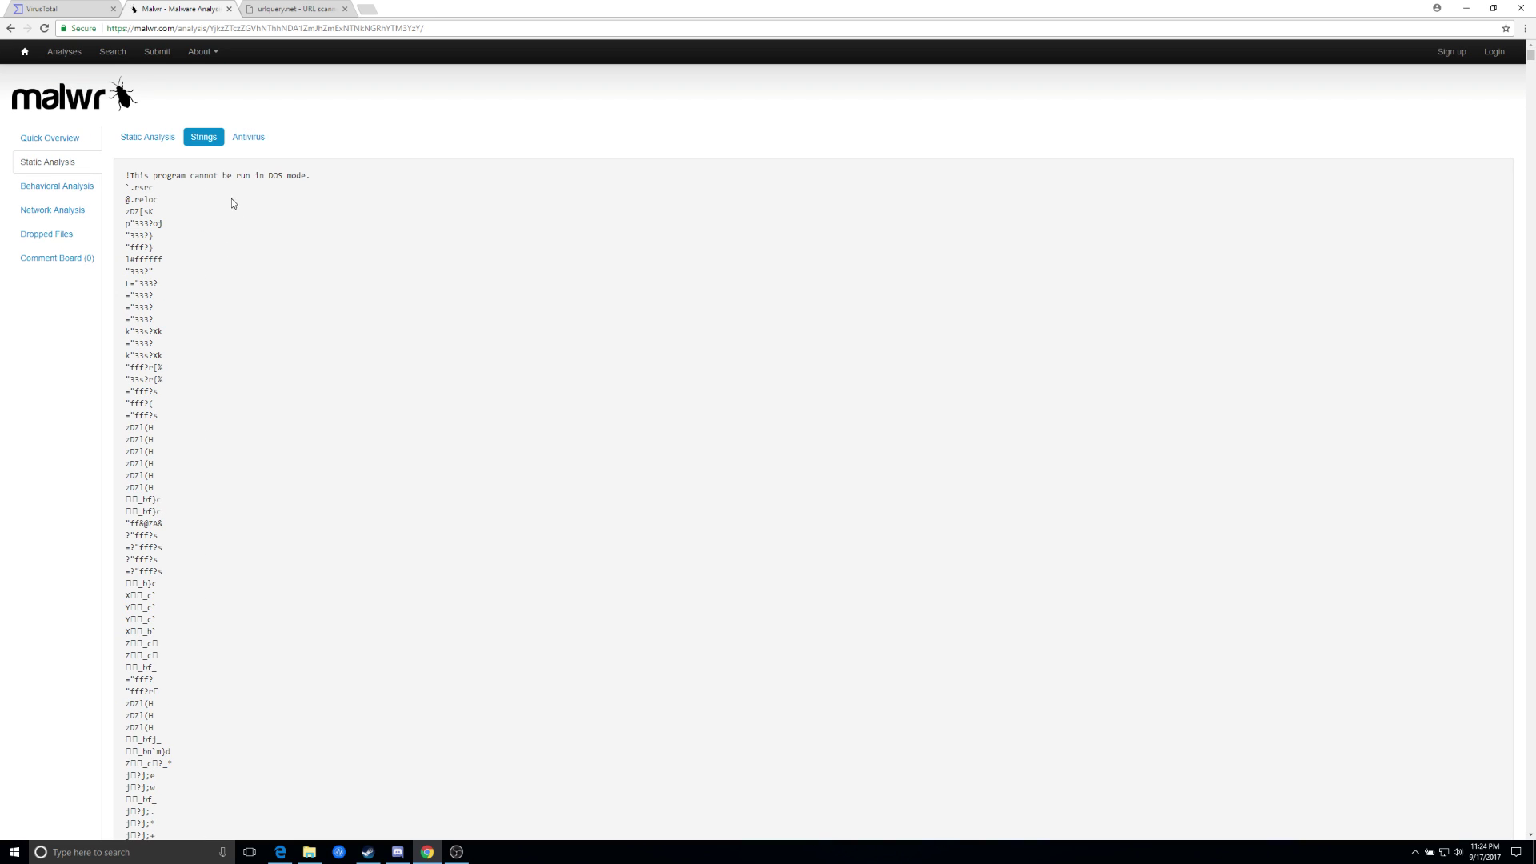
Show the Antivirus tab and scroll through the engines, all reporting Clean
left_click(246, 138)
scroll(305, 287, "down", 2)
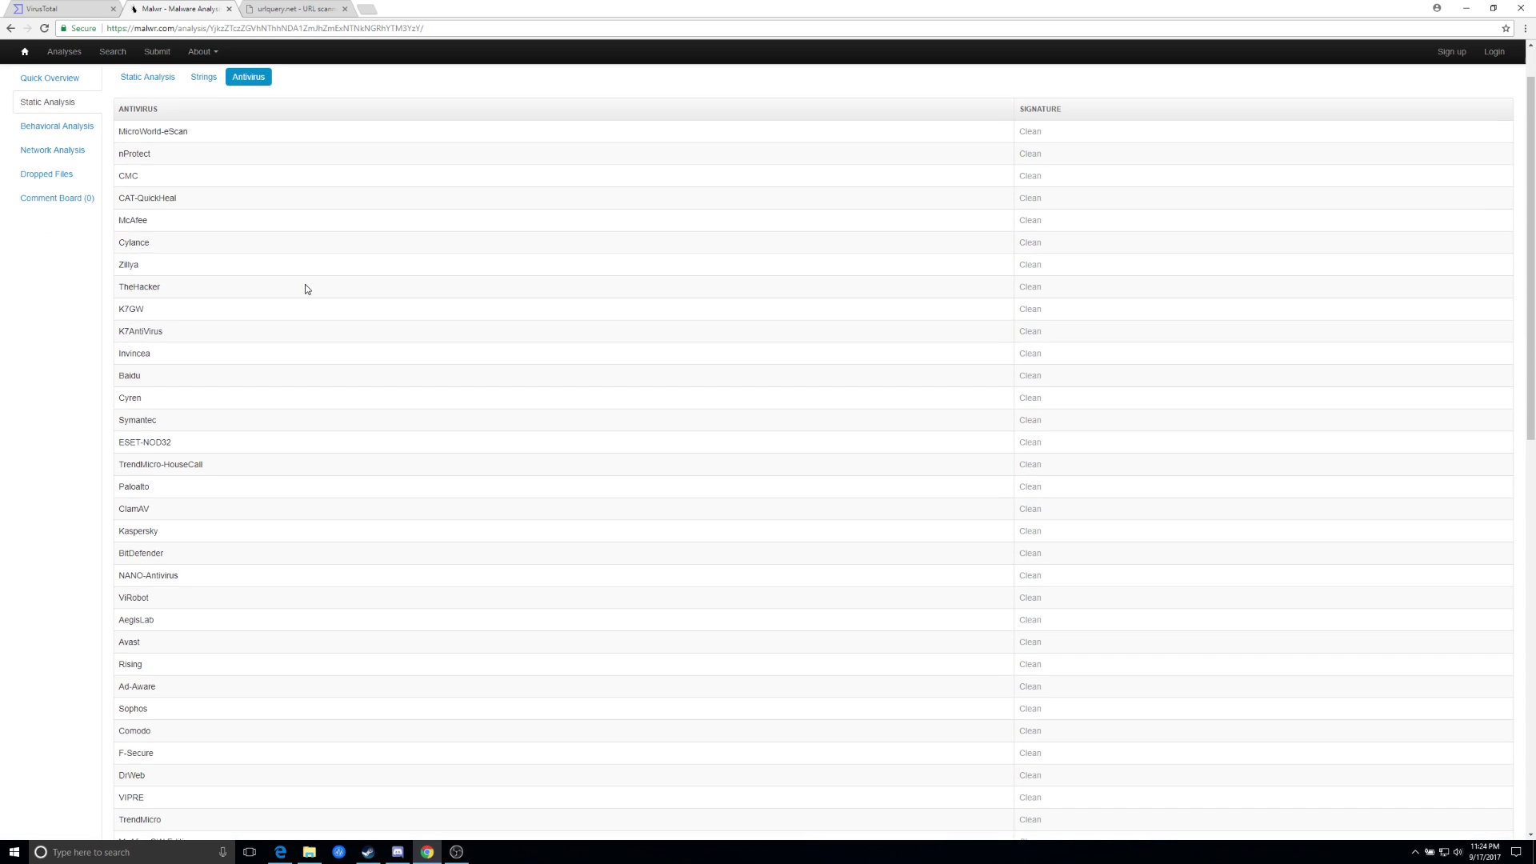
scroll(508, 374, "down", 9)
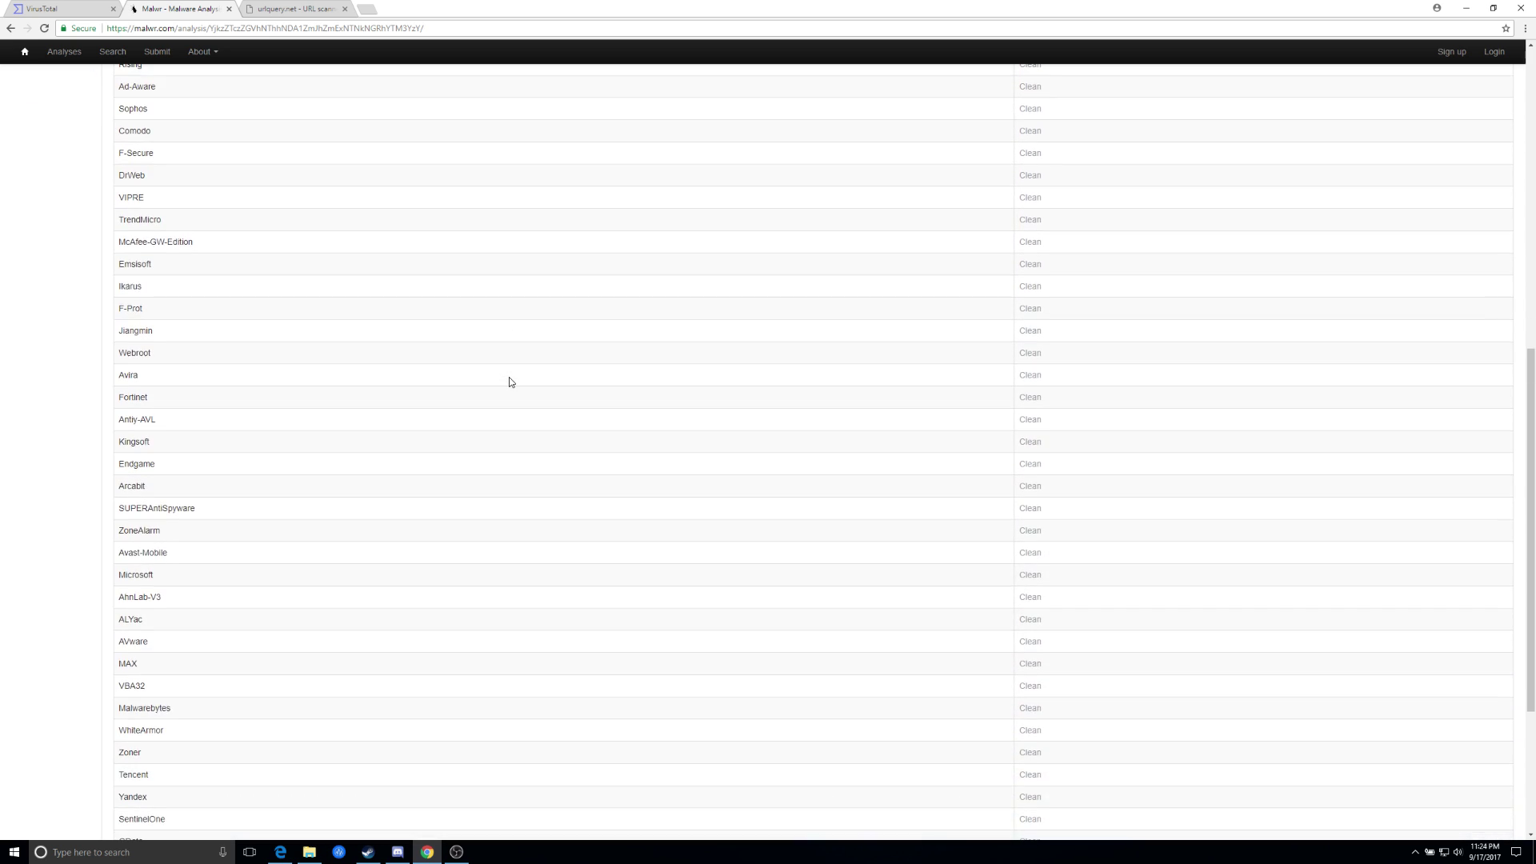
scroll(506, 383, "up", 10)
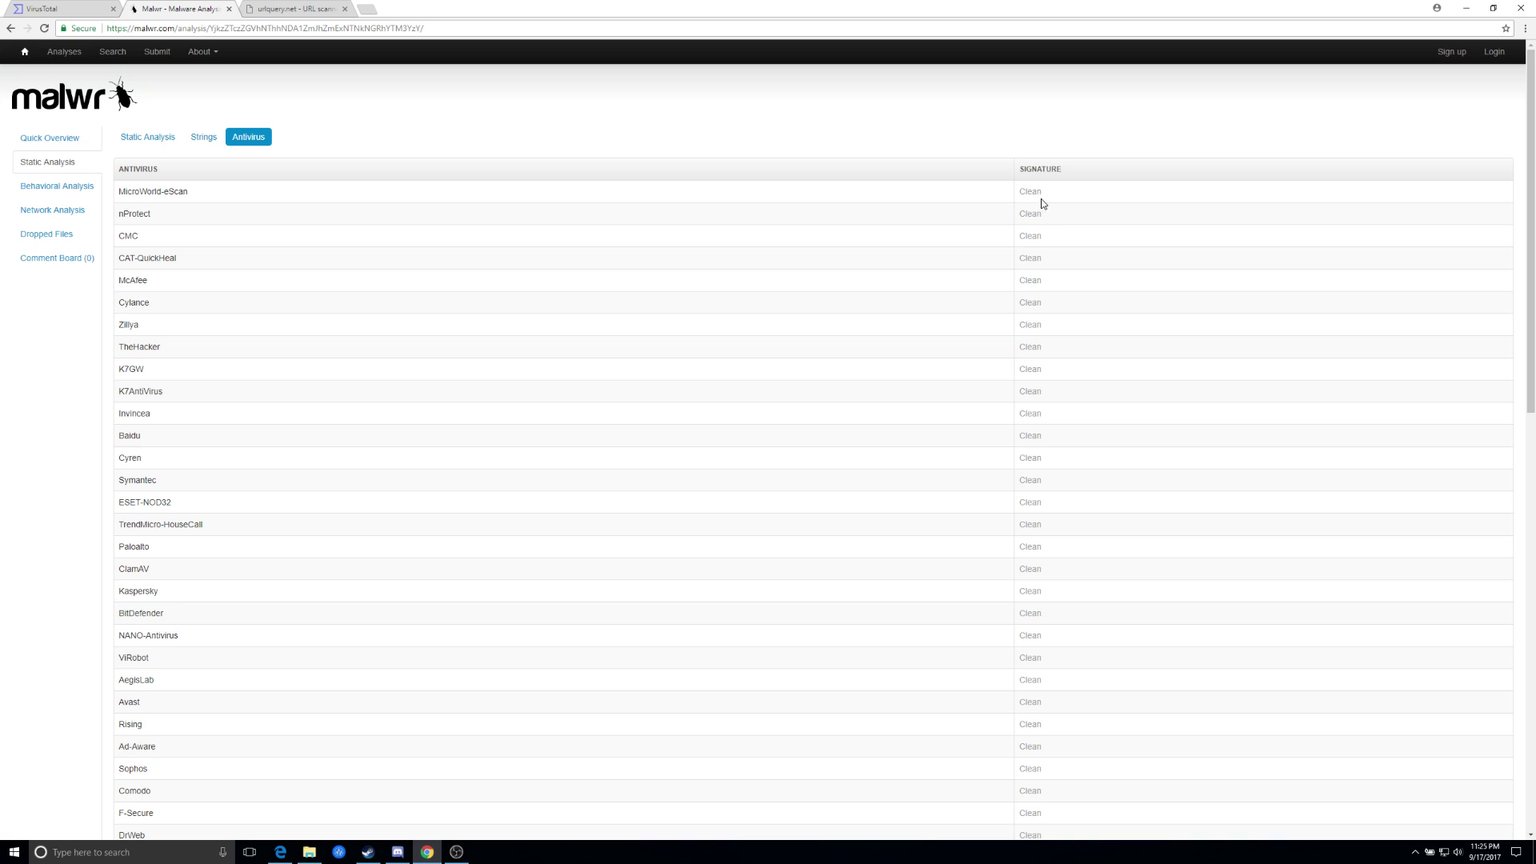
scroll(747, 316, "down", 4)
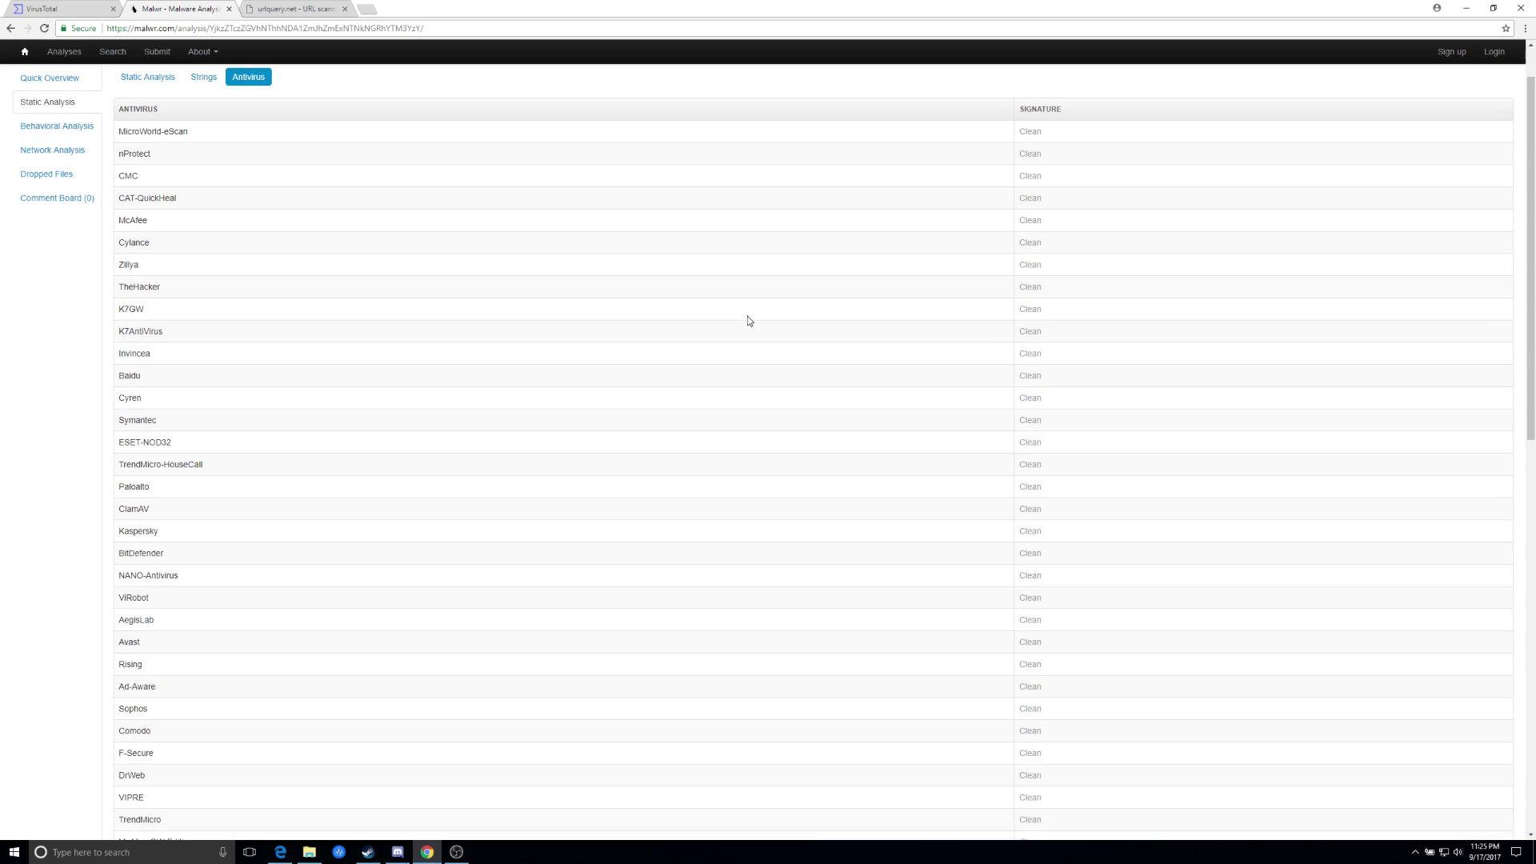
scroll(747, 324, "down", 7)
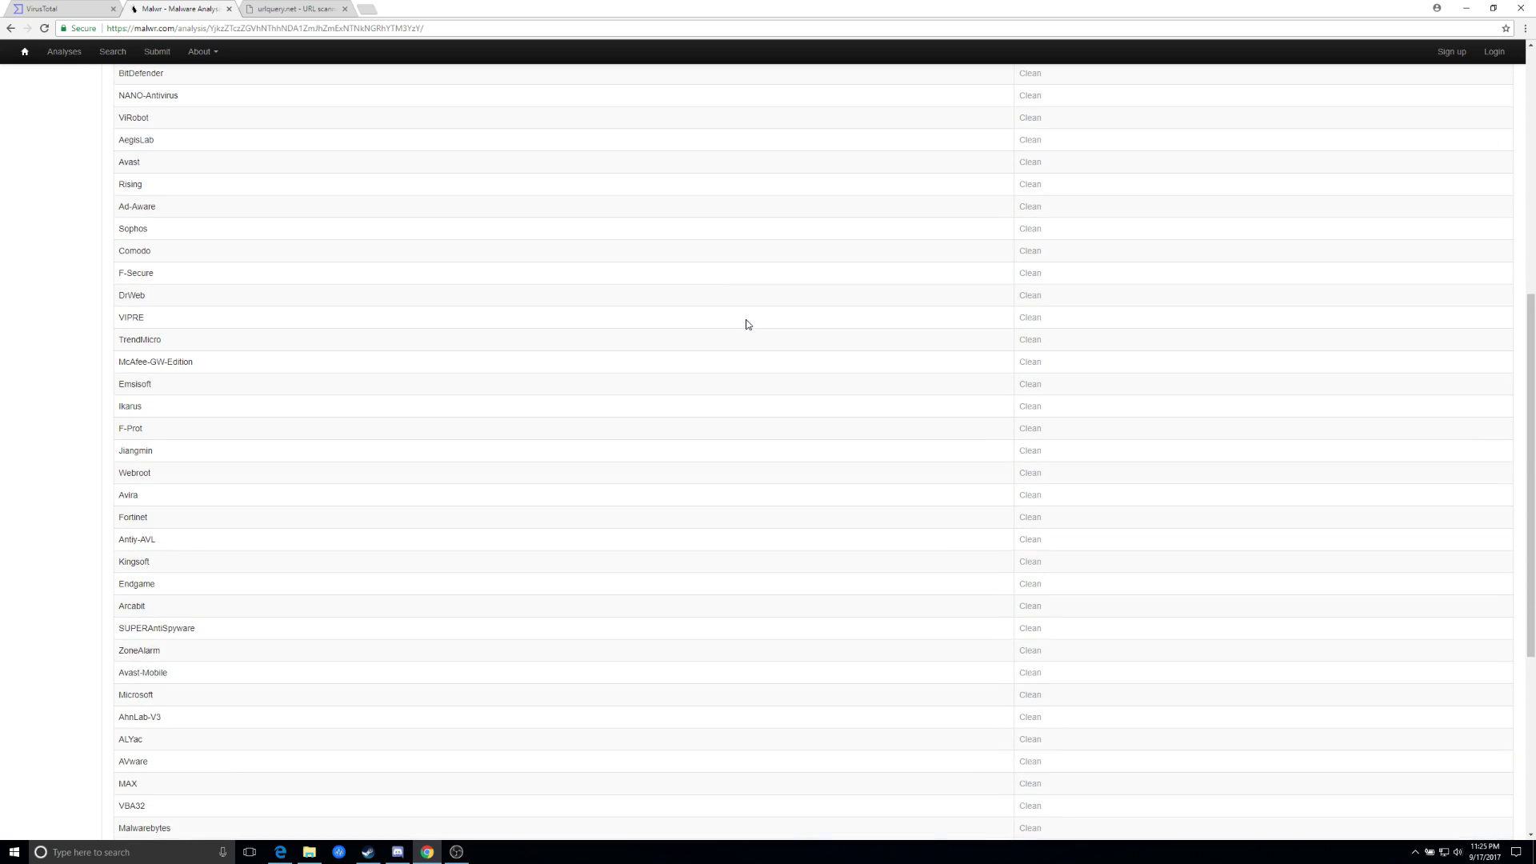
scroll(746, 324, "up", 12)
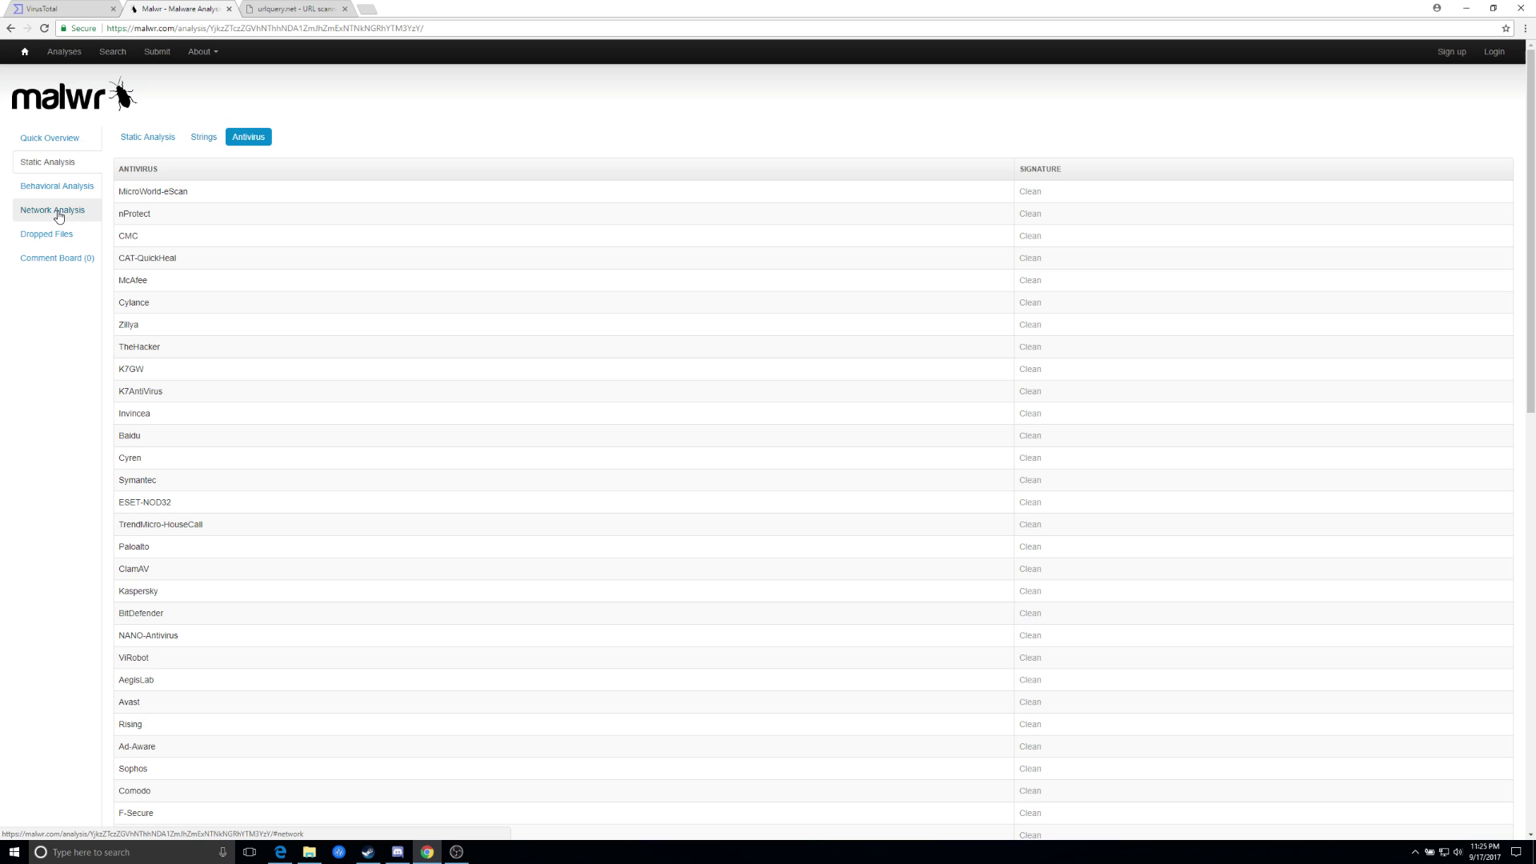
Glance at Network Analysis, then scroll through the Behavioral Analysis API call table
left_click(59, 216)
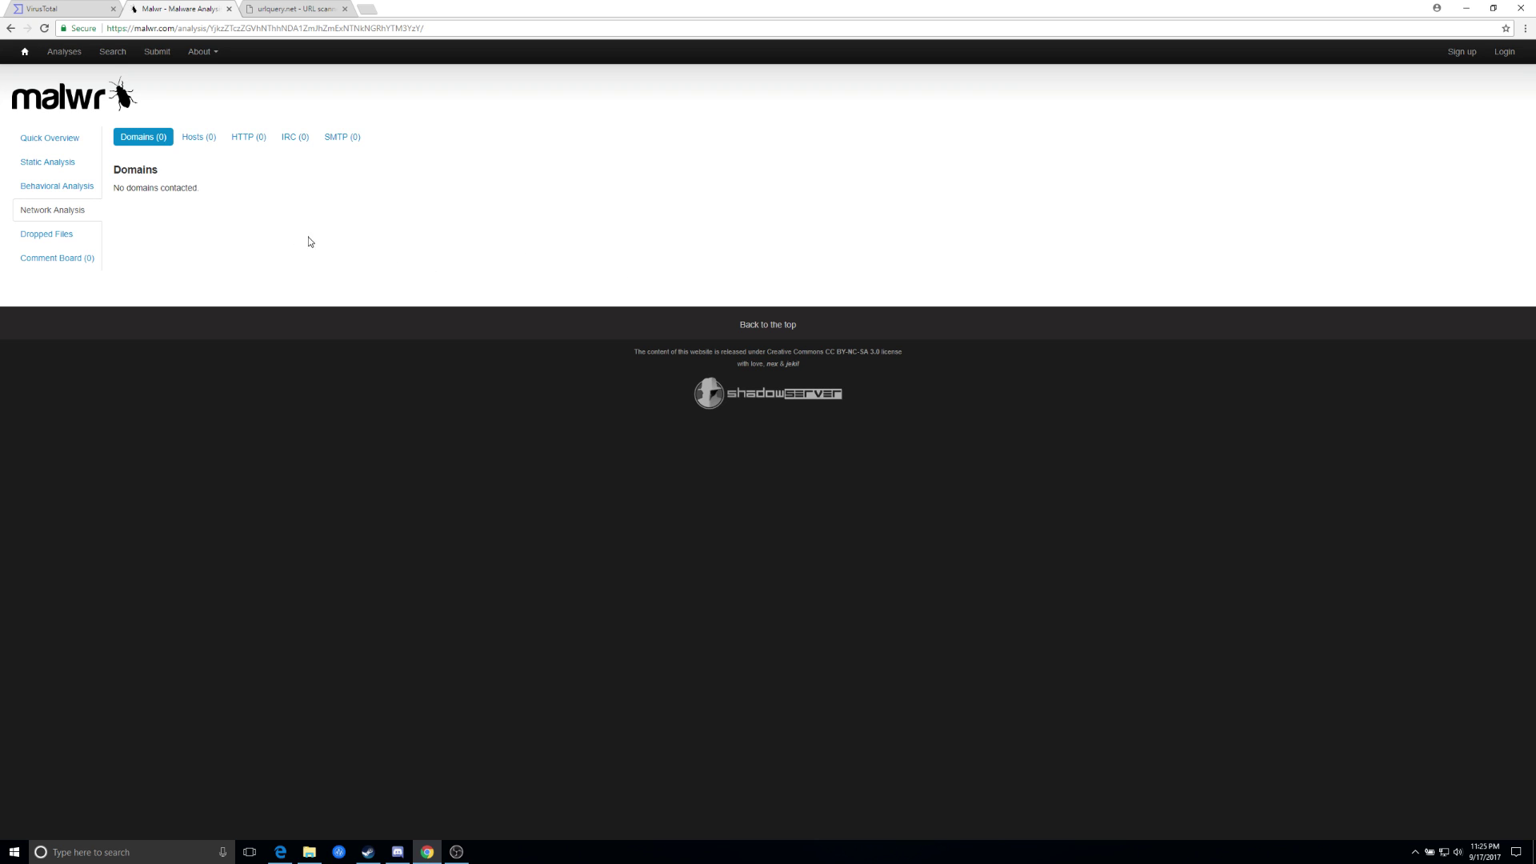
left_click(69, 190)
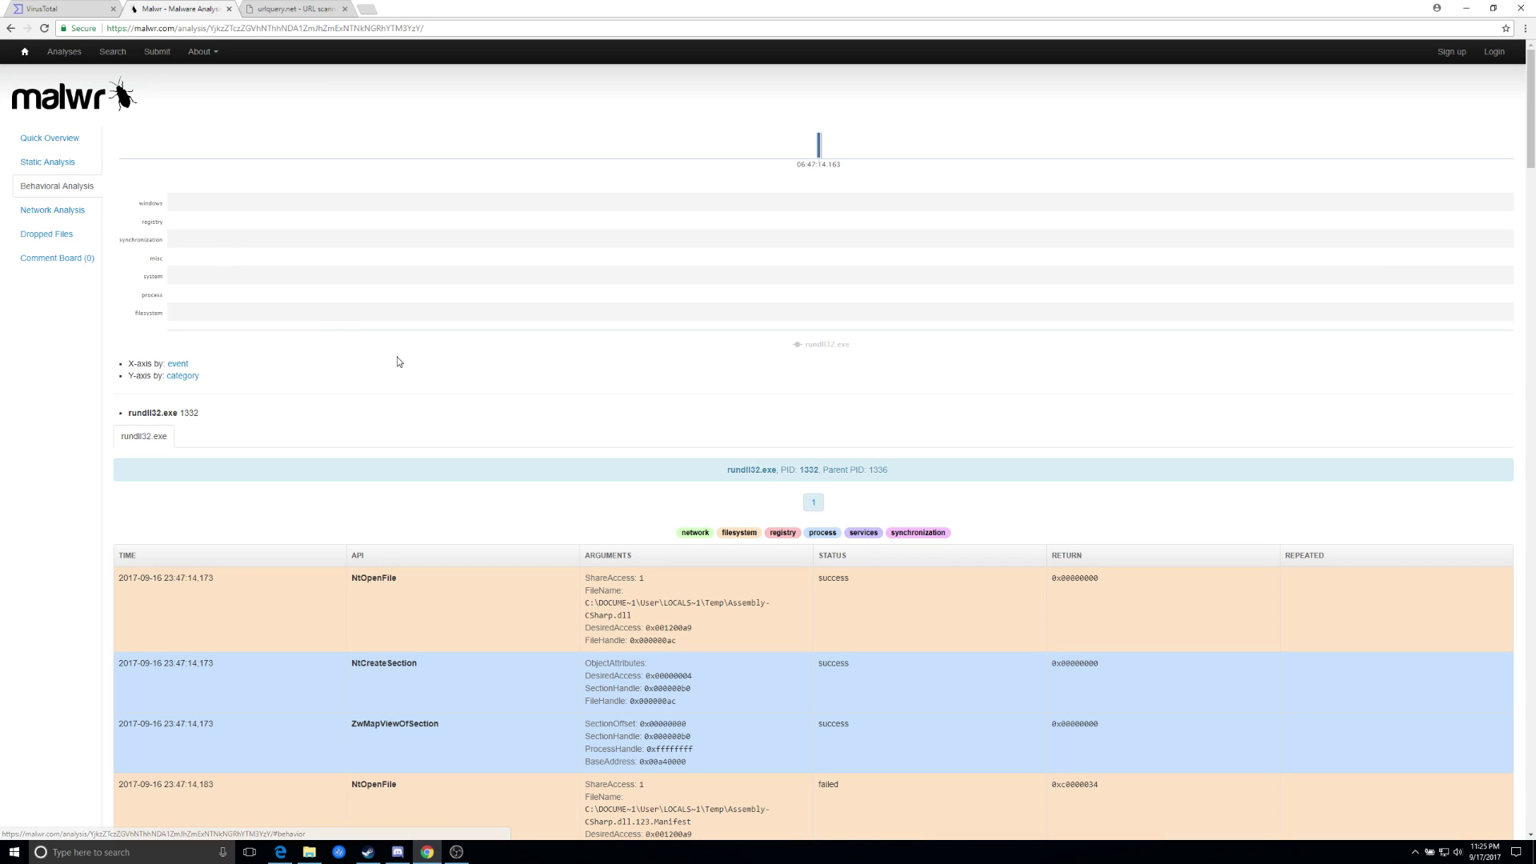
scroll(429, 370, "down", 2)
scroll(574, 414, "down", 5)
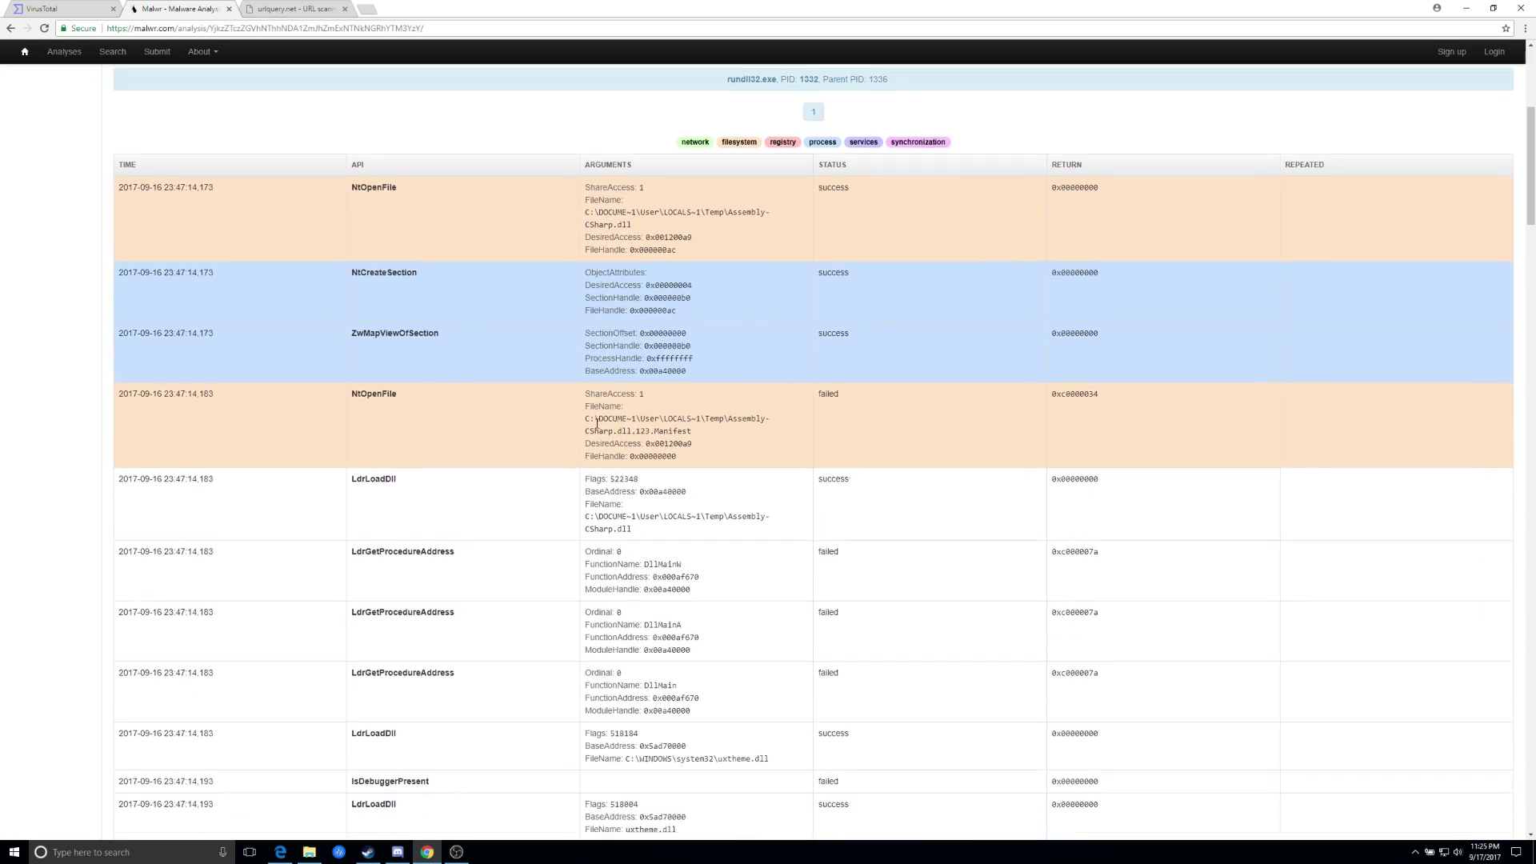
scroll(596, 424, "down", 5)
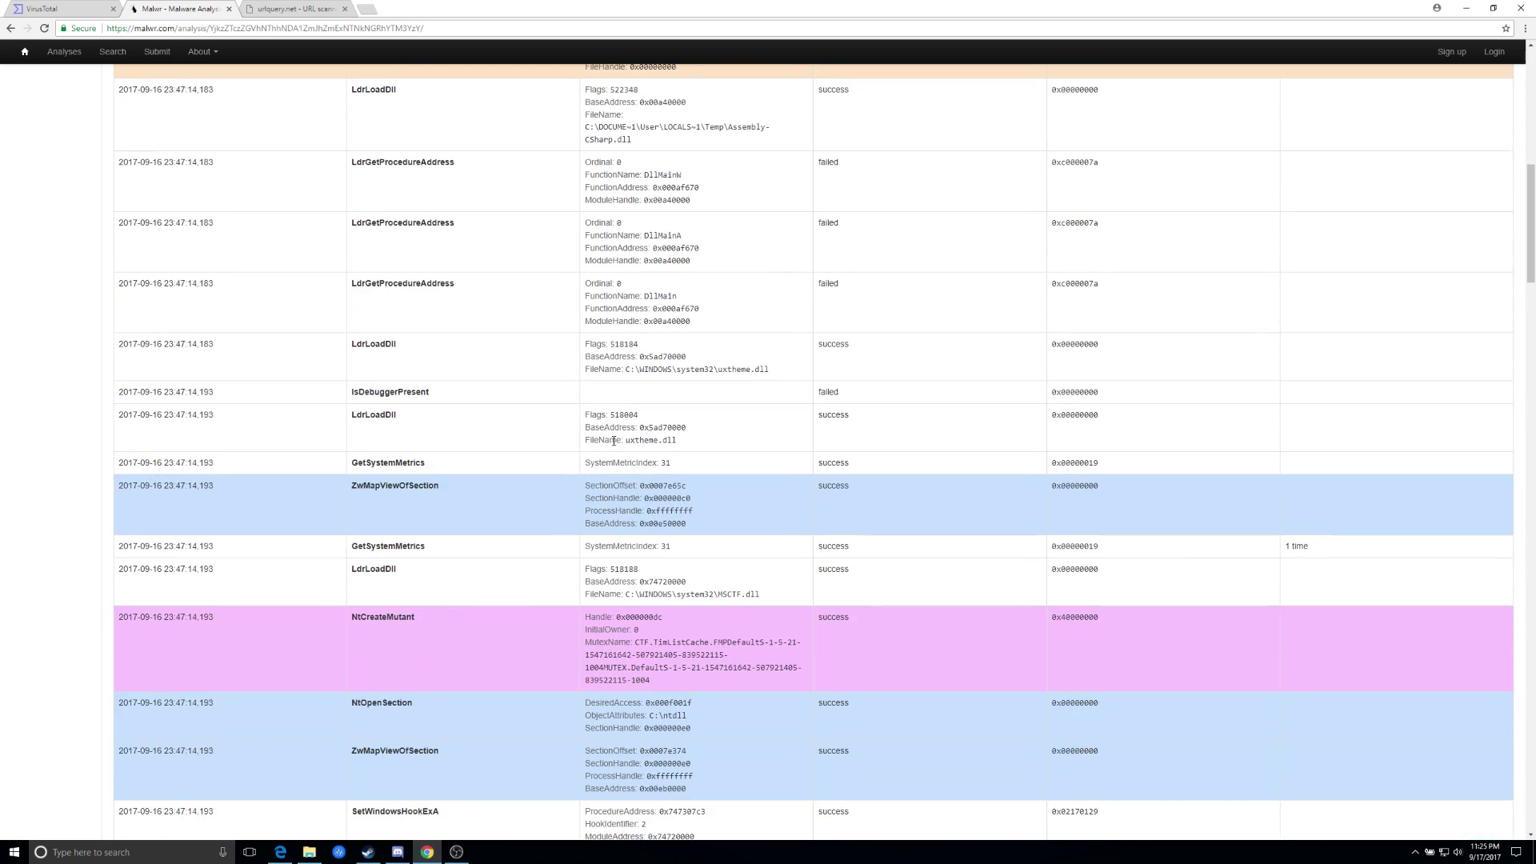
scroll(680, 506, "down", 8)
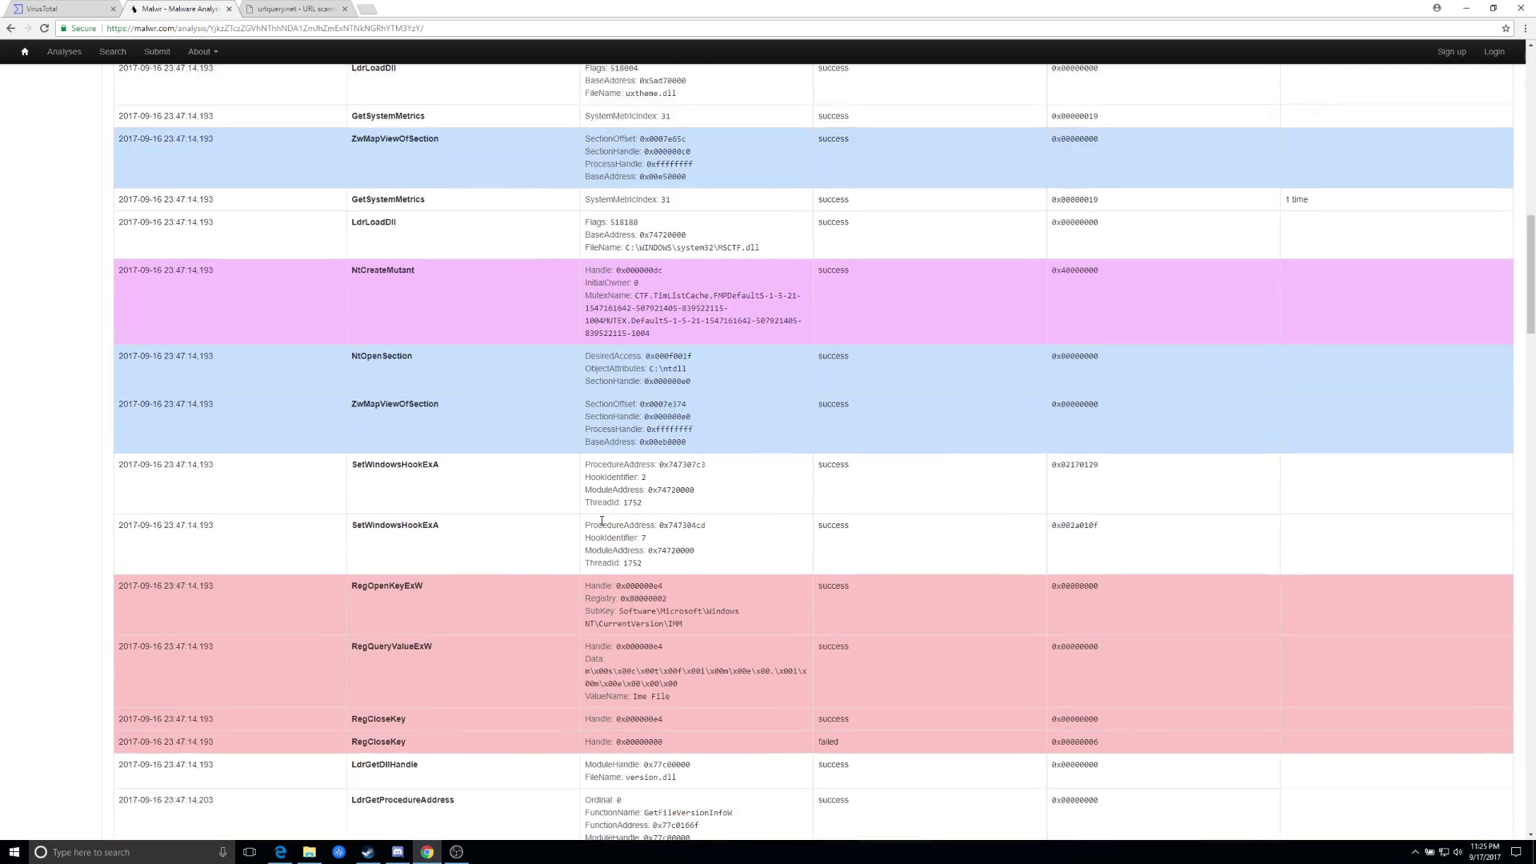
scroll(602, 523, "down", 7)
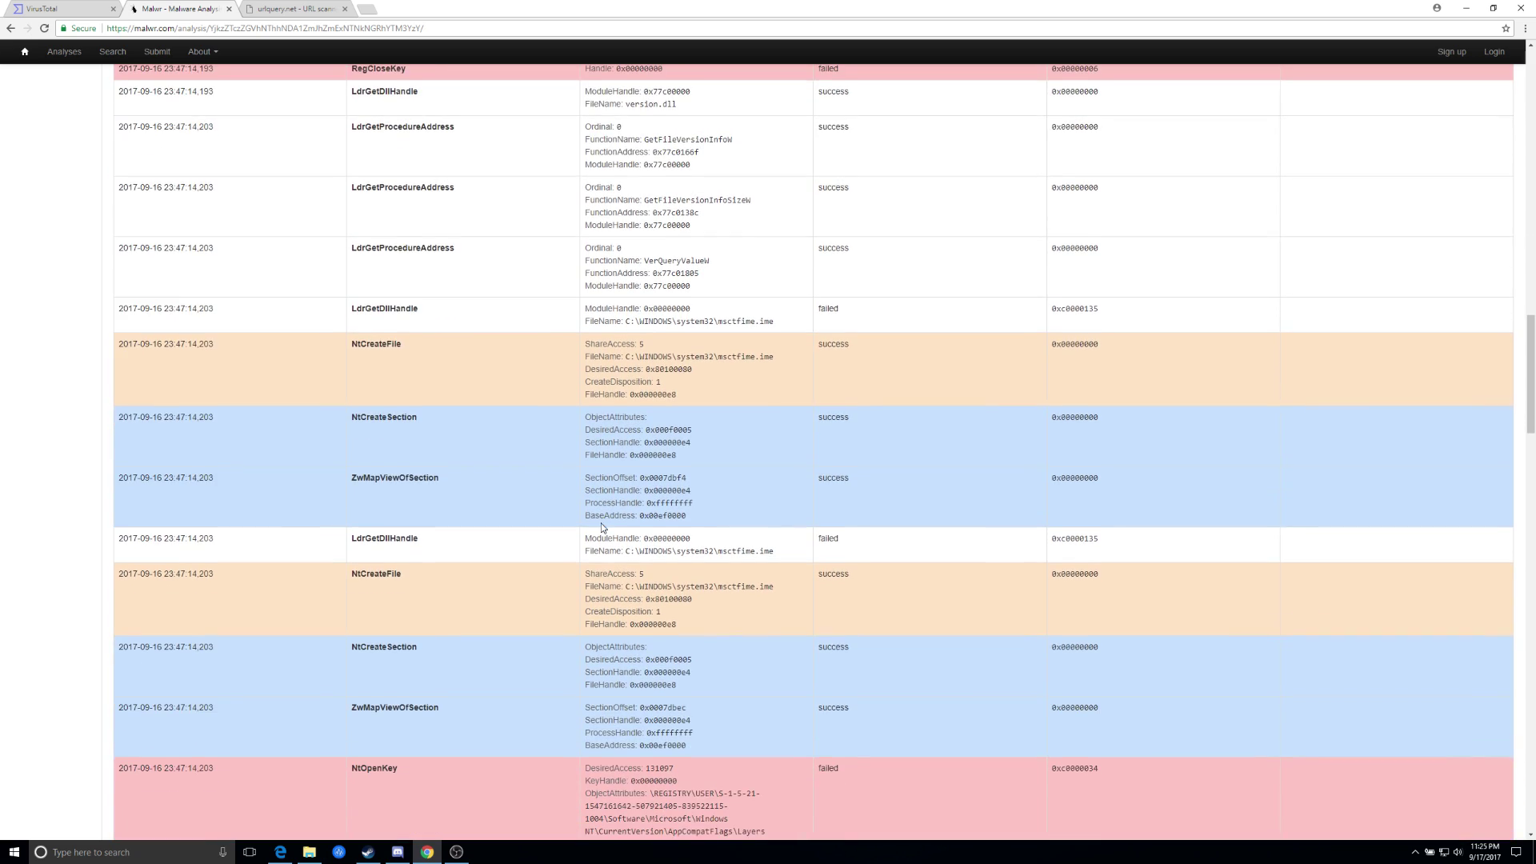
scroll(602, 523, "down", 8)
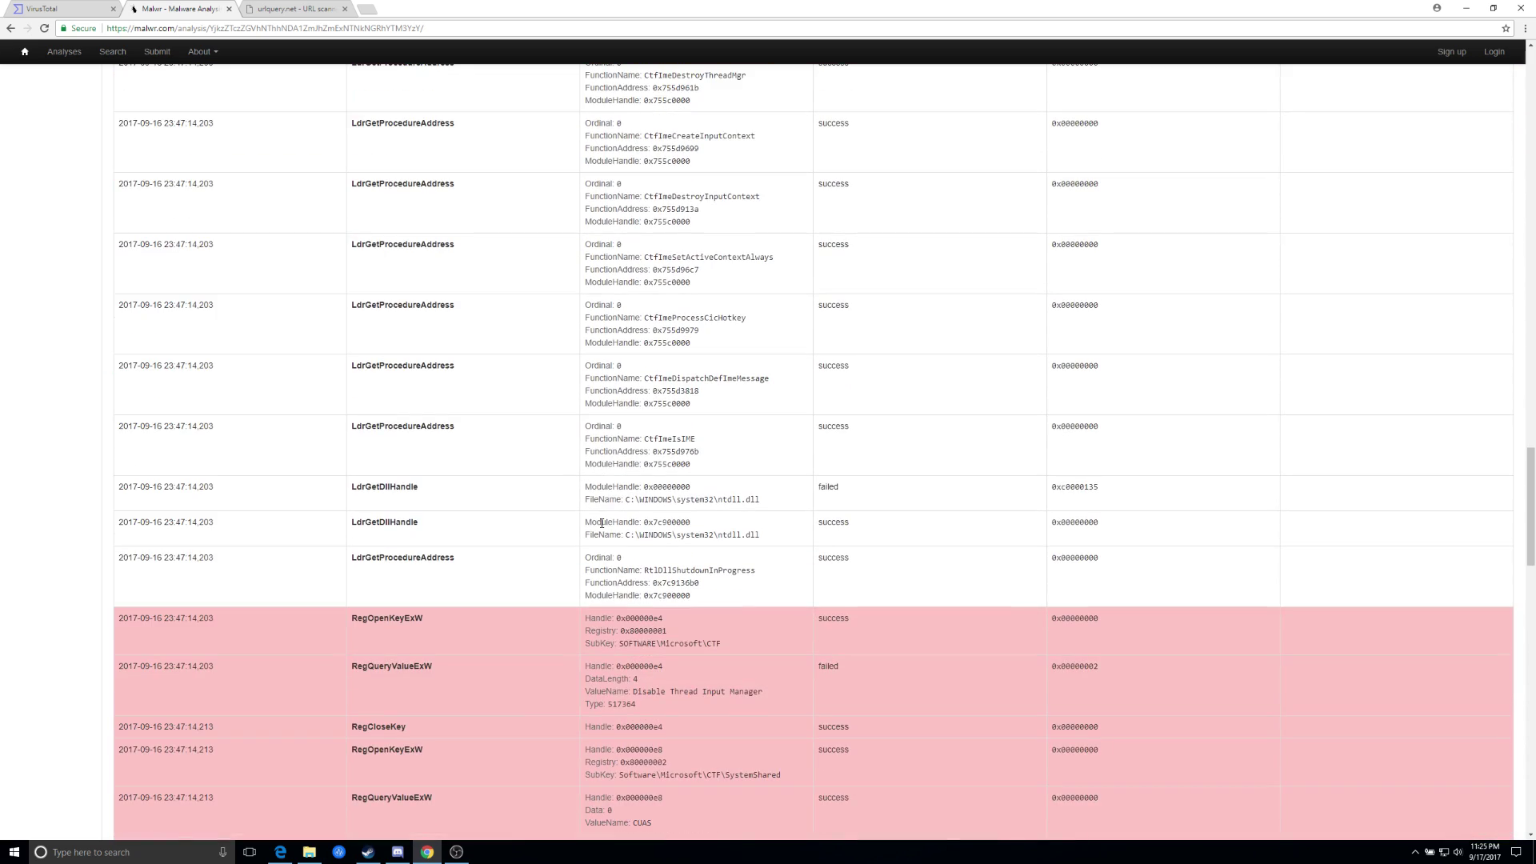
scroll(601, 524, "down", 2)
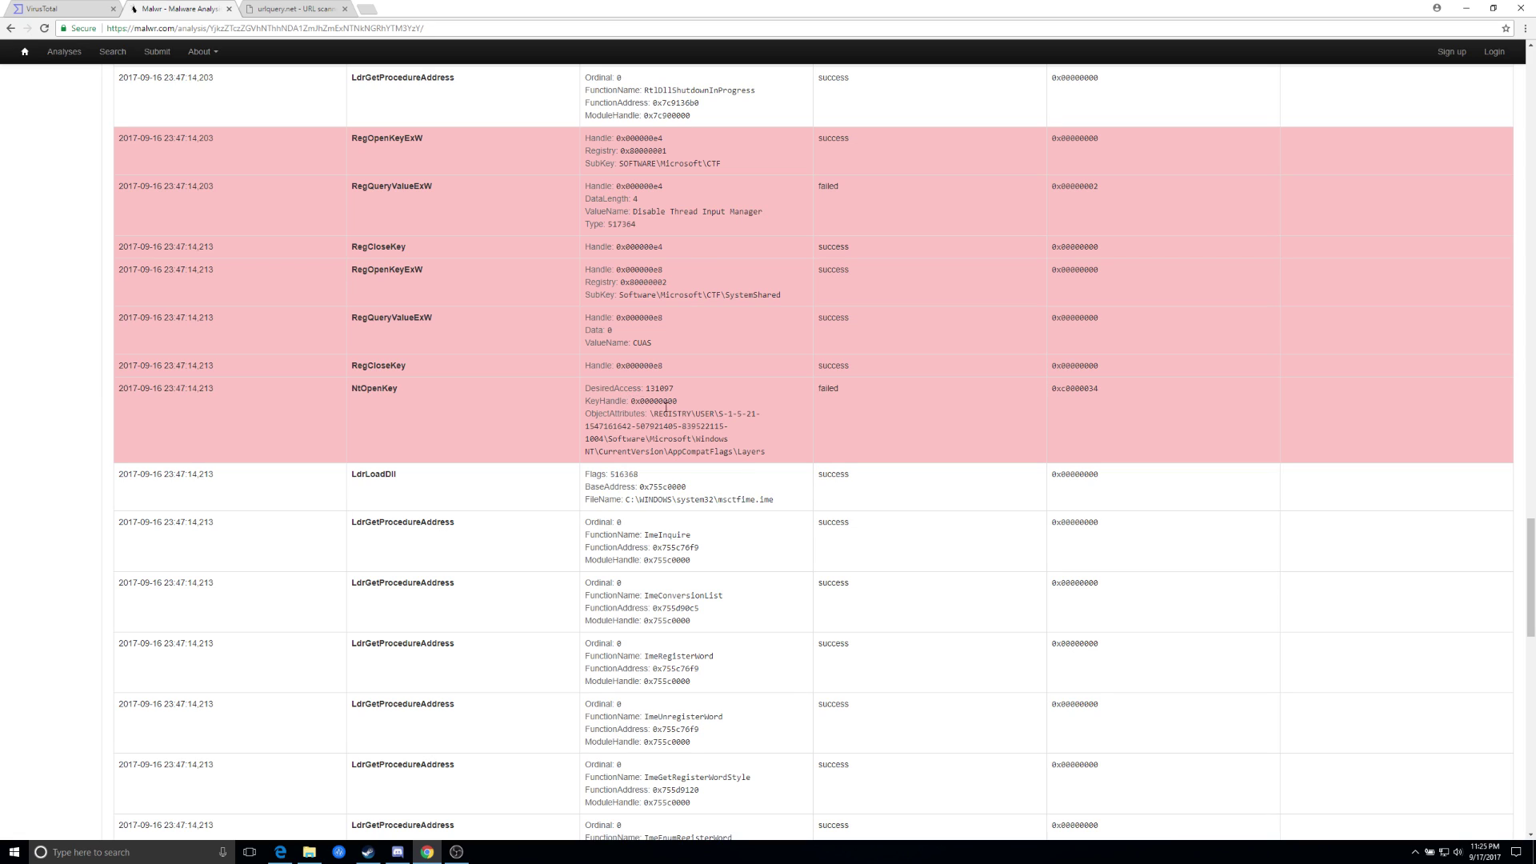
scroll(781, 472, "down", 4)
scroll(781, 470, "up", 6)
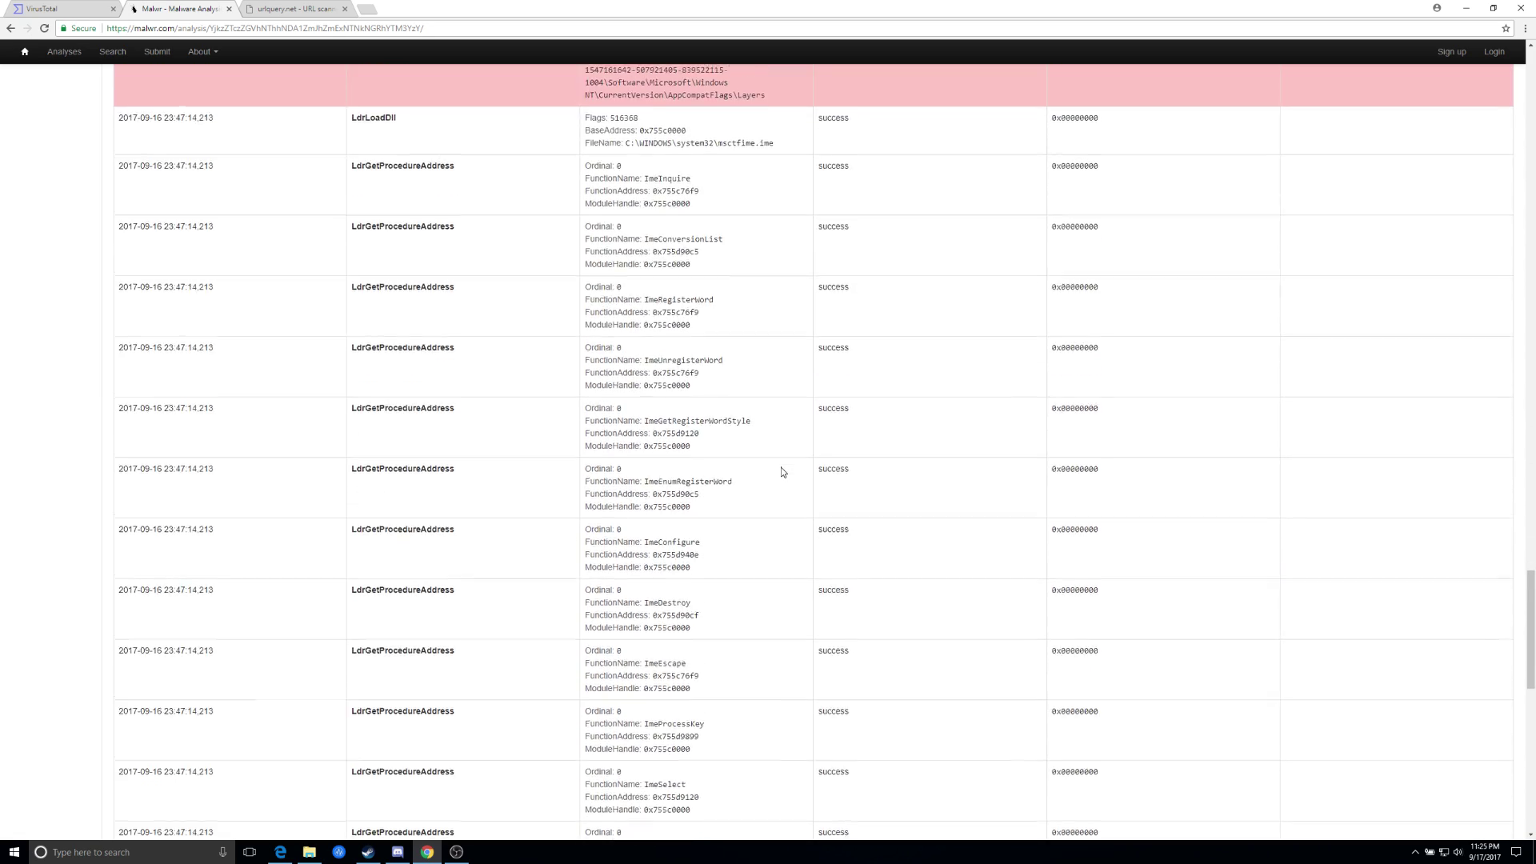
scroll(772, 465, "up", 20)
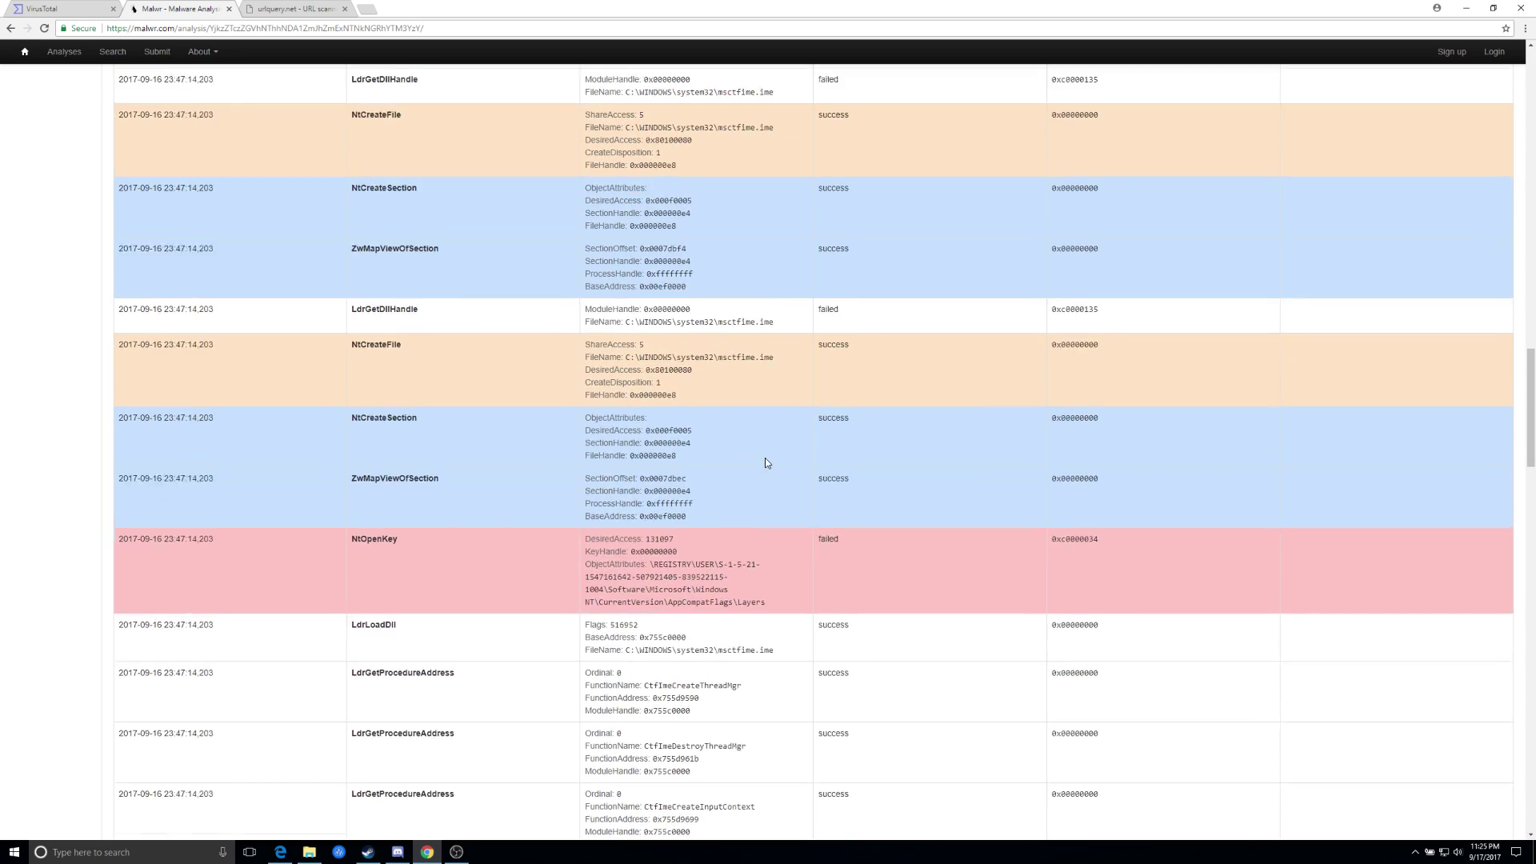
scroll(763, 460, "up", 20)
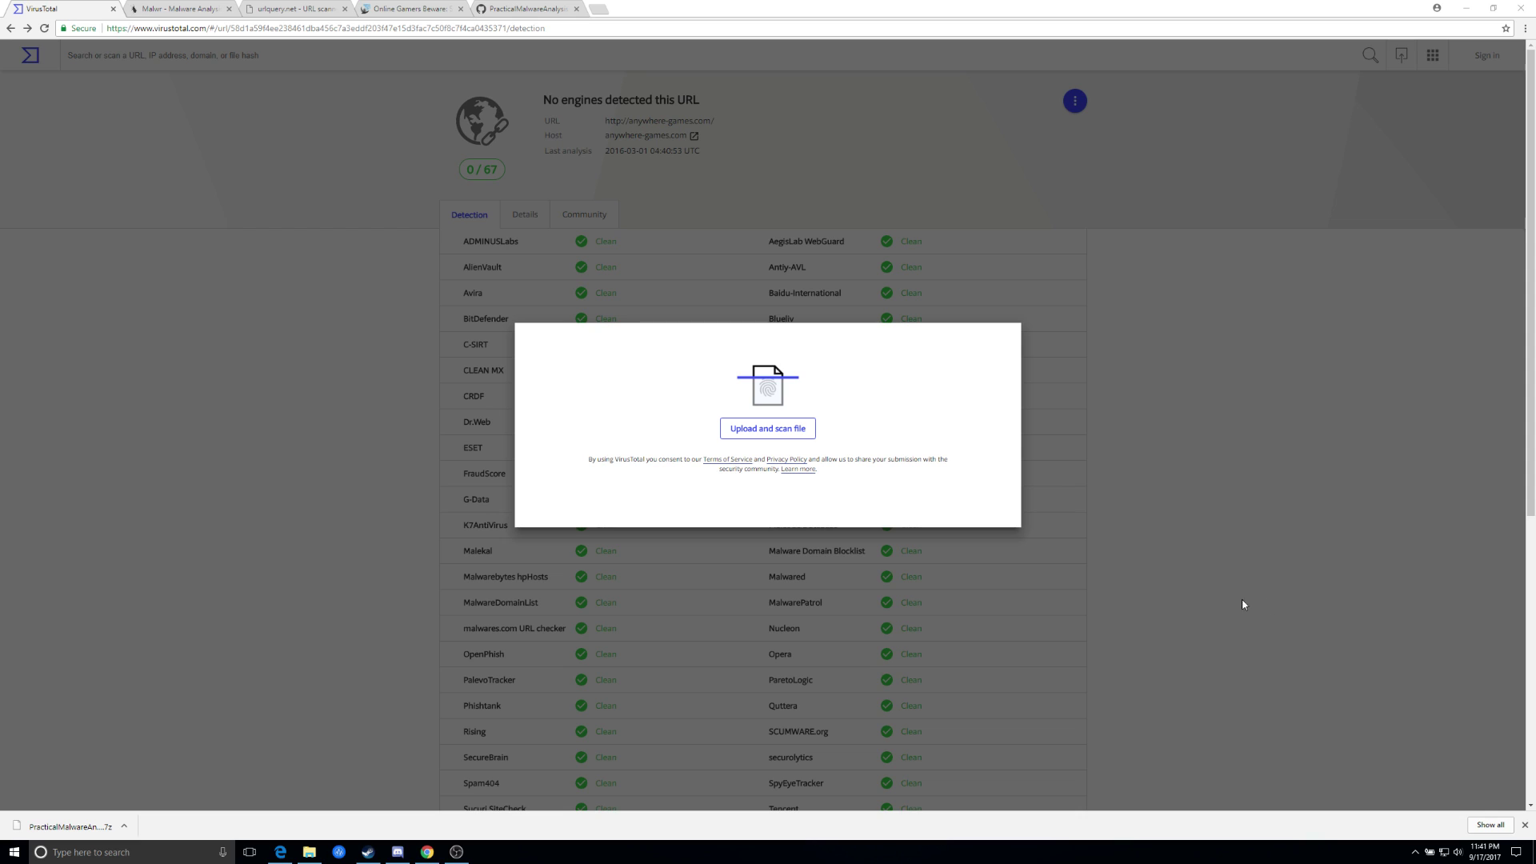
Upload PracticalMalwareAnalysis-Labs.7z from Downloads to VirusTotal and view its 1/56 detection result
left_click(761, 432)
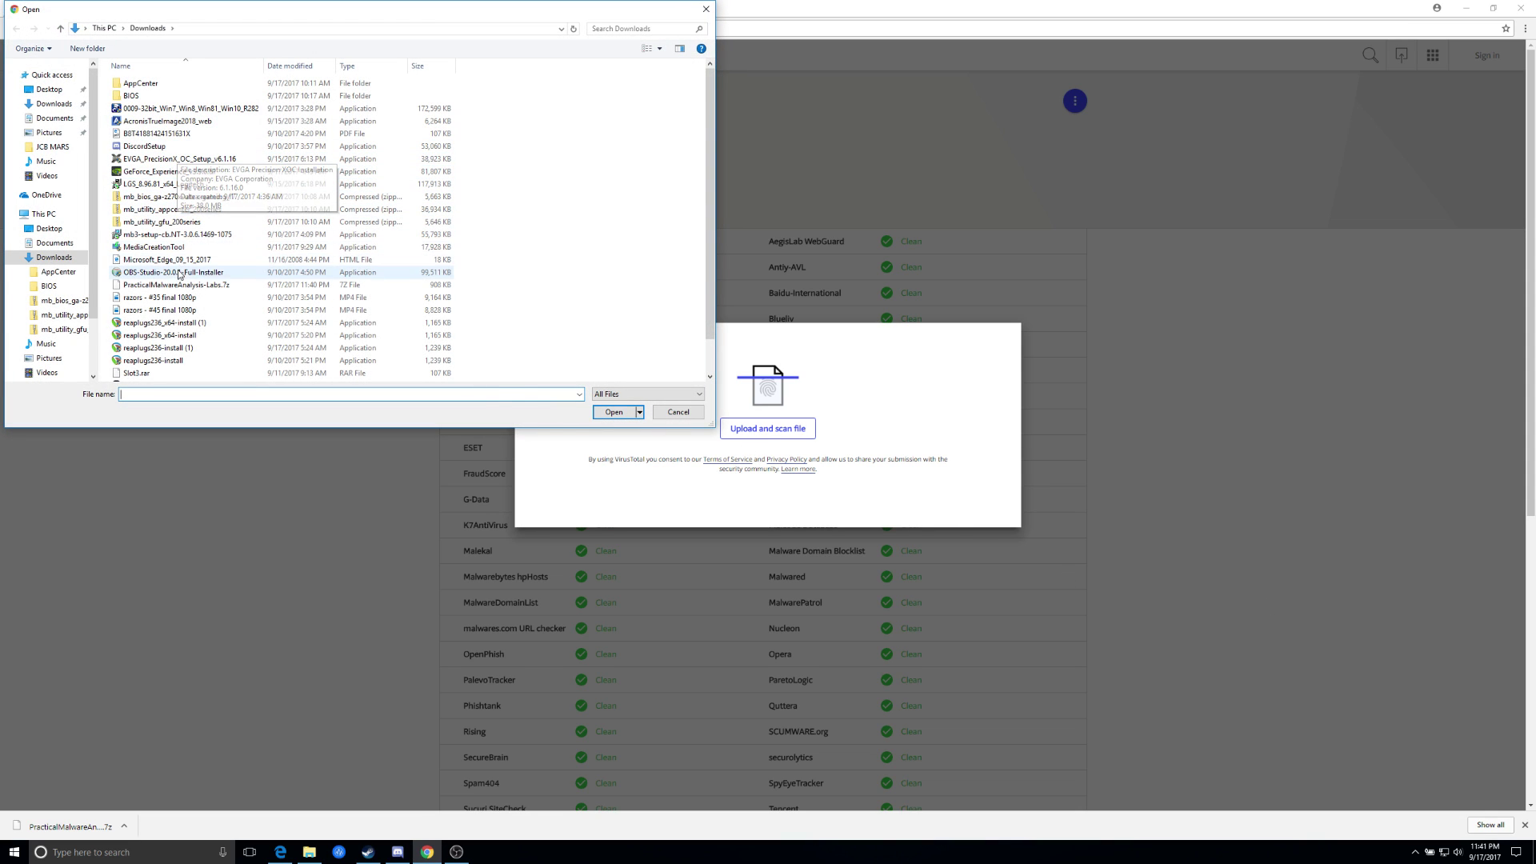
scroll(180, 293, "down", 1)
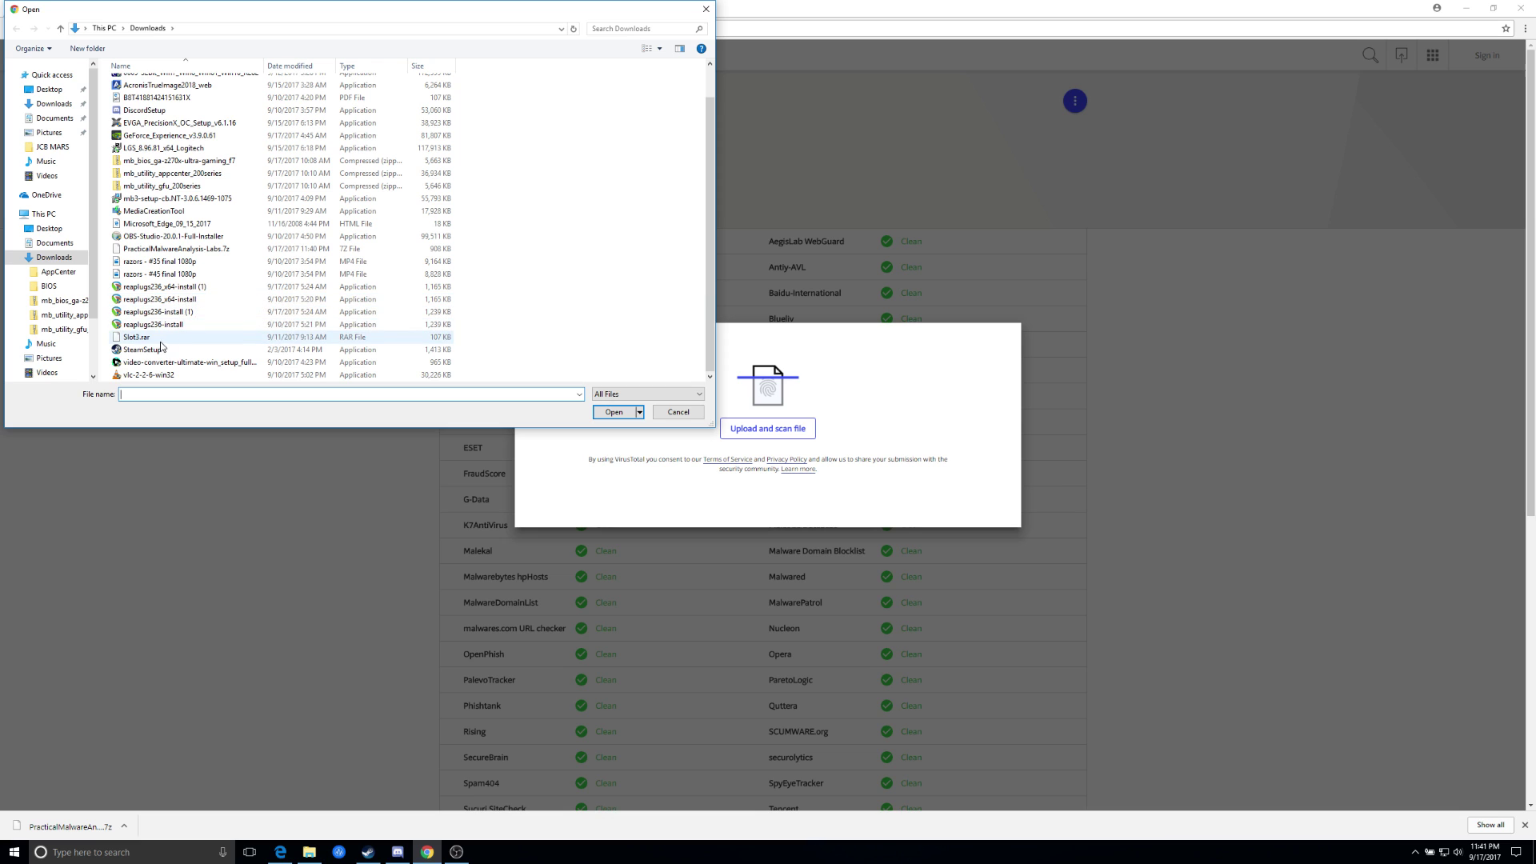
double_click(166, 249)
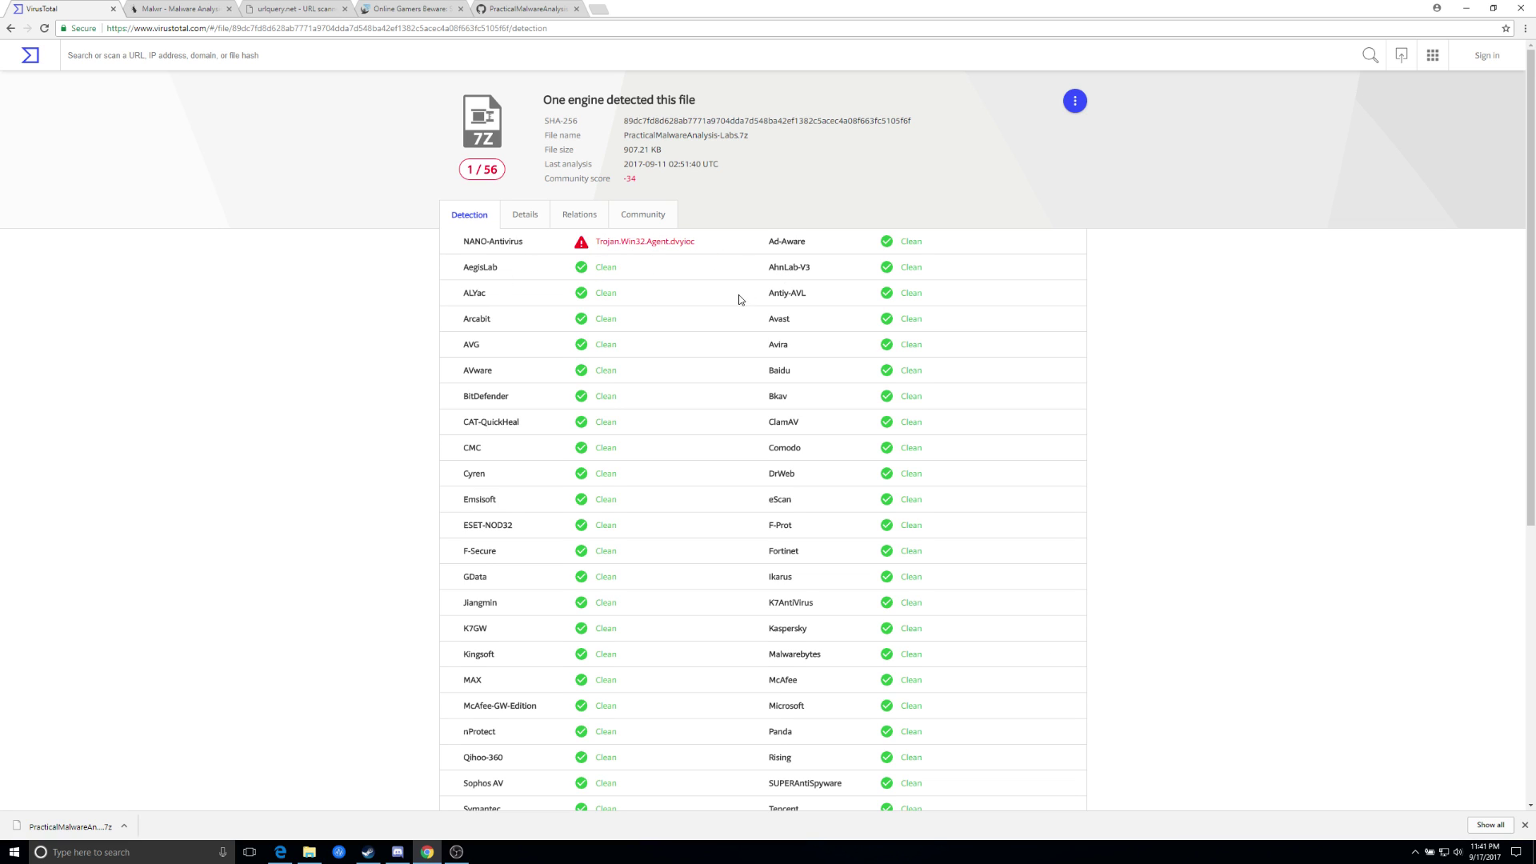
scroll(555, 285, "down", 3)
scroll(629, 375, "down", 3)
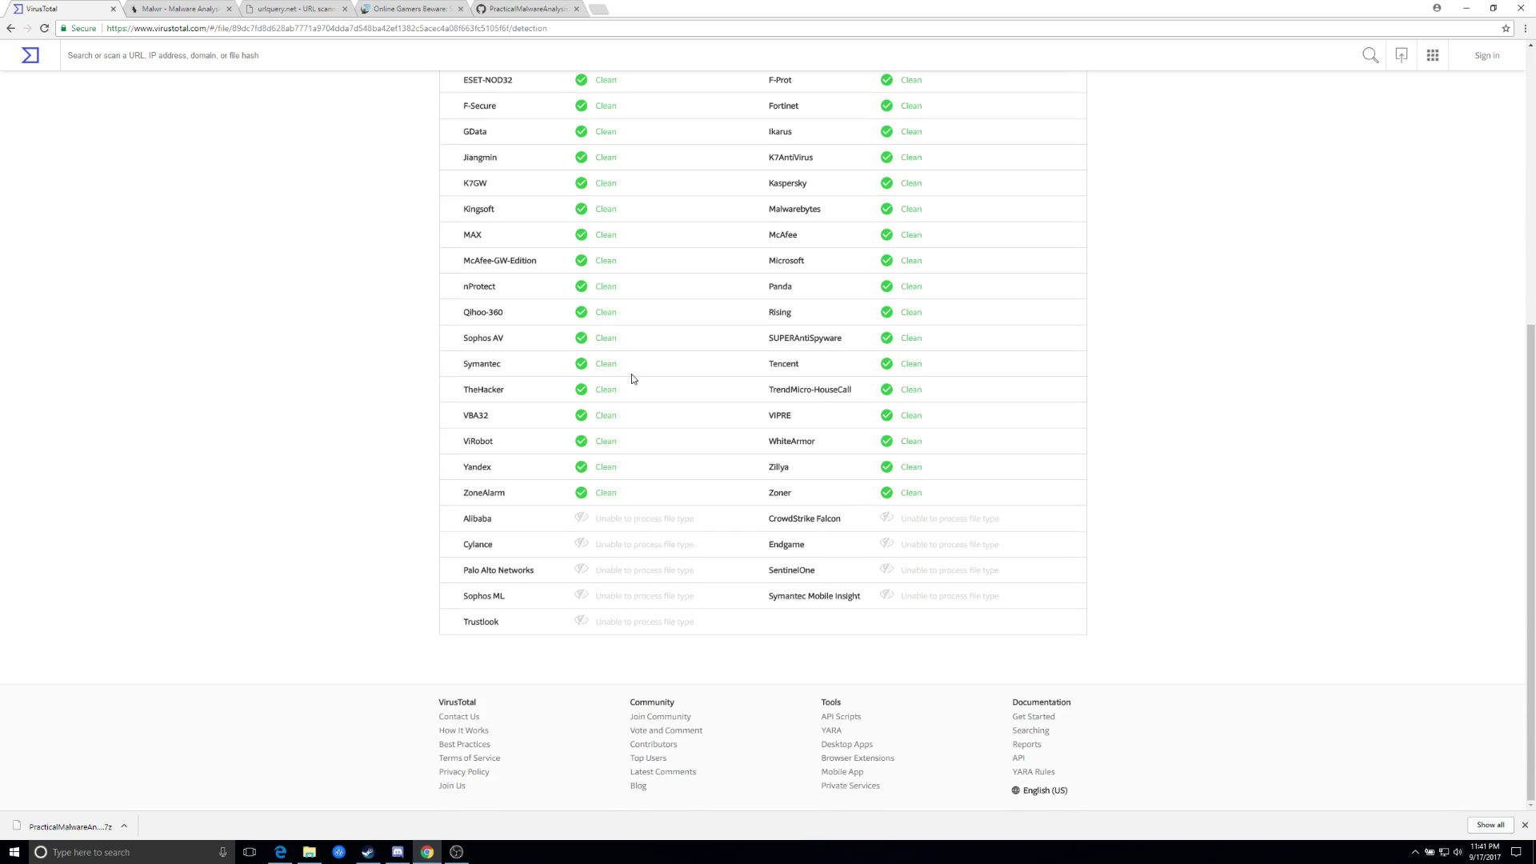
scroll(629, 374, "up", 10)
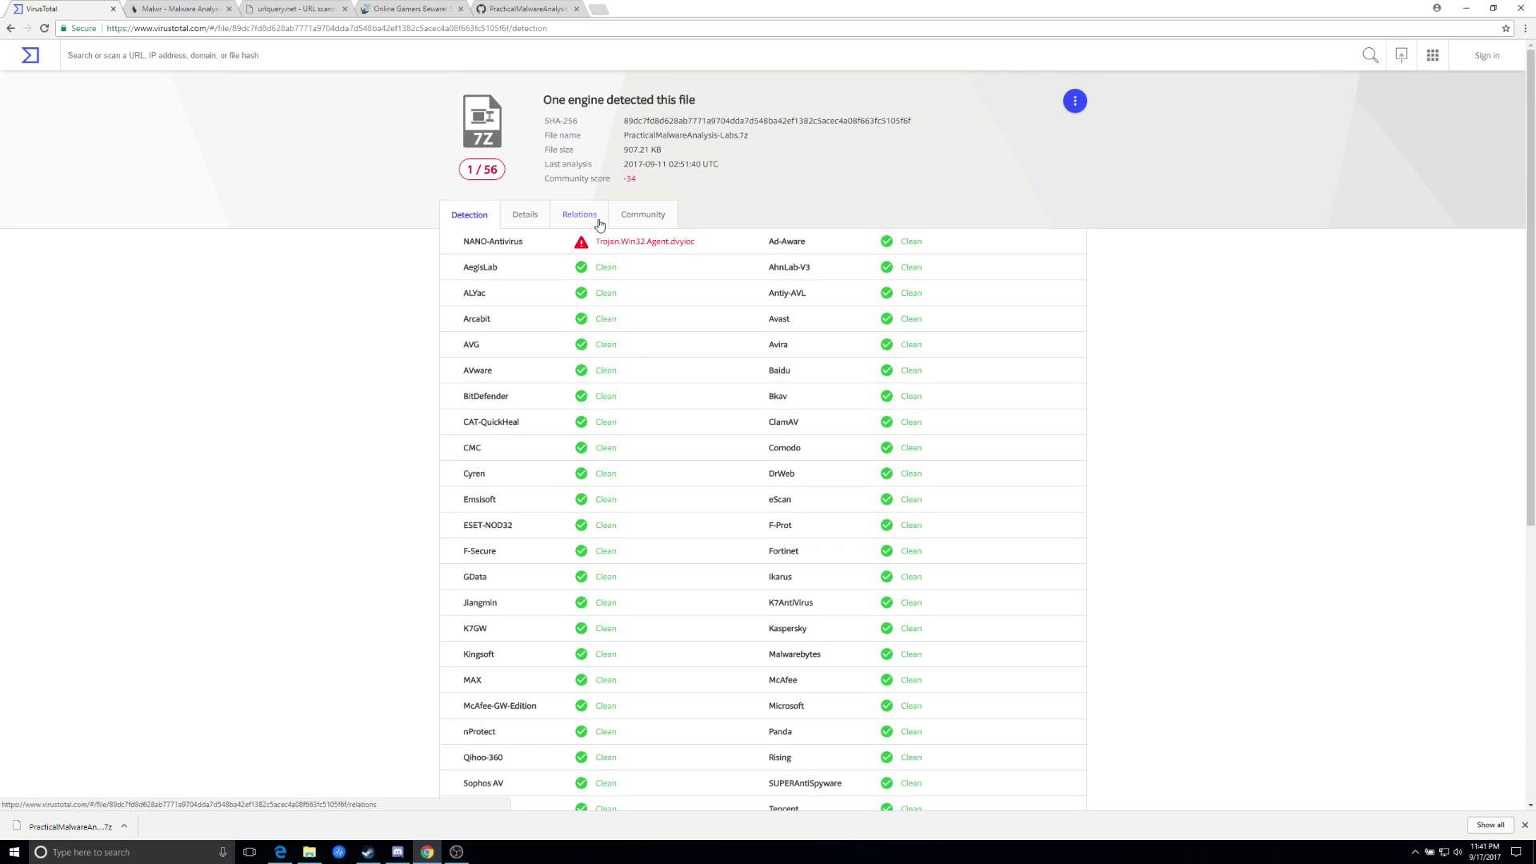
Review the file's Details, Relations (compressed parents) and Community votes tabs
left_click(526, 214)
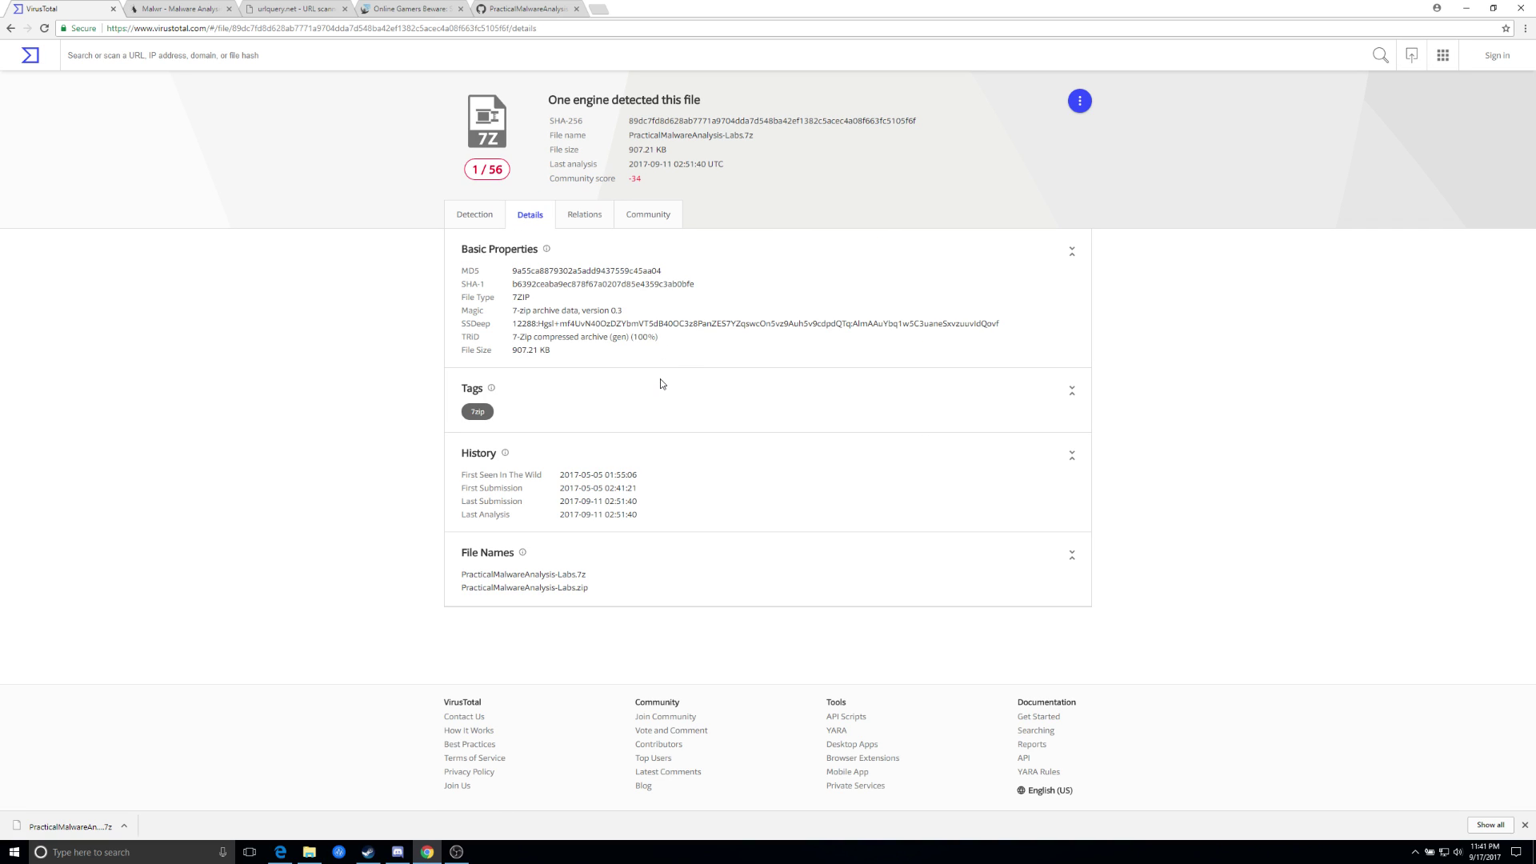
left_click(588, 221)
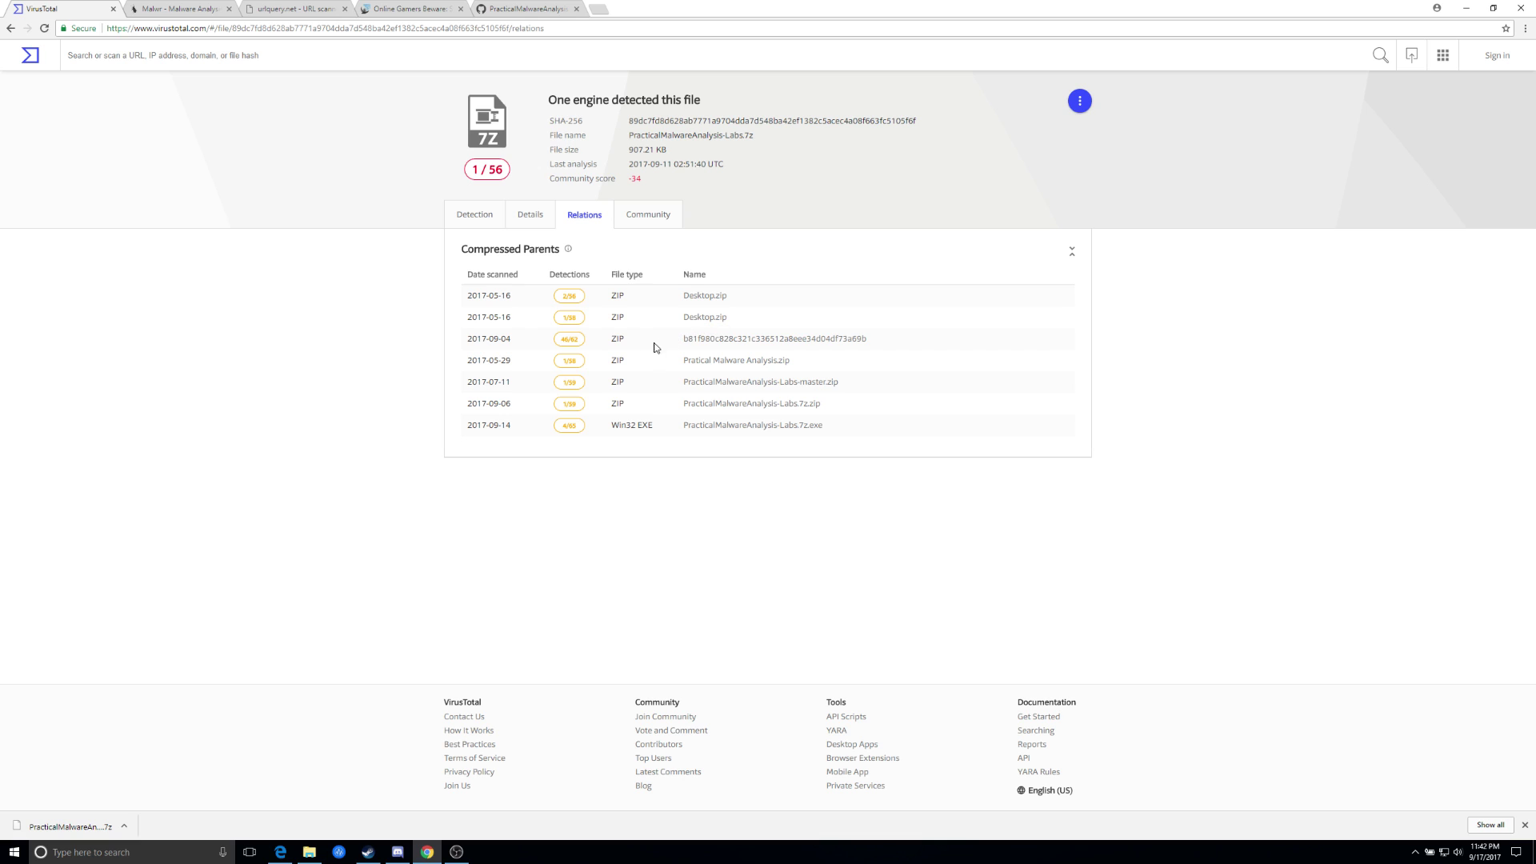
left_click(648, 221)
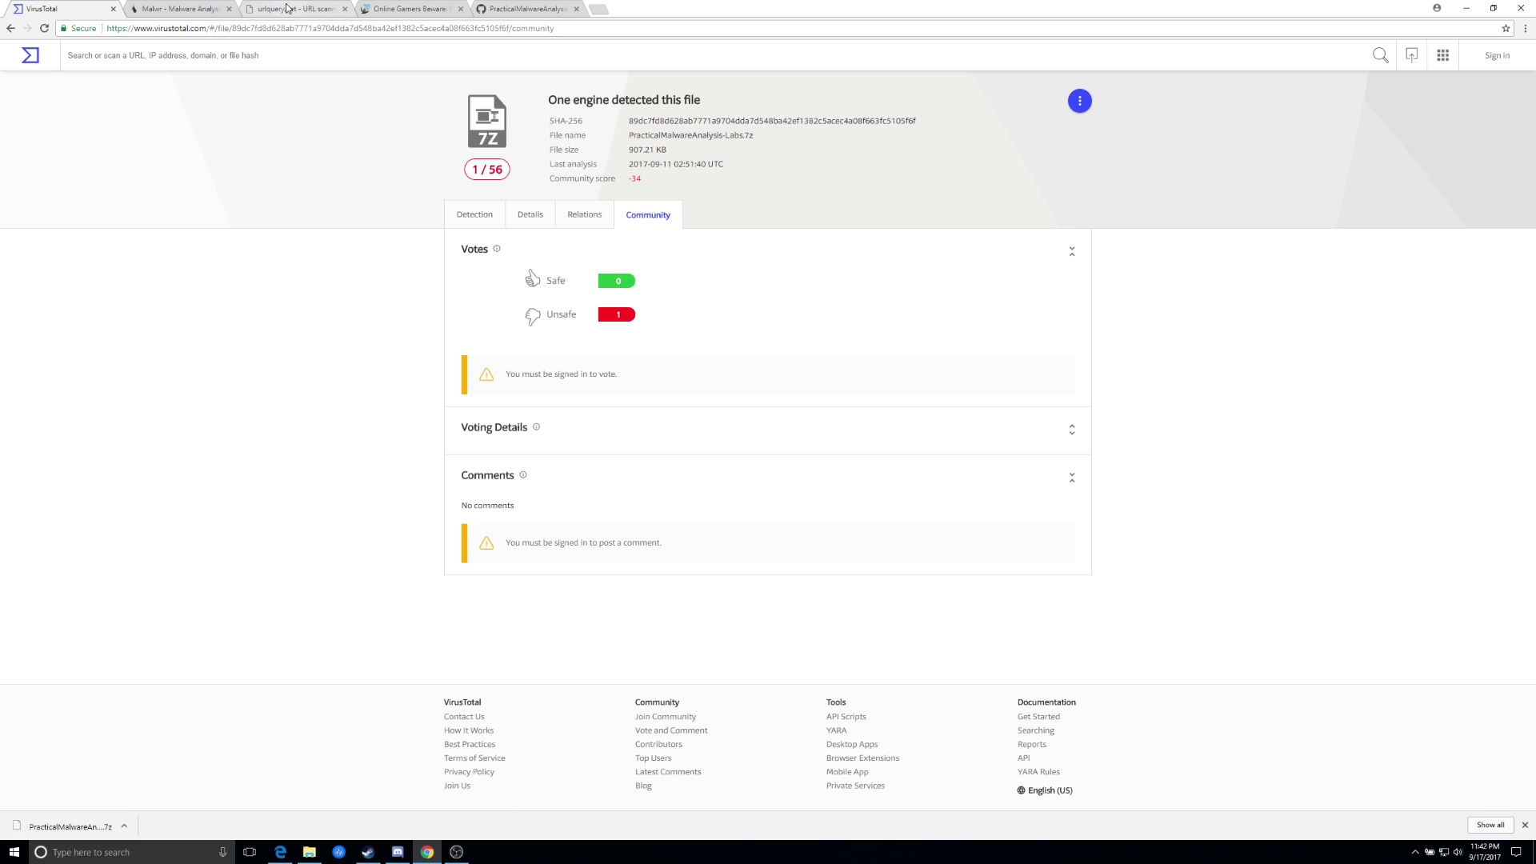
Attach PracticalMalwareAnalysis-Labs.7z on Malwr's submission page
left_click(191, 11)
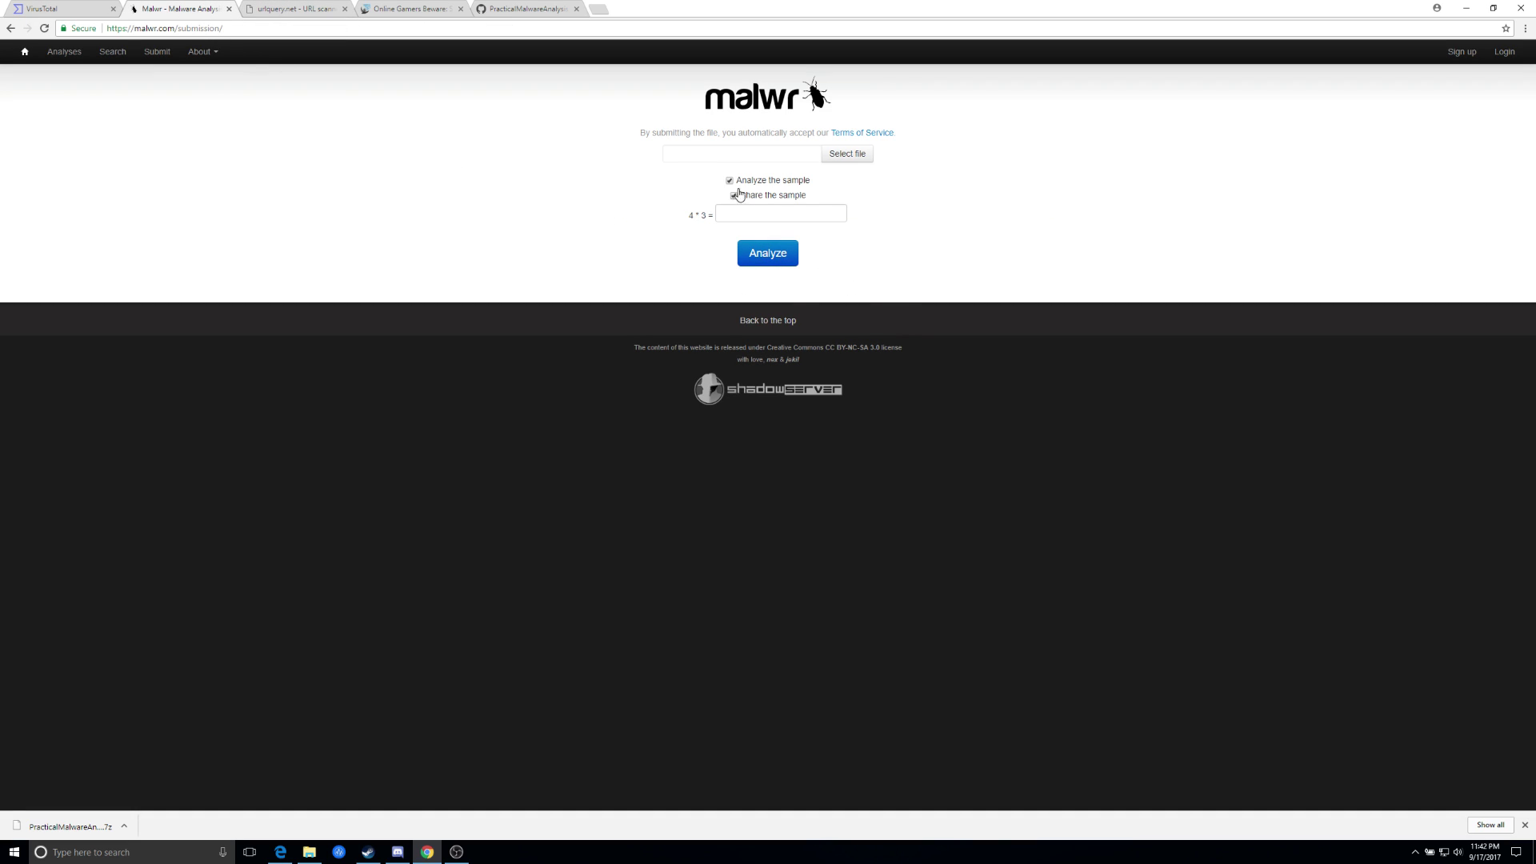
left_click(847, 155)
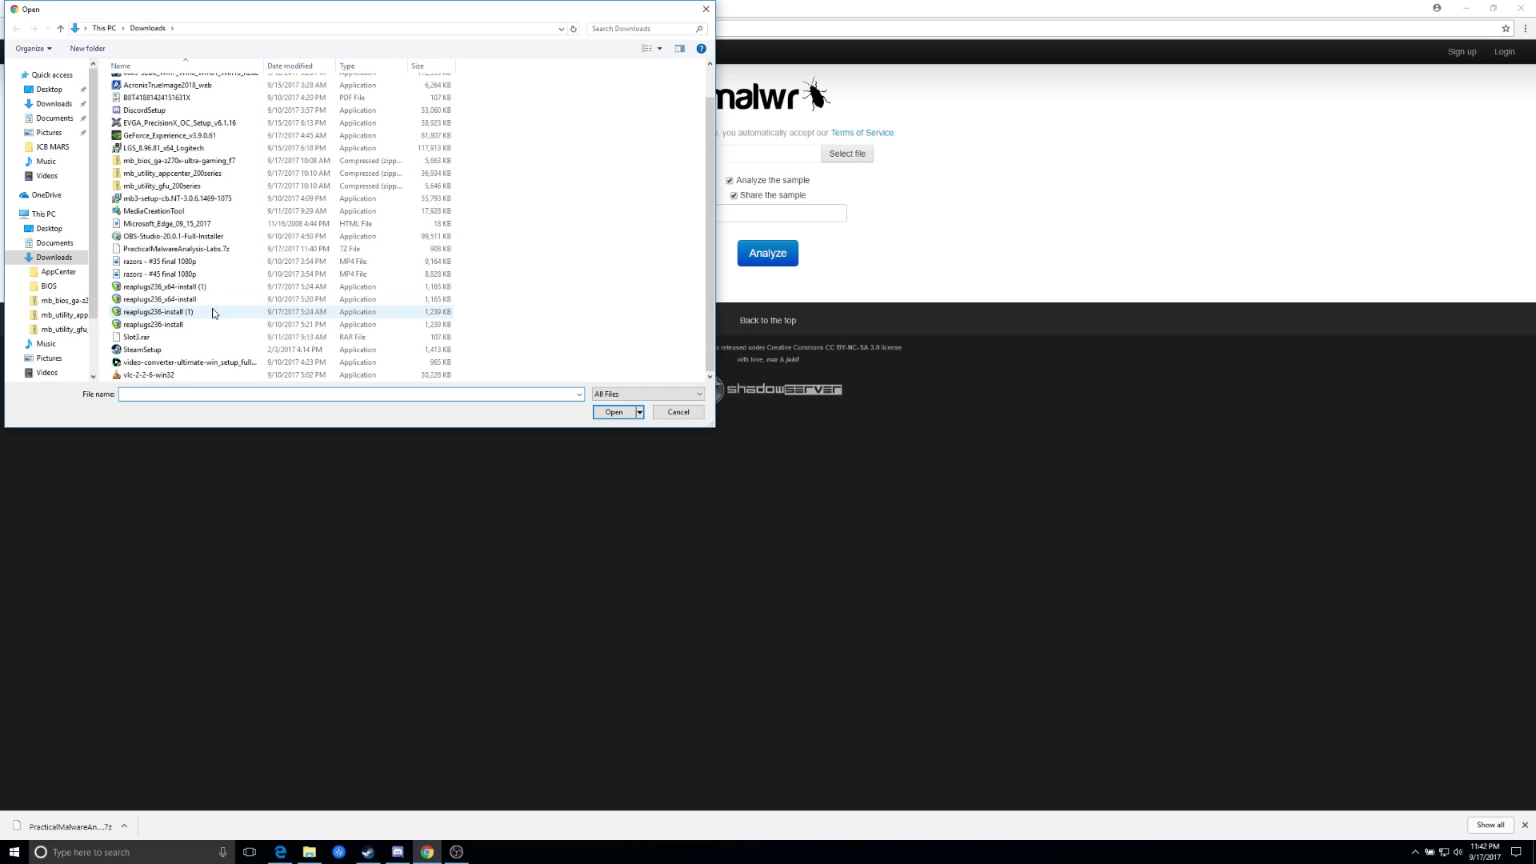
scroll(210, 310, "down", 1)
scroll(213, 312, "up", 1)
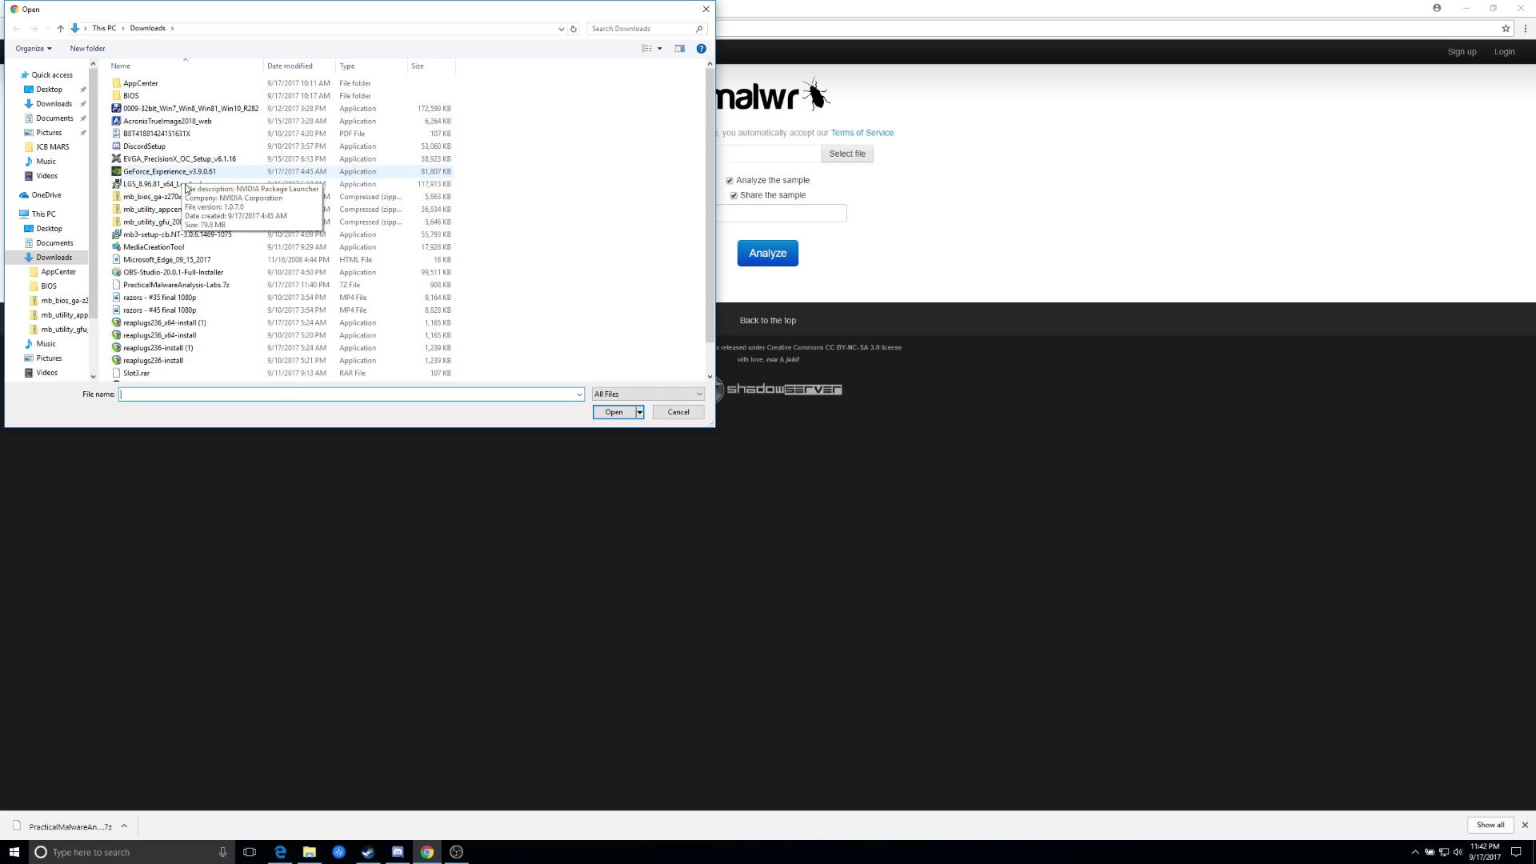
left_click(212, 290)
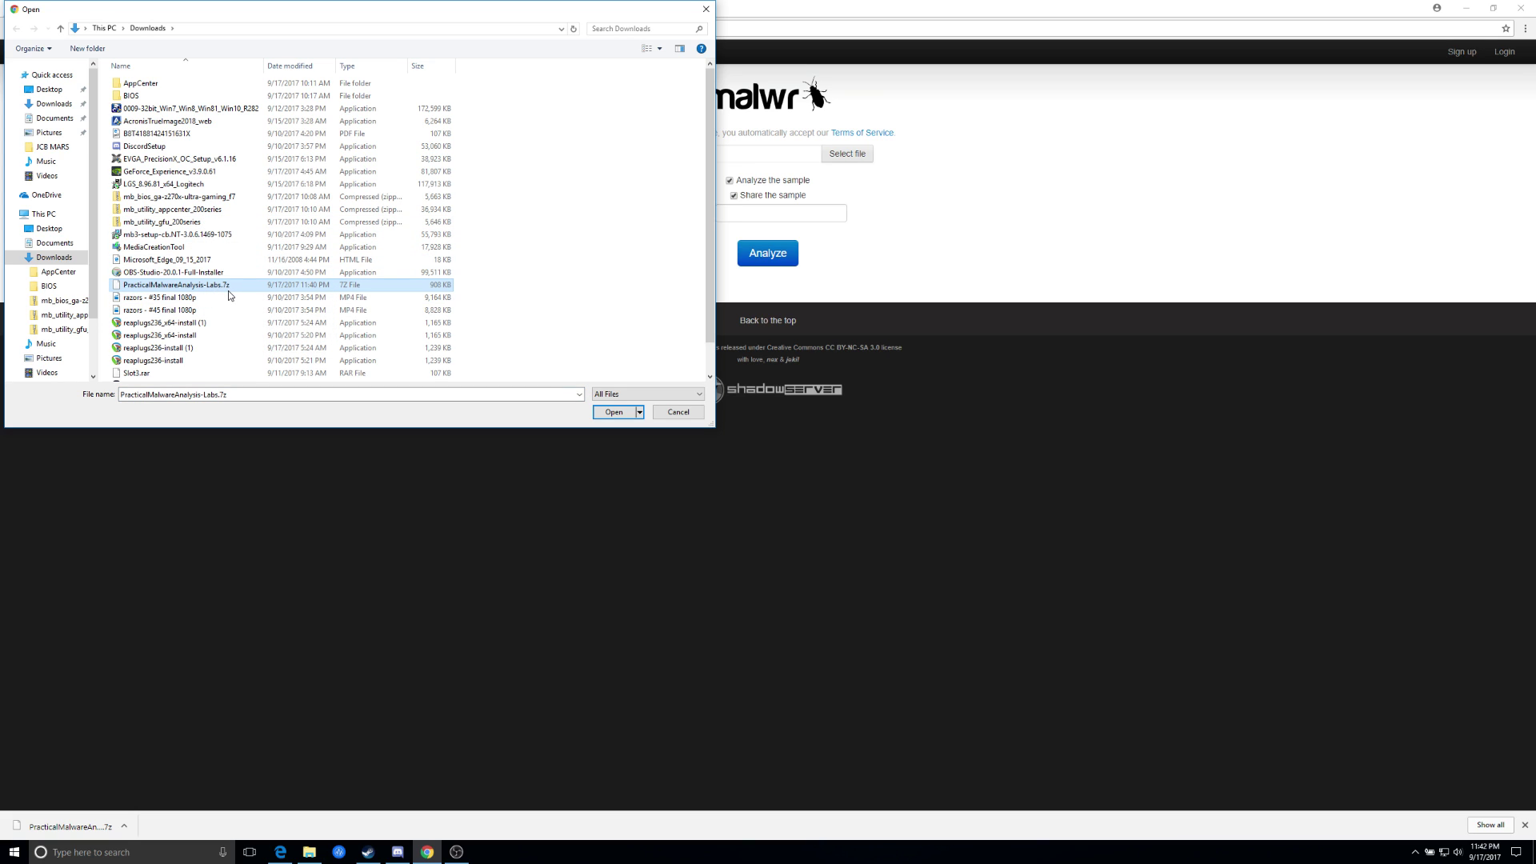
double_click(228, 290)
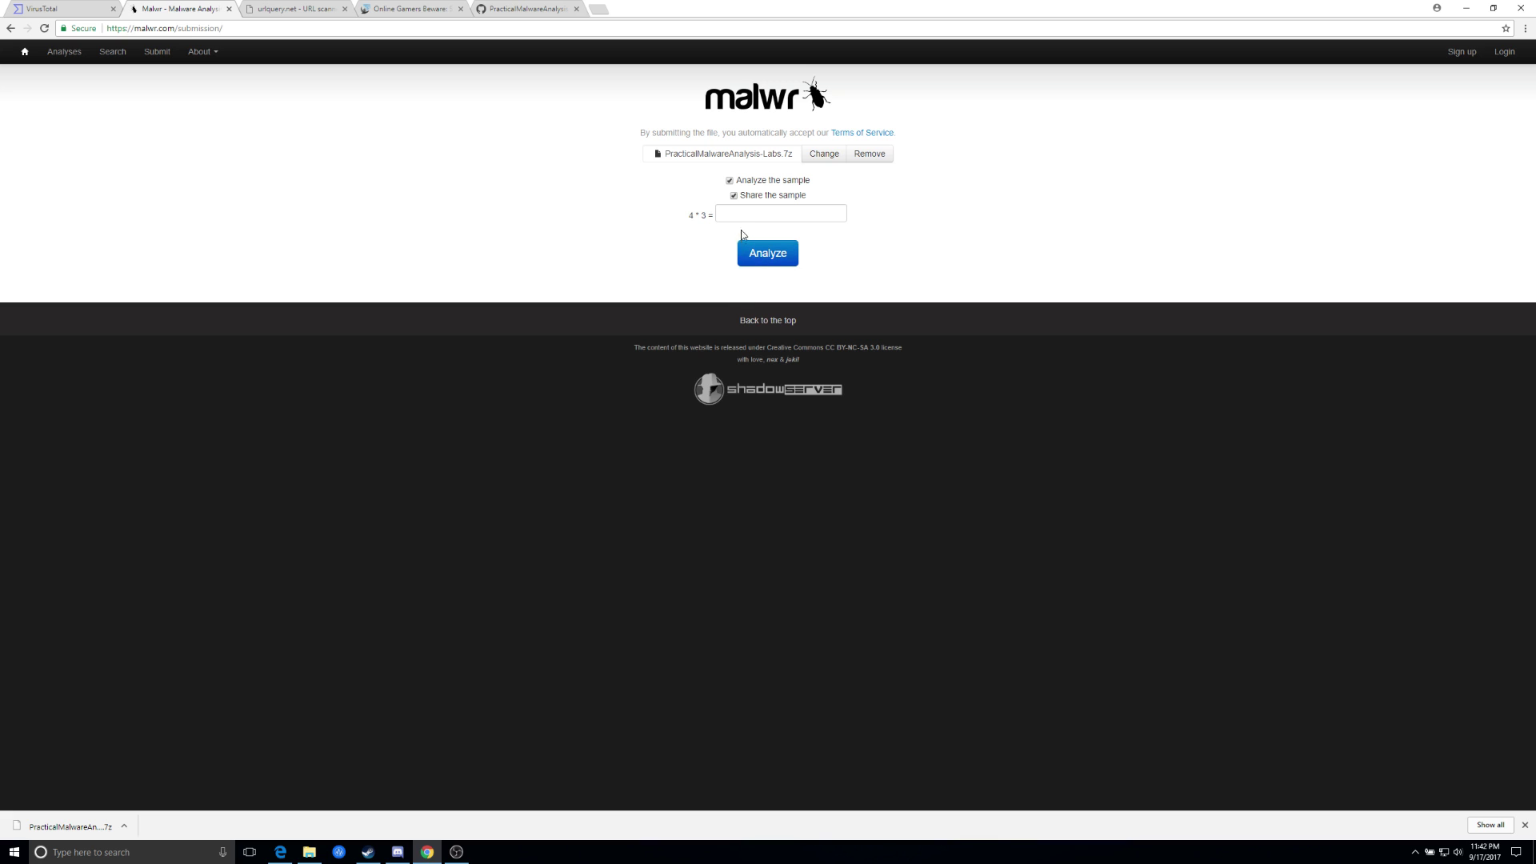
Answer the captcha with 12 and submit the sample for analysis
left_click(741, 219)
type("12")
left_click(760, 254)
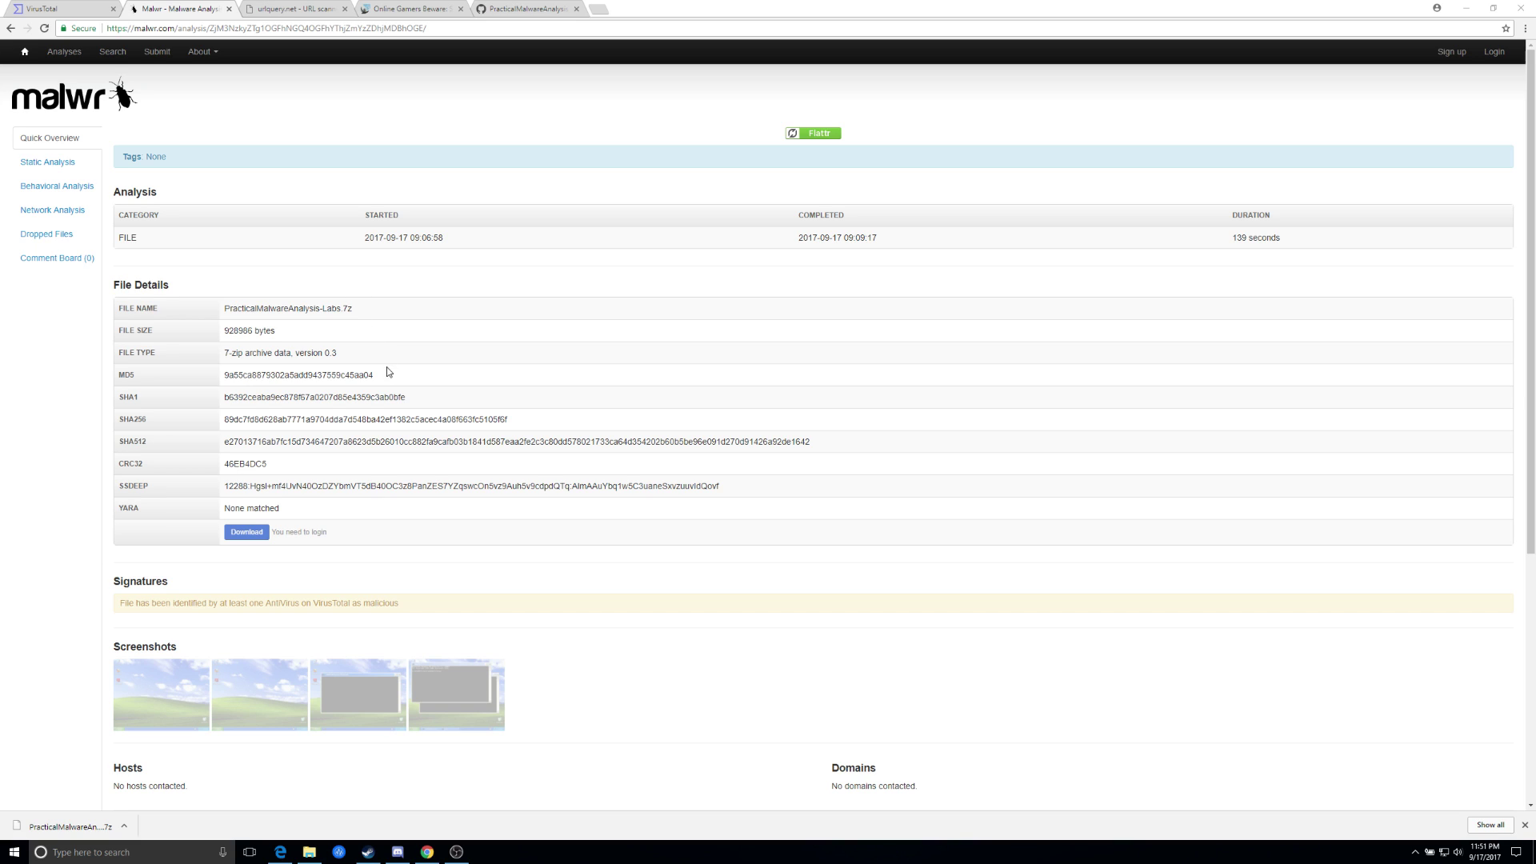
Enlarge and close three sandbox screenshots, including the one showing a cmd.exe window
left_click(186, 694)
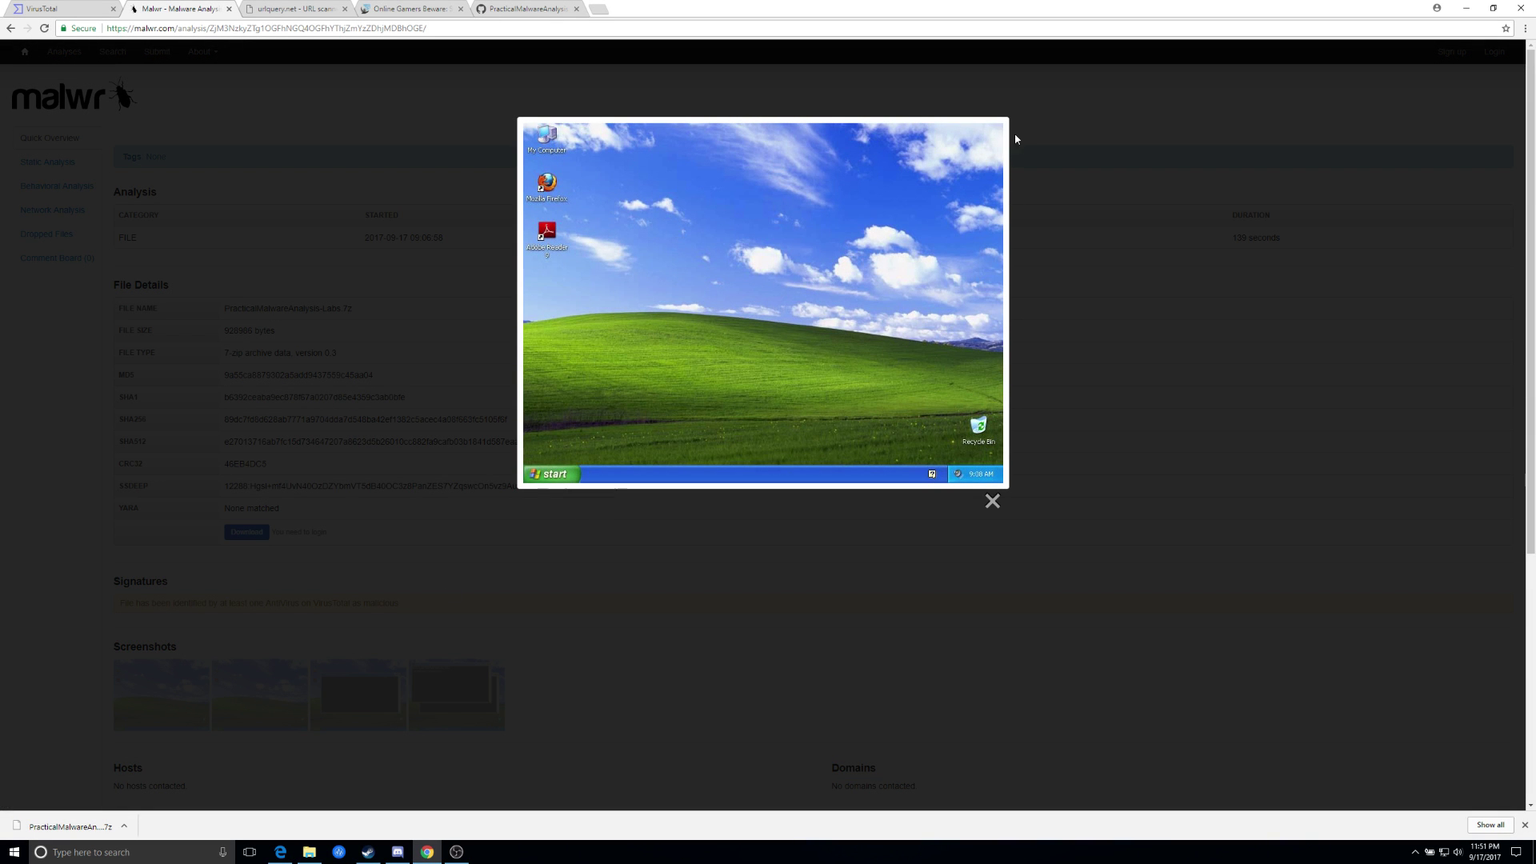
left_click(993, 501)
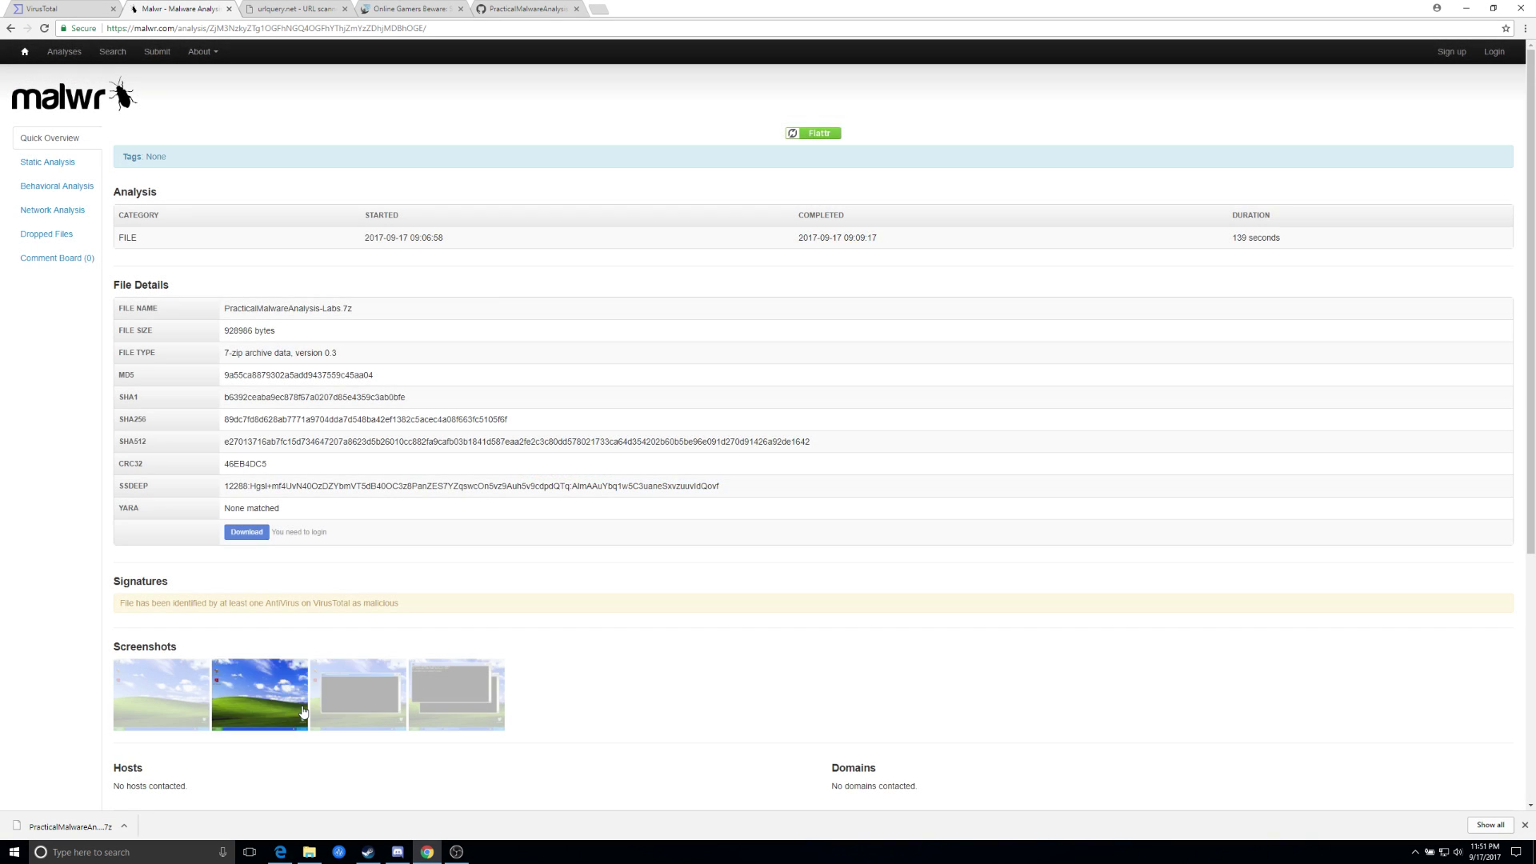
left_click(340, 704)
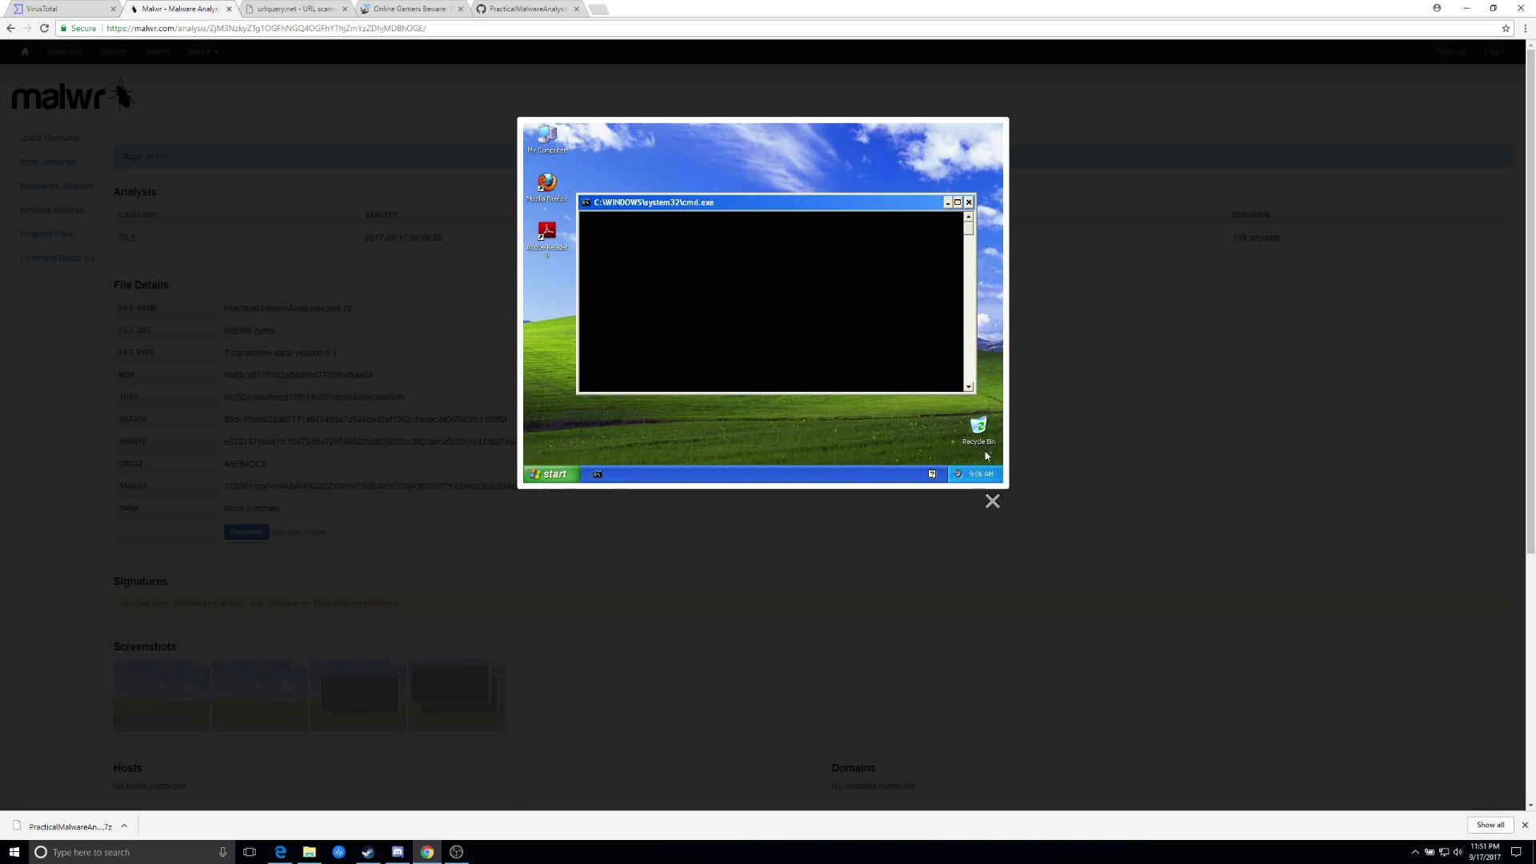
left_click(993, 500)
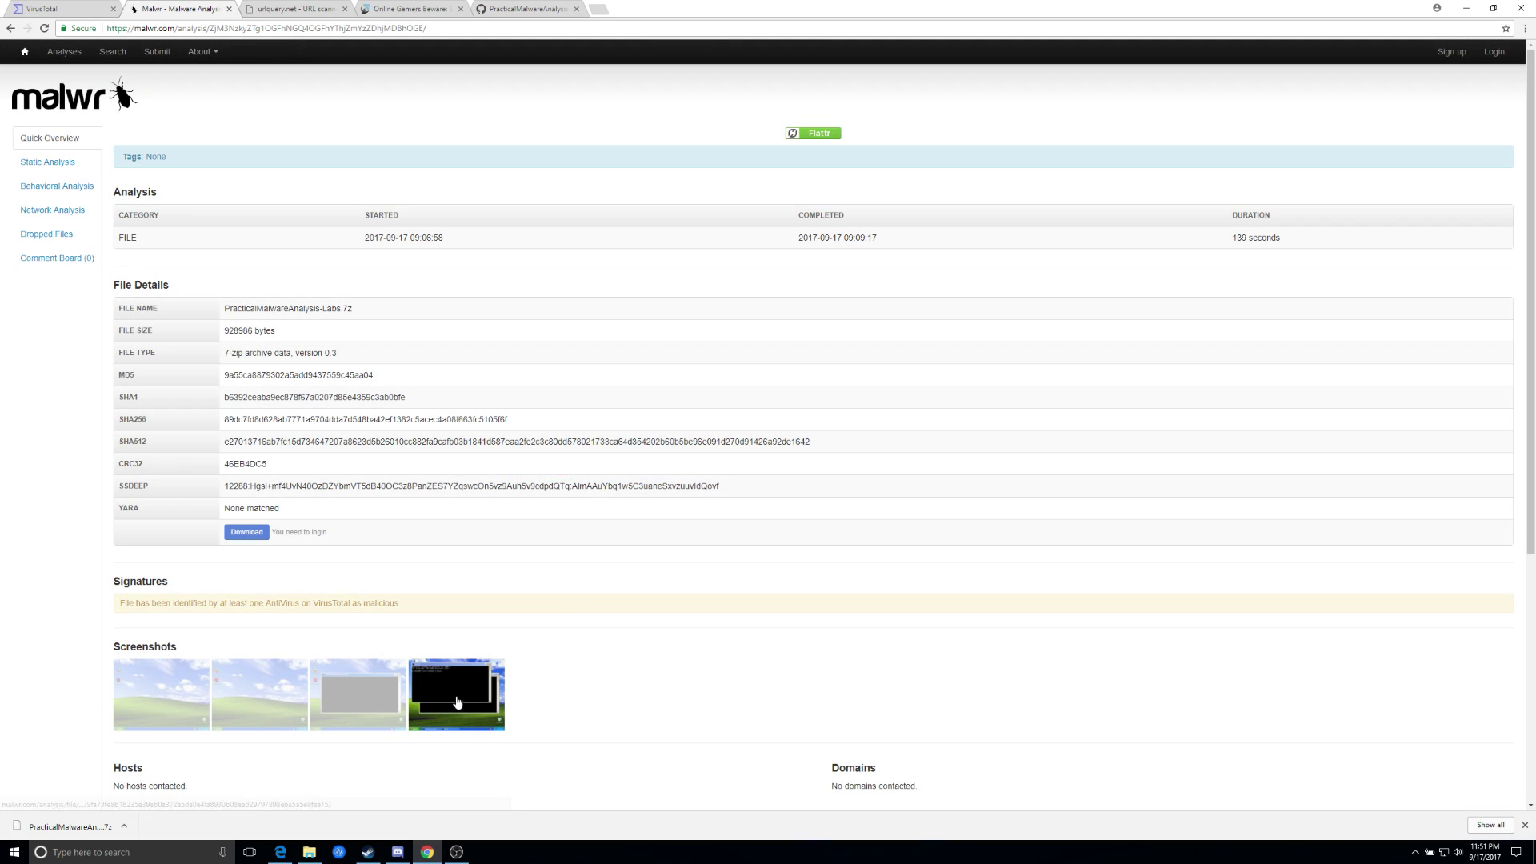
left_click(457, 701)
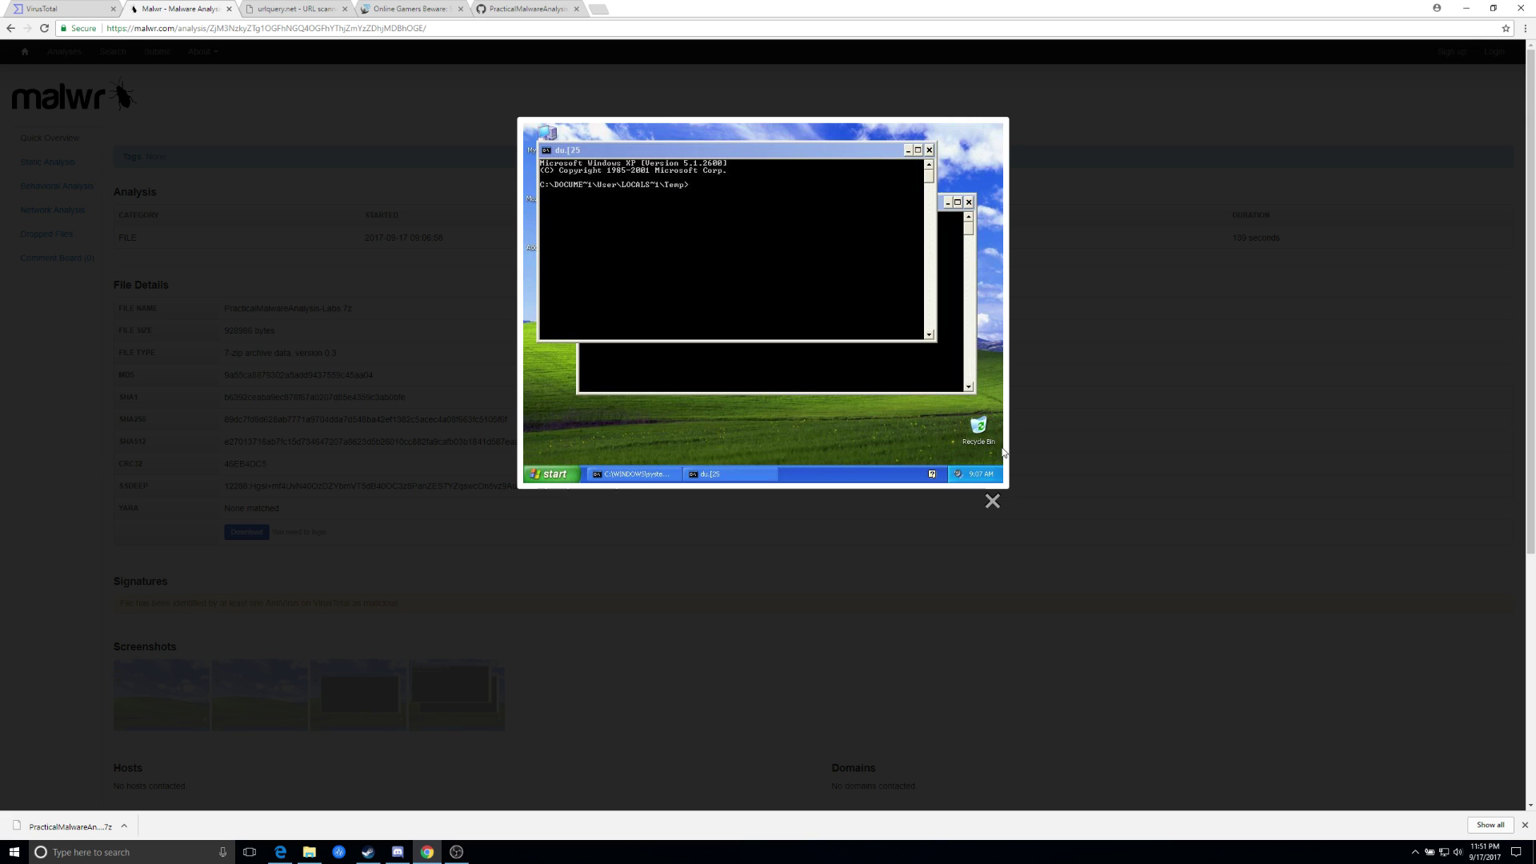
left_click(986, 499)
Show the registry keys and mutexes lists, then return to the File Details section
scroll(604, 516, "down", 5)
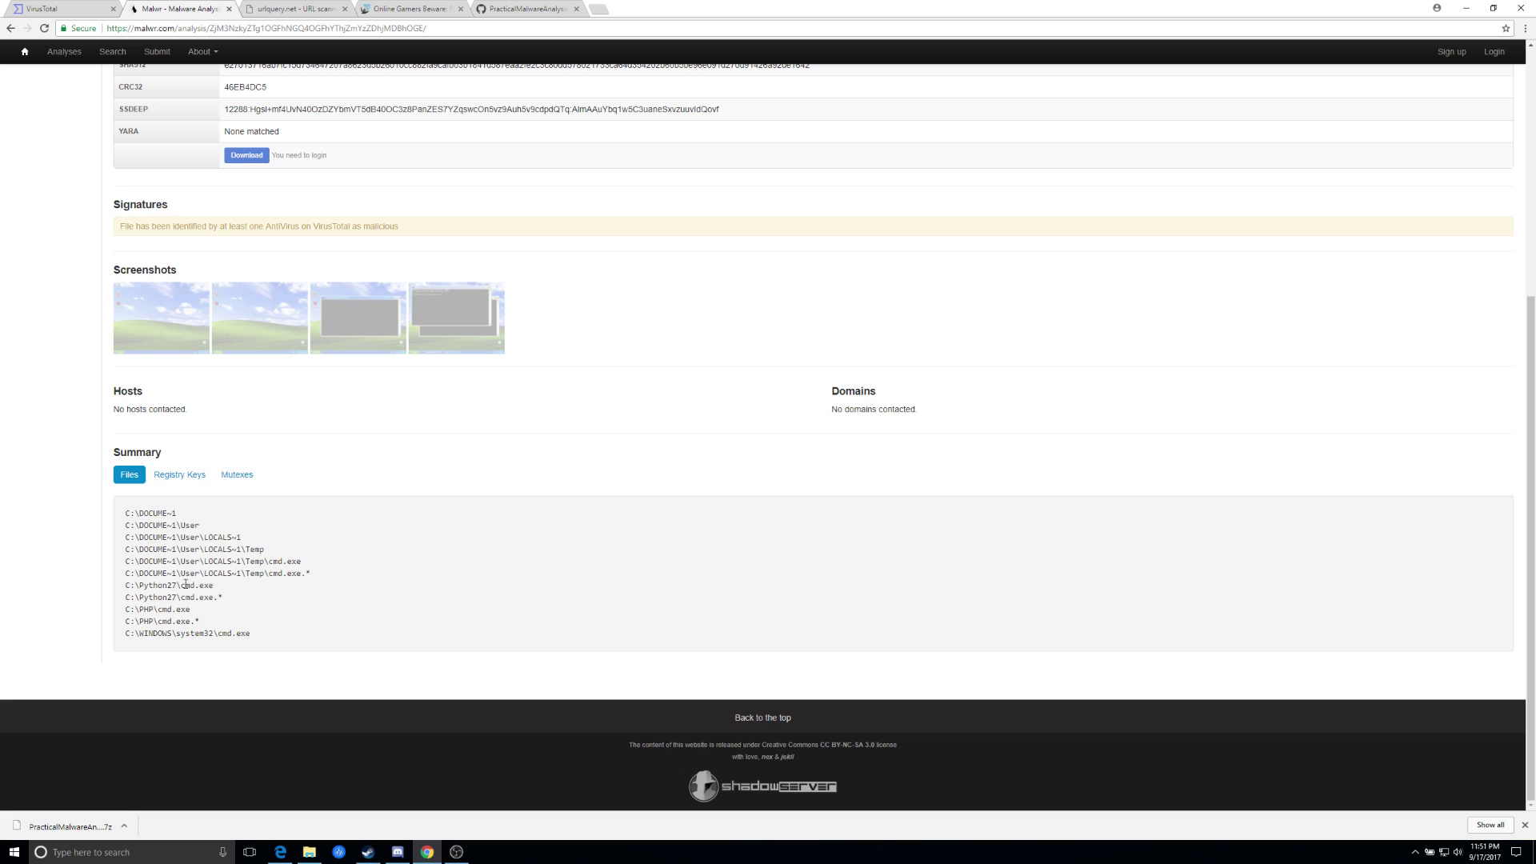
left_click(185, 476)
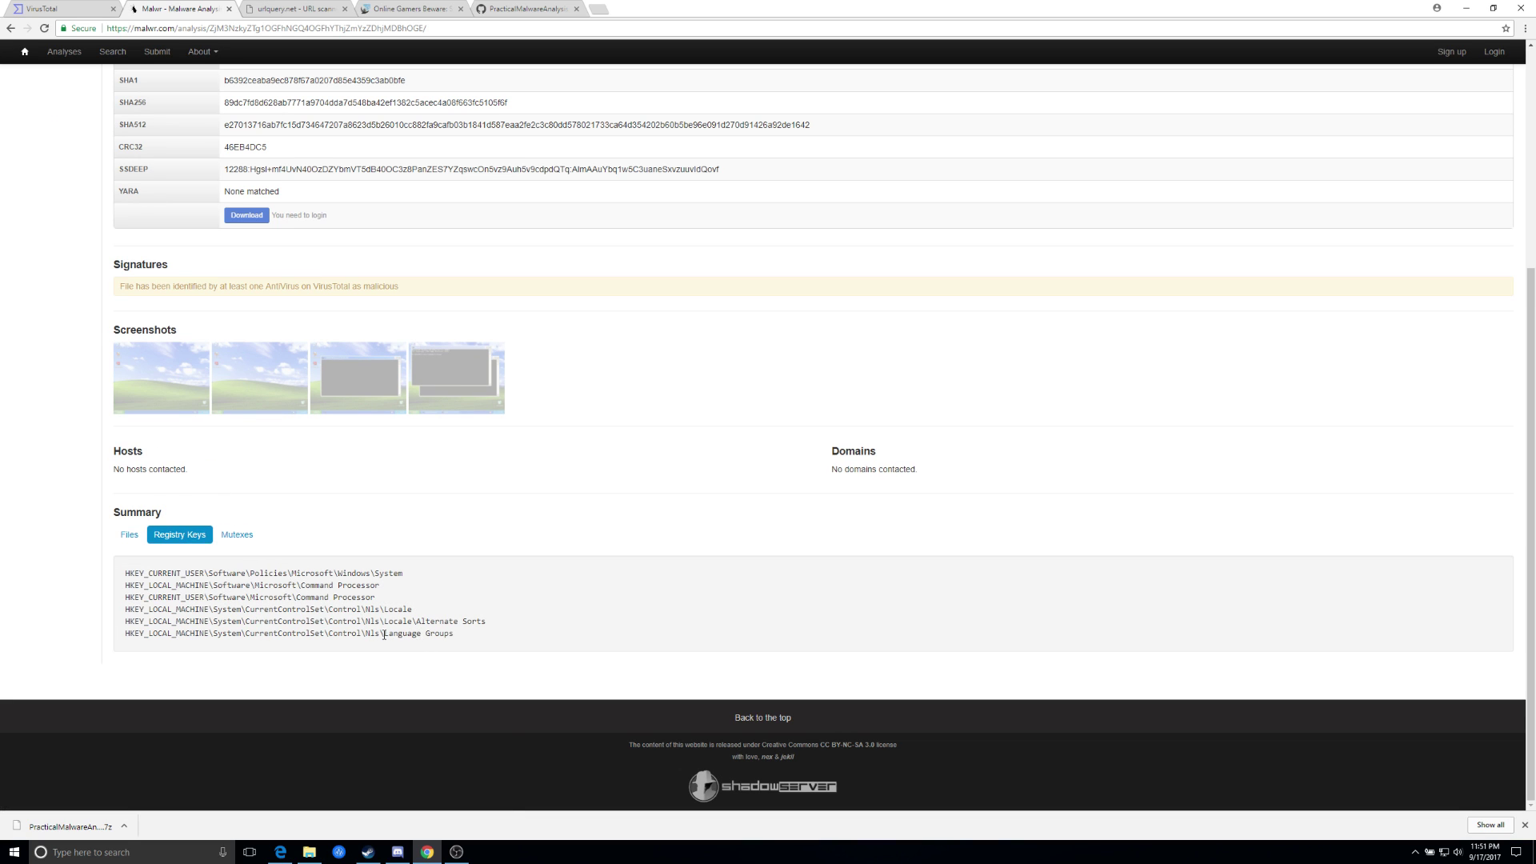
left_click(244, 541)
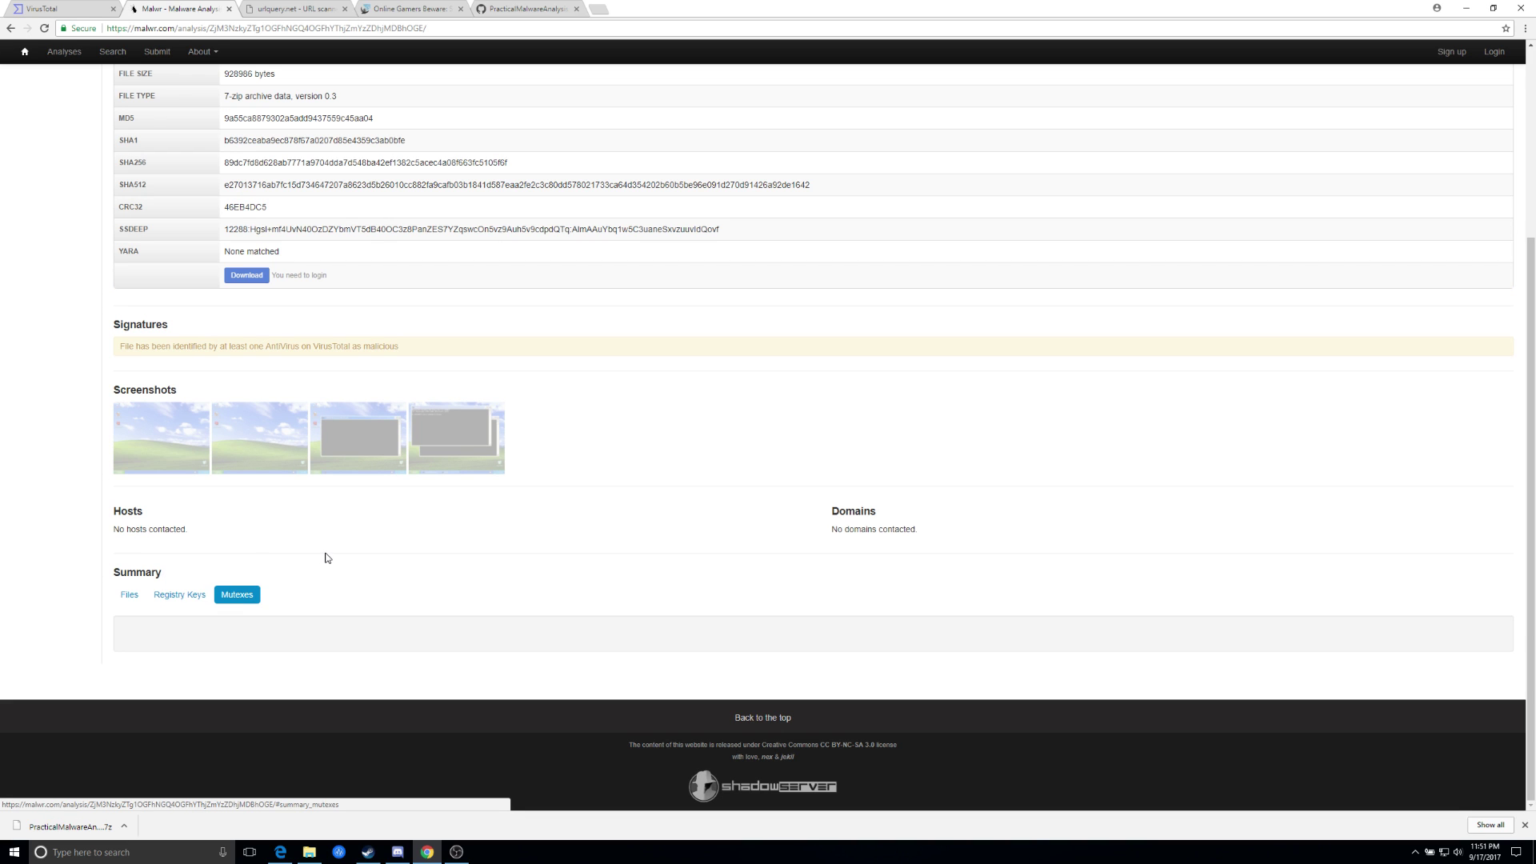
scroll(416, 552, "up", 3)
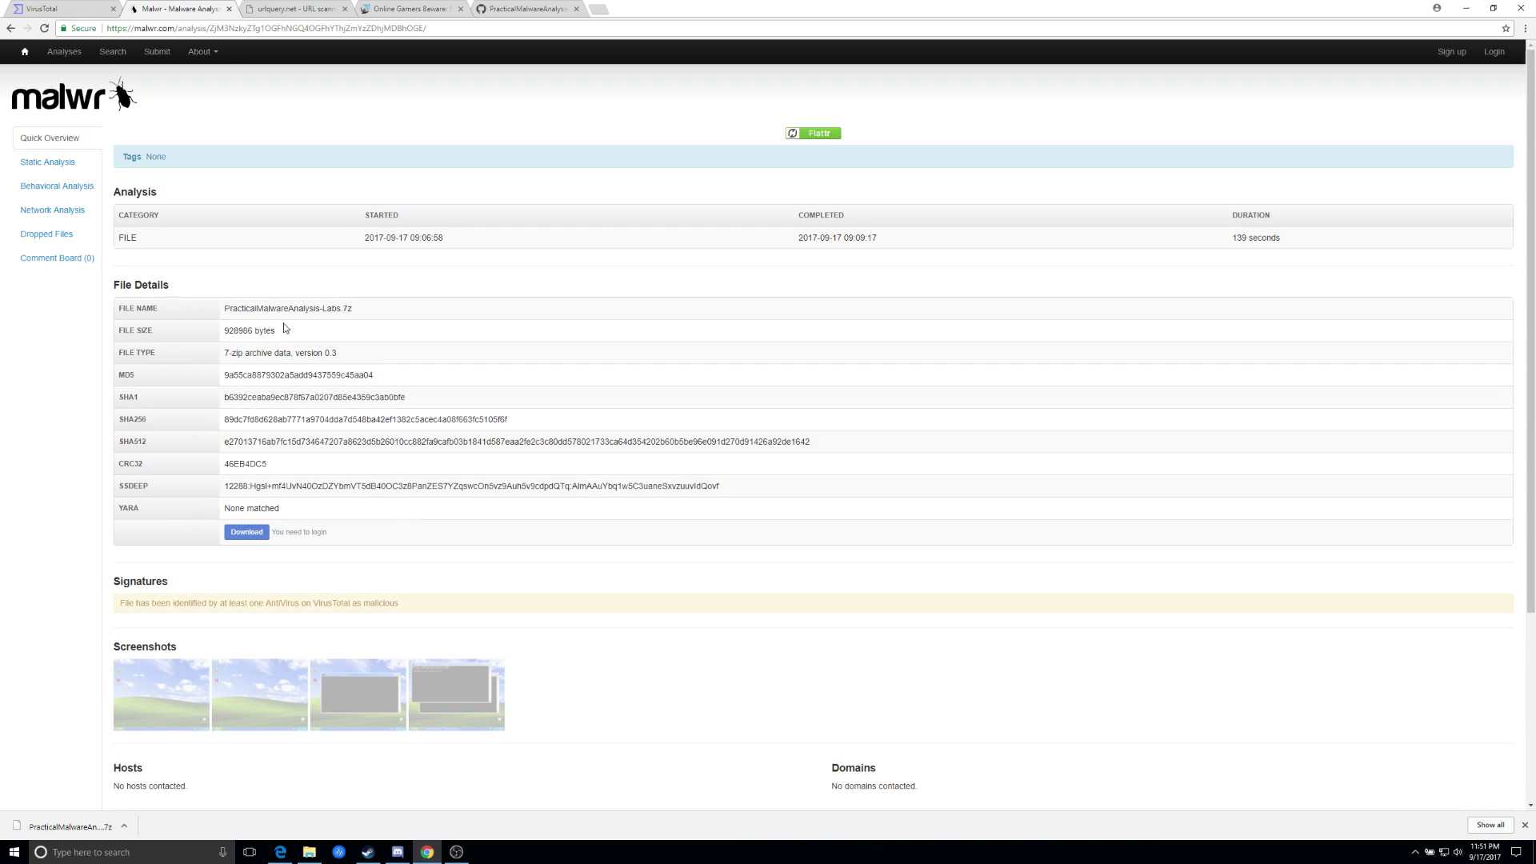
Open Behavioral Analysis and scroll the first cmd.exe API calls, highlighting the searched Temp folder path
left_click(53, 190)
scroll(446, 449, "down", 8)
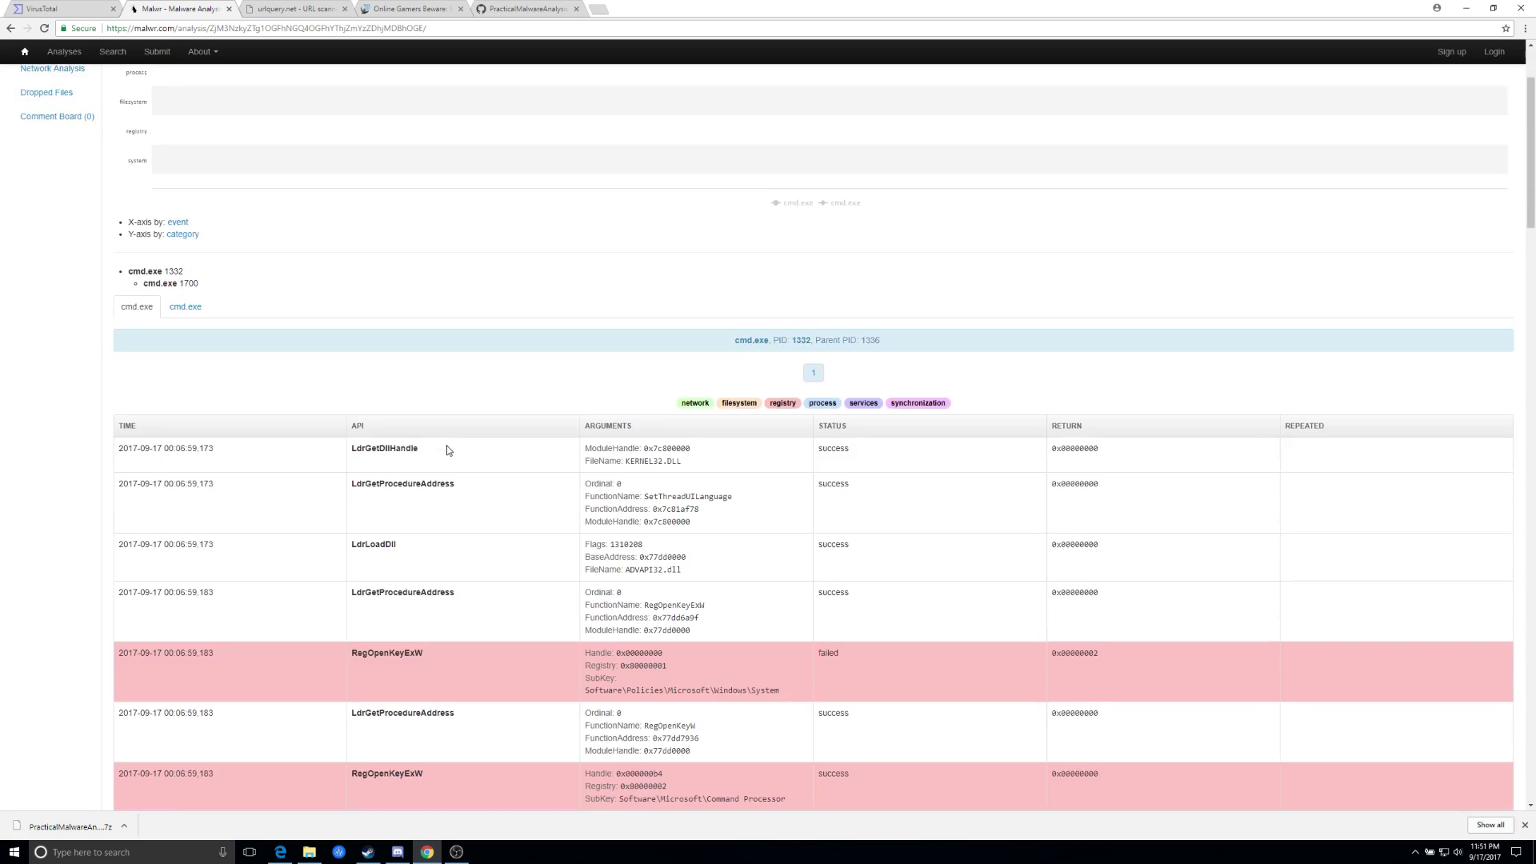
scroll(583, 480, "down", 9)
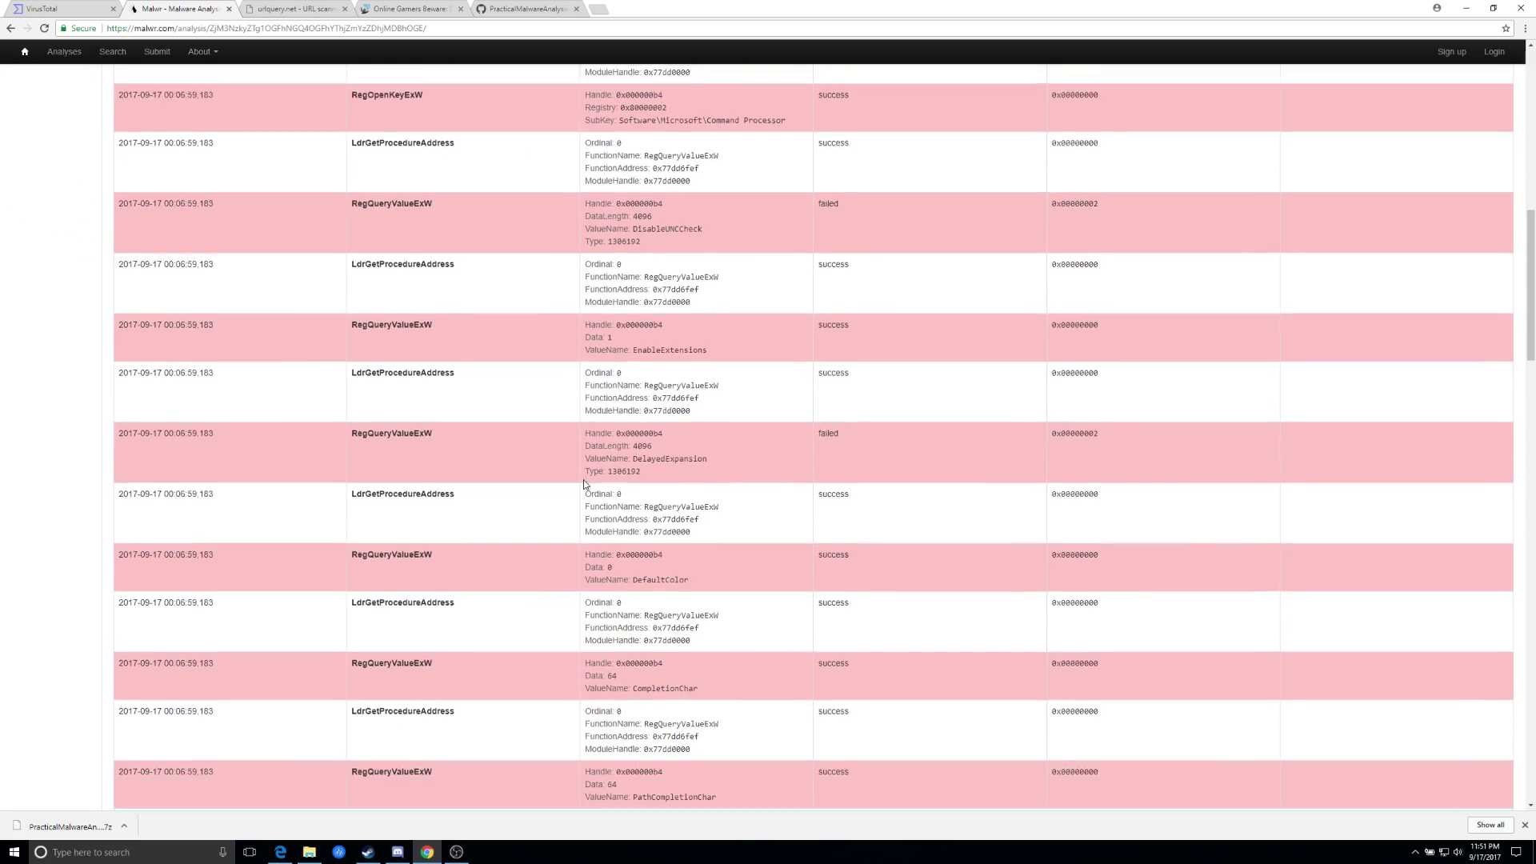
scroll(583, 480, "down", 7)
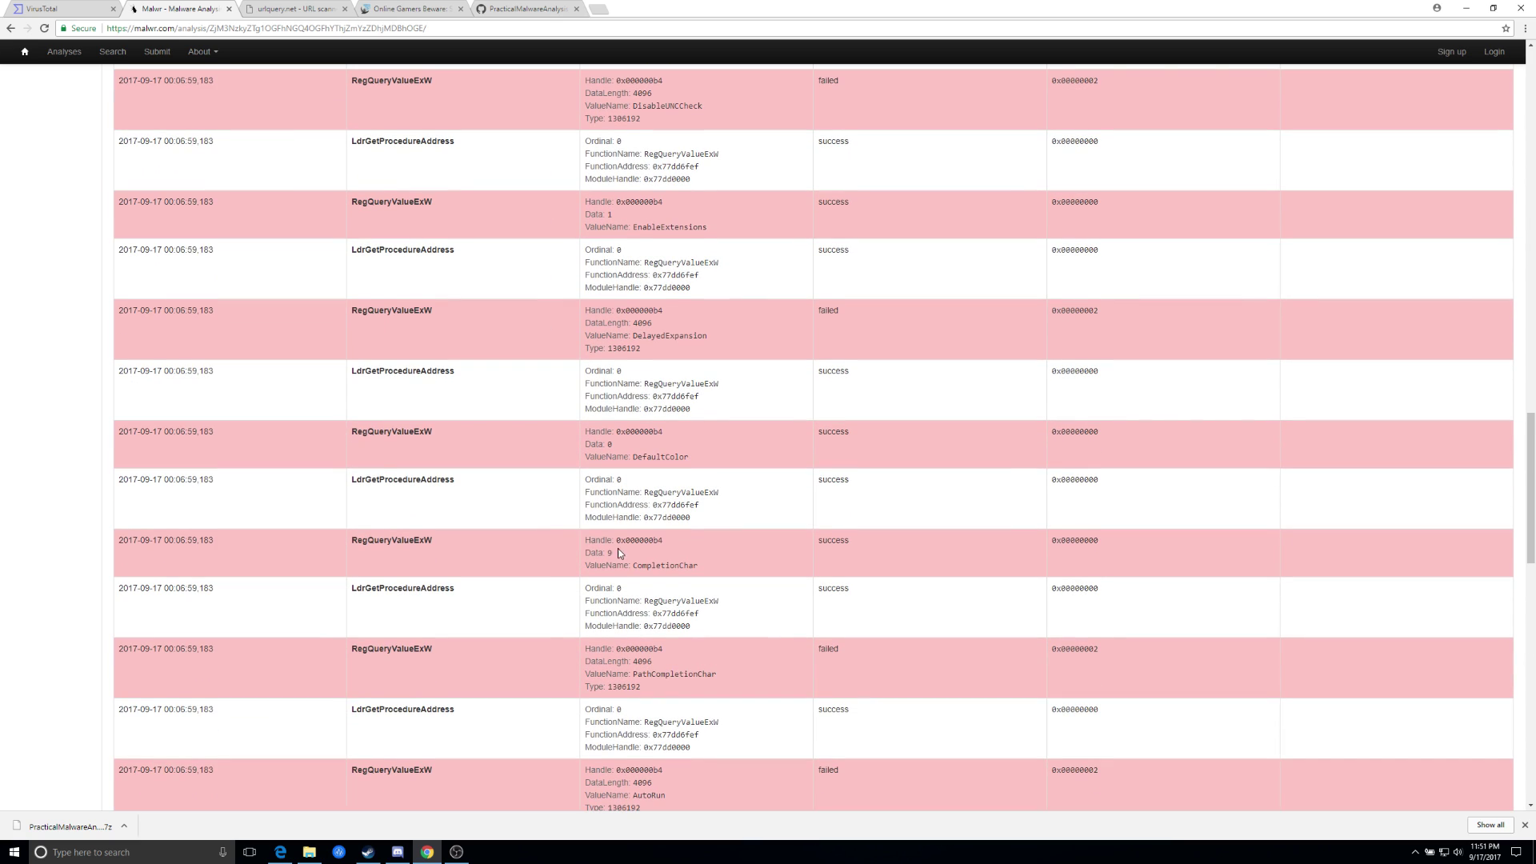
scroll(618, 548, "down", 6)
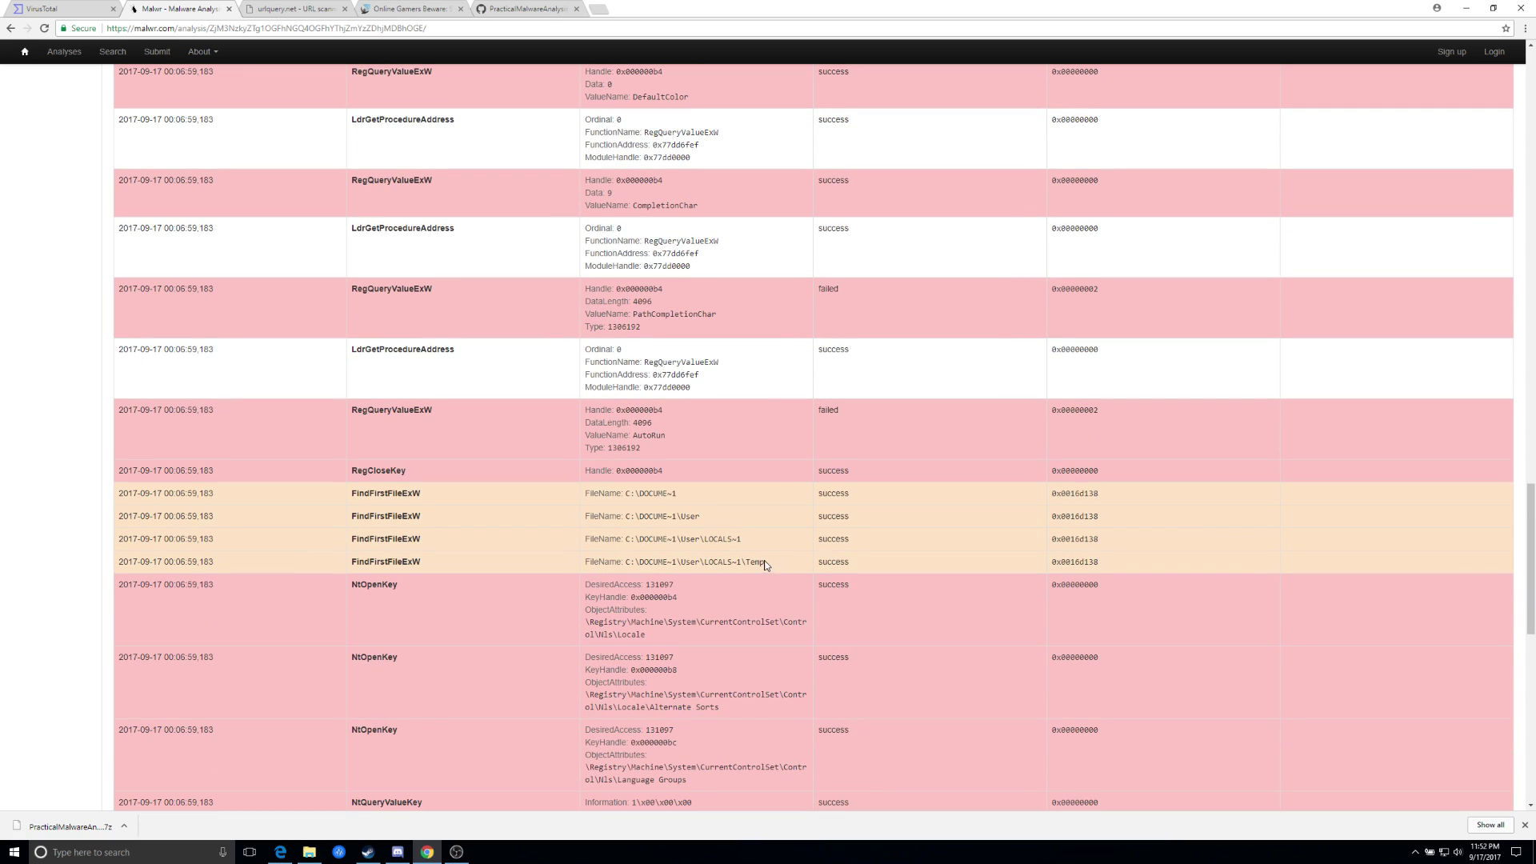
left_click_drag(764, 565, 665, 566)
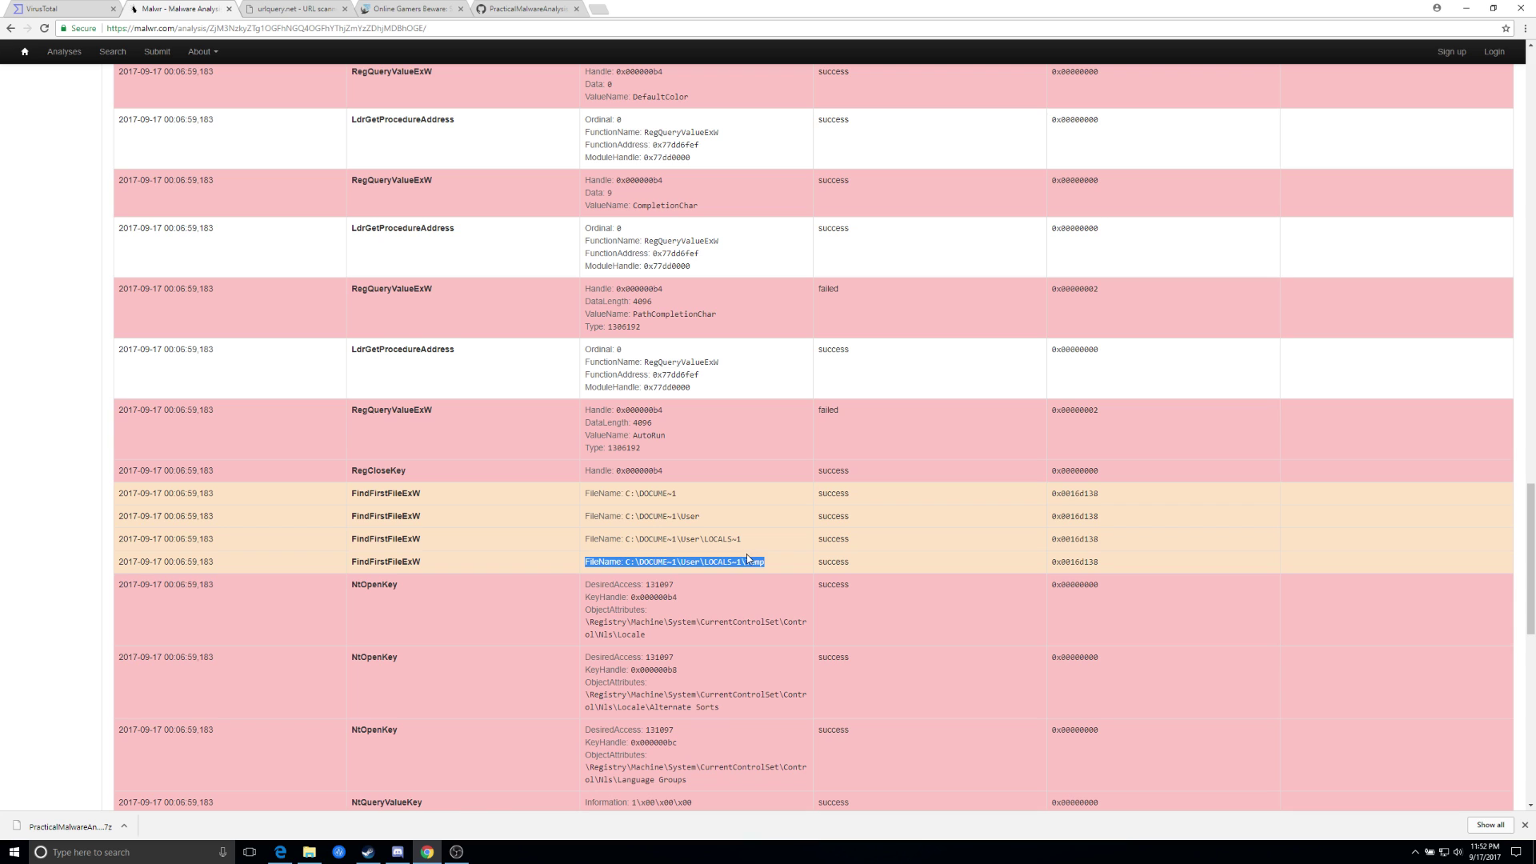
scroll(748, 557, "down", 2)
scroll(733, 556, "down", 1)
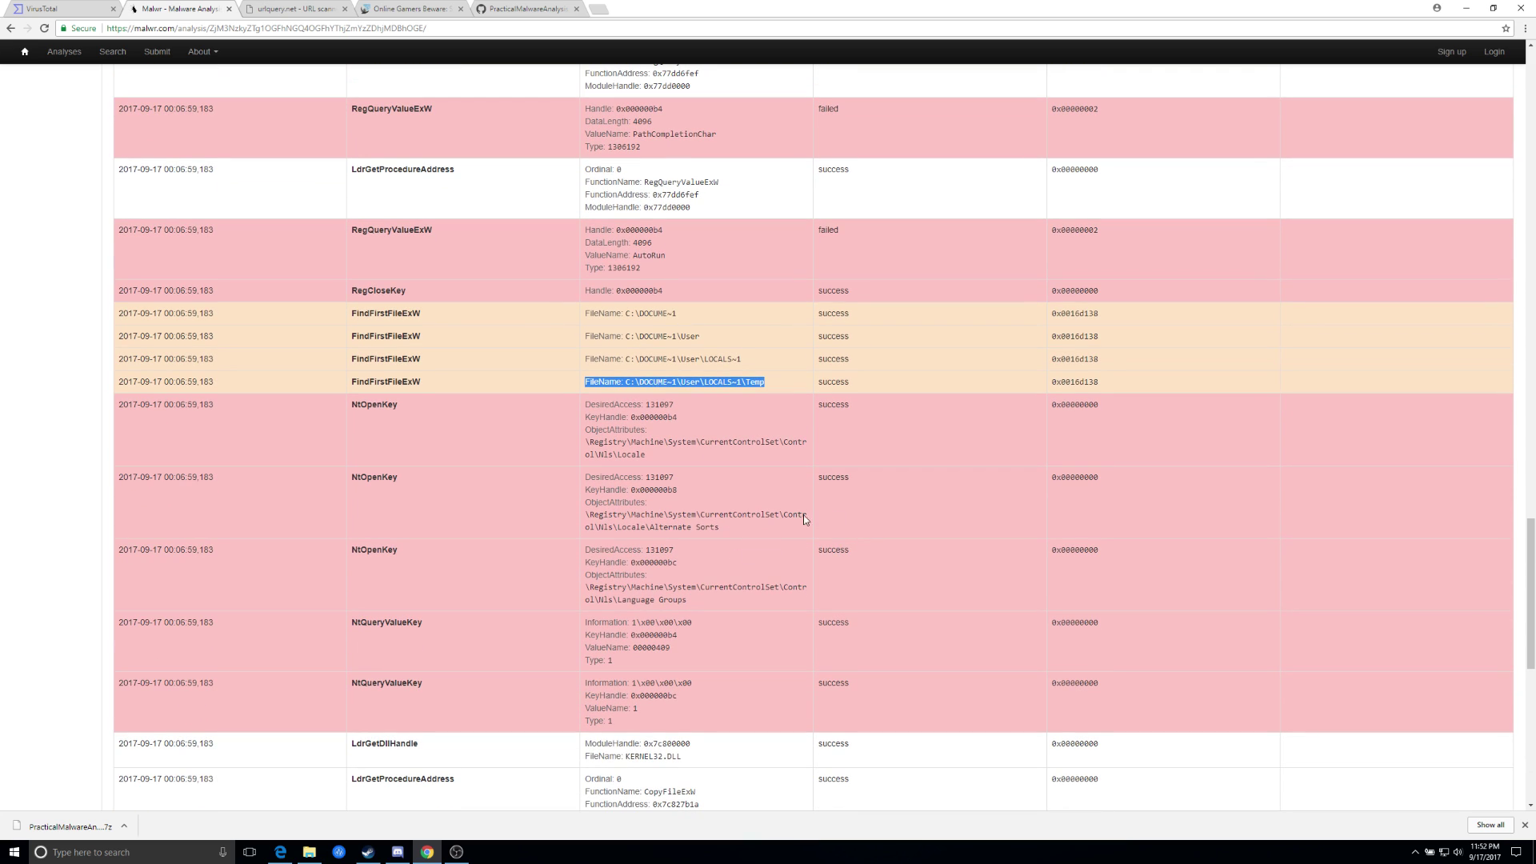
scroll(763, 524, "down", 1)
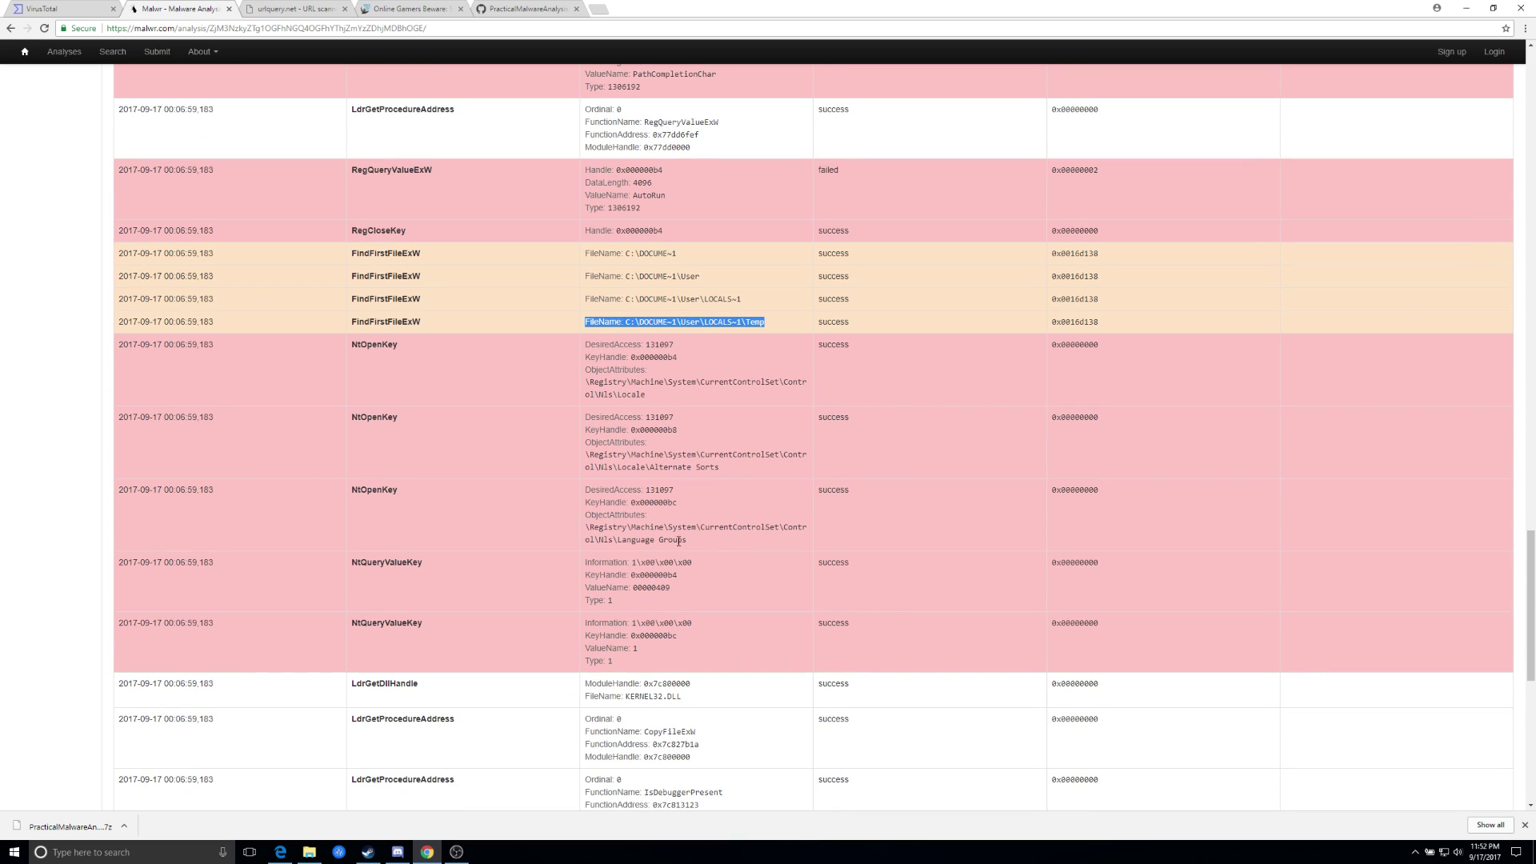
scroll(703, 539, "down", 7)
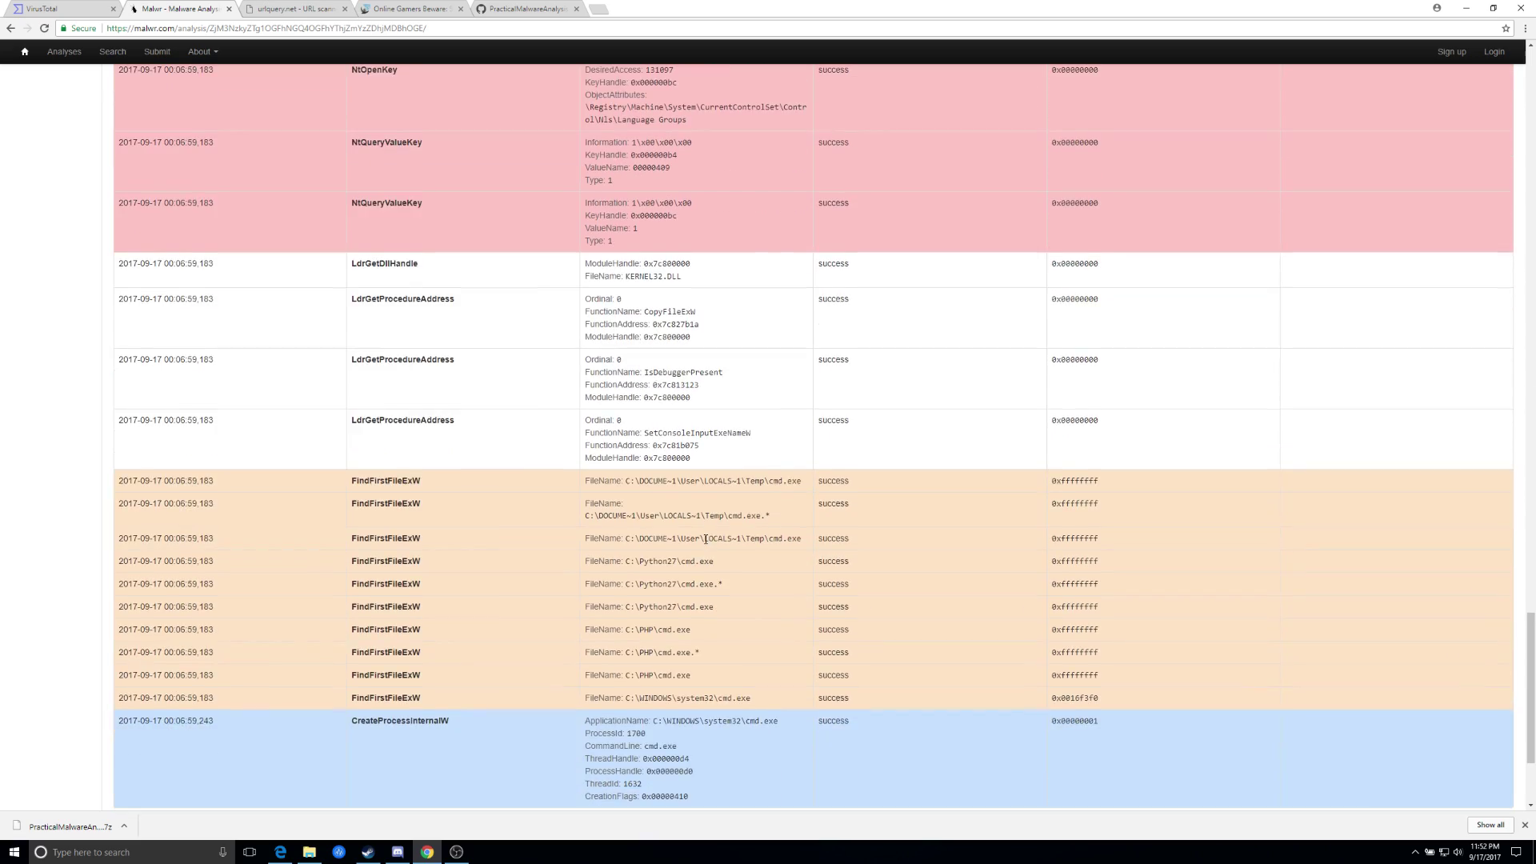
scroll(705, 539, "down", 3)
scroll(688, 532, "up", 13)
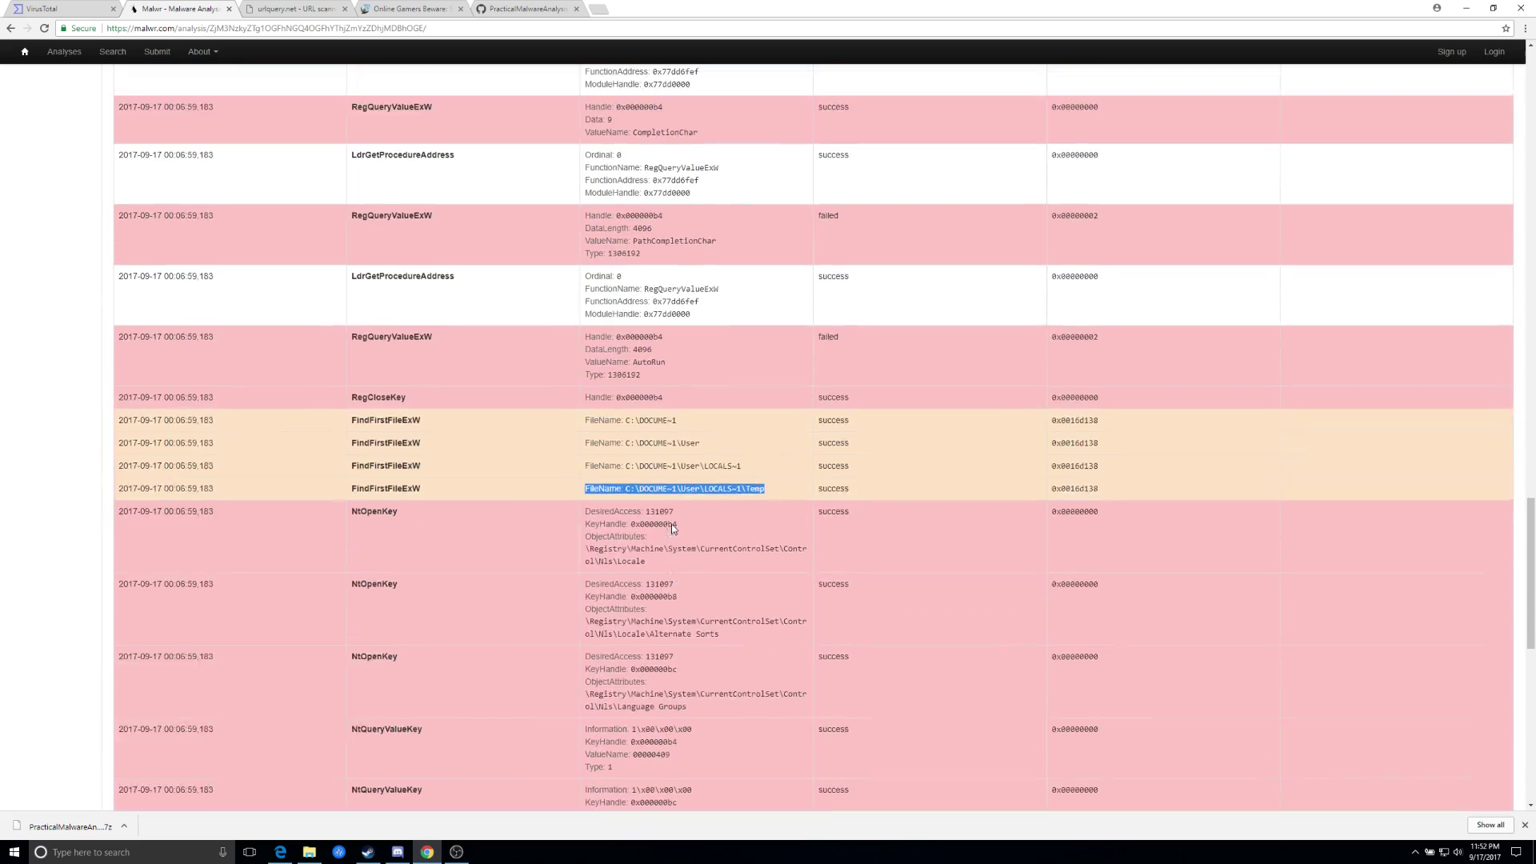
scroll(672, 528, "up", 20)
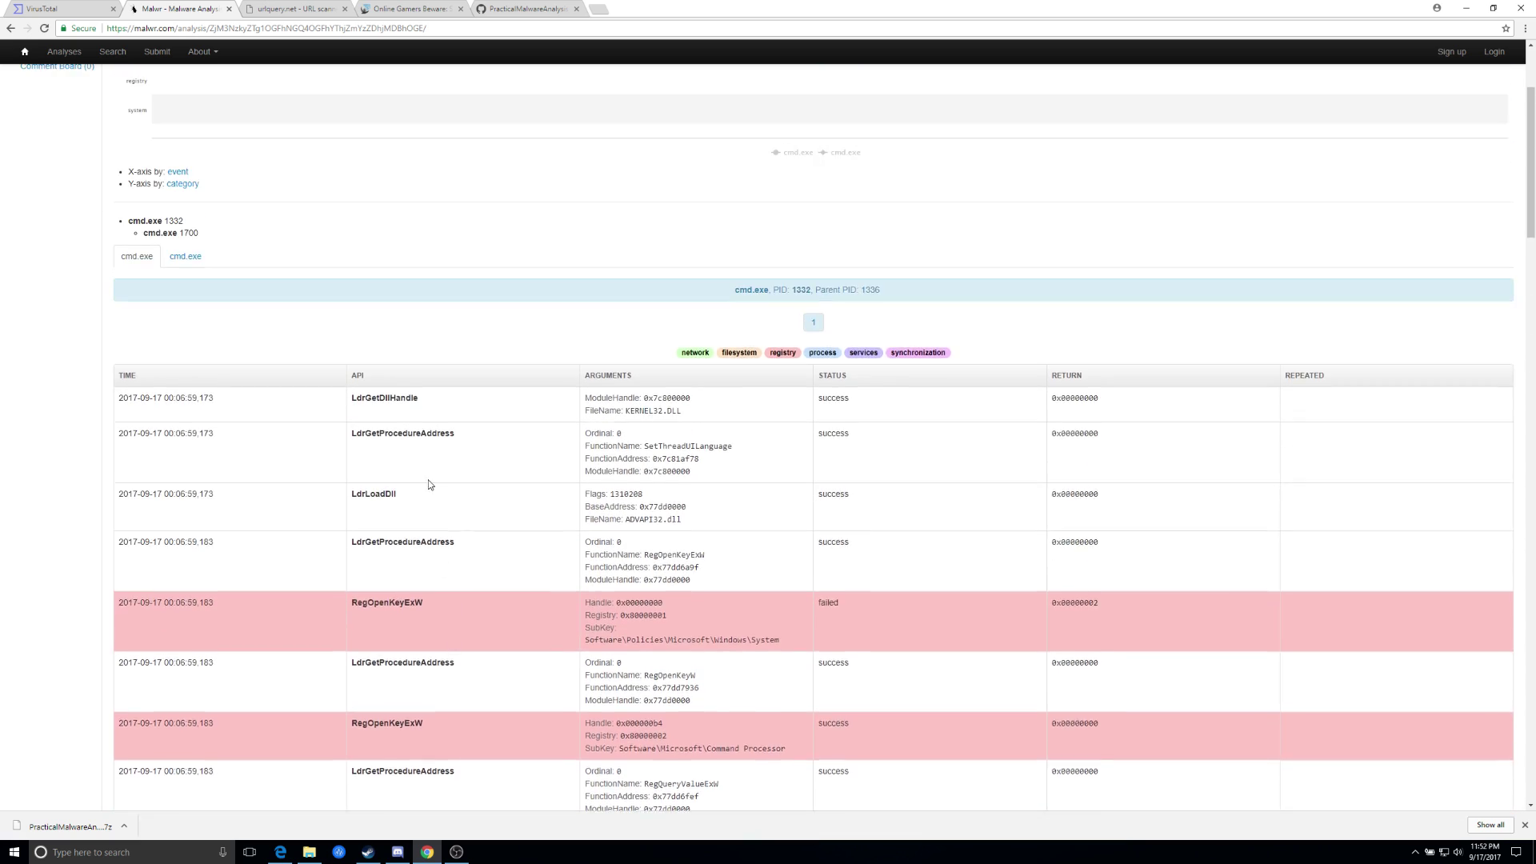
scroll(430, 484, "up", 3)
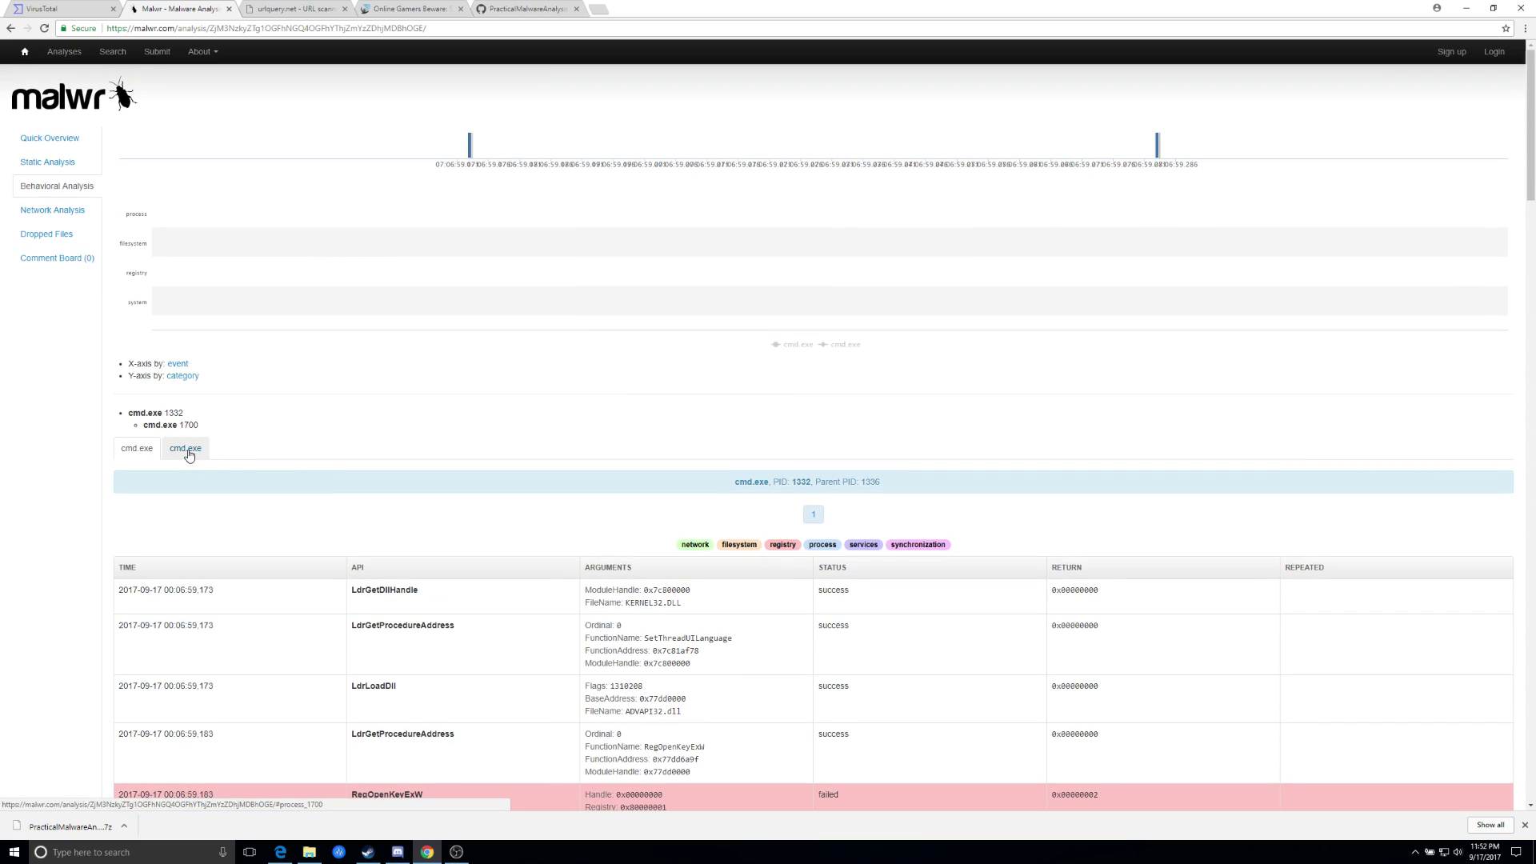
Show the API calls of the child cmd.exe process, PID 1700
left_click(188, 451)
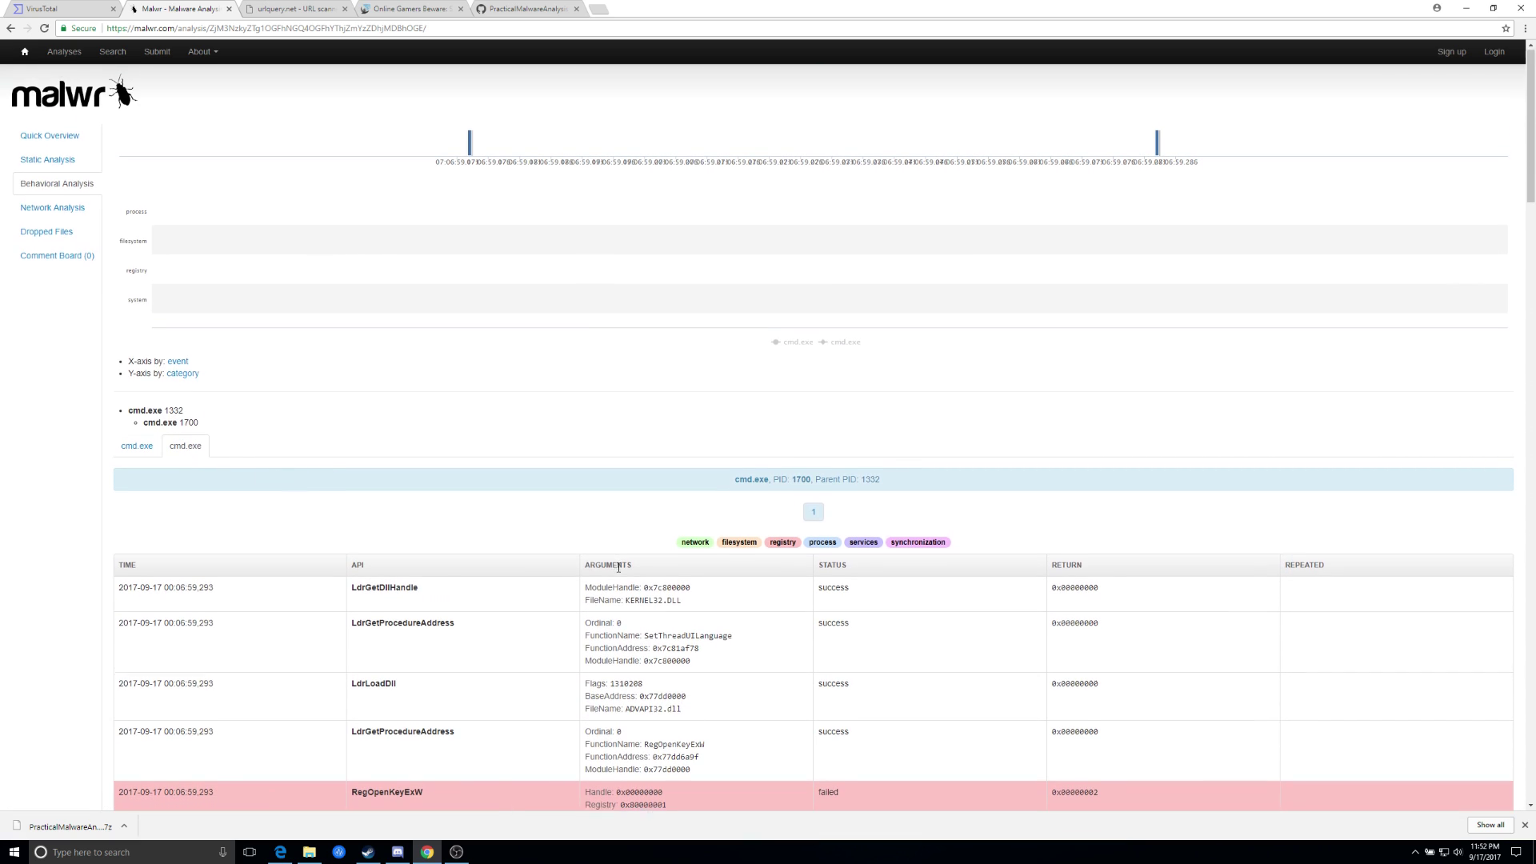
scroll(430, 548, "down", 2)
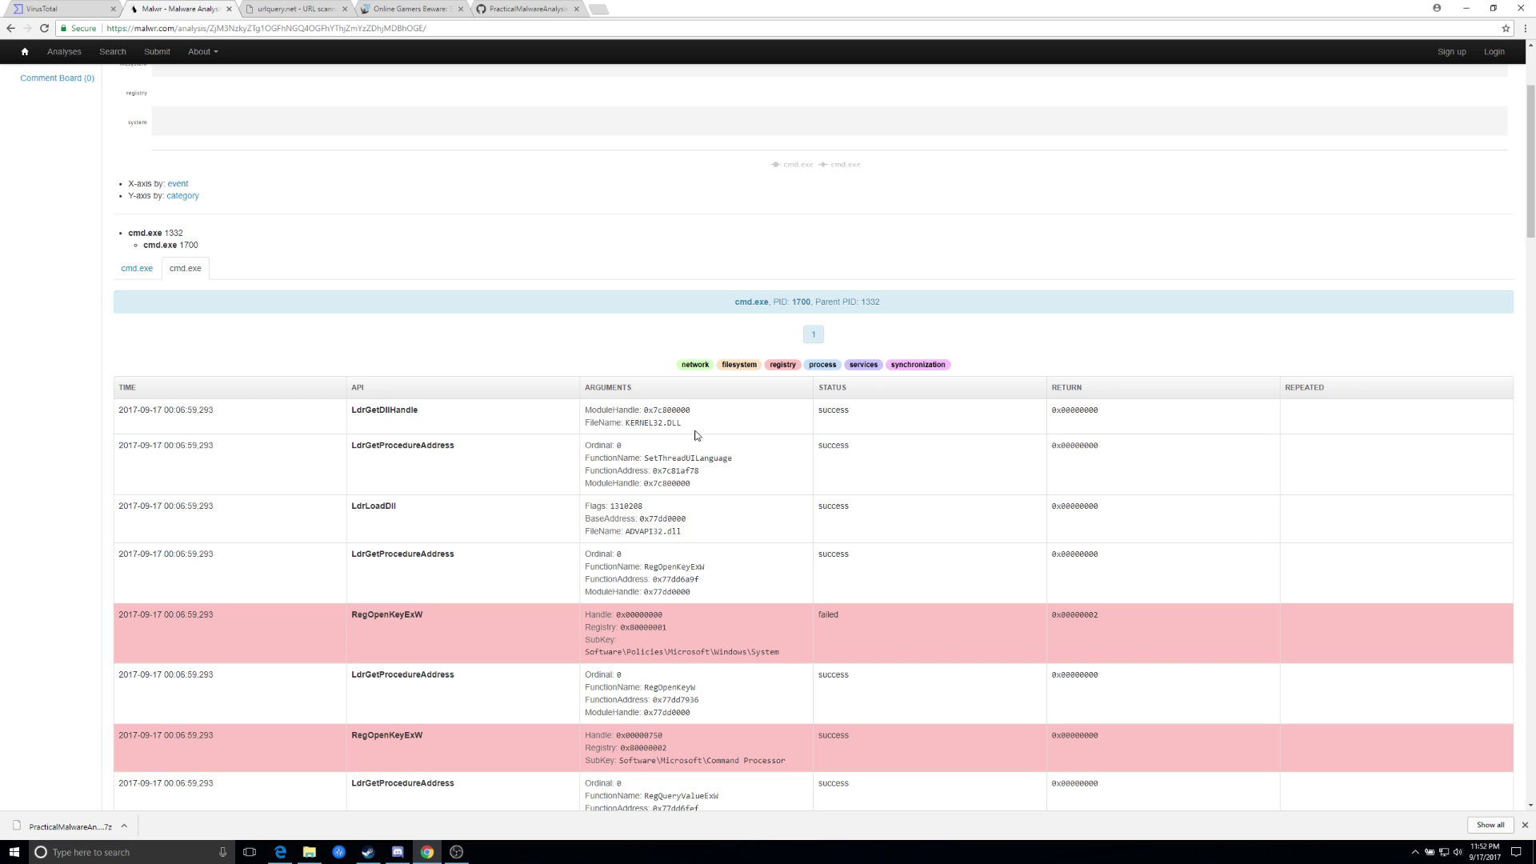
scroll(660, 452, "down", 2)
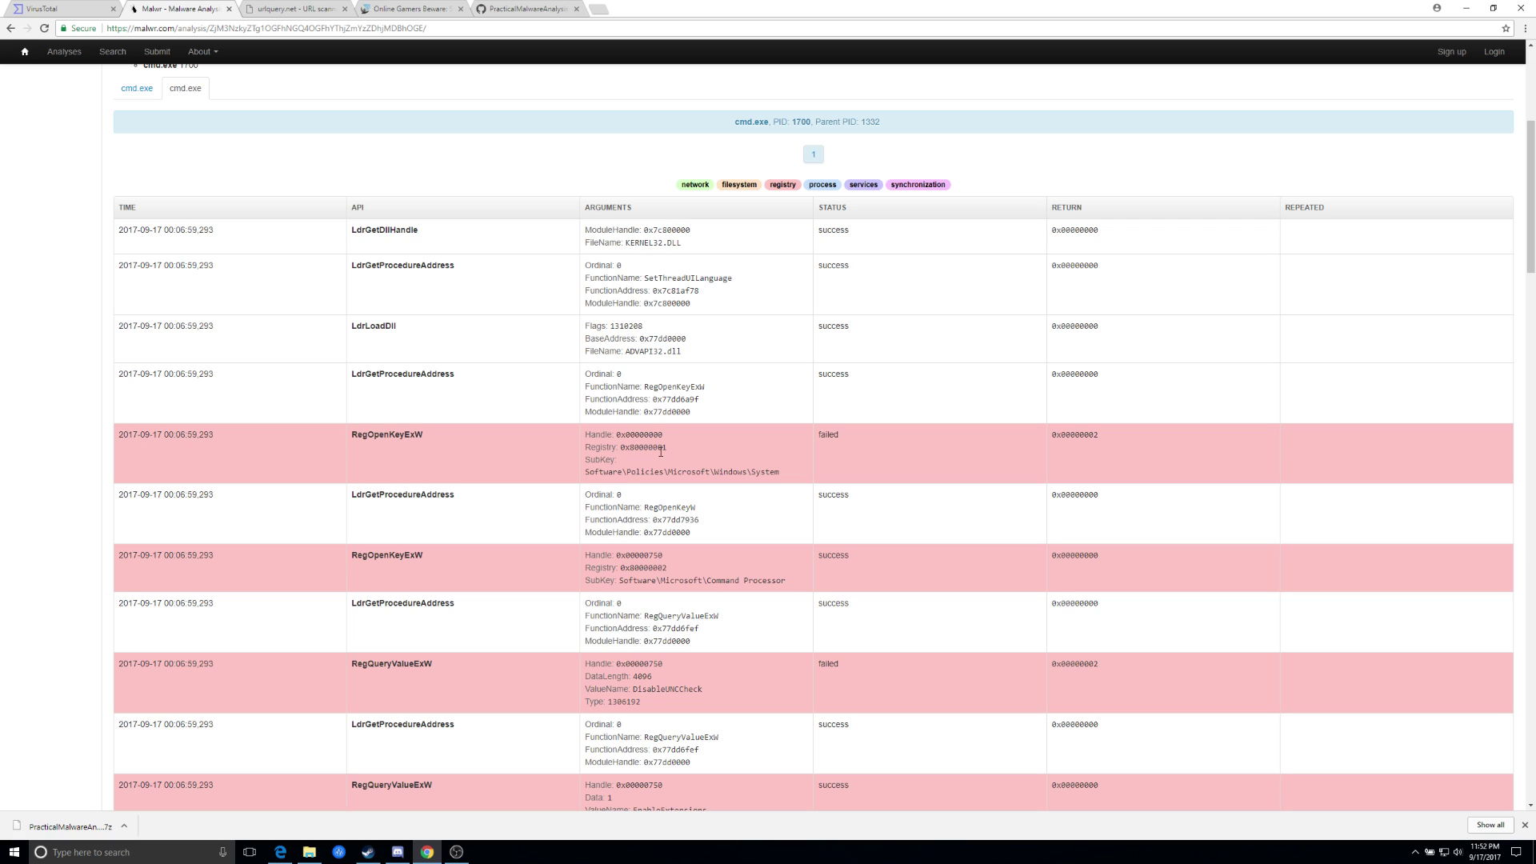
scroll(284, 400, "up", 4)
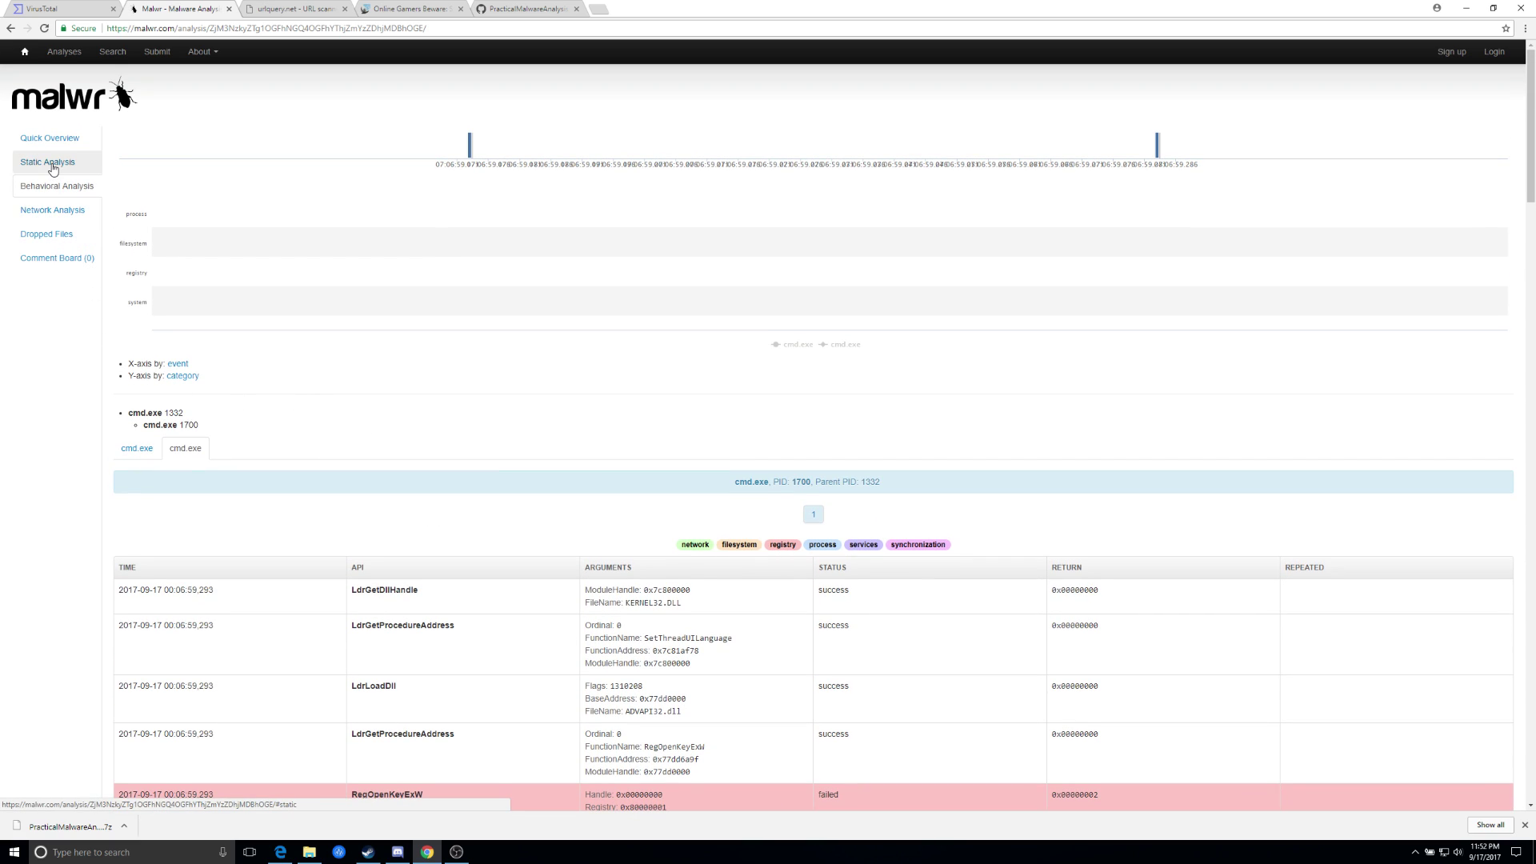
Move through Network and Behavioral Analysis to the archive's Static Analysis
left_click(64, 209)
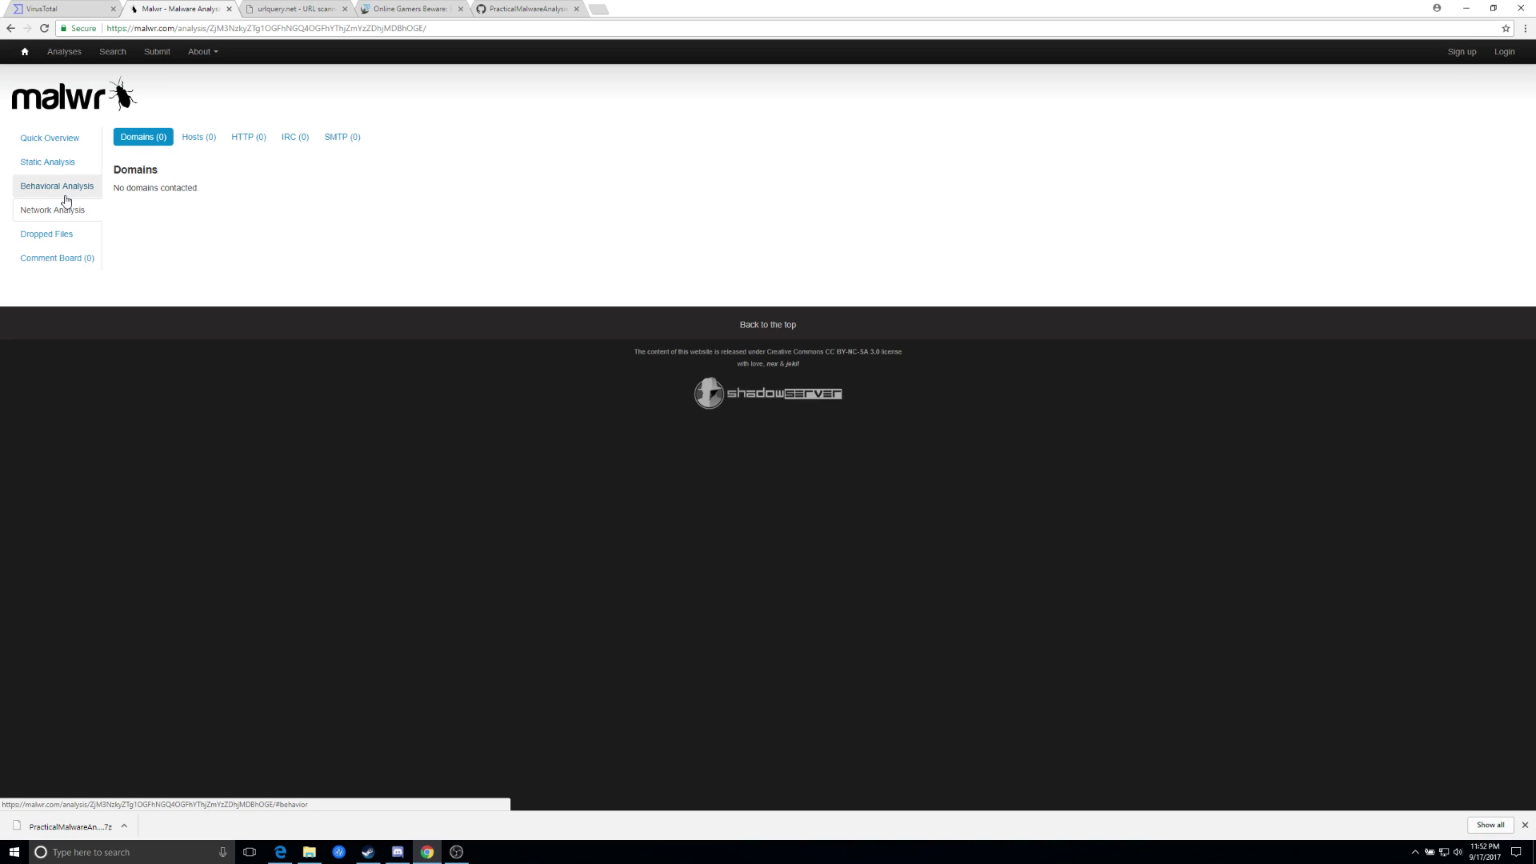
left_click(70, 189)
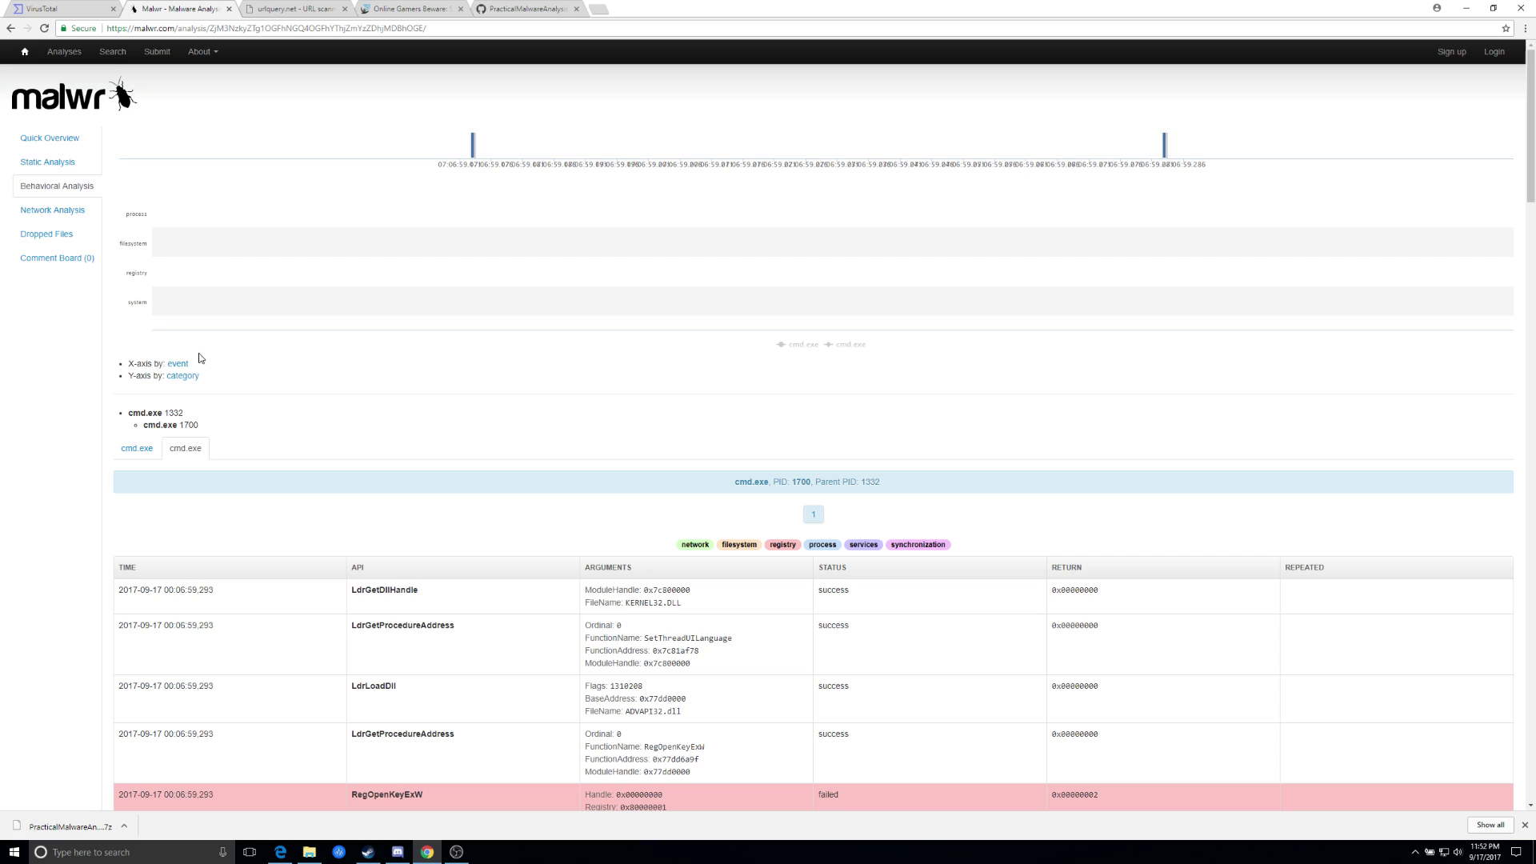
left_click(70, 170)
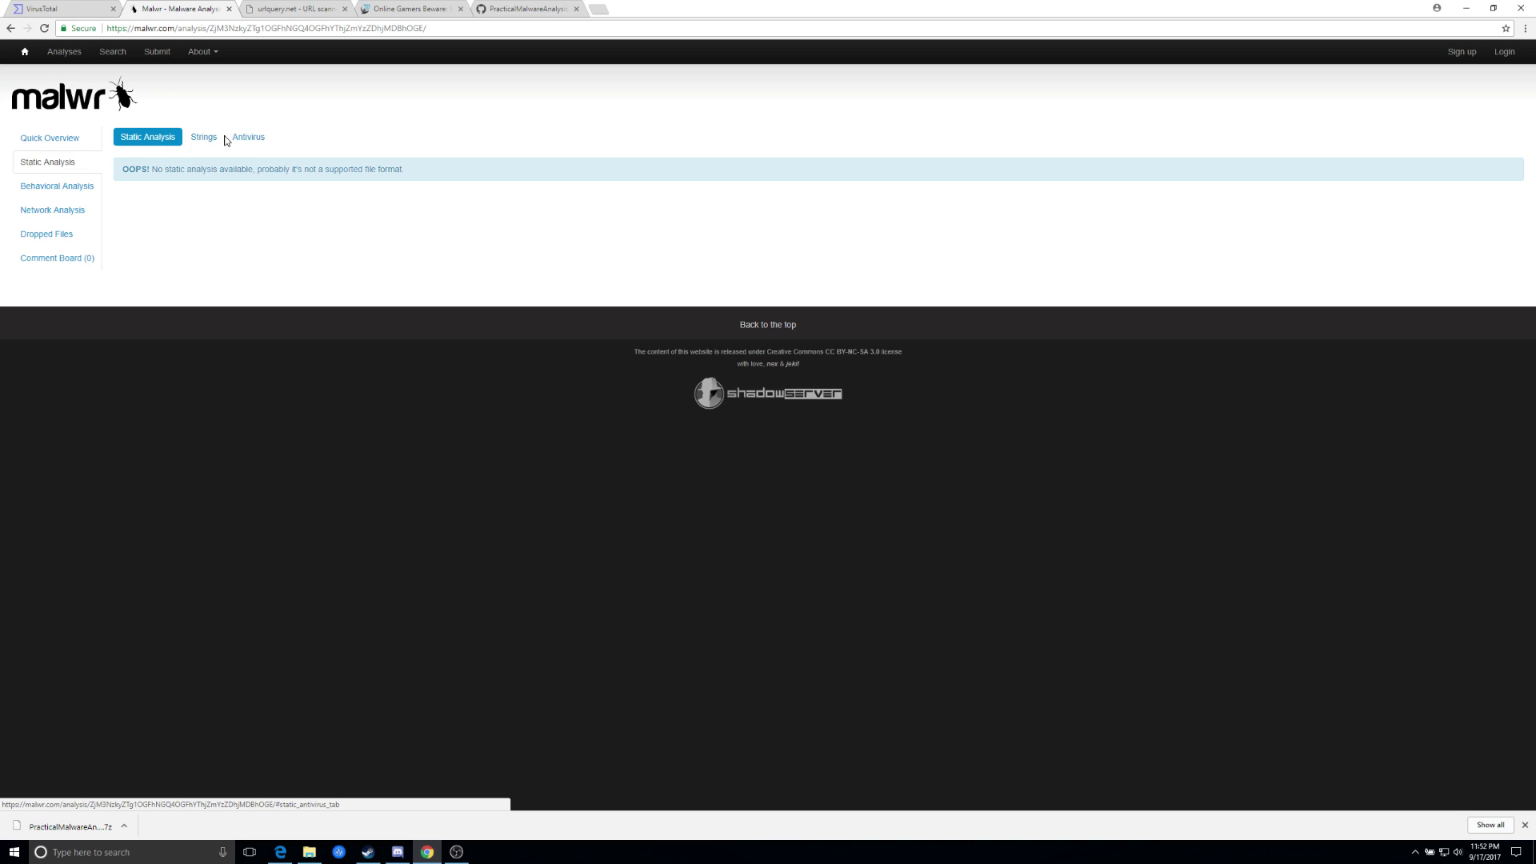
Show the Antivirus tab and highlight NANO-Antivirus's Trojan.Win32.Agent signature among Clean results
left_click(248, 137)
scroll(772, 376, "down", 3)
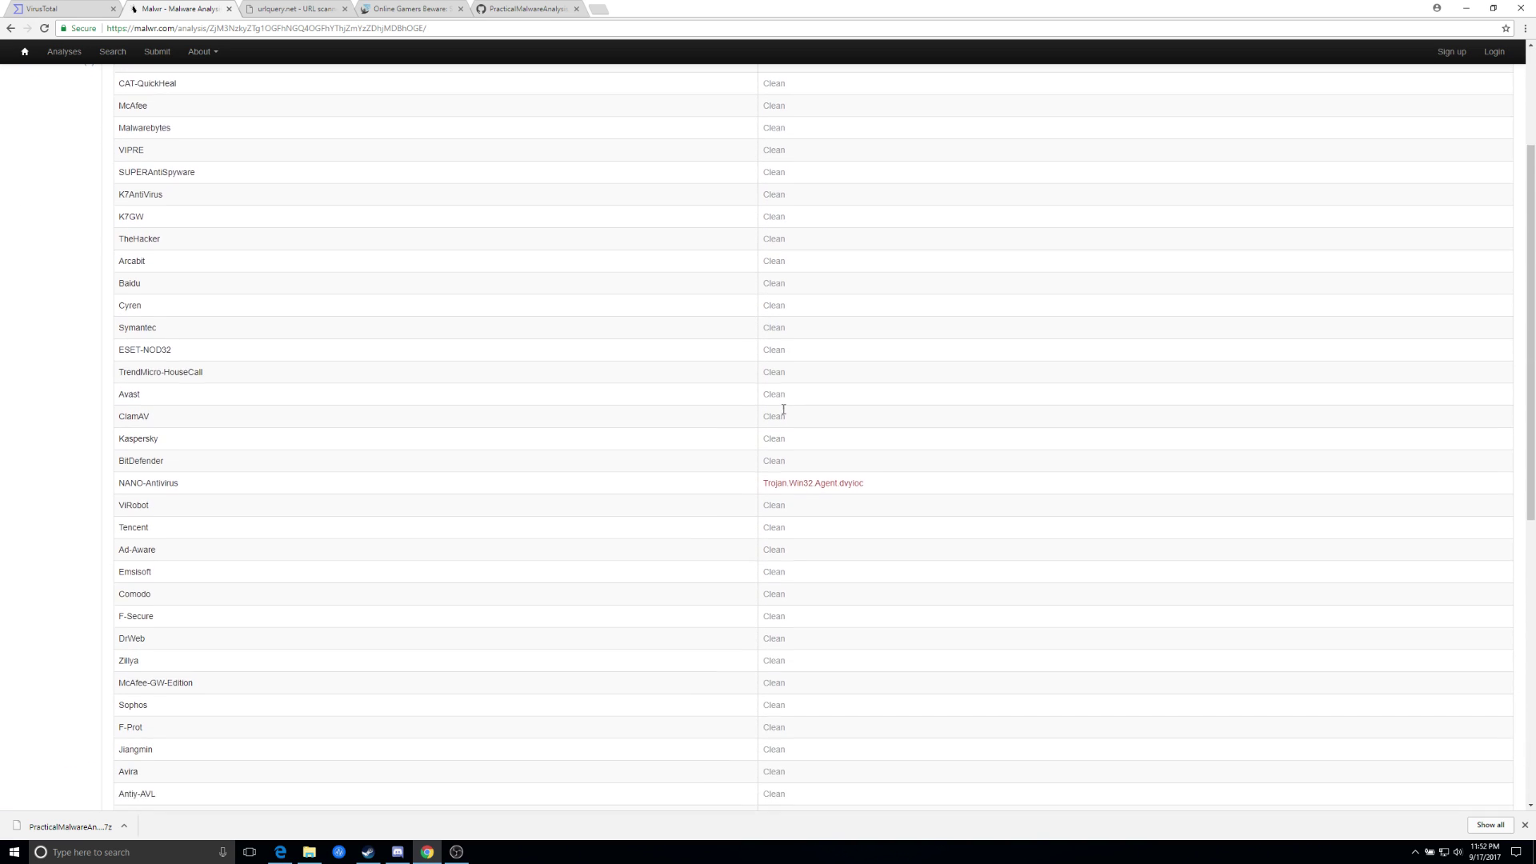
left_click_drag(875, 436, 405, 411)
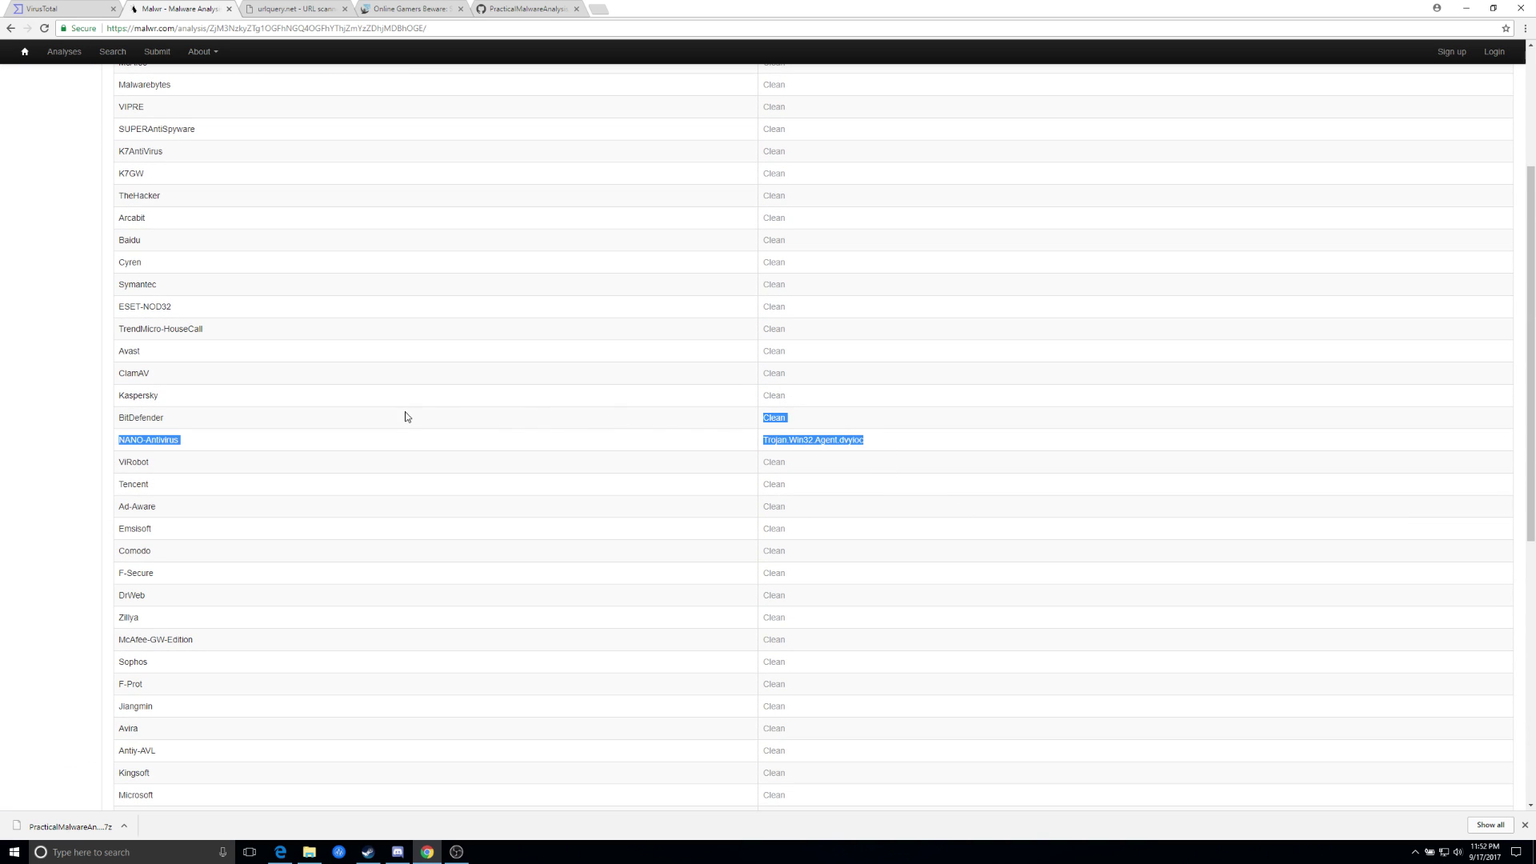
left_click_drag(867, 442, 233, 435)
scroll(679, 515, "down", 1)
scroll(678, 514, "down", 4)
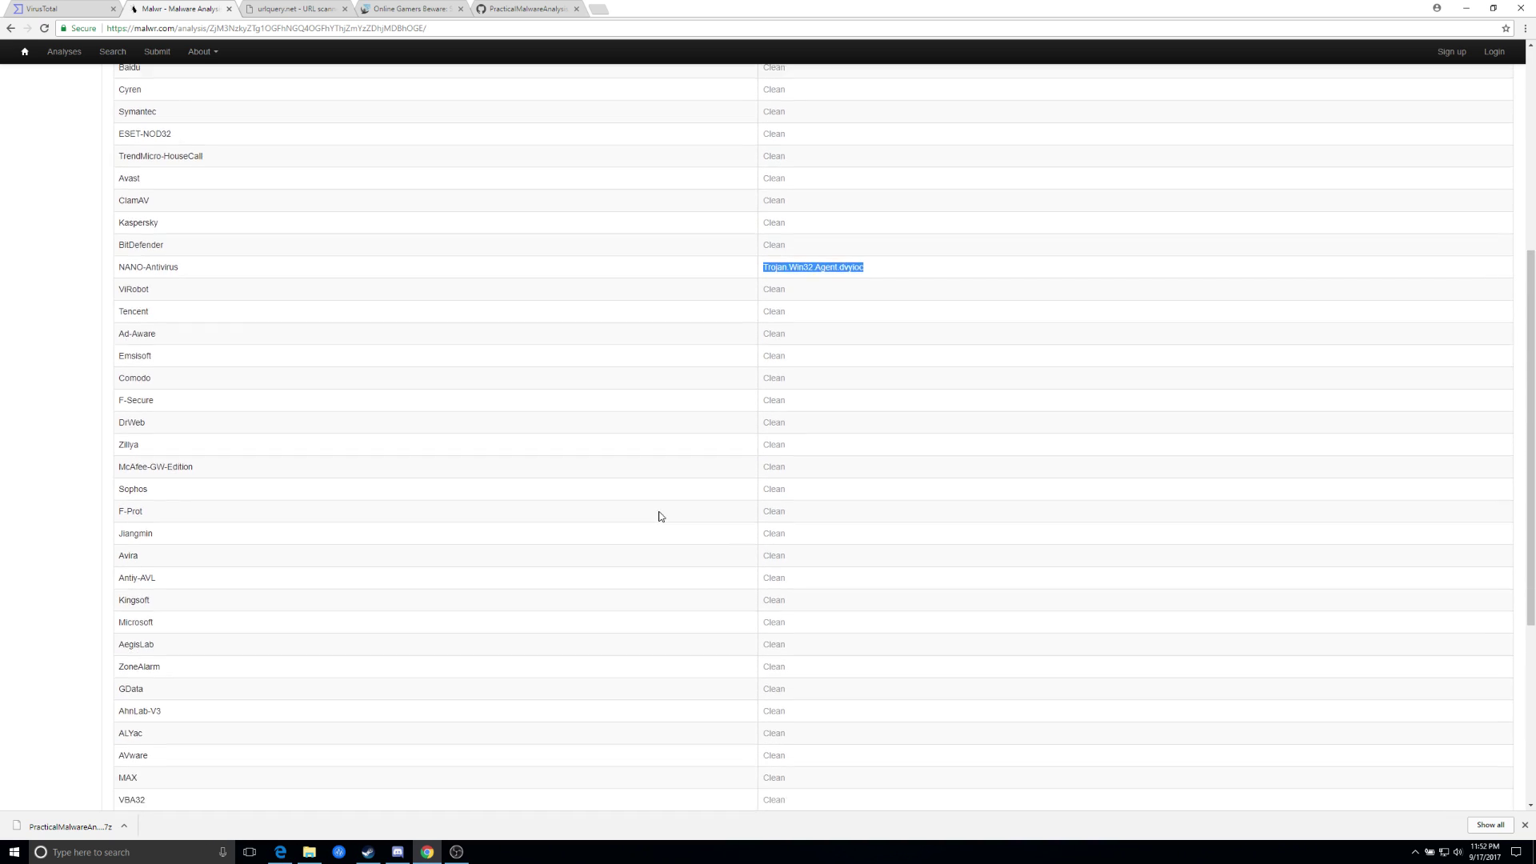
scroll(657, 516, "up", 2)
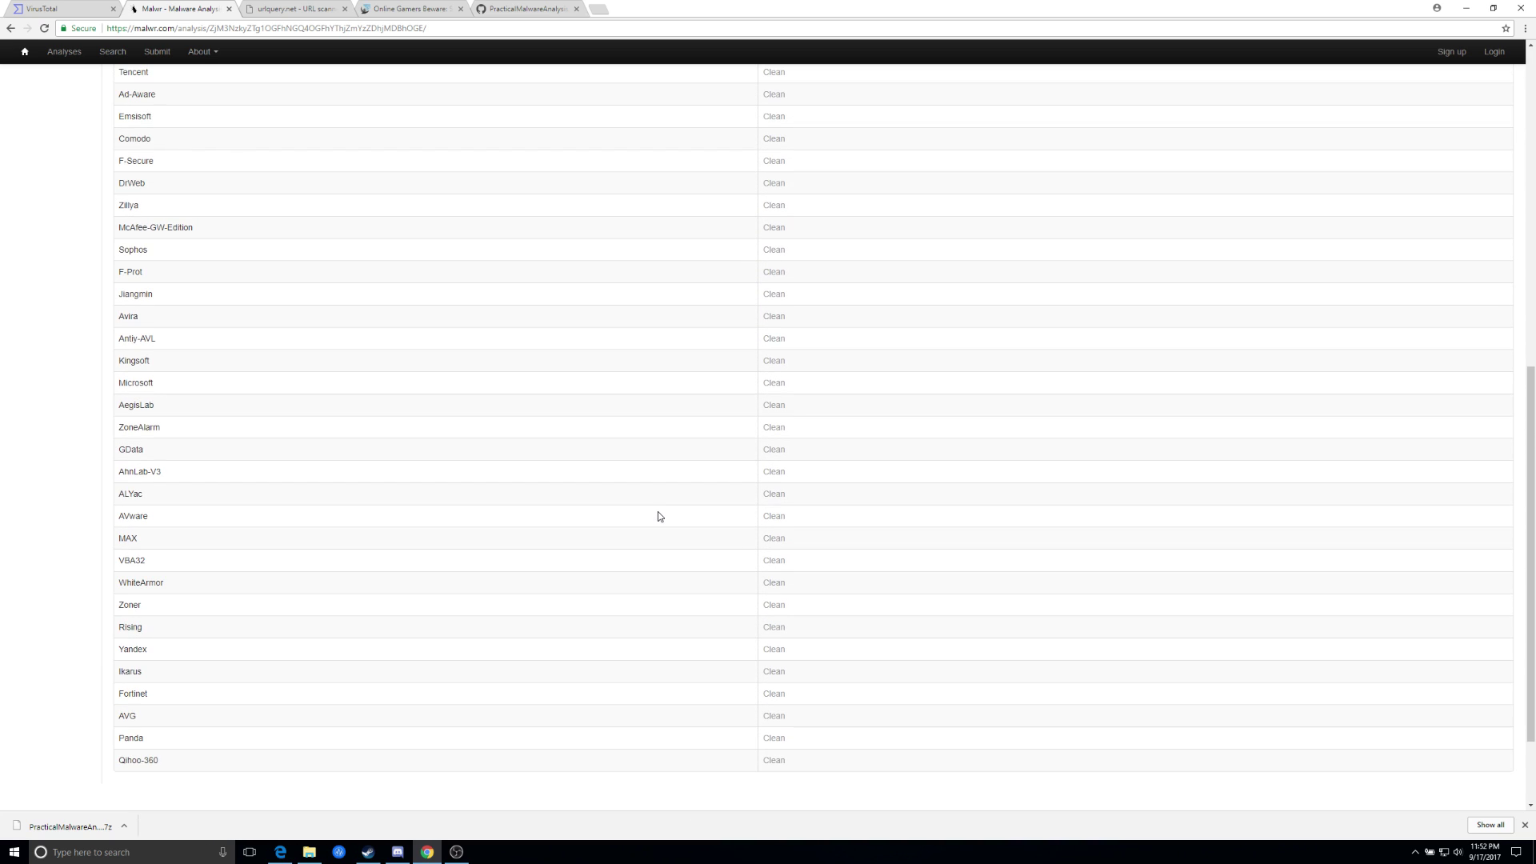
scroll(657, 516, "up", 3)
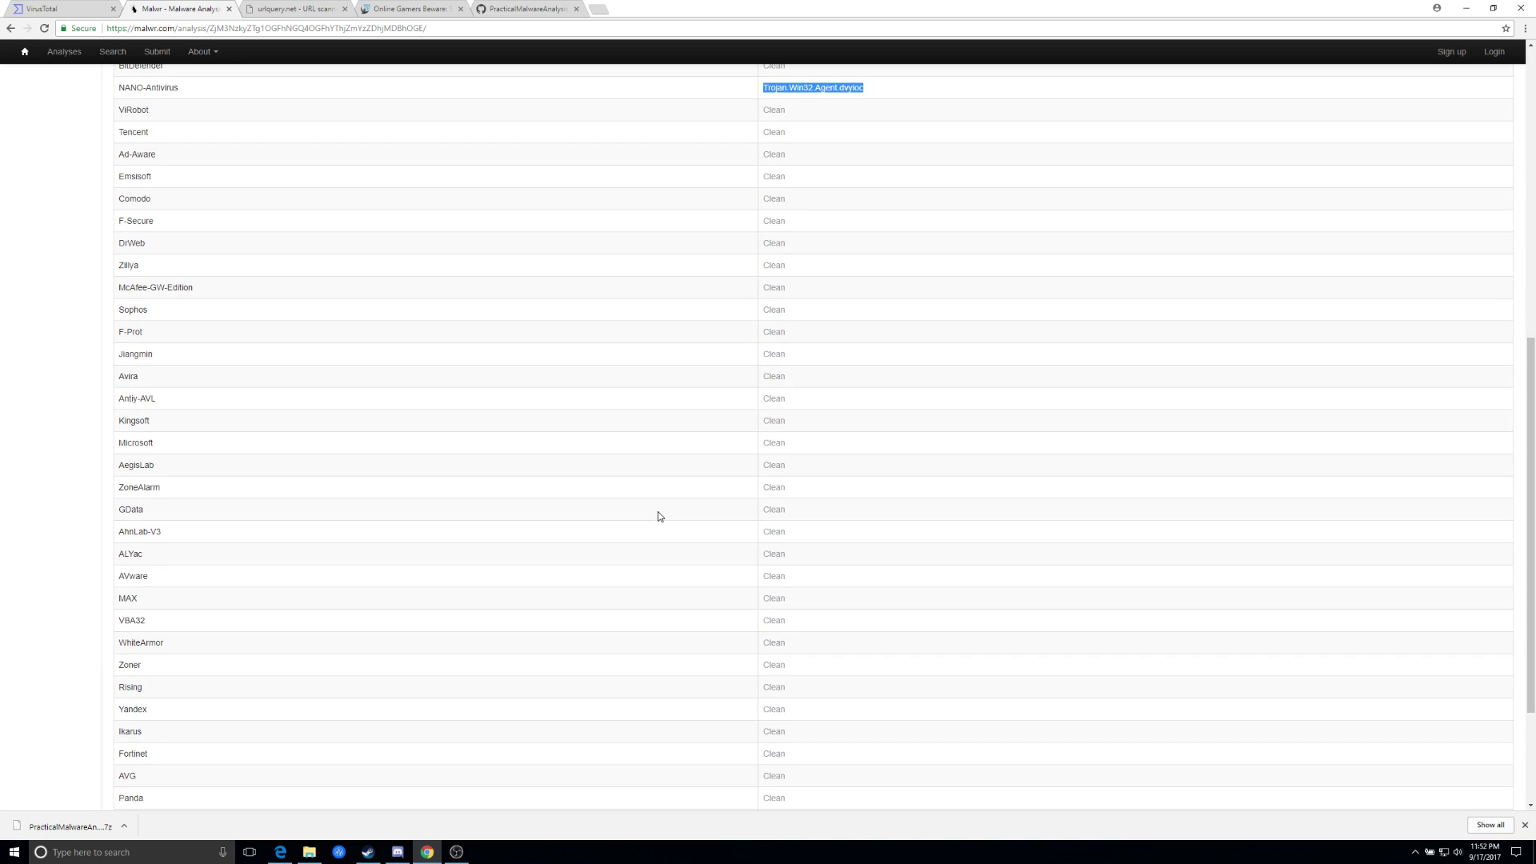
scroll(658, 516, "up", 6)
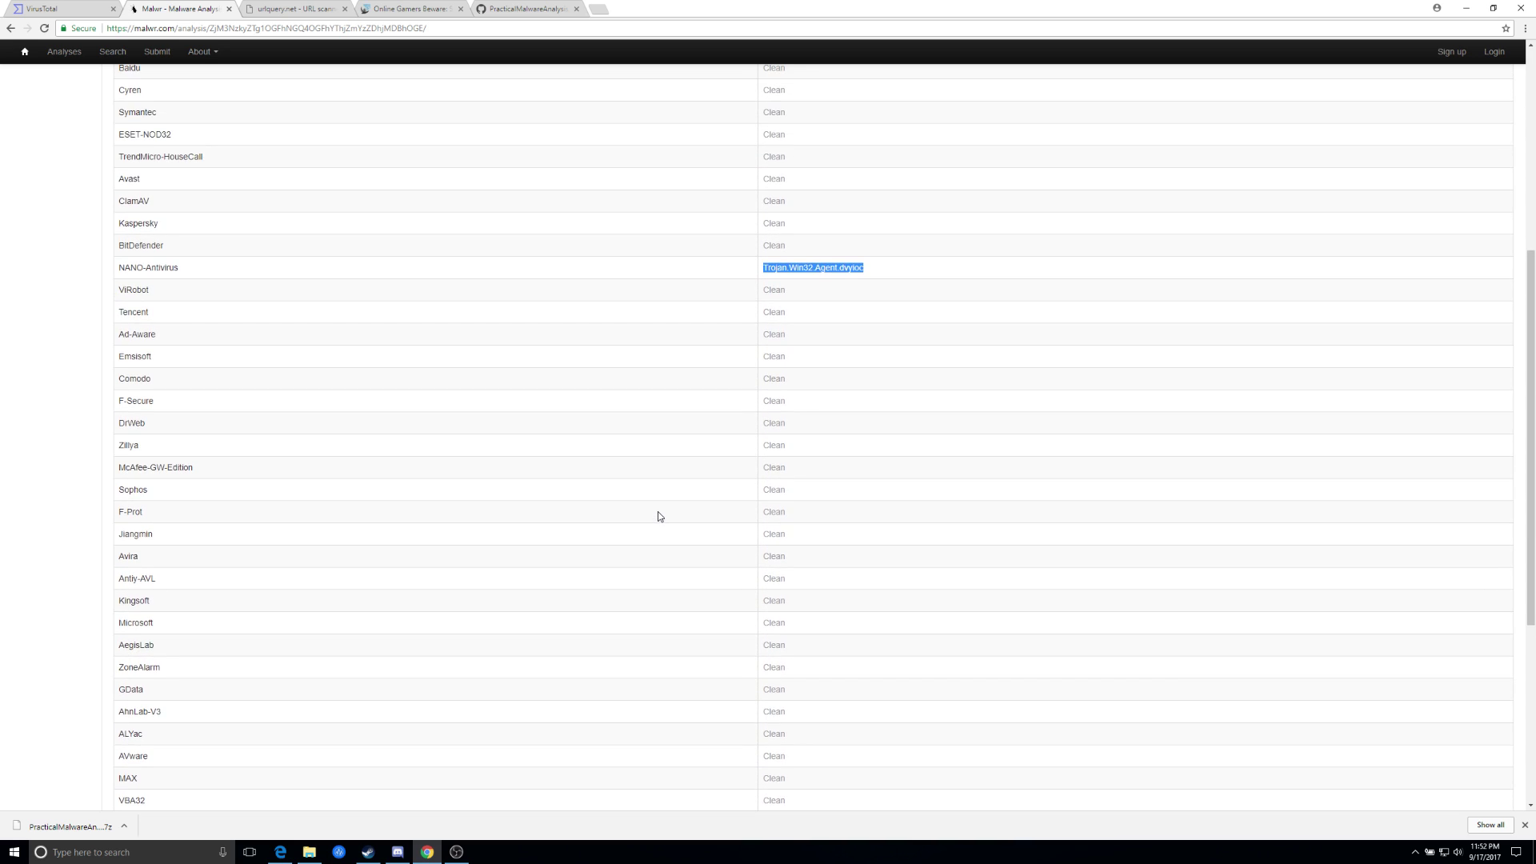
scroll(657, 516, "up", 5)
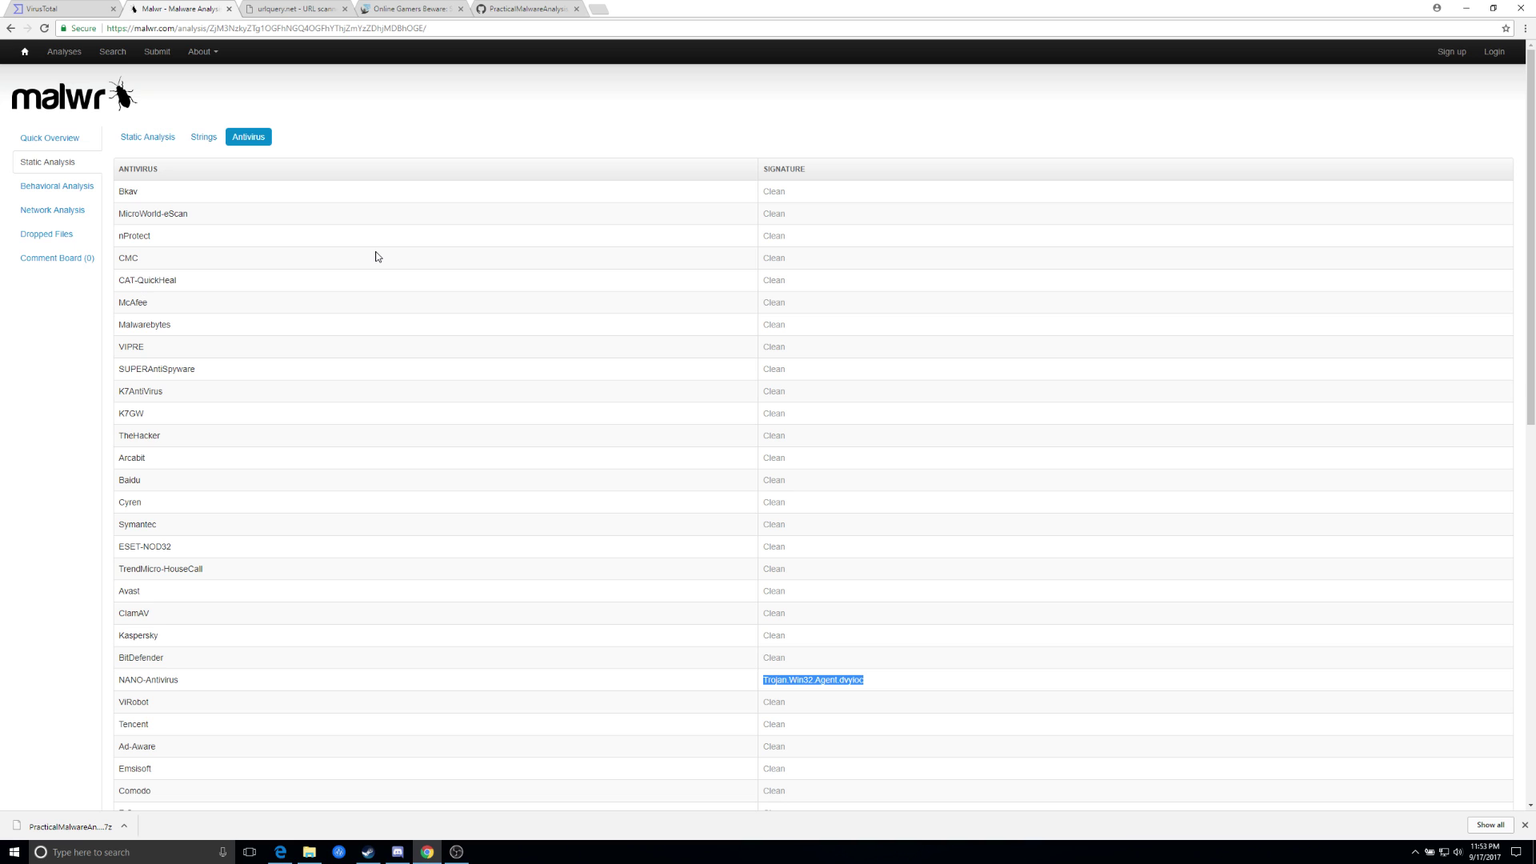
scroll(377, 257, "down", 2)
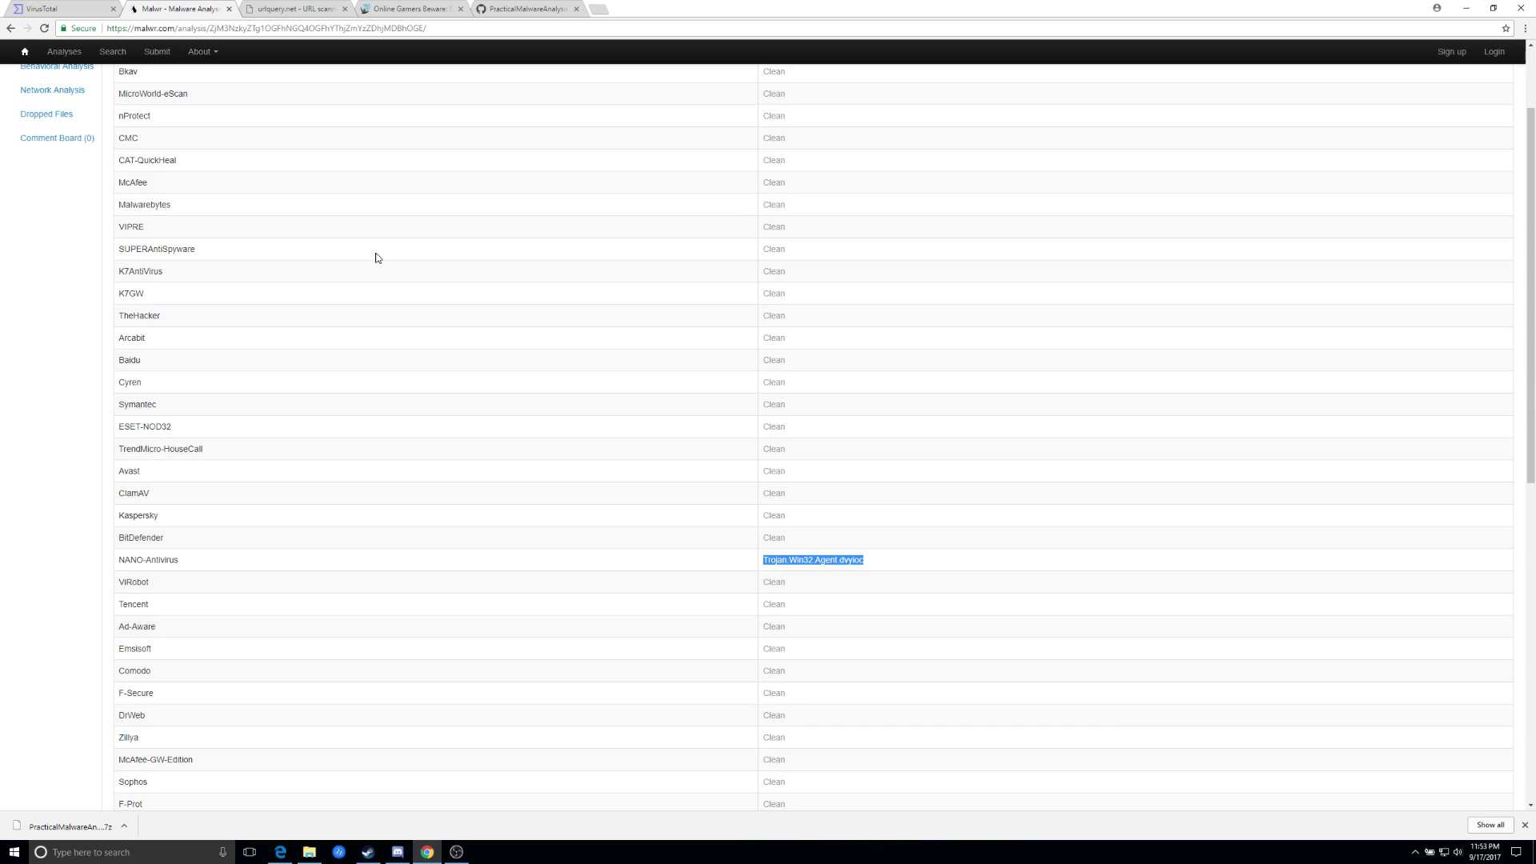
scroll(376, 257, "up", 2)
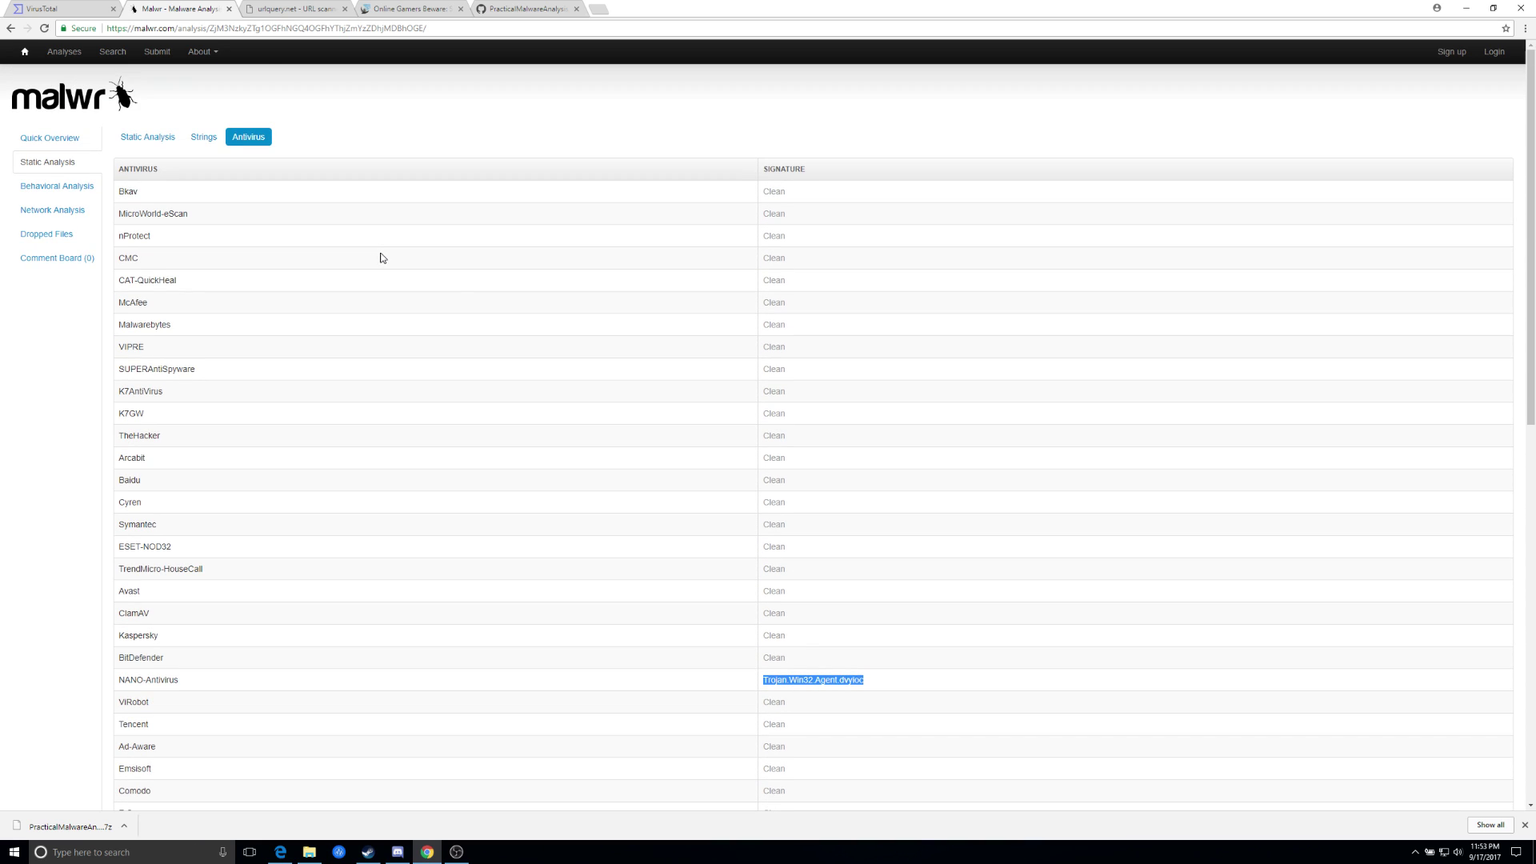